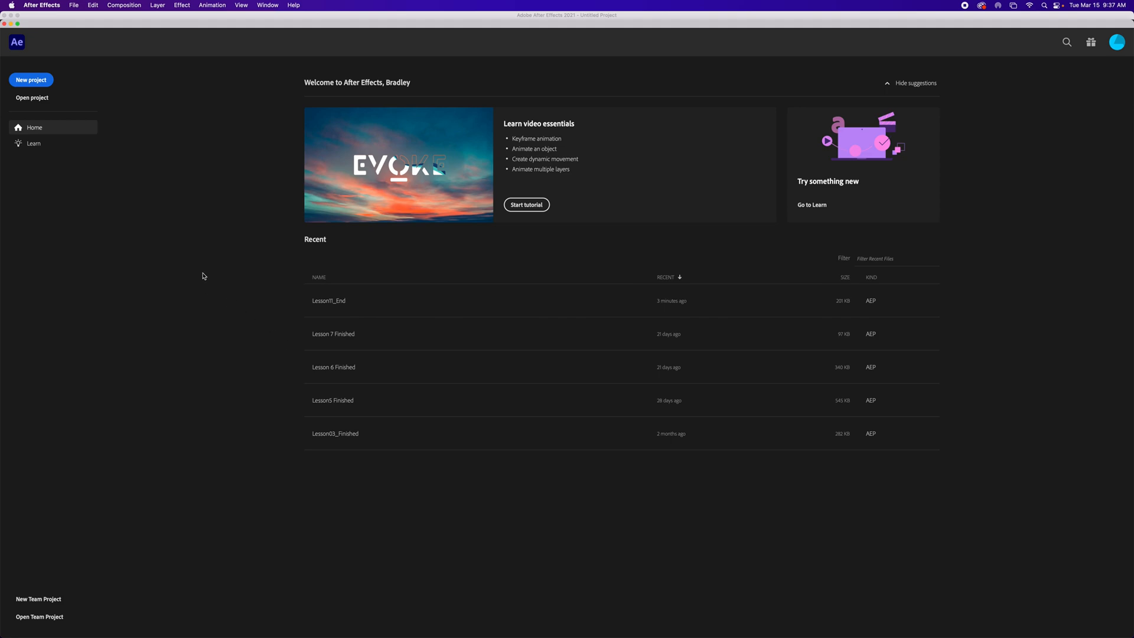
# Step: Create a new project and choose the Essential Graphics workspace
pyautogui.click(39, 86)
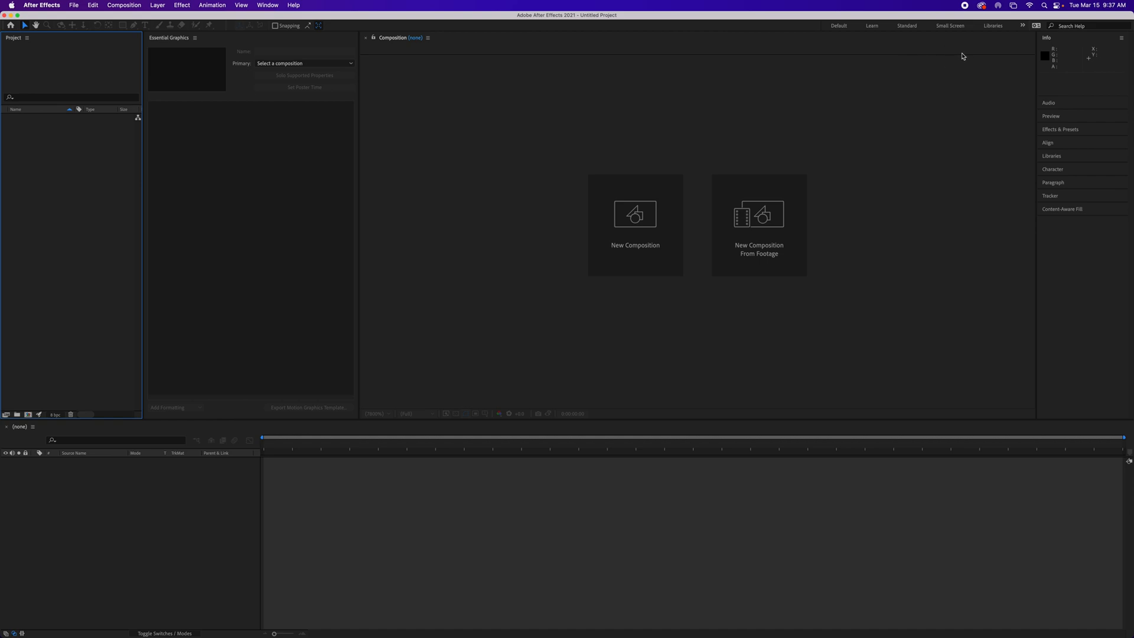
pyautogui.click(1023, 26)
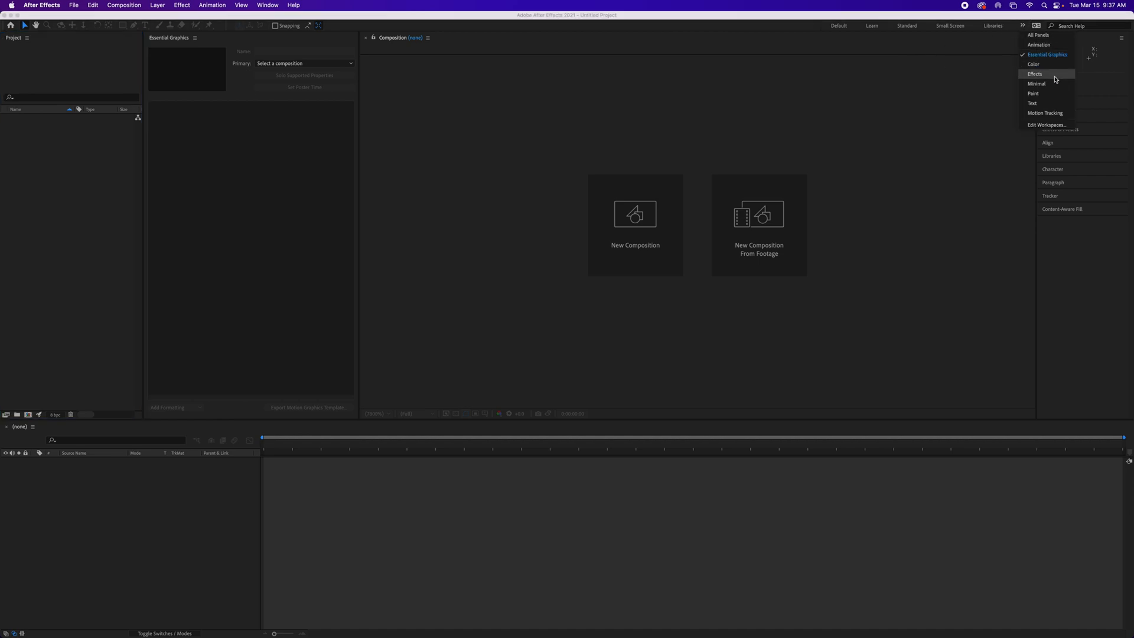
pyautogui.click(1045, 55)
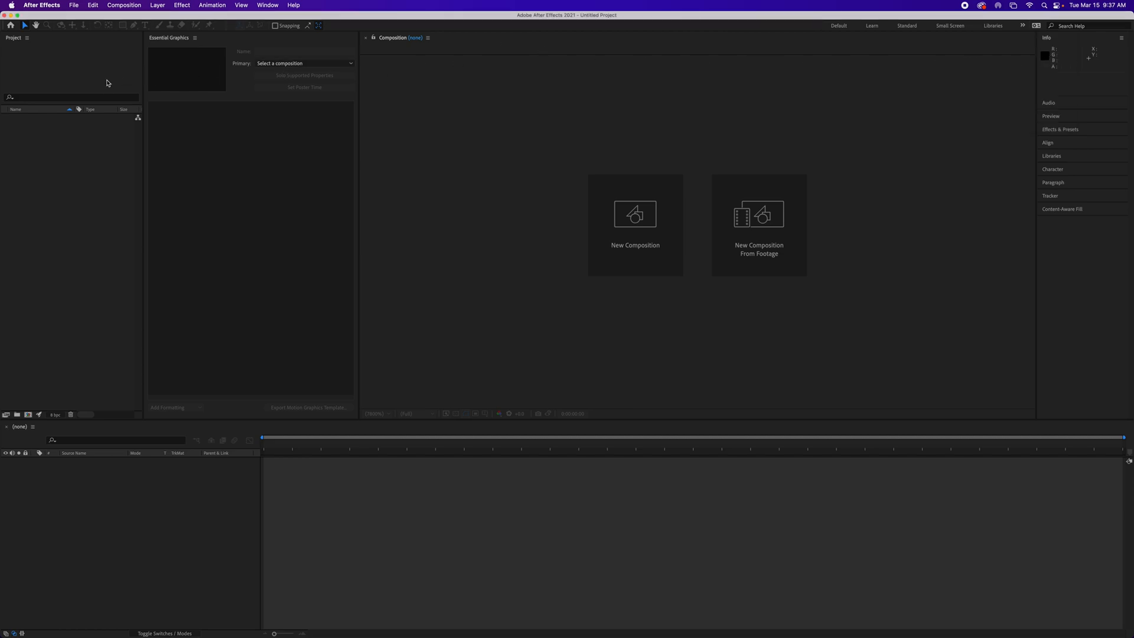
# Step: Import Embrace.psd, Holding_gun.psd, Man_Hat.psd and Stylized_scene.psd as footage from the Lesson11 Assets folder in CIS186 W22
pyautogui.click(56, 176)
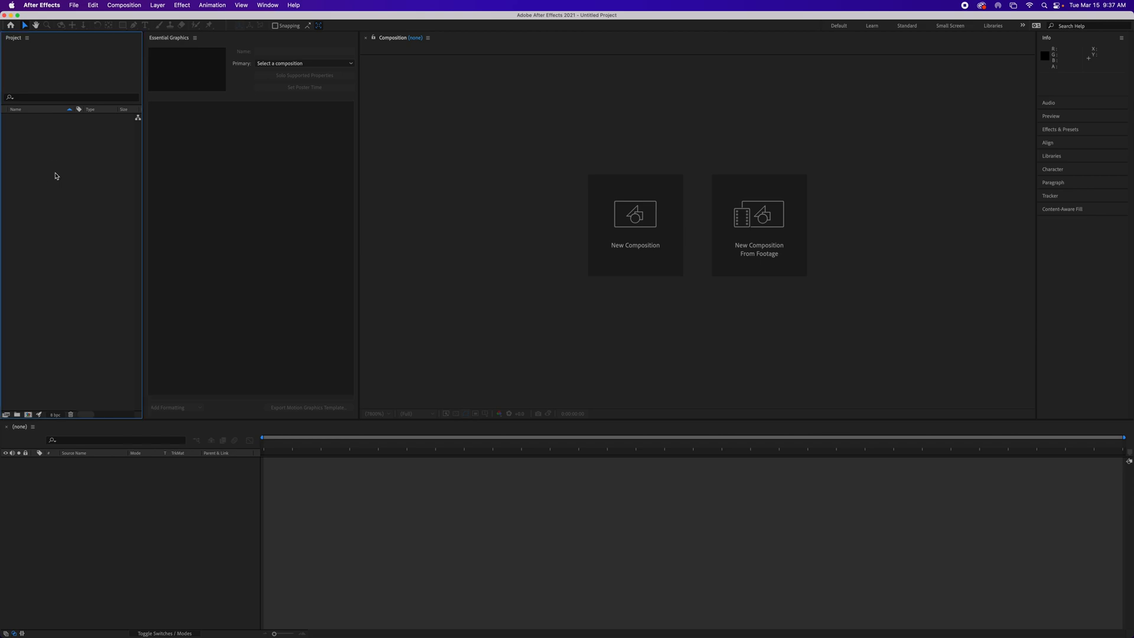
pyautogui.doubleClick(56, 176)
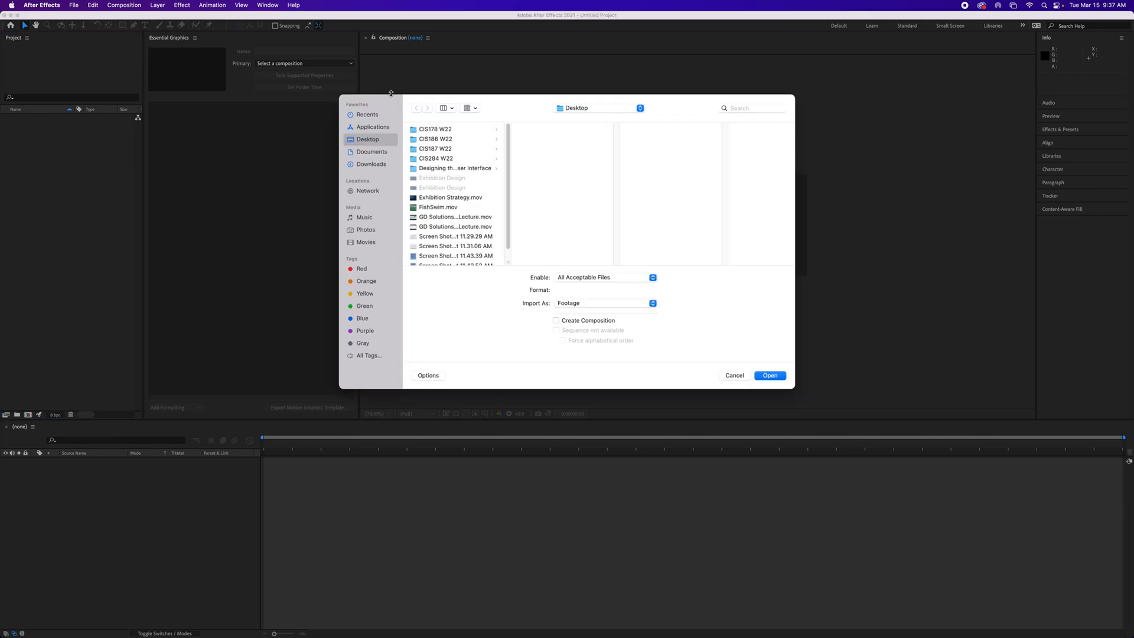
pyautogui.click(482, 142)
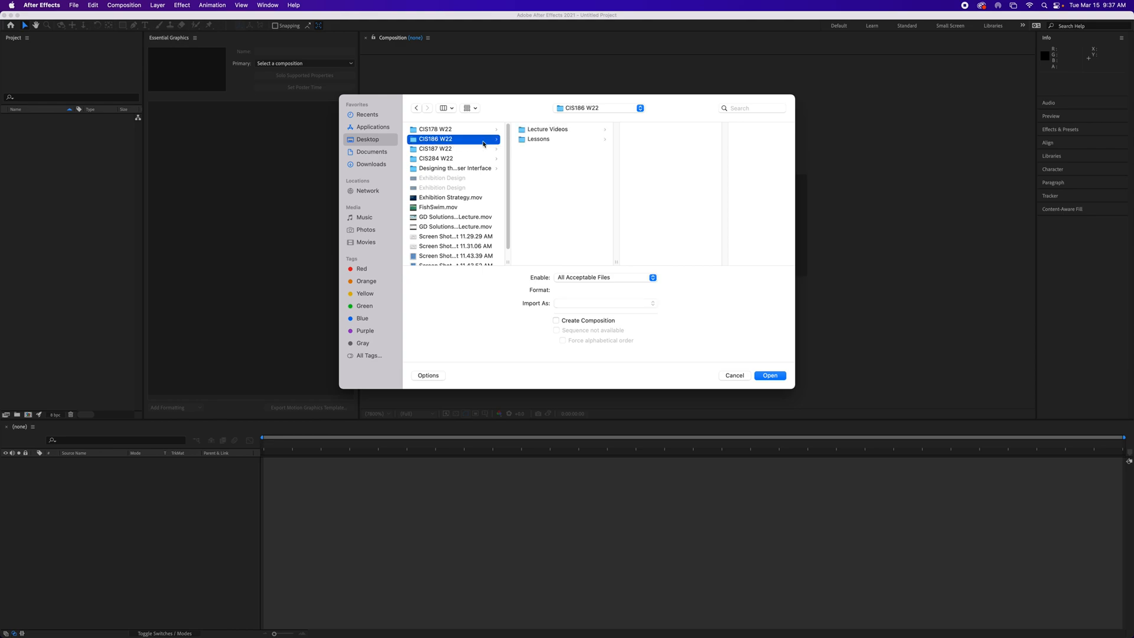
pyautogui.click(544, 140)
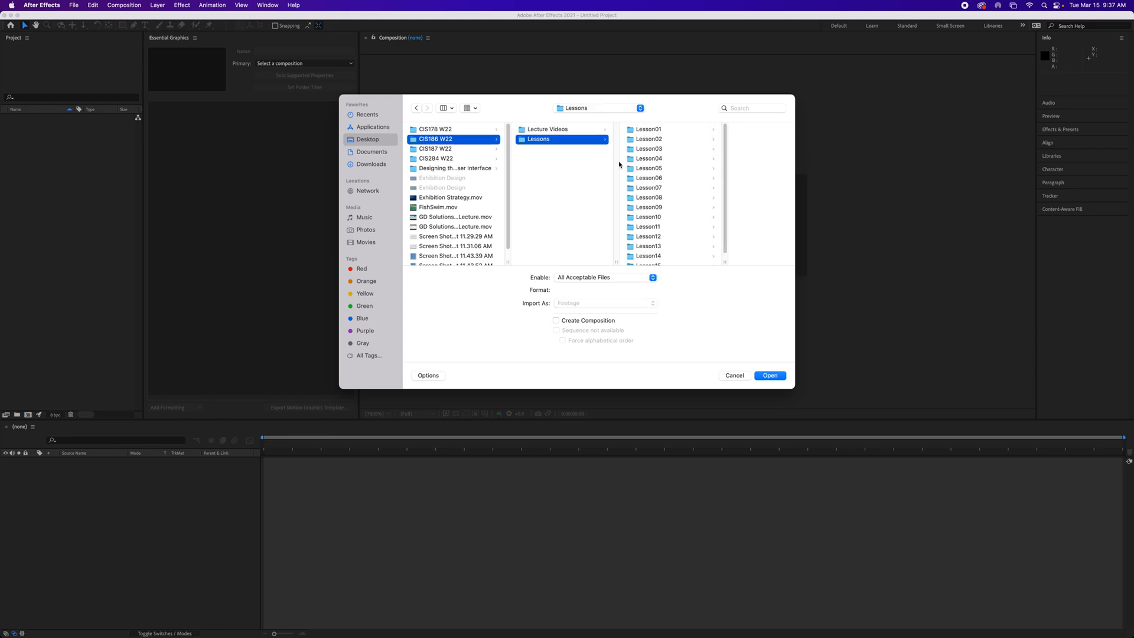
pyautogui.click(649, 227)
pyautogui.click(712, 130)
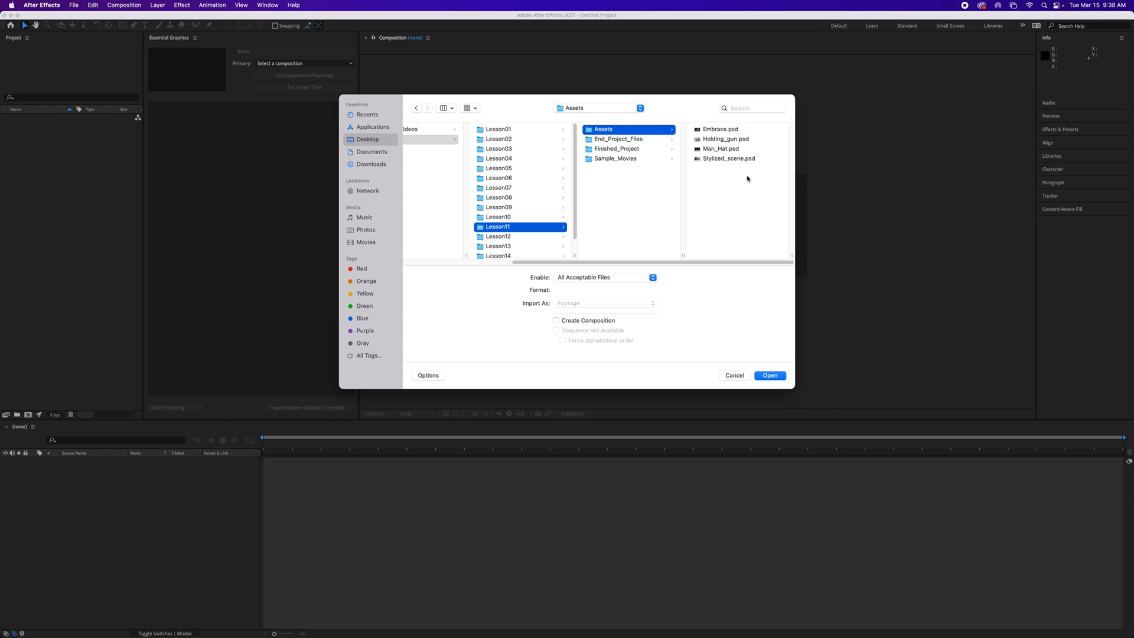
pyautogui.click(724, 130)
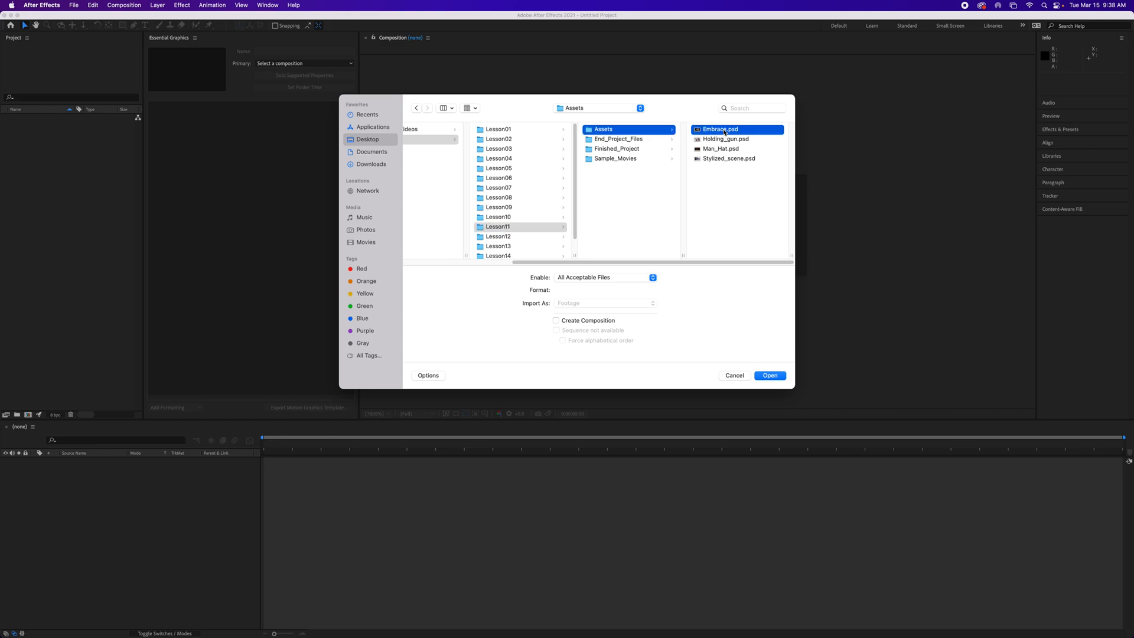
pyautogui.keyDown('shift'); pyautogui.click(623, 159); pyautogui.keyUp('shift')
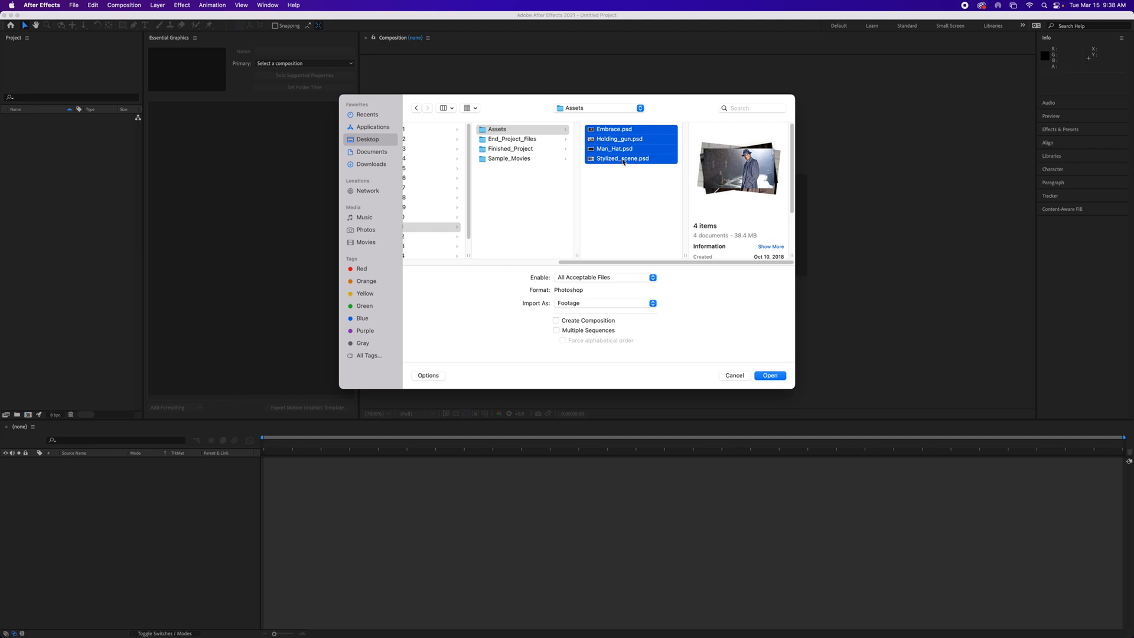
pyautogui.click(770, 376)
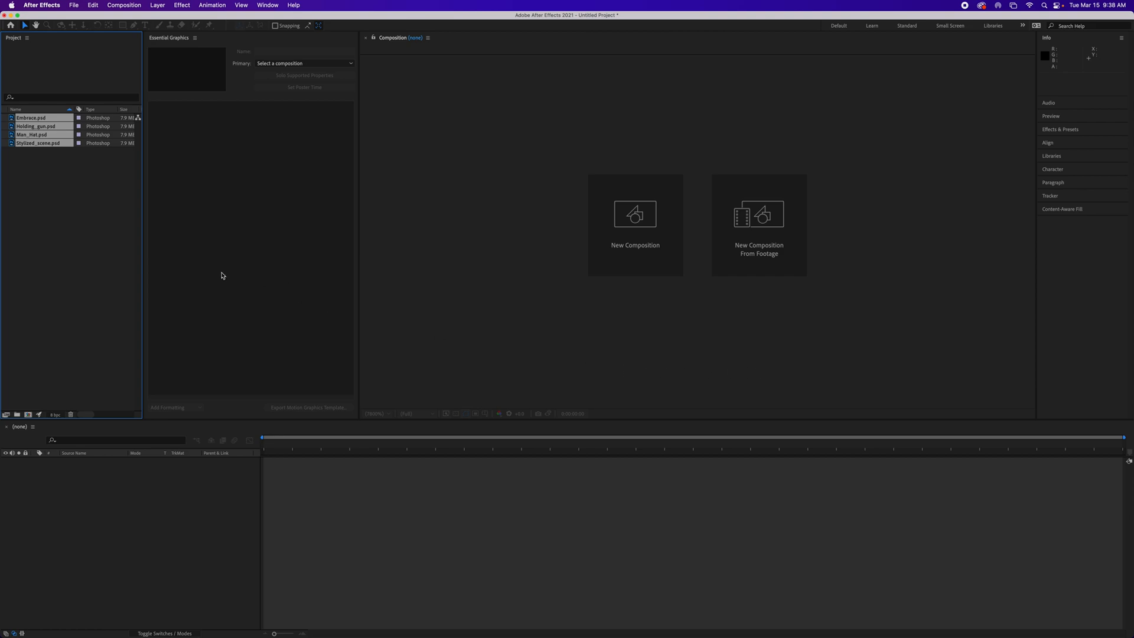
pyautogui.click(75, 216)
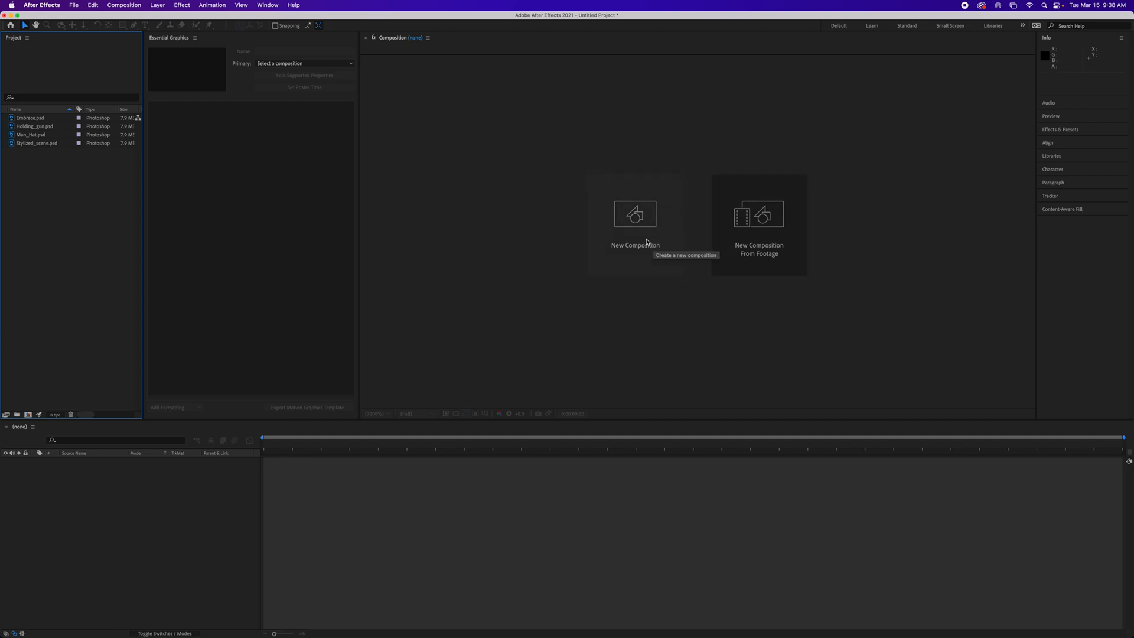
# Step: Create a composition named Title Sequence with the HDV 1080 25 preset and a duration of 0:00:10:00
pyautogui.click(647, 242)
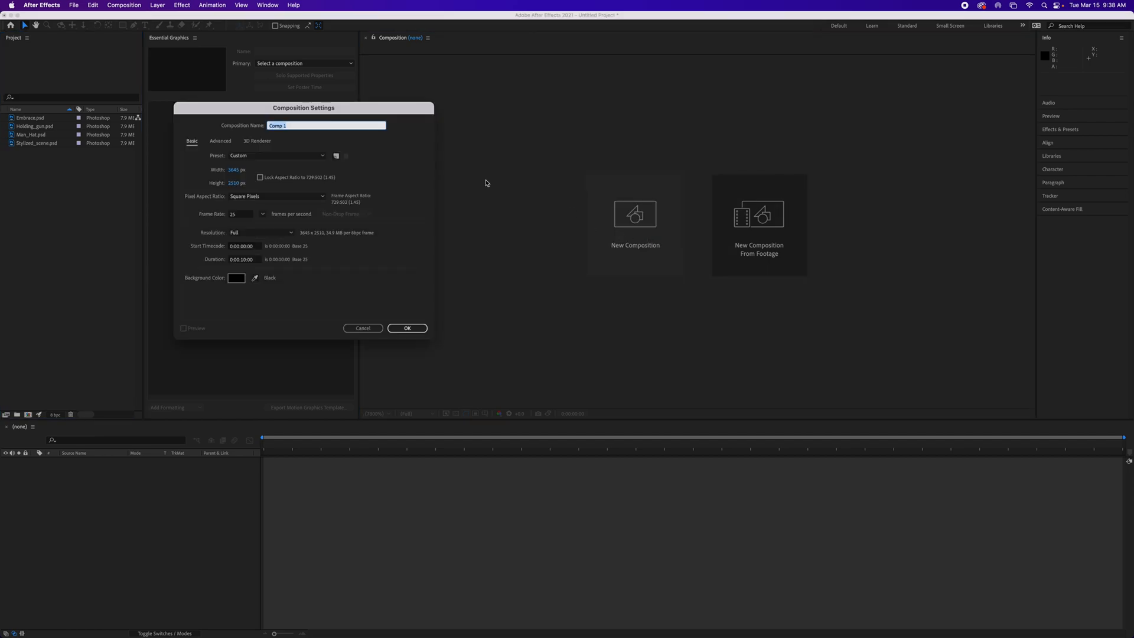
pyautogui.moveTo(379, 111); pyautogui.dragTo(760, 141)
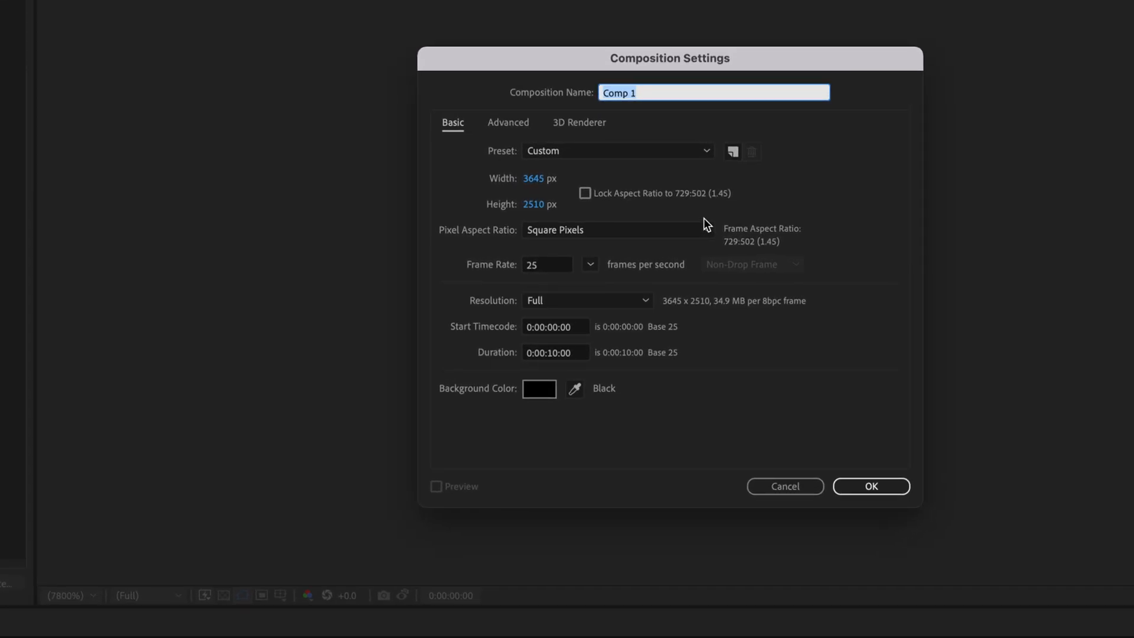
pyautogui.write('Title Sq')
pyautogui.write('quence')
pyautogui.click(628, 152)
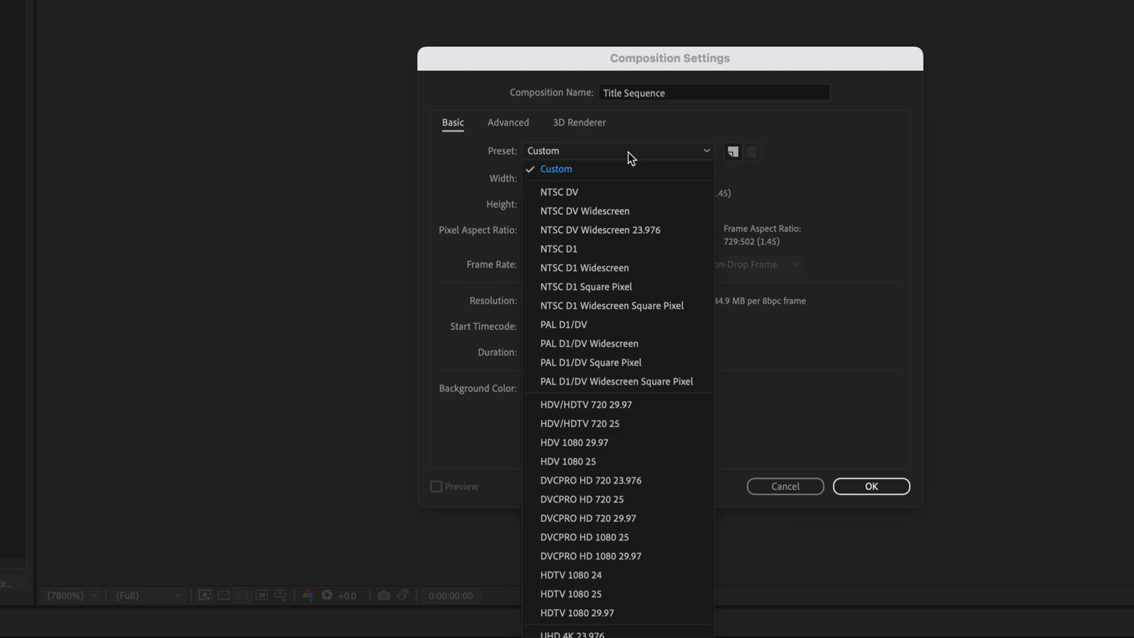
pyautogui.click(625, 462)
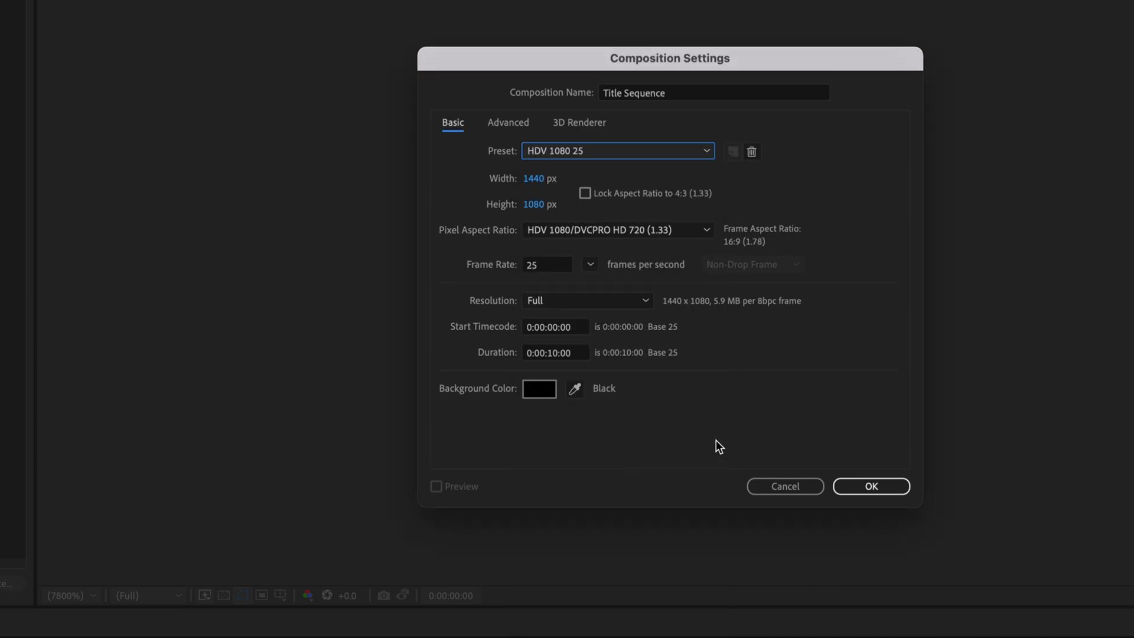
pyautogui.click(559, 352)
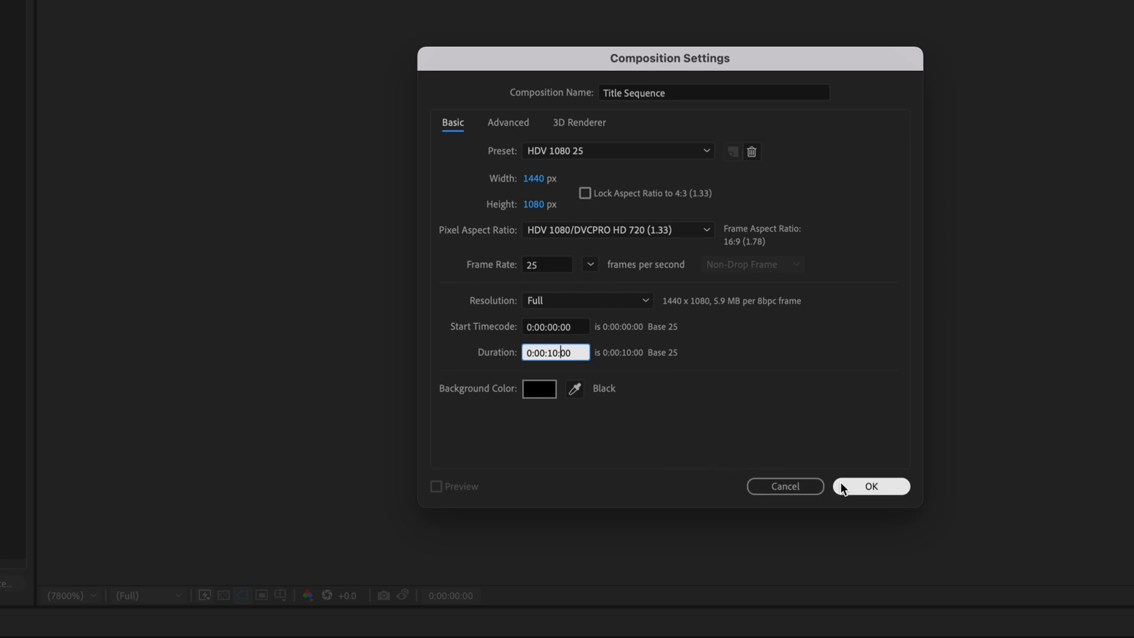
pyautogui.click(868, 485)
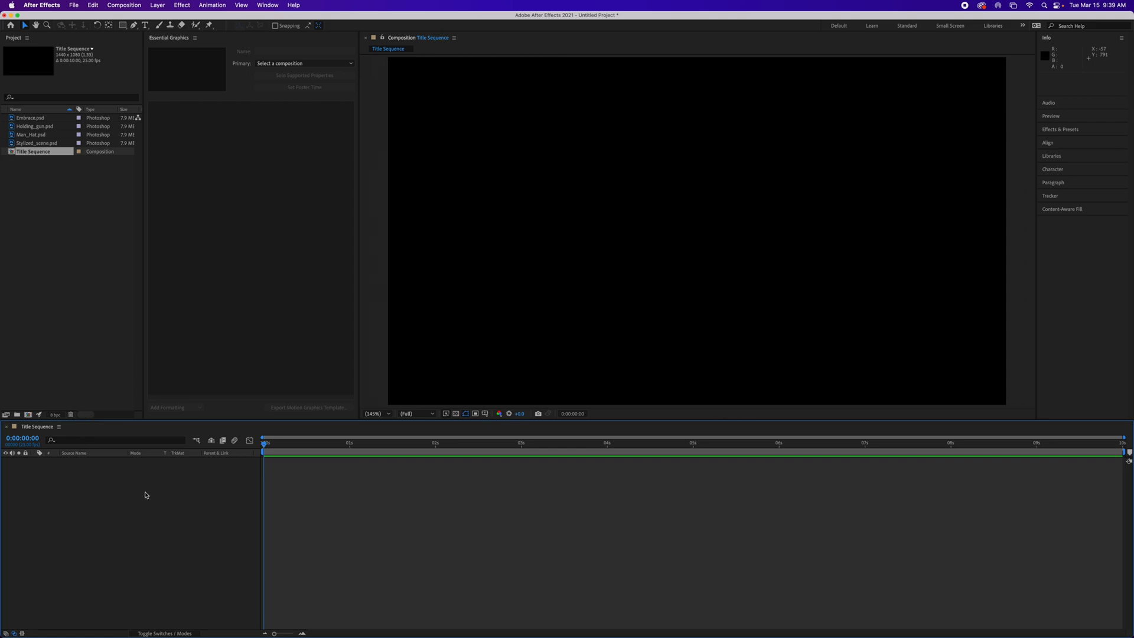
# Step: Add Embrace.psd to the Title Sequence timeline and create a text layer reading "Shot in the Dark" over the woman's hat
pyautogui.moveTo(26, 121); pyautogui.dragTo(144, 516)
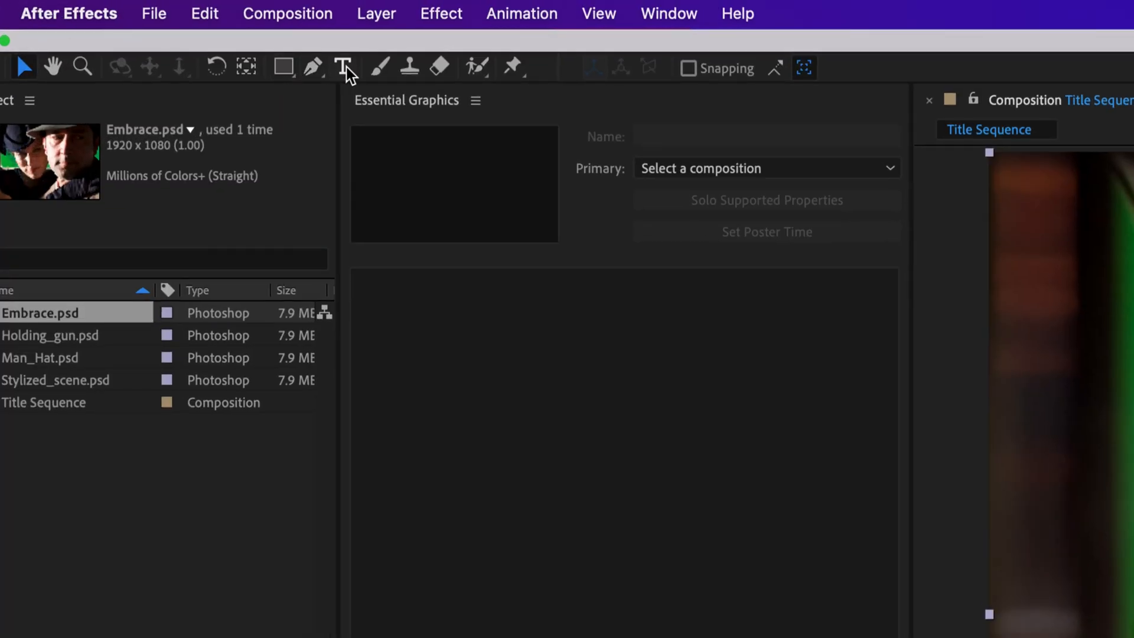
pyautogui.click(344, 68)
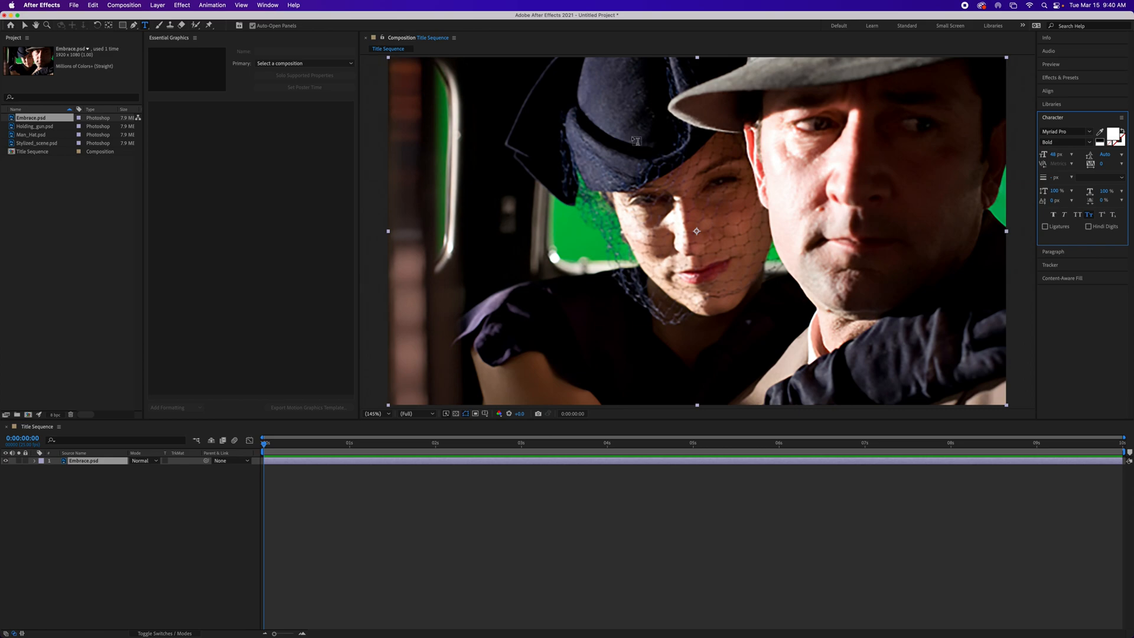
pyautogui.click(633, 140)
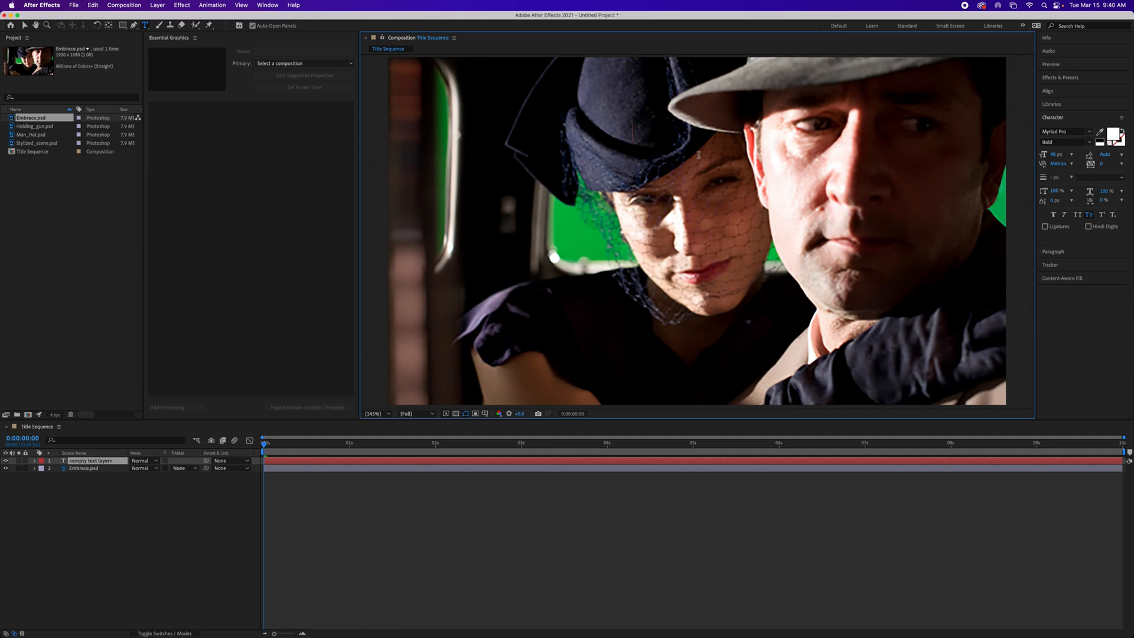
pyautogui.write('Shot in the Dark')
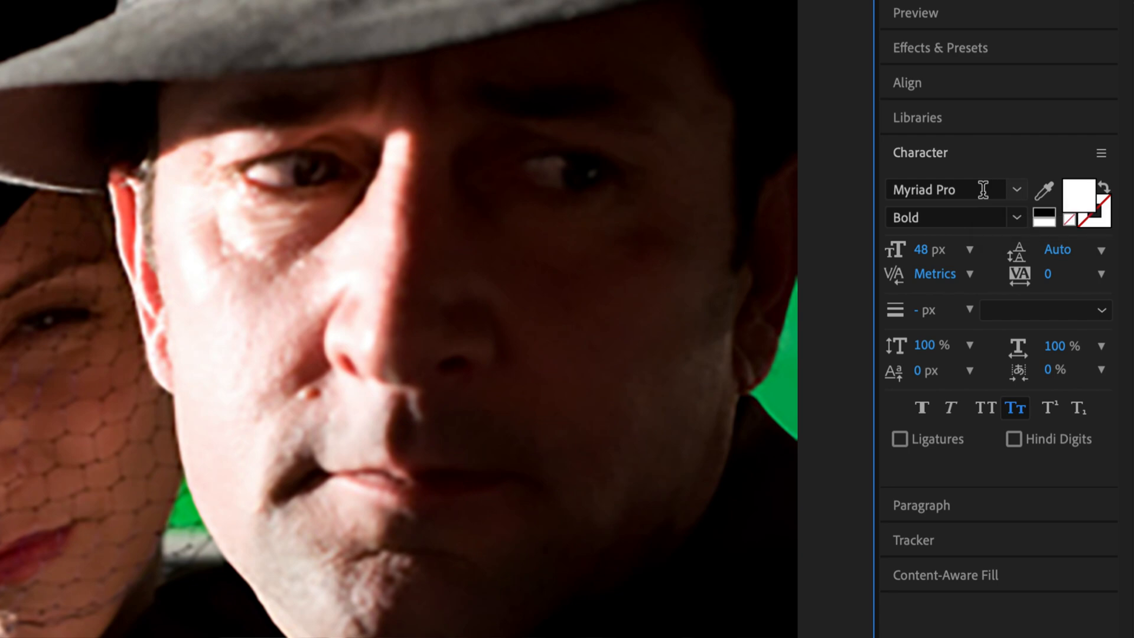
pyautogui.click(1016, 193)
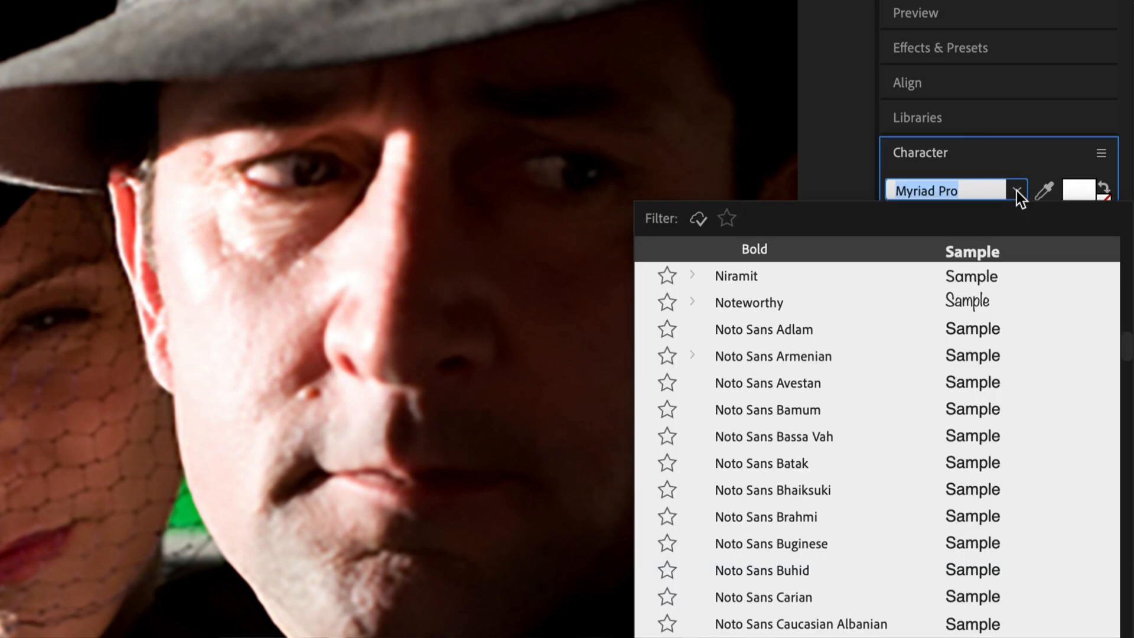
pyautogui.click(1015, 190)
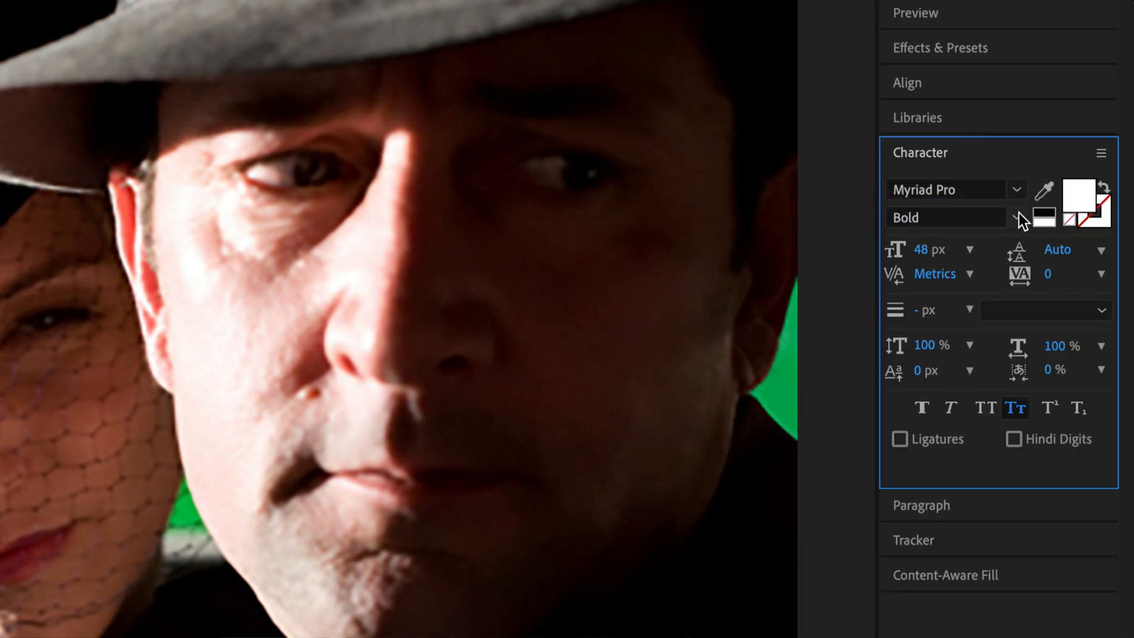
pyautogui.click(1018, 216)
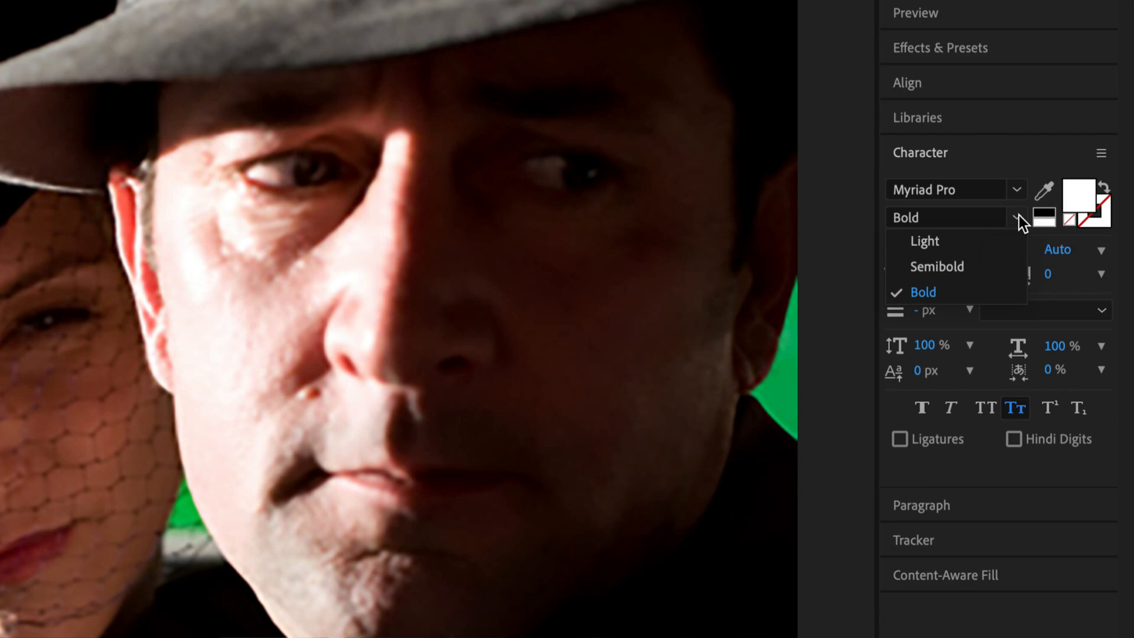
pyautogui.click(1015, 190)
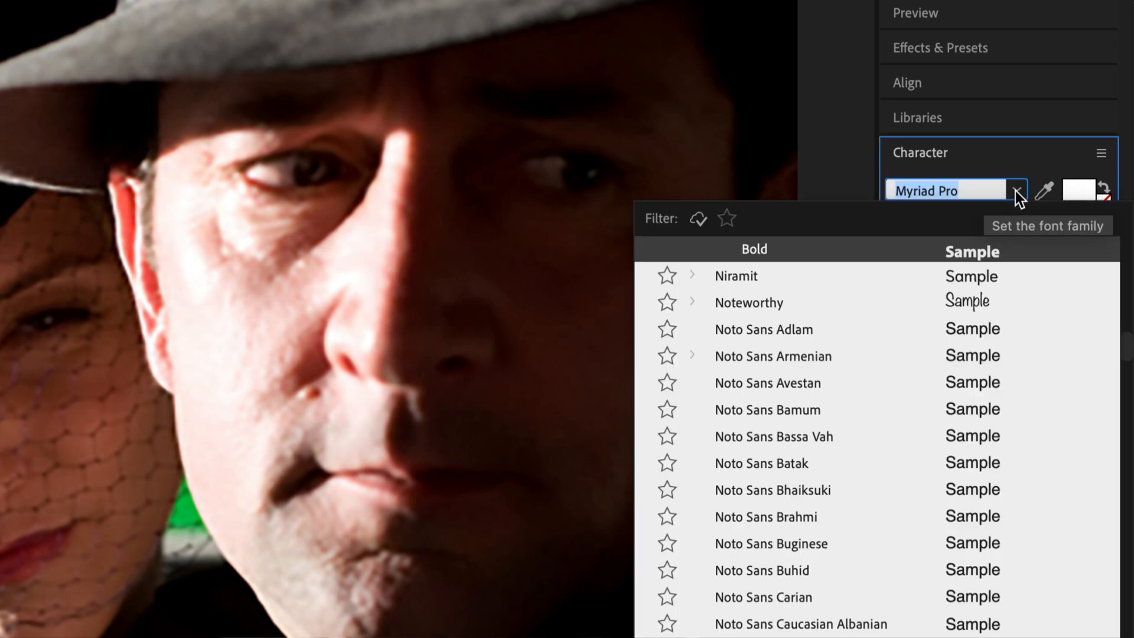
pyautogui.click(1017, 191)
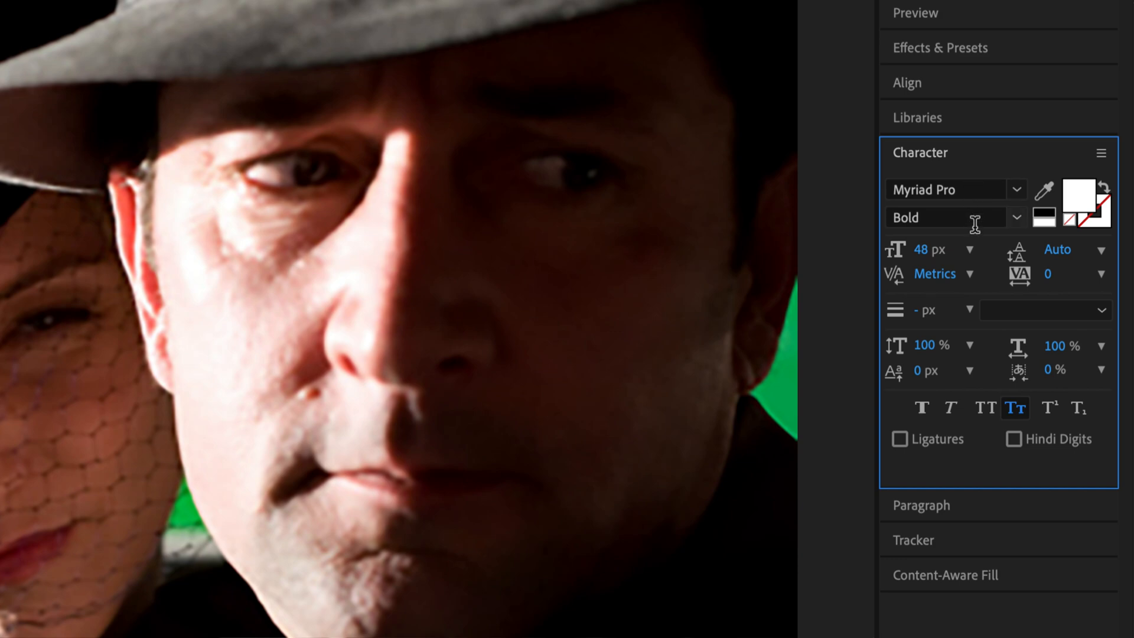
# Step: Try the Semibold font style for the title text and return it to Bold
pyautogui.click(1015, 219)
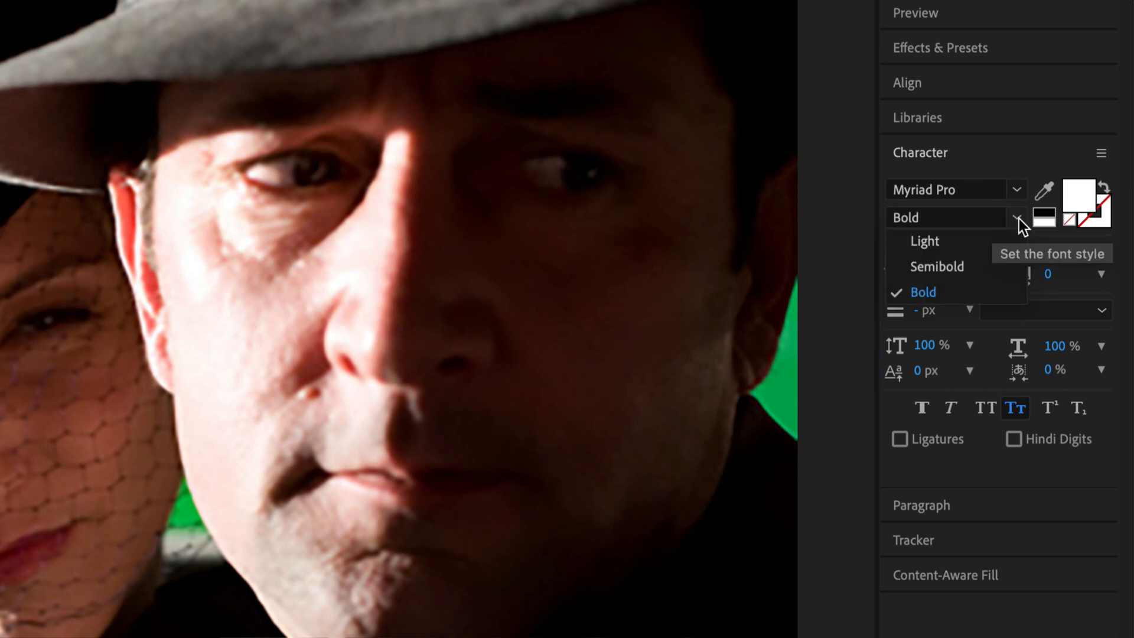
pyautogui.click(957, 267)
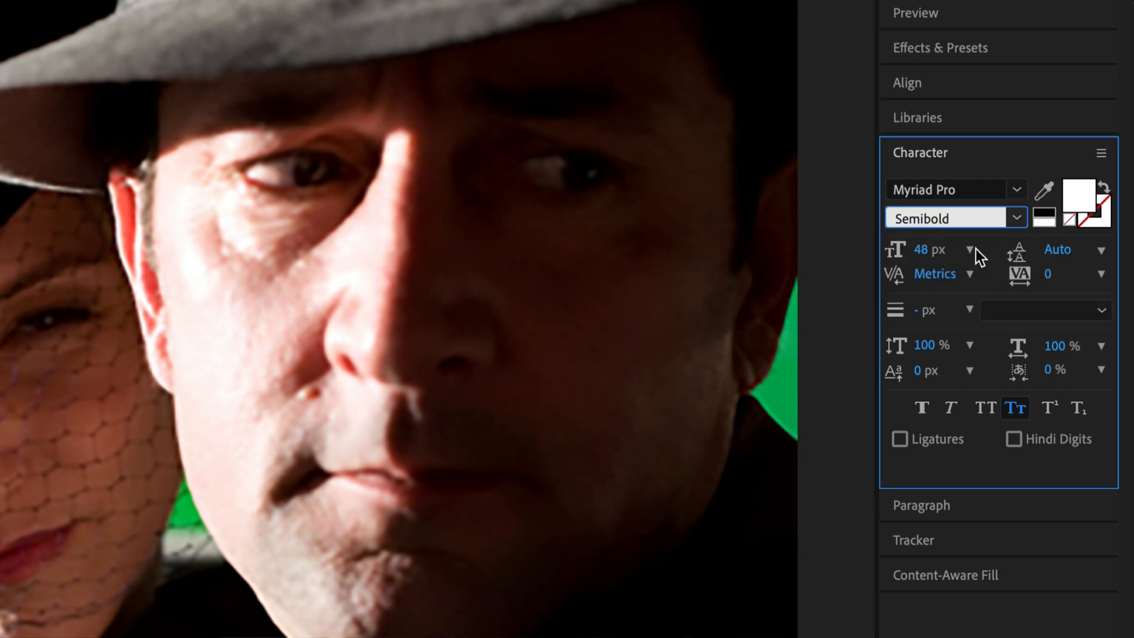
pyautogui.click(1013, 224)
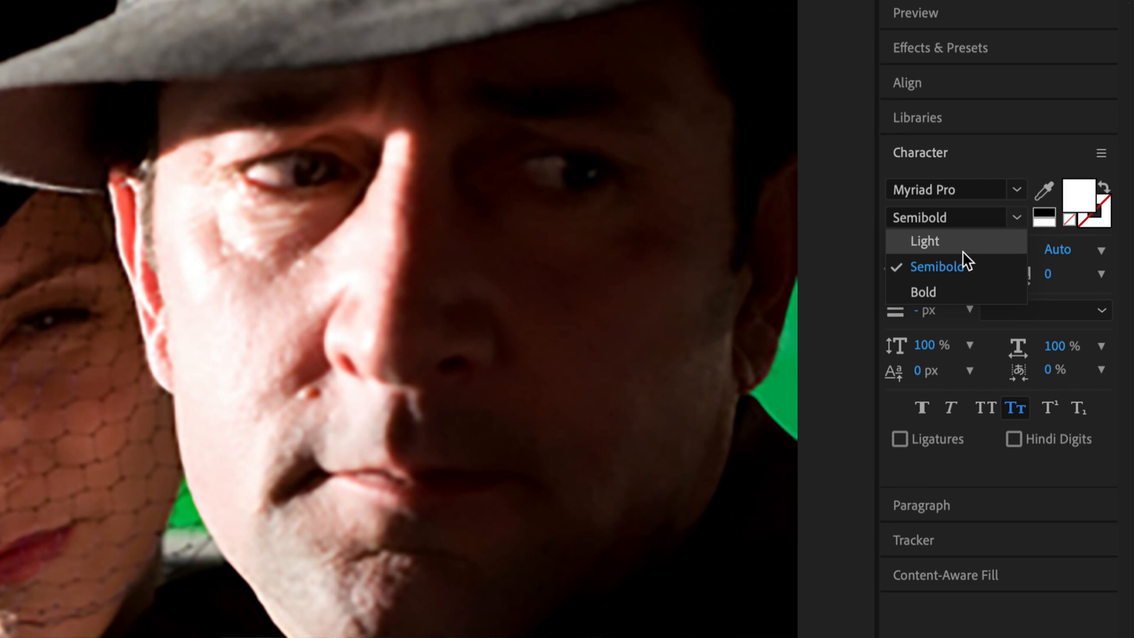
pyautogui.click(951, 292)
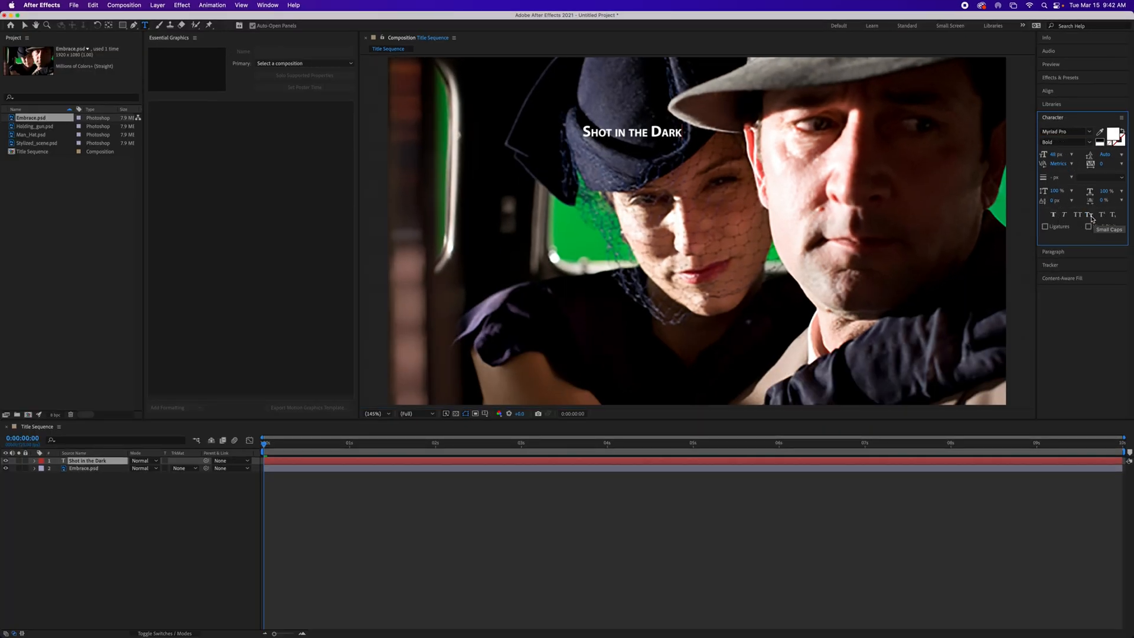
# Step: Select the whole title text, switch it from Small Caps to All Caps and apply a white fill
pyautogui.tripleClick(664, 135)
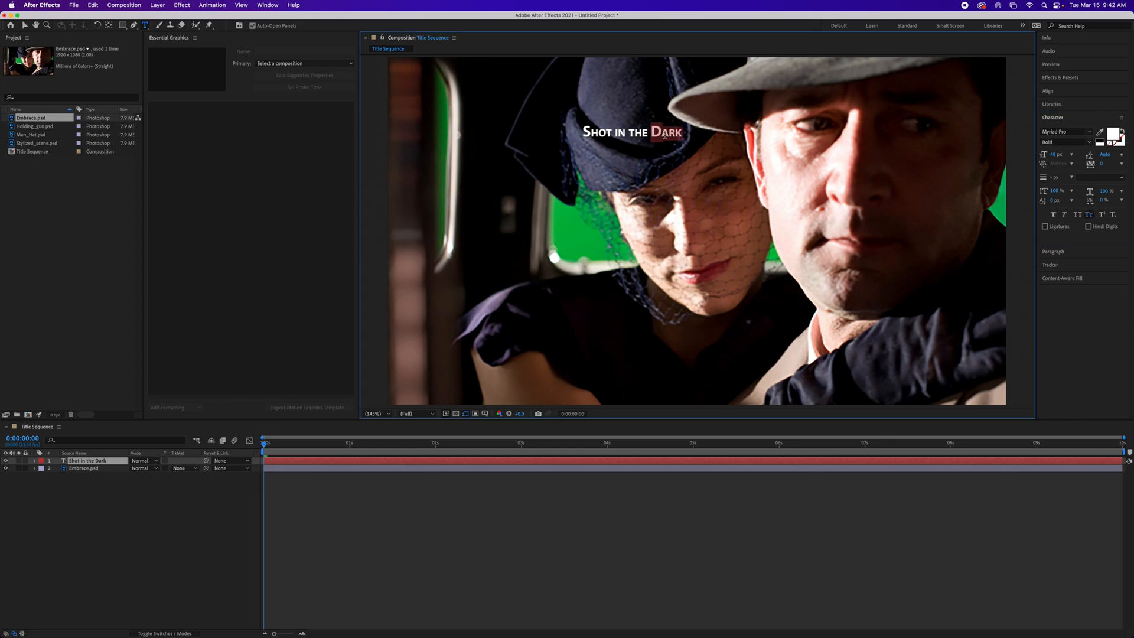
pyautogui.click(1089, 216)
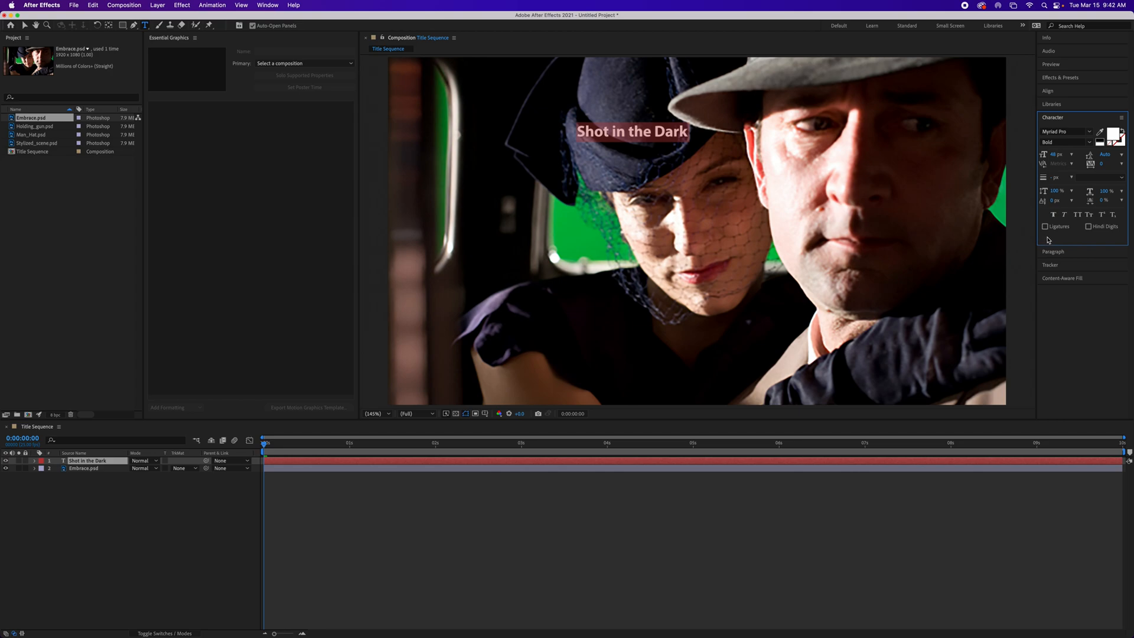
pyautogui.click(1077, 216)
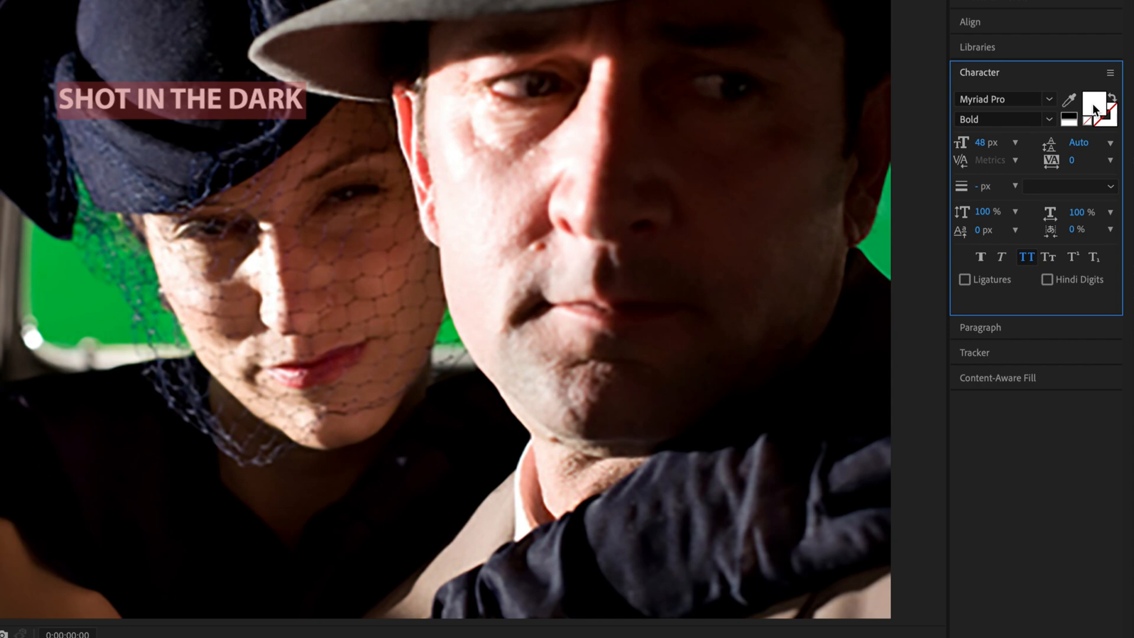
pyautogui.click(1073, 123)
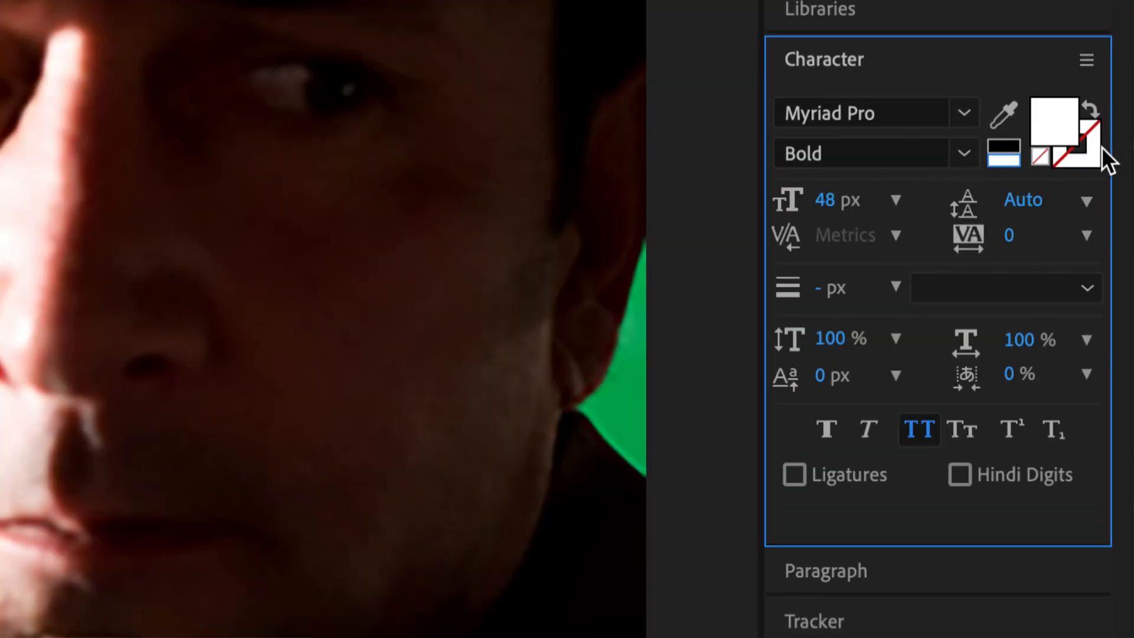
# Step: Set the selected title text's font size to 140 px and its tracking to 10
pyautogui.click(1120, 140)
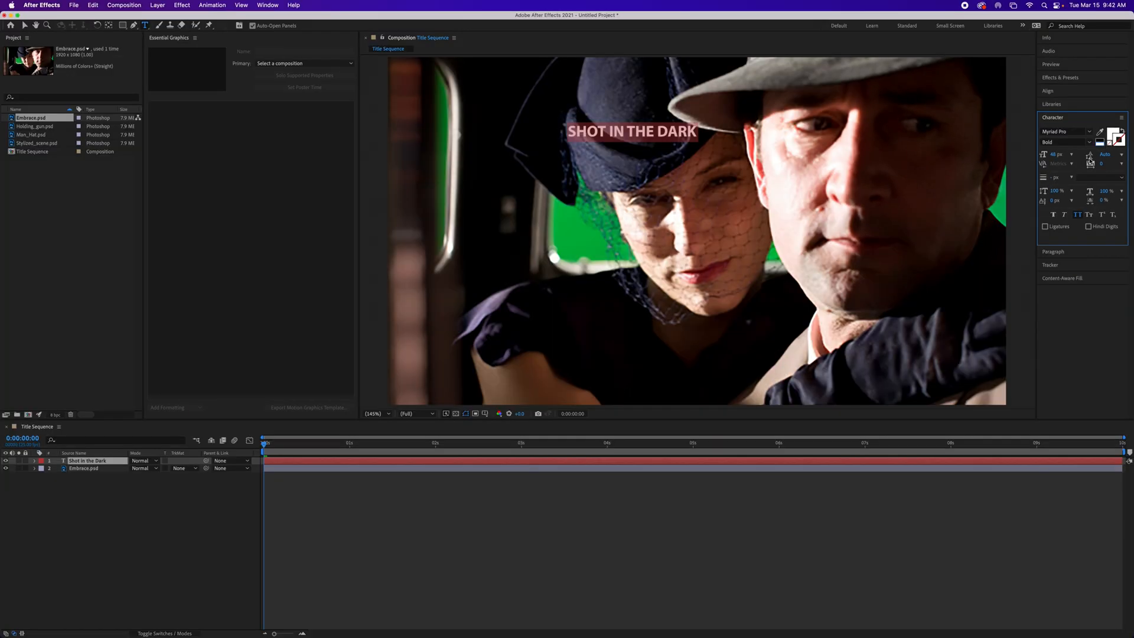
pyautogui.moveTo(1050, 154); pyautogui.dragTo(1085, 156)
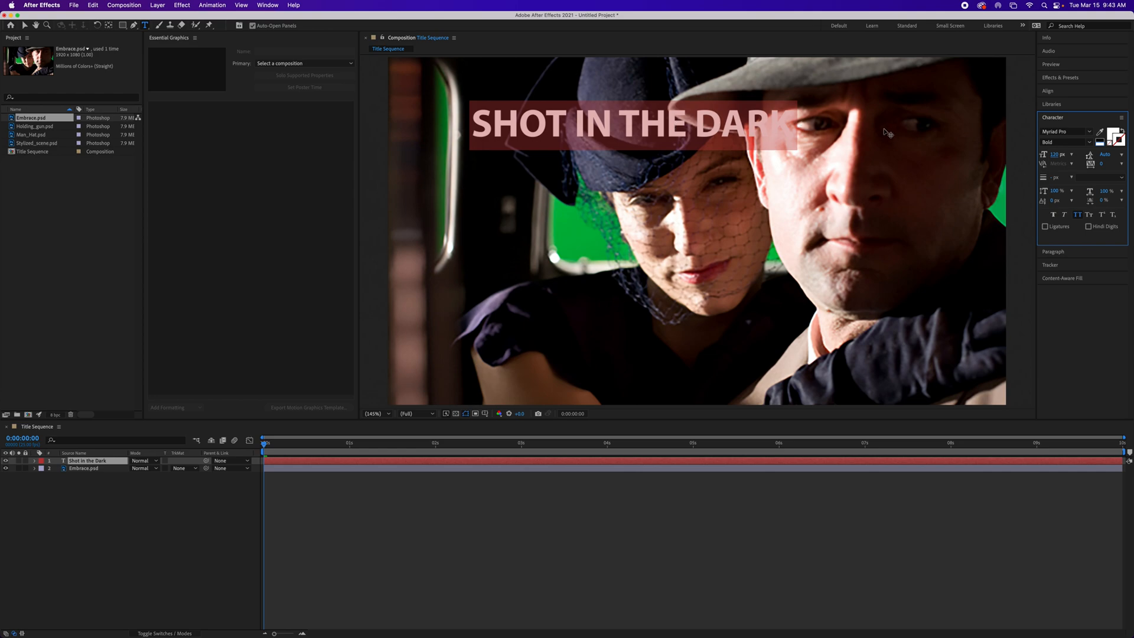
pyautogui.moveTo(1056, 155); pyautogui.dragTo(1064, 155)
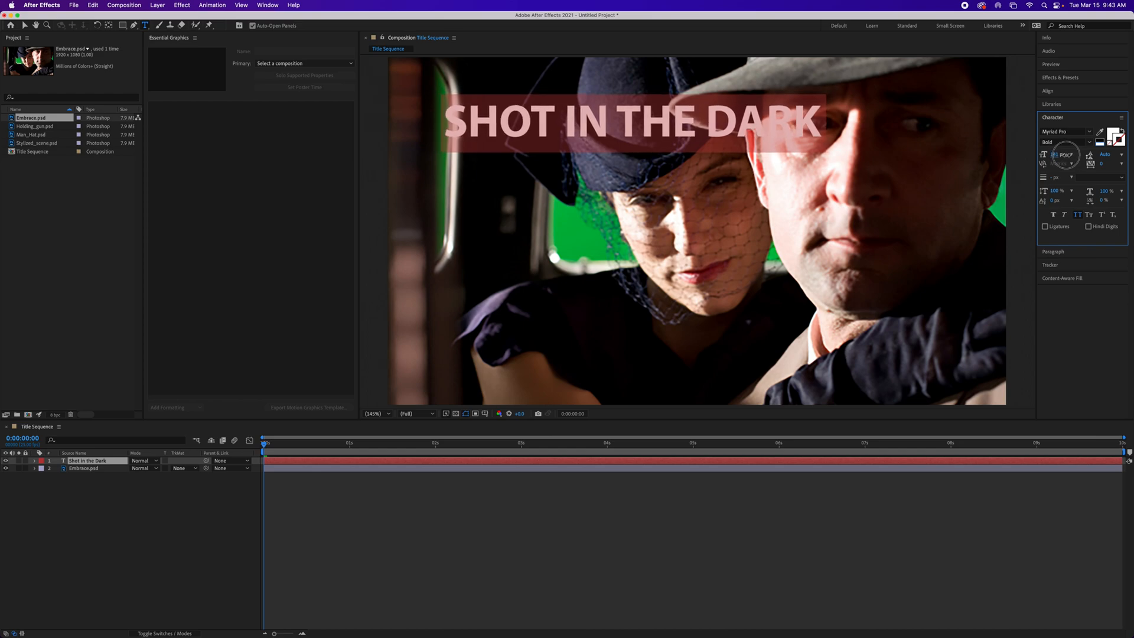
pyautogui.moveTo(1065, 154); pyautogui.dragTo(1061, 156)
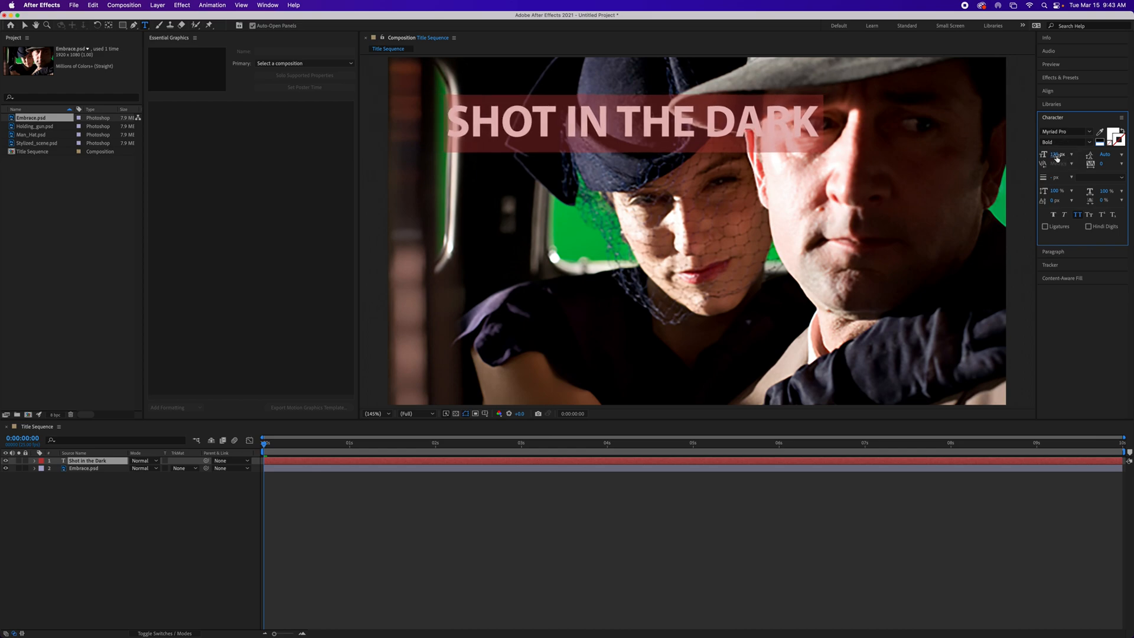
pyautogui.click(1056, 155)
pyautogui.press('Up')
pyautogui.press('Return')
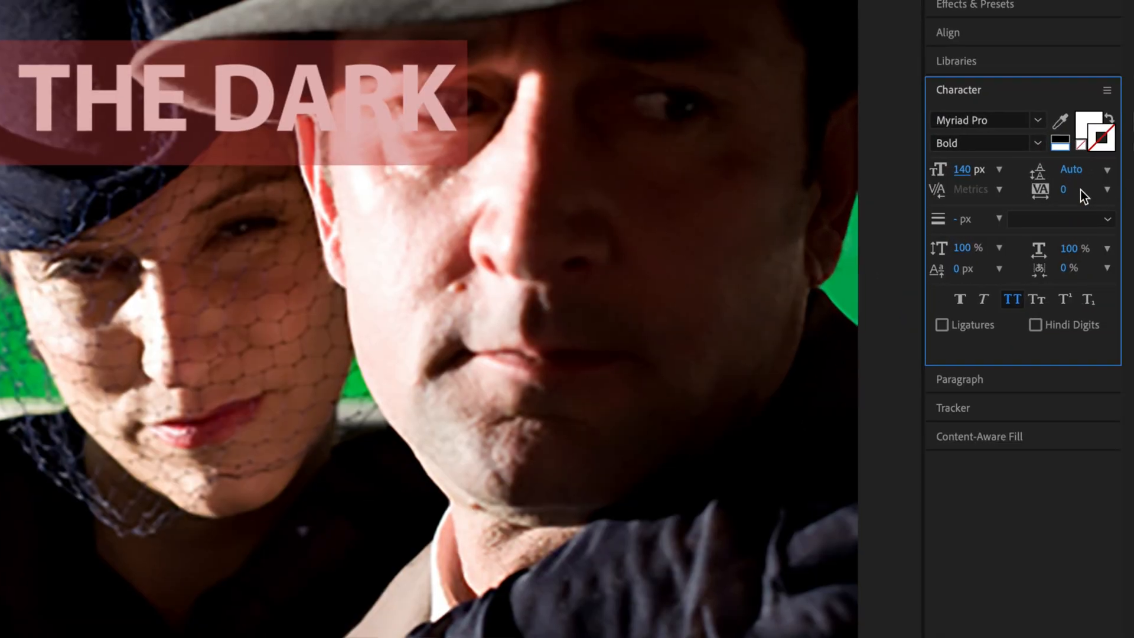
pyautogui.click(1107, 190)
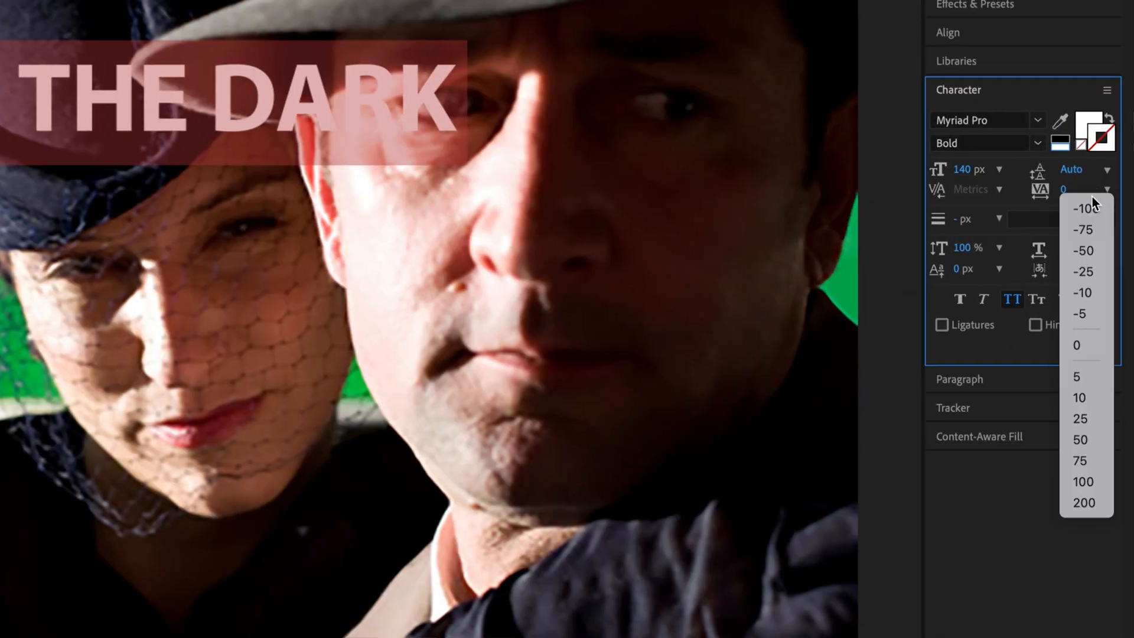
pyautogui.click(1087, 399)
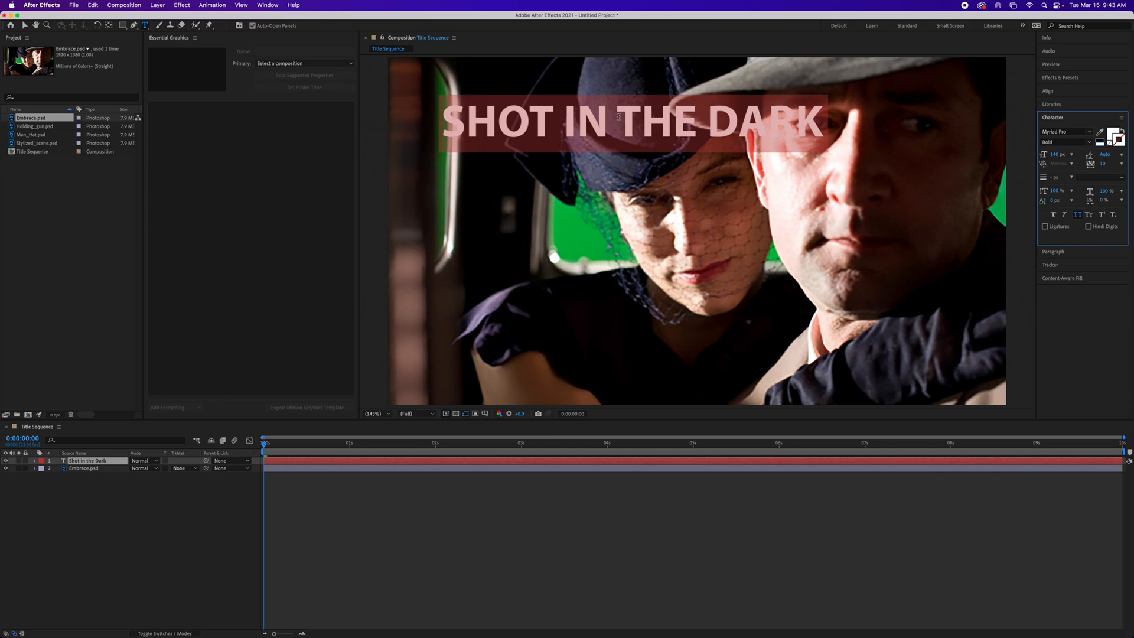
# Step: Turn on snapping and move the title across the two hats, to a position of about 717, 205
pyautogui.click(25, 26)
pyautogui.moveTo(633, 127); pyautogui.dragTo(685, 104)
pyautogui.click(275, 26)
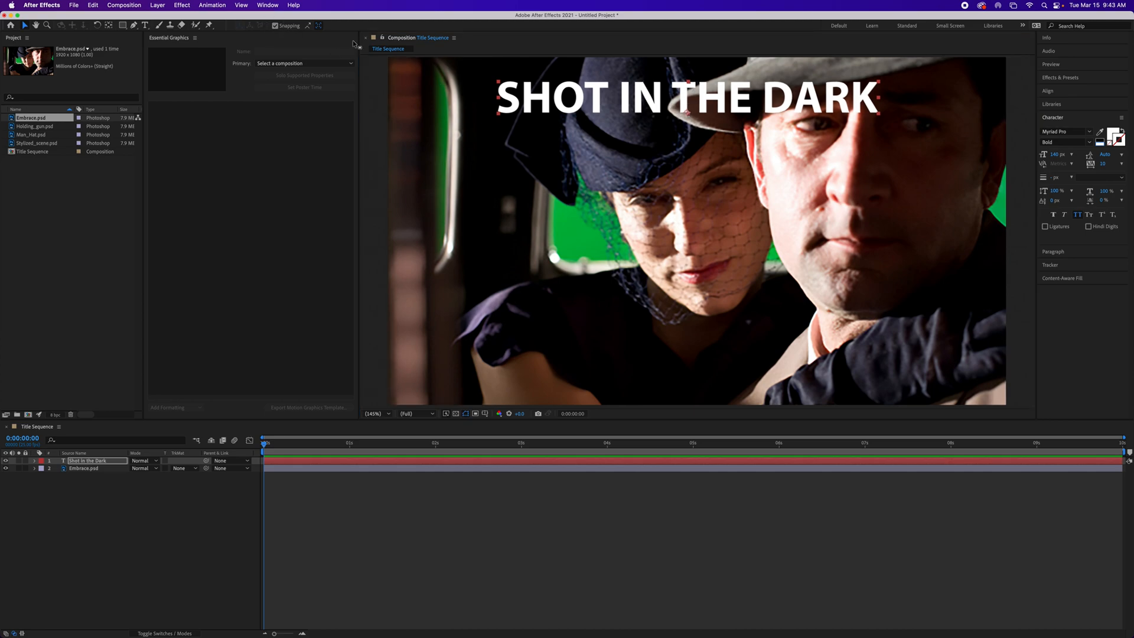
pyautogui.moveTo(702, 103); pyautogui.dragTo(712, 101)
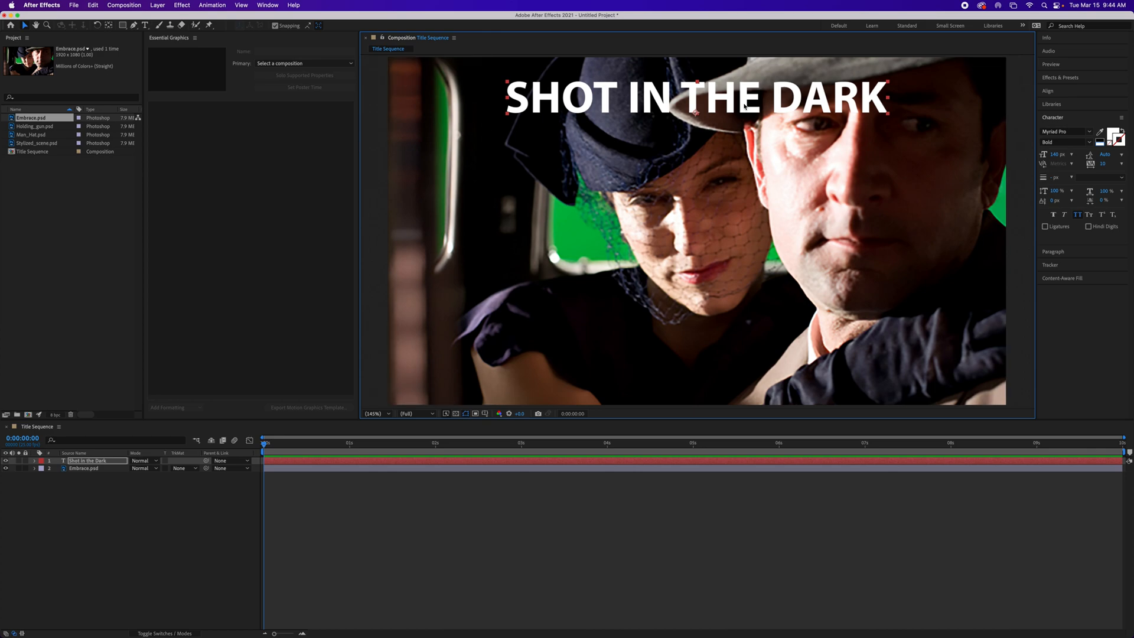
pyautogui.moveTo(745, 101); pyautogui.dragTo(745, 115)
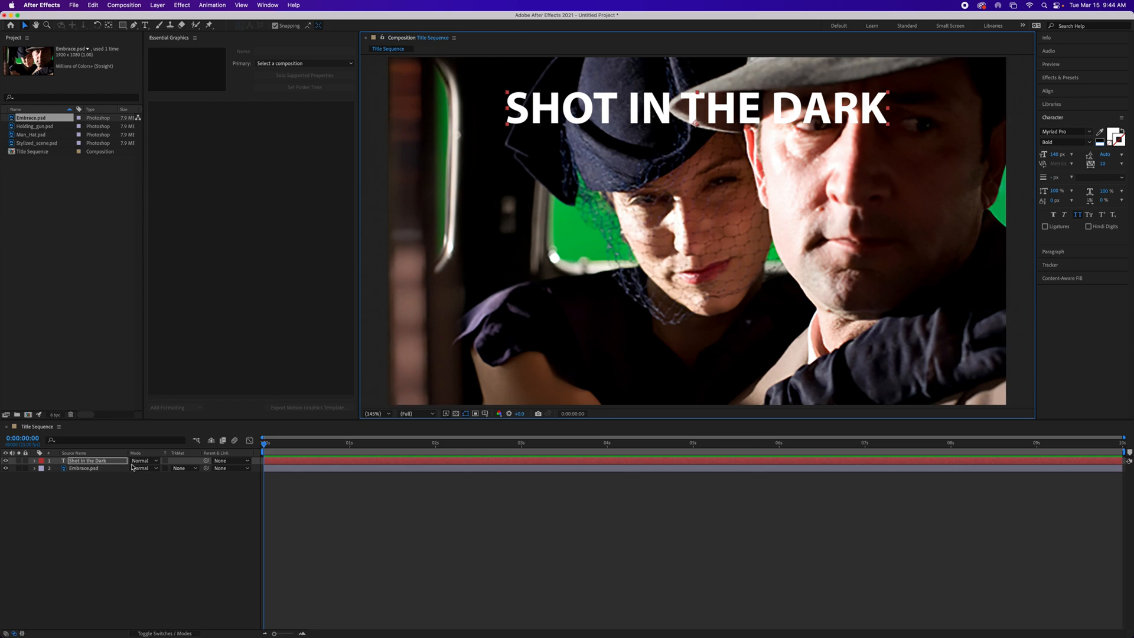
# Step: Add Position and Scale keyframes to the Shot in the Dark layer at 0:00:02:00
pyautogui.click(13, 441)
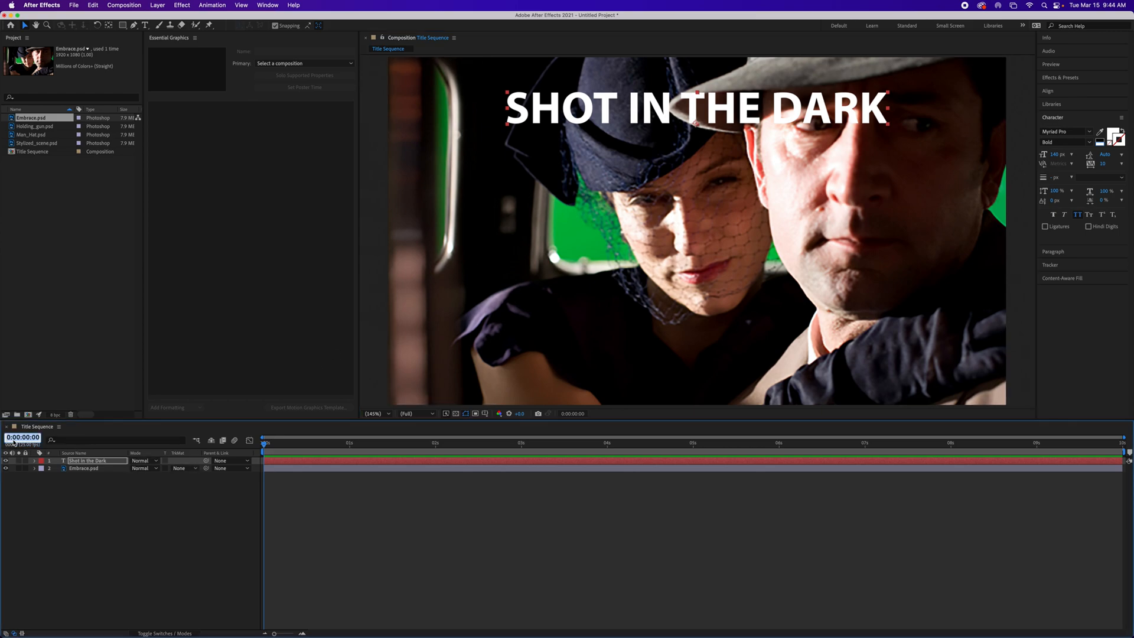
pyautogui.write('200')
pyautogui.press('Return')
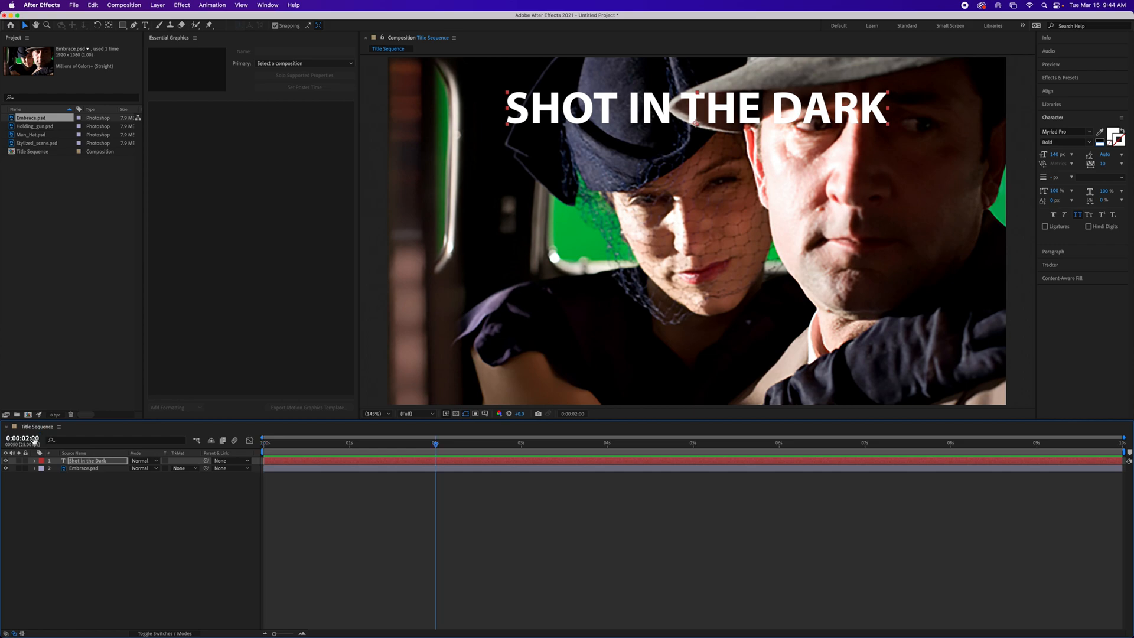
pyautogui.click(95, 462)
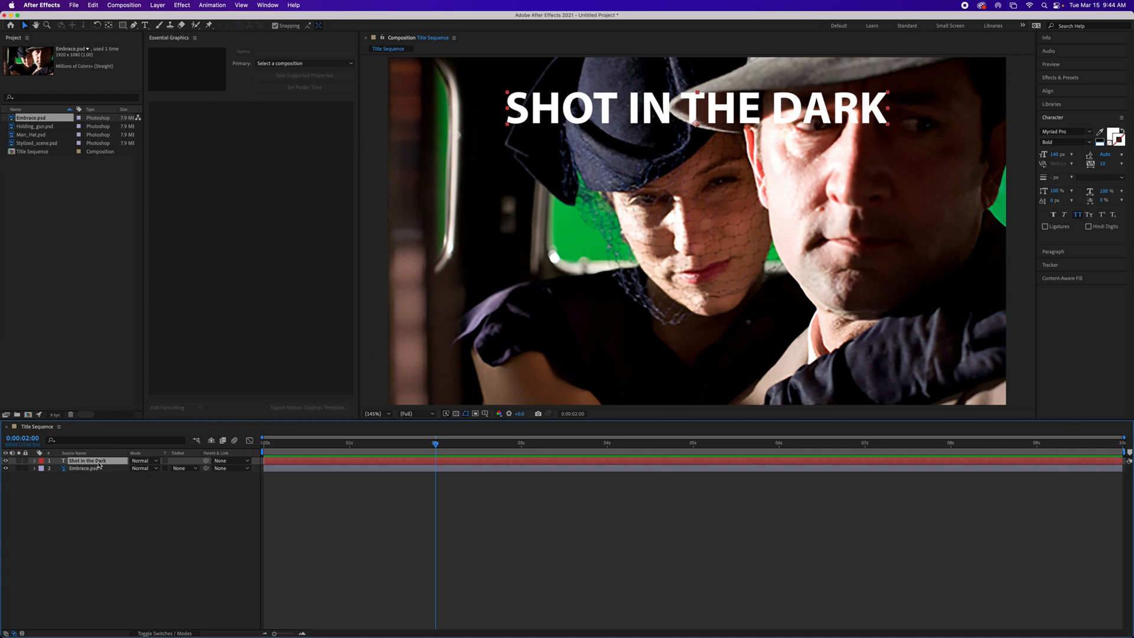
pyautogui.press('p')
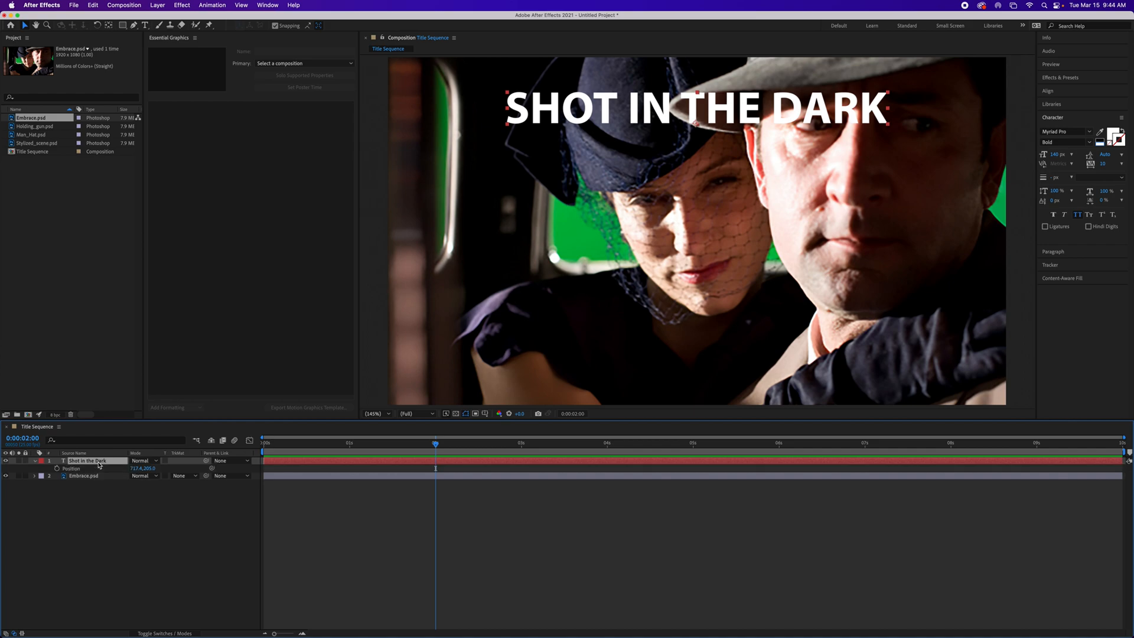
pyautogui.hotkey('shift', 's')
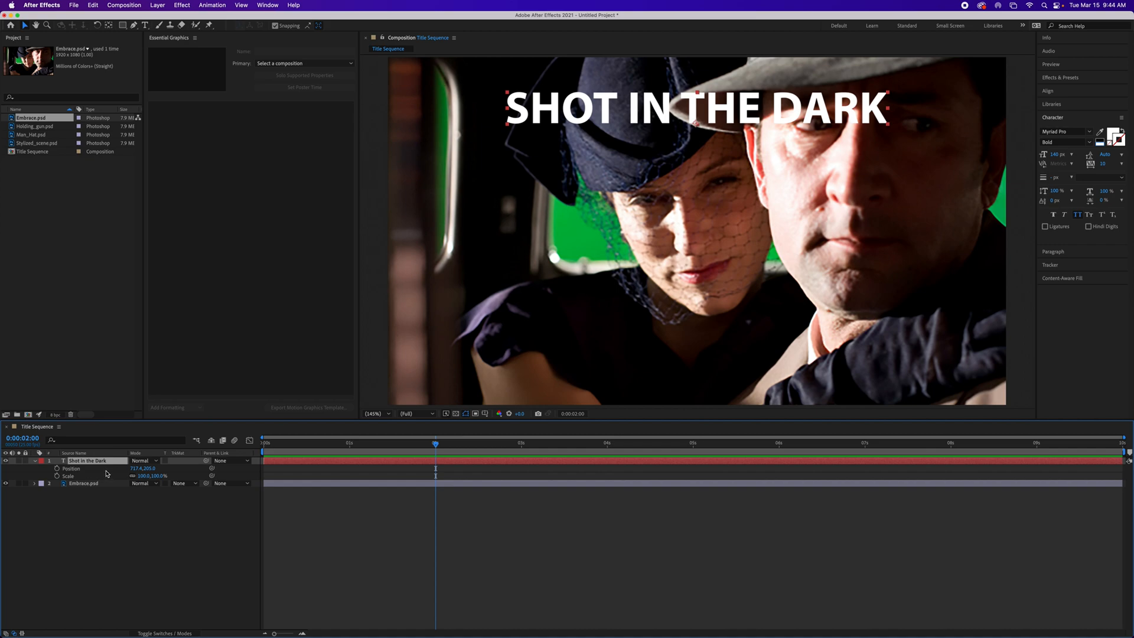
pyautogui.click(57, 468)
pyautogui.click(57, 475)
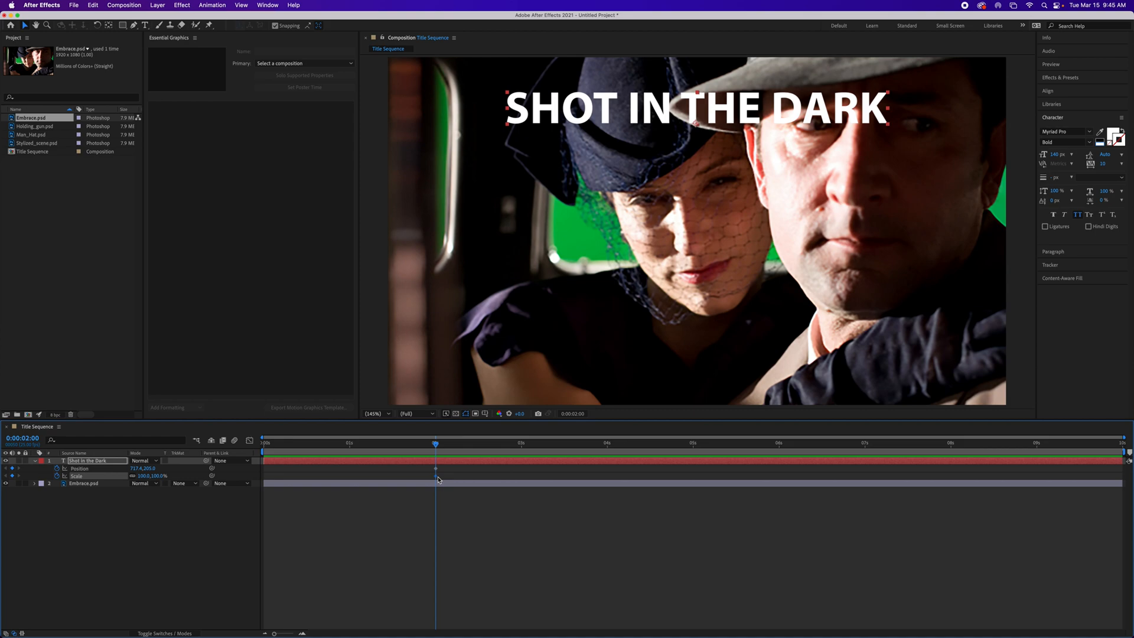
# Step: At the timeline's start, scale the title to 50% and raise it straight up to the frame's upper edge, at about 717, 54
pyautogui.press('Home')
pyautogui.moveTo(437, 479)
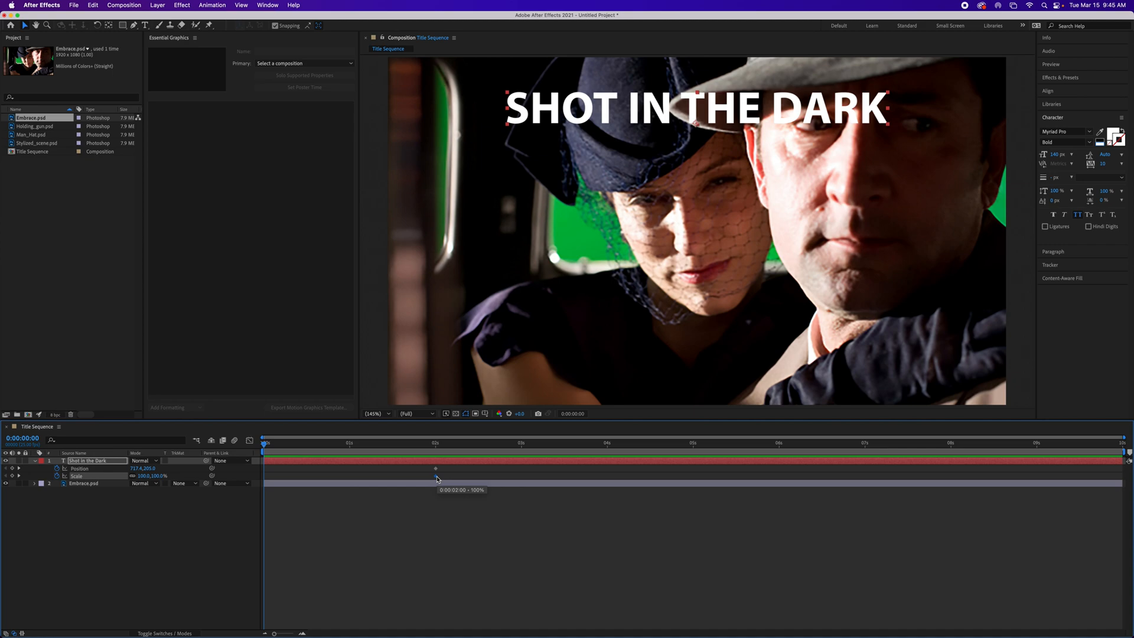
pyautogui.click(144, 475)
pyautogui.write('50')
pyautogui.press('Return')
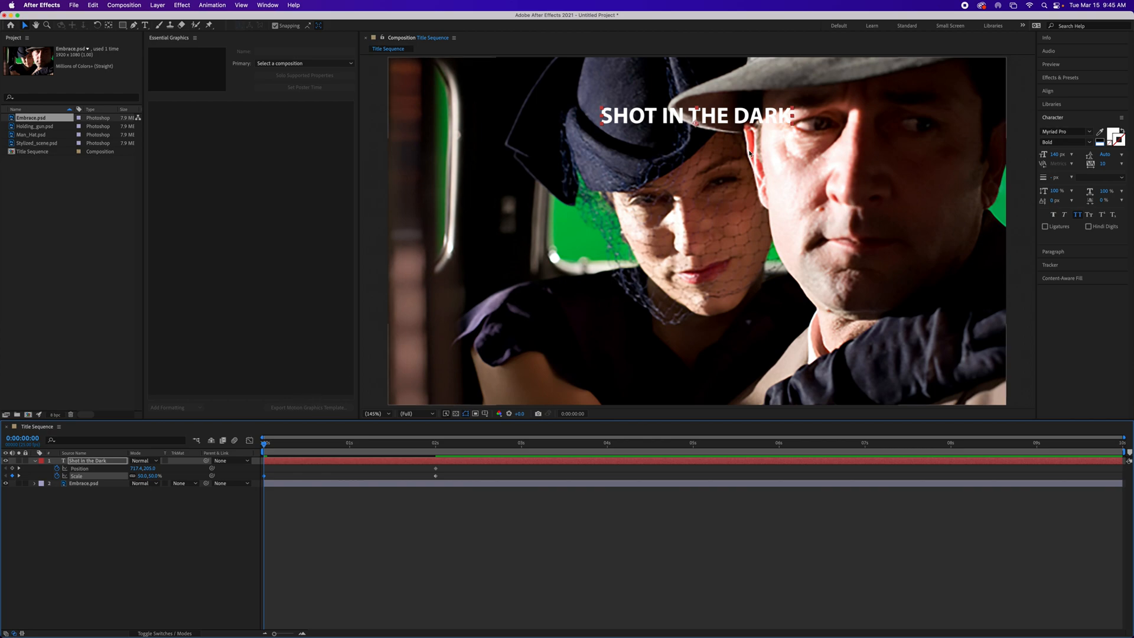
pyautogui.moveTo(721, 120); pyautogui.dragTo(720, 70)
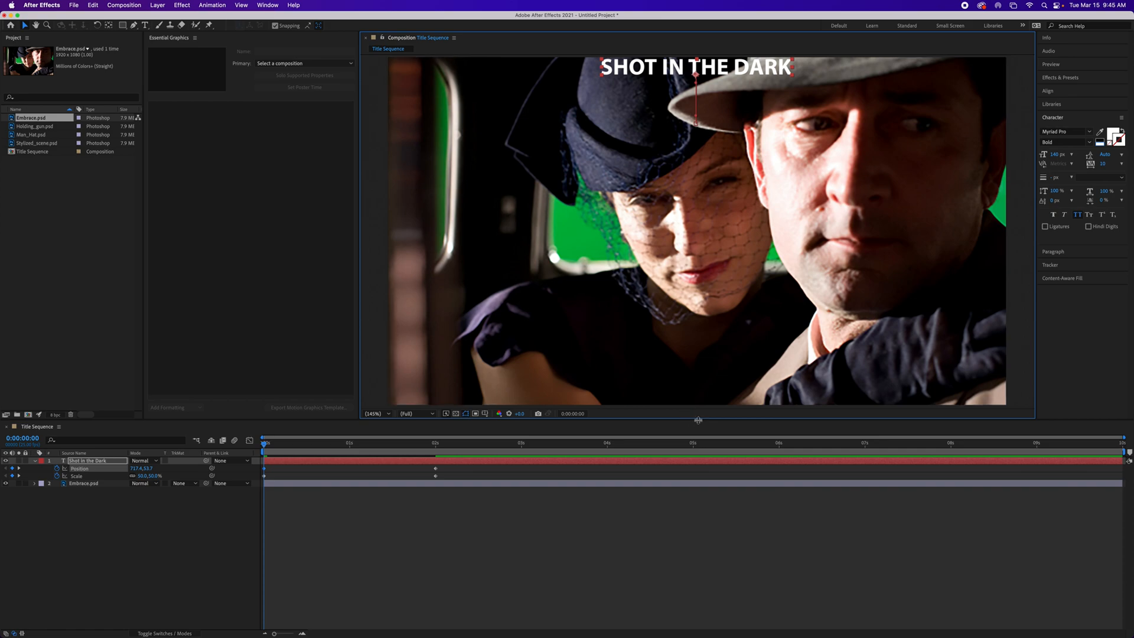
# Step: Preview the title animation and return to the beginning of the timeline
pyautogui.press('space')
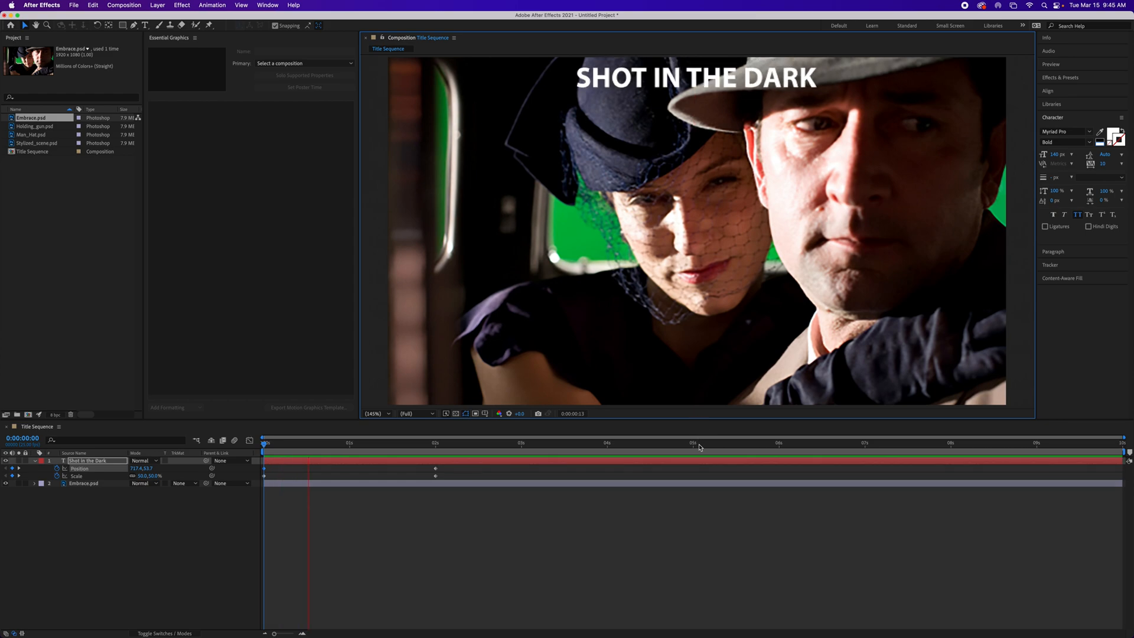
pyautogui.press('space')
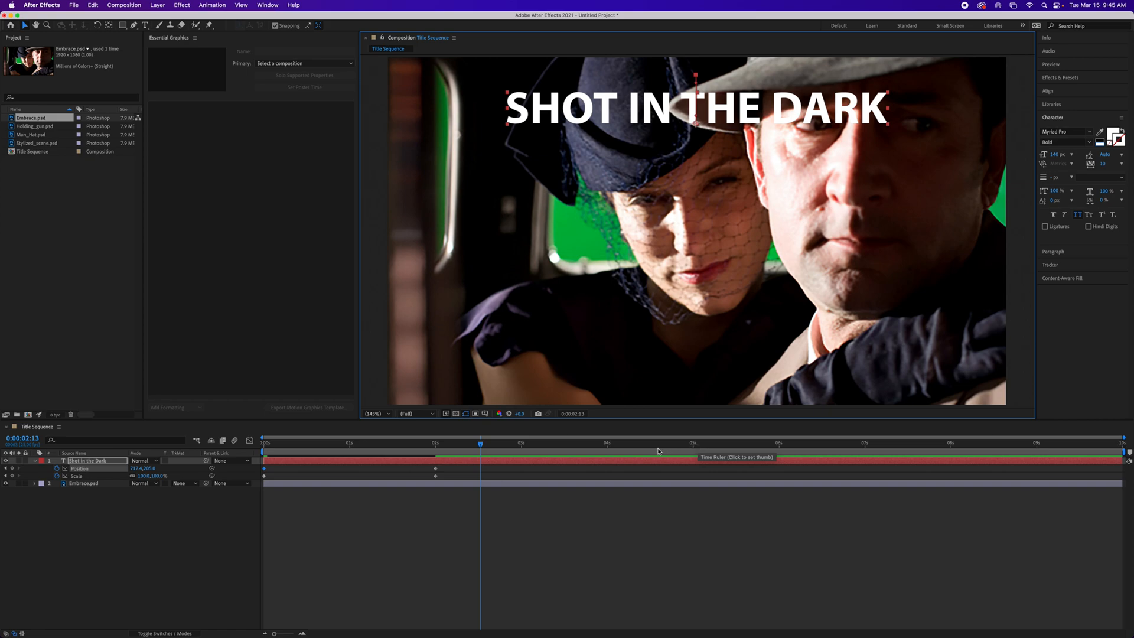
pyautogui.press('Home')
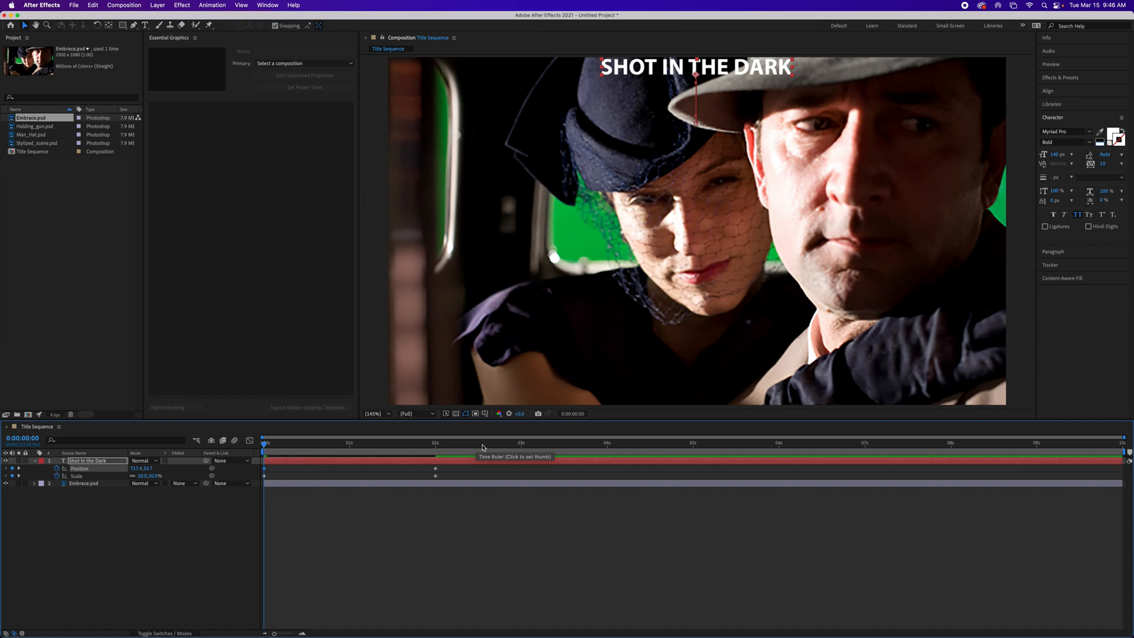
# Step: Save the project in the Finished_Project folder as Lesson11Finished.aep
pyautogui.press('super+s')
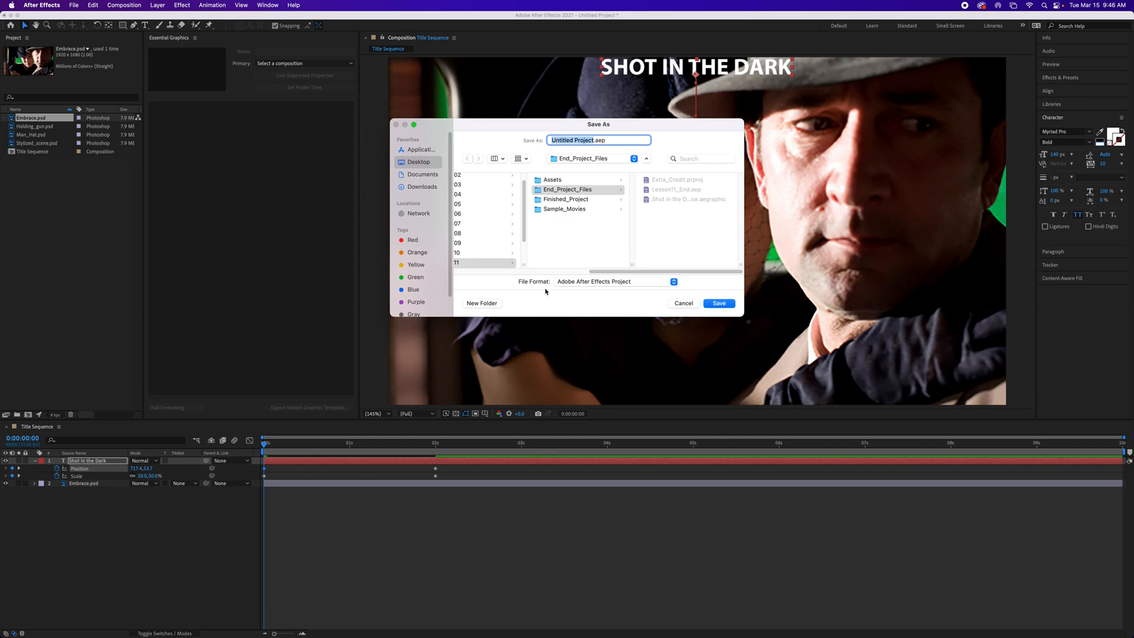
pyautogui.click(566, 200)
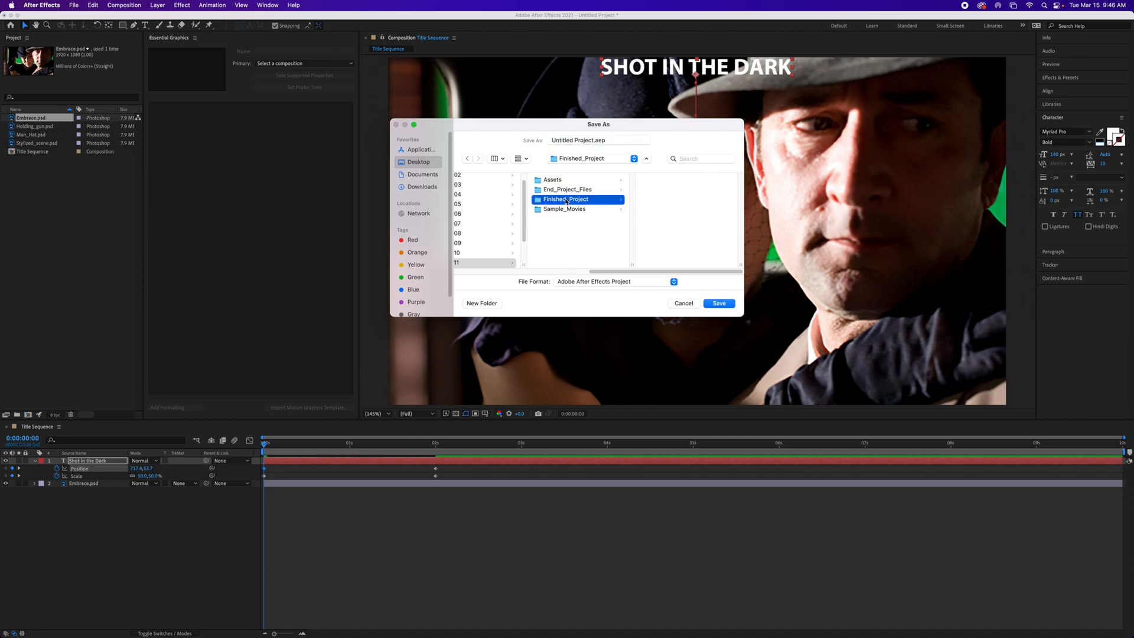
pyautogui.click(596, 139)
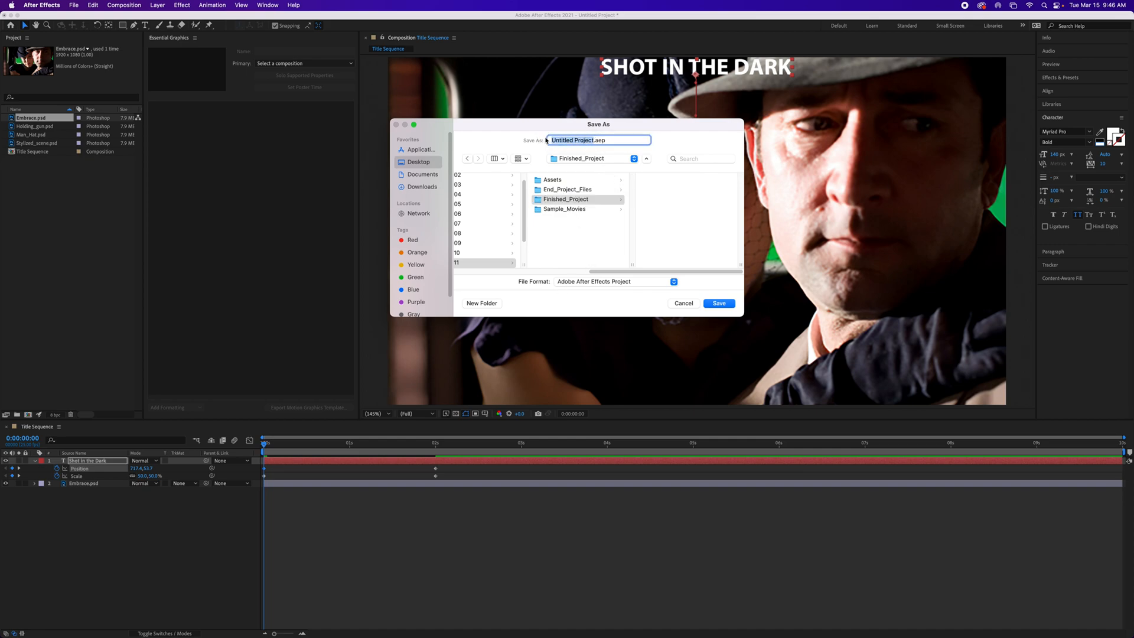
pyautogui.write('Lesson11Finished')
pyautogui.press('Return')
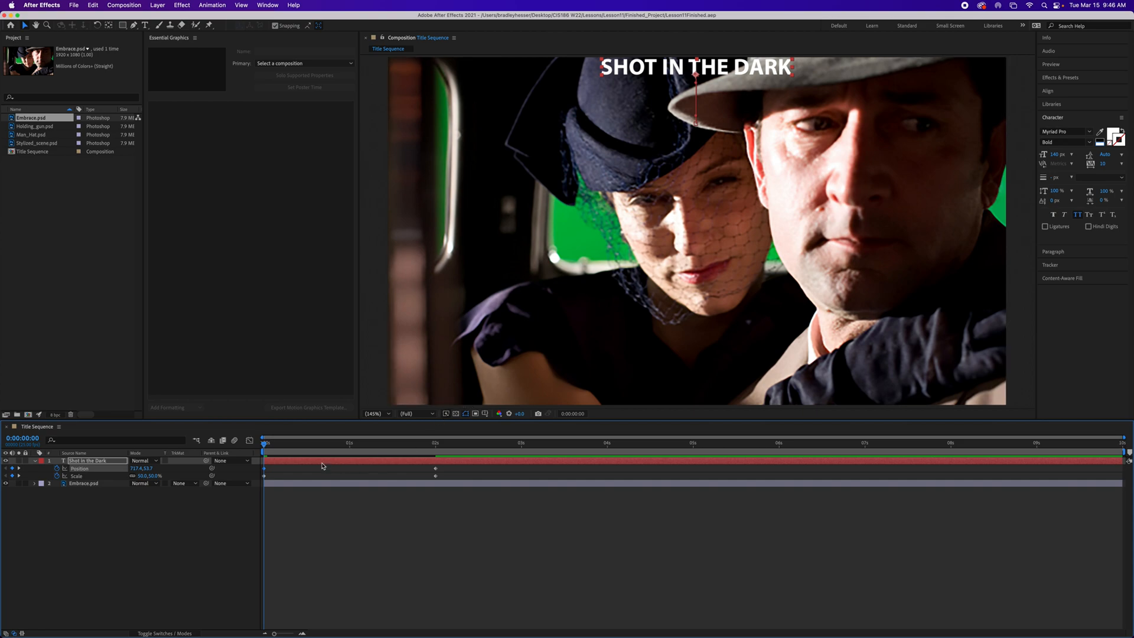
# Step: At 0:00:02:10, create a text layer reading "Episode 3: A Light in the Distance" below the woman's face
pyautogui.moveTo(265, 444); pyautogui.dragTo(470, 449)
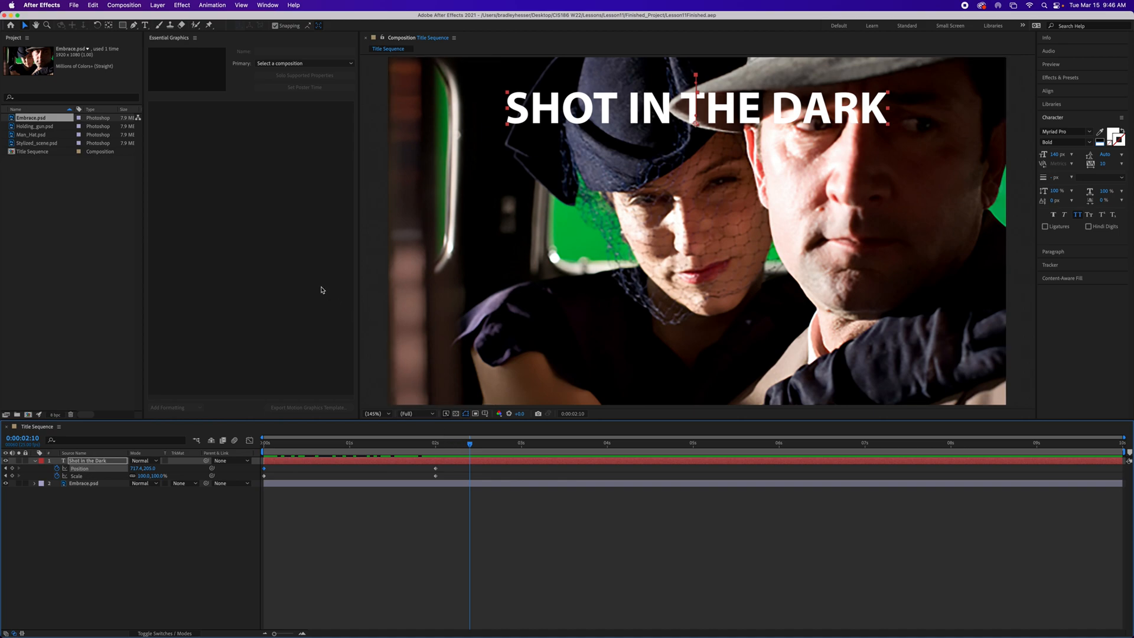
pyautogui.click(145, 25)
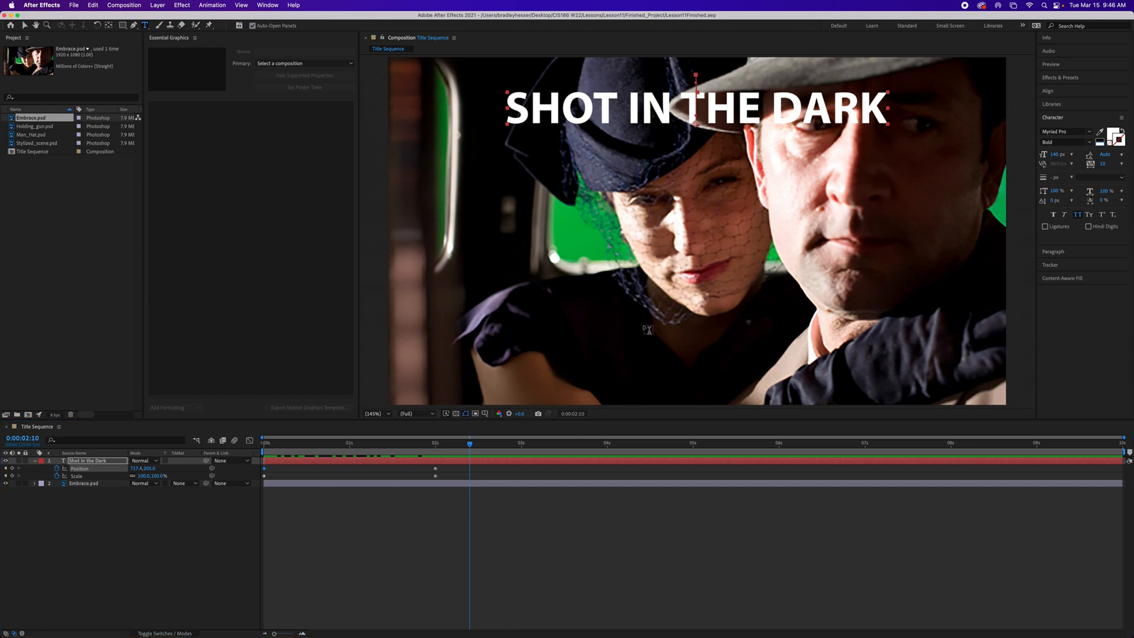
pyautogui.click(690, 348)
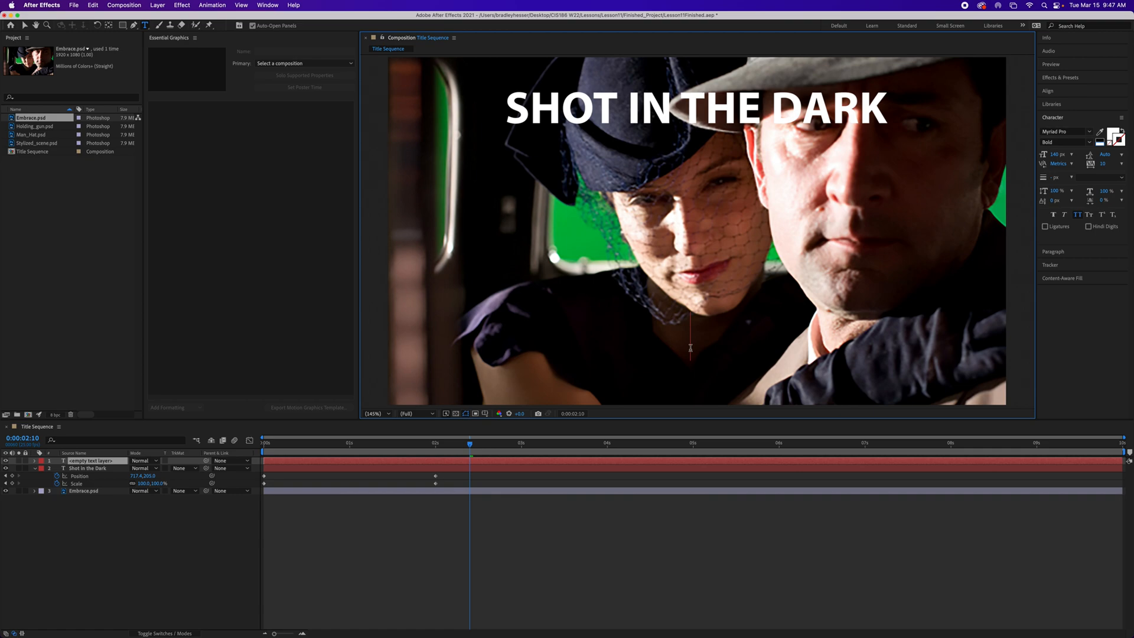
pyautogui.write('EPI')
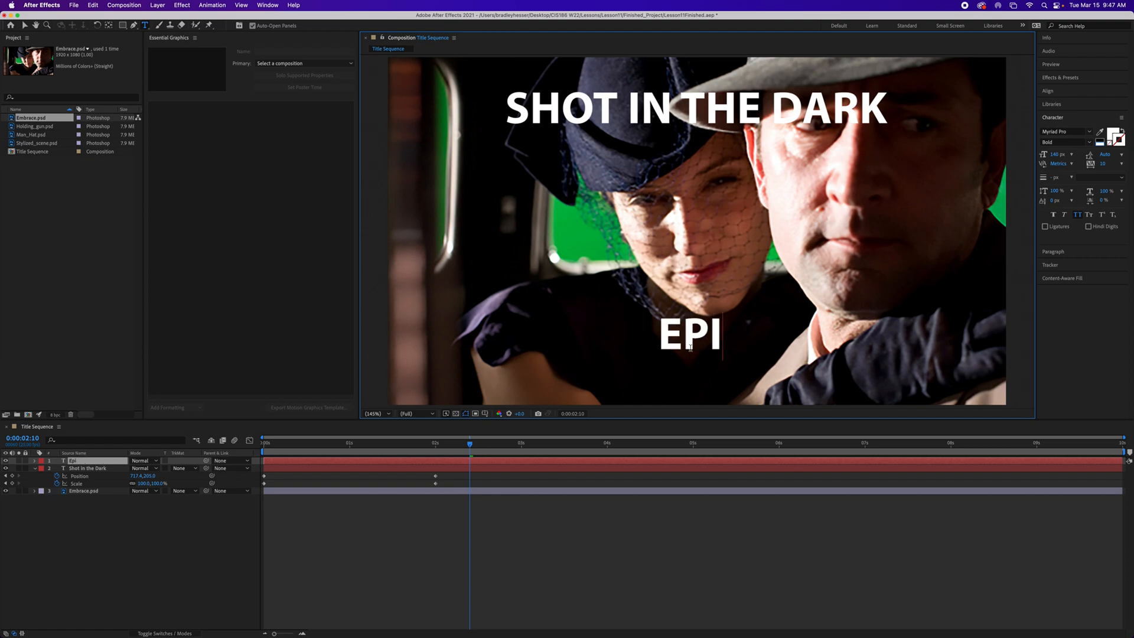
pyautogui.write('SOD')
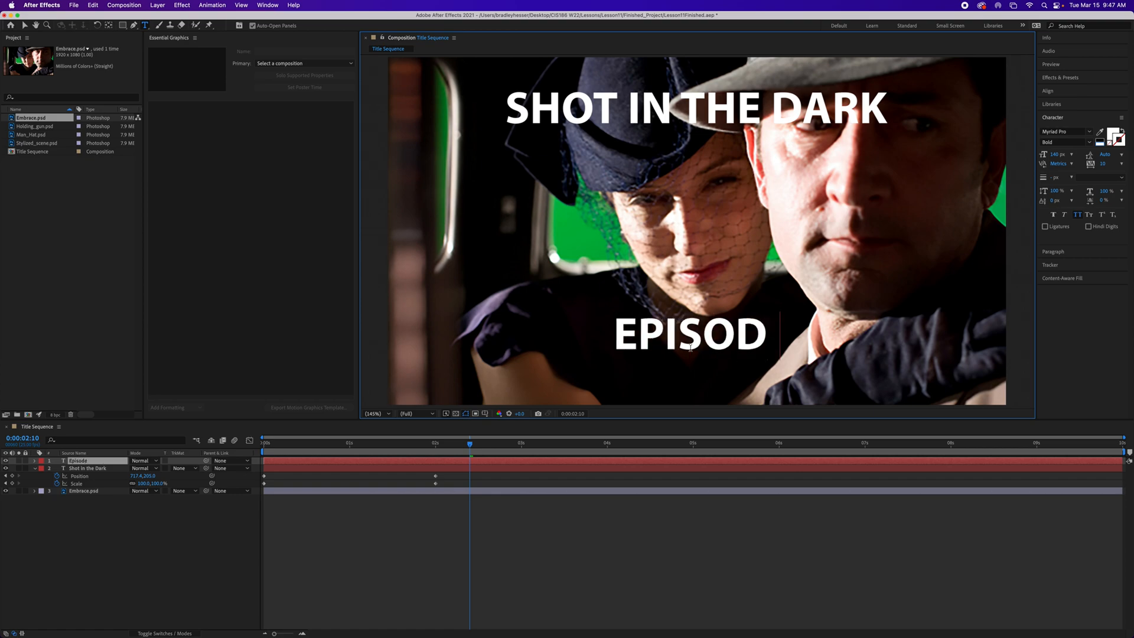
pyautogui.write('E 3: A')
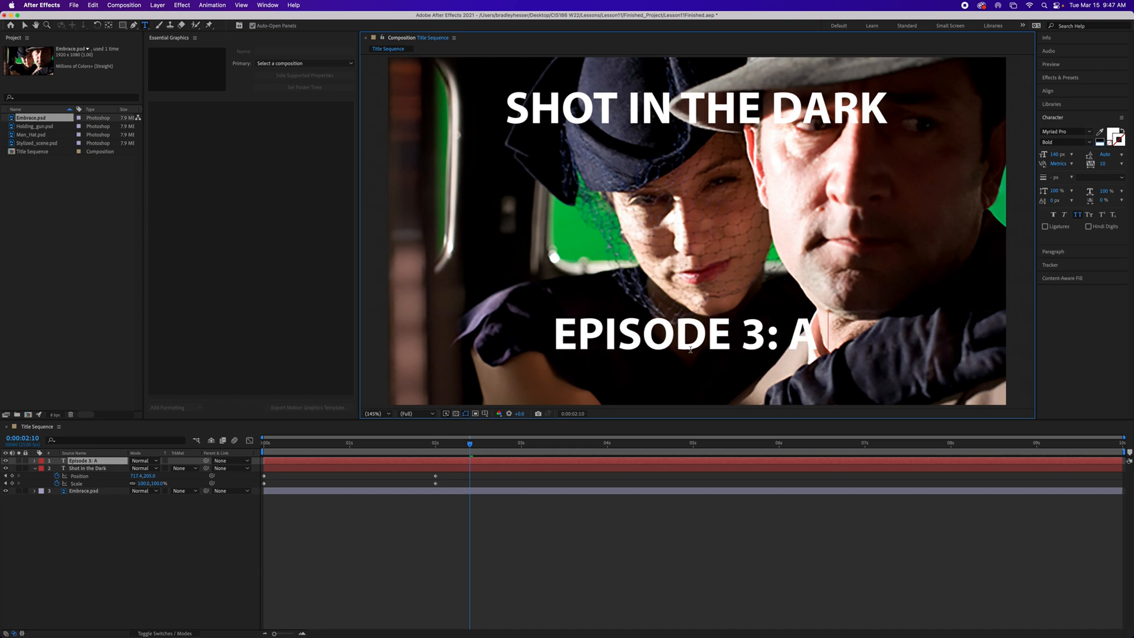
pyautogui.write(' Light in the Dist')
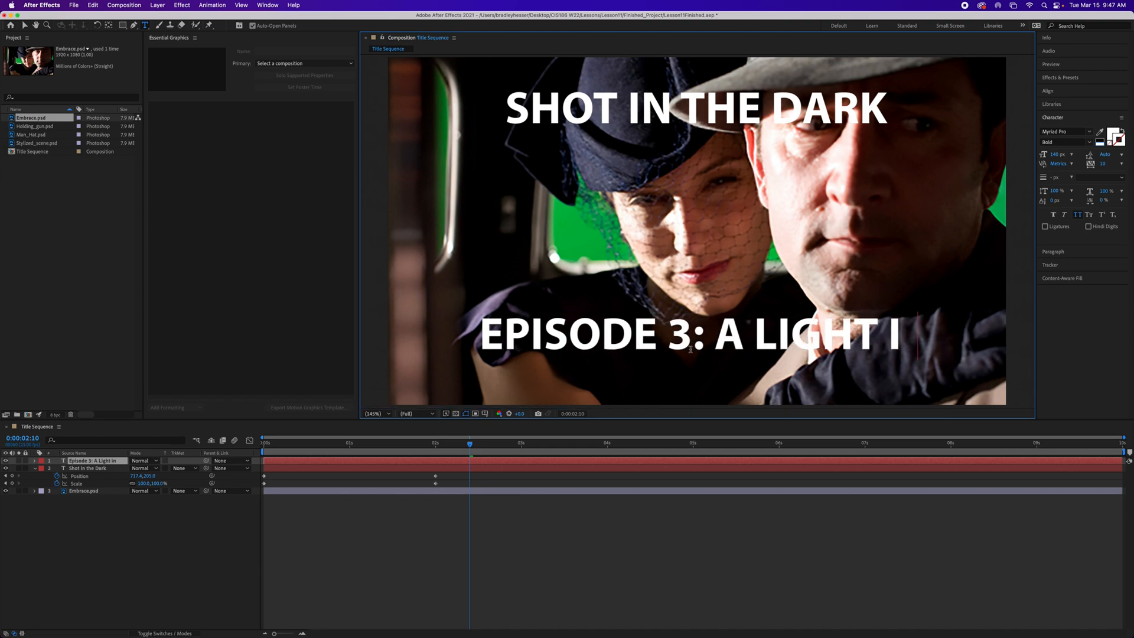
pyautogui.write('ance')
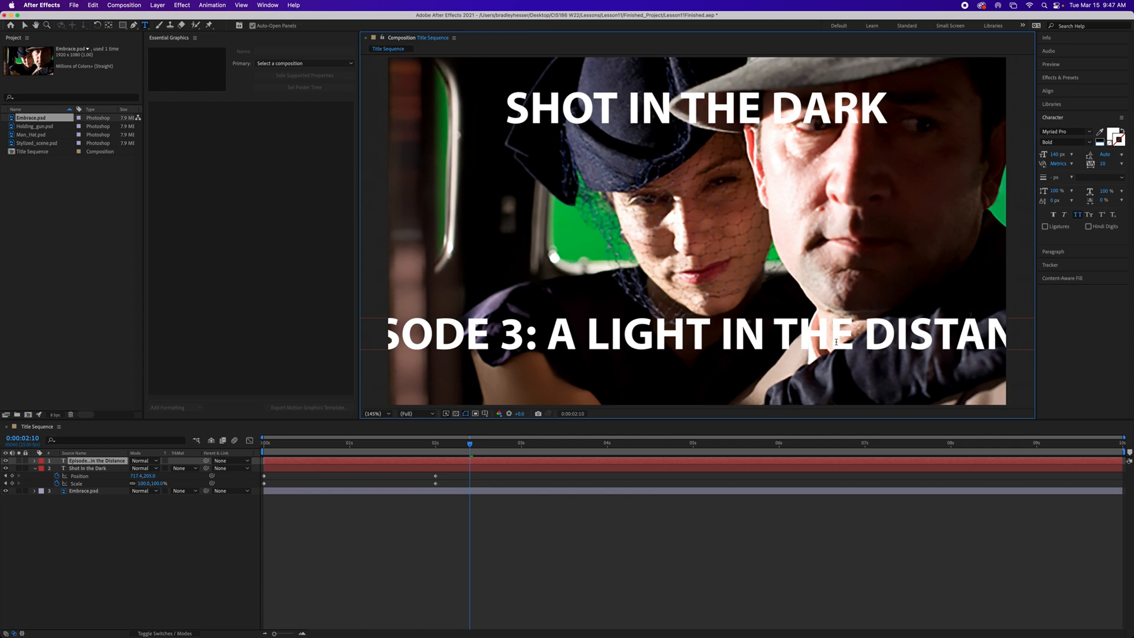
# Step: Select all of the episode subtitle's text and set it to Semibold style at a 90 px font size
pyautogui.tripleClick(839, 338)
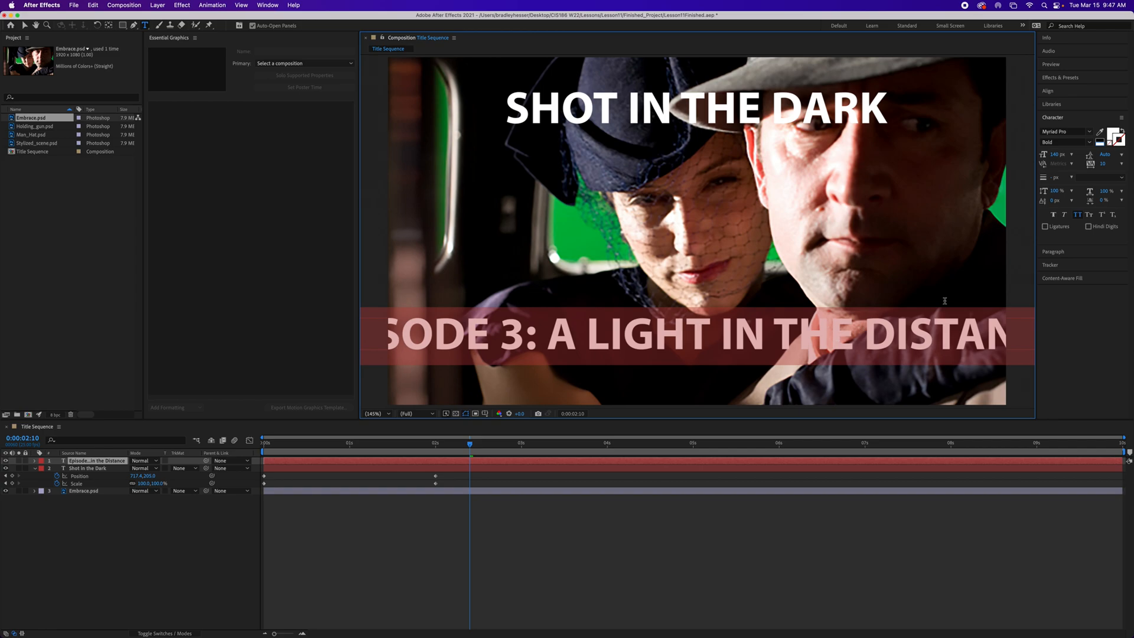
pyautogui.click(1088, 142)
pyautogui.click(1060, 161)
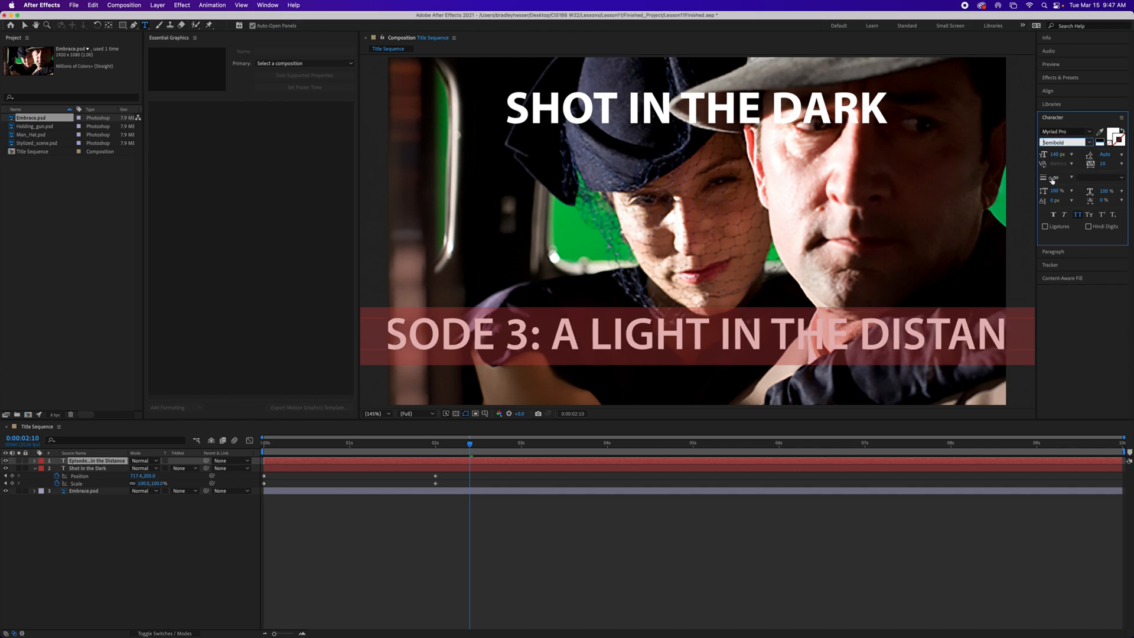
pyautogui.moveTo(1055, 155); pyautogui.dragTo(1033, 160)
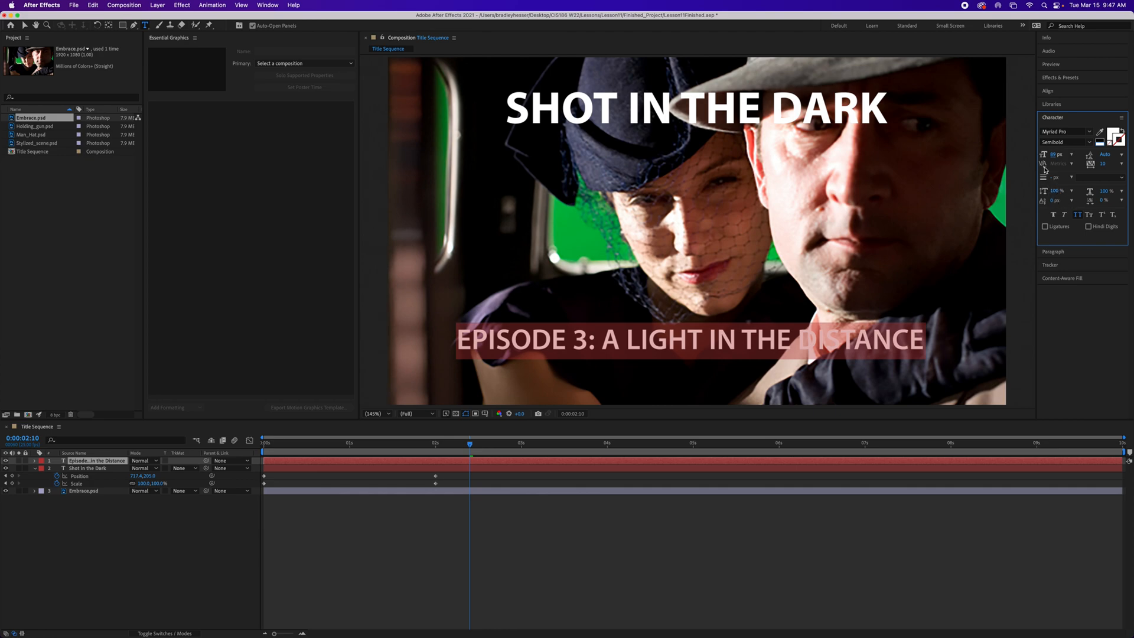
pyautogui.click(1055, 154)
pyautogui.write('90')
pyautogui.press('Return')
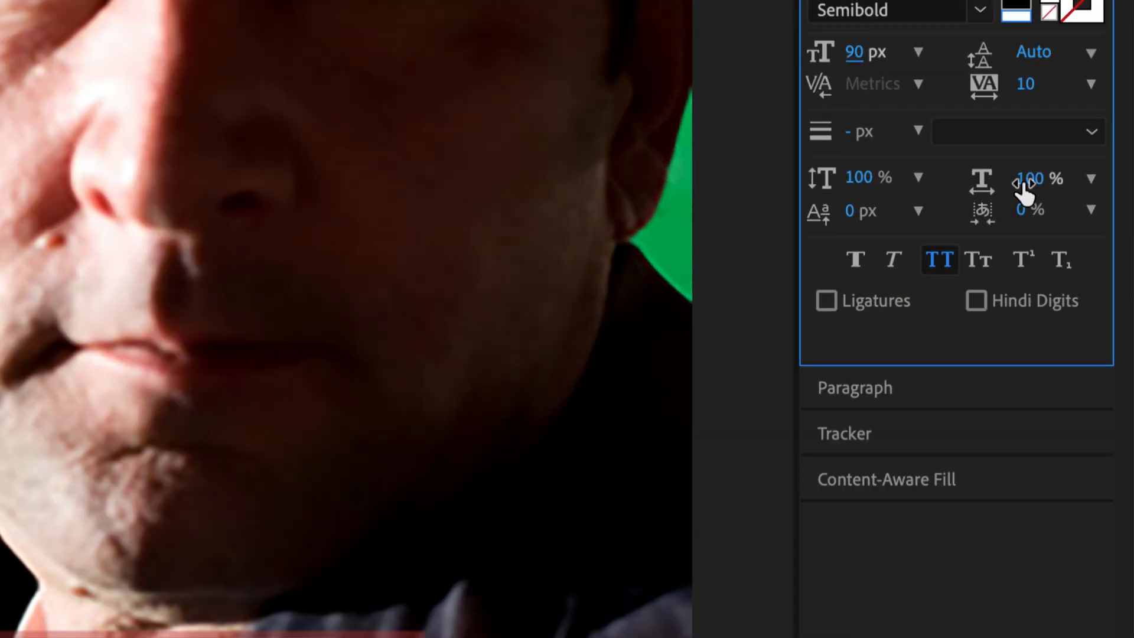
# Step: Set the episode subtitle's horizontal scale to 50%
pyautogui.click(1024, 186)
pyautogui.write('50')
pyautogui.press('Return')
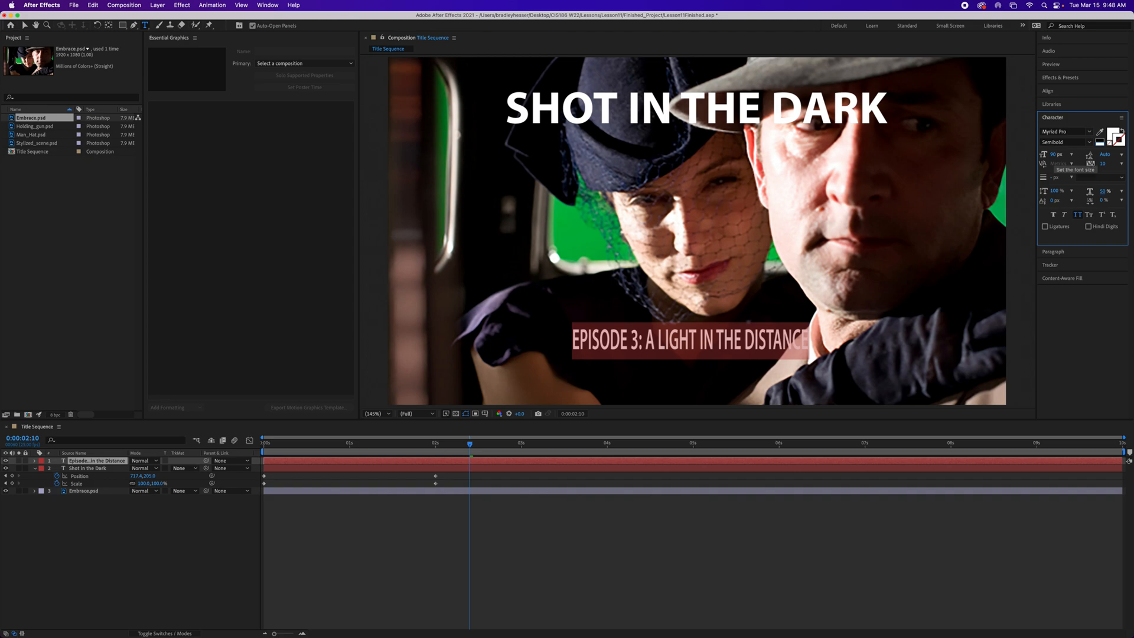
# Step: Raise the episode subtitle's font size to 110 px
pyautogui.click(1055, 155)
pyautogui.press('Up')
pyautogui.press('Up')
pyautogui.press('Up')
pyautogui.press('Up')
pyautogui.press('Up')
pyautogui.press('Up')
pyautogui.press('Up')
pyautogui.press('Up')
pyautogui.press('Up')
pyautogui.press('Up')
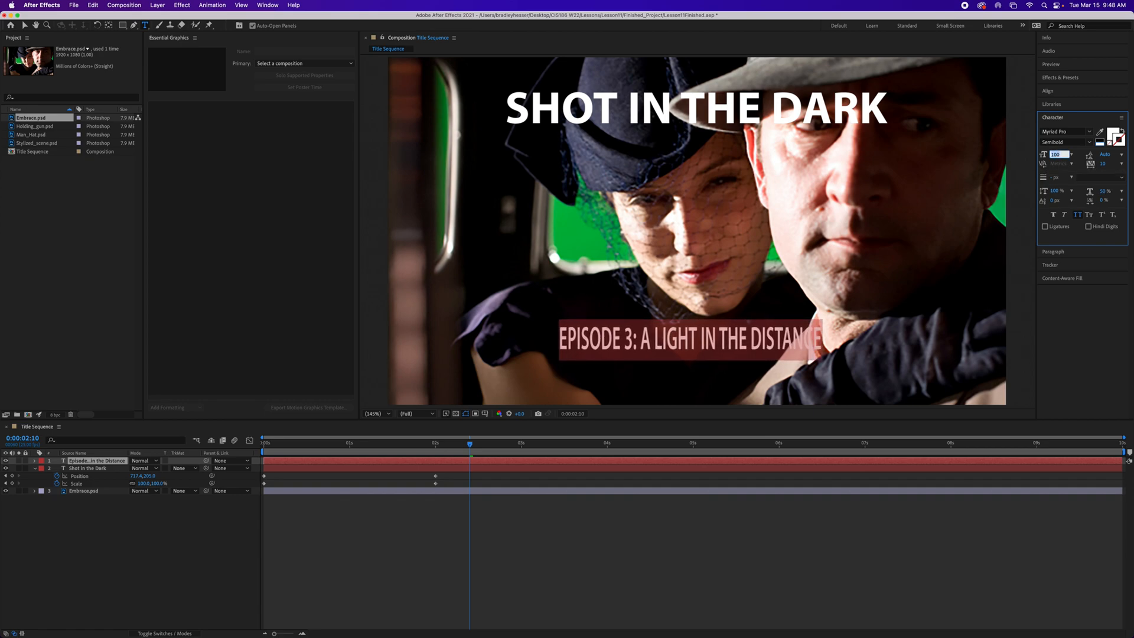
pyautogui.press('Up')
pyautogui.press('Up')
pyautogui.press('Up')
pyautogui.press('Up')
pyautogui.press('Up')
pyautogui.press('Up')
pyautogui.press('Up')
pyautogui.press('Up')
pyautogui.press('Up')
pyautogui.press('Up')
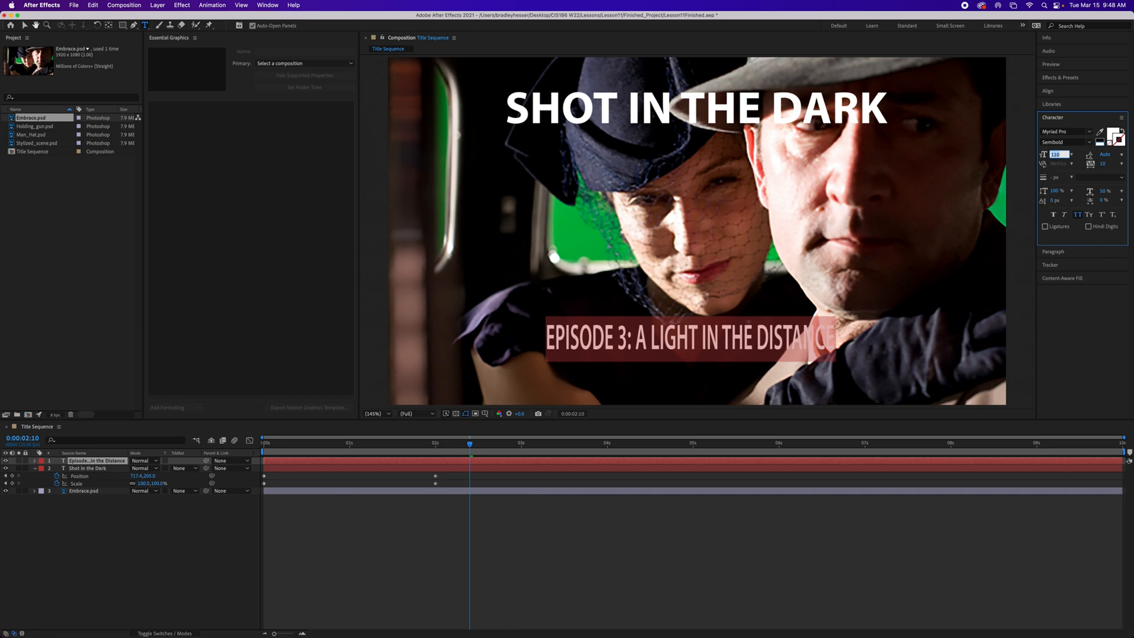
# Step: With the Selection tool, reposition the episode subtitle so it is centred horizontally in the frame beneath the title
pyautogui.click(25, 25)
pyautogui.moveTo(748, 334); pyautogui.dragTo(754, 334)
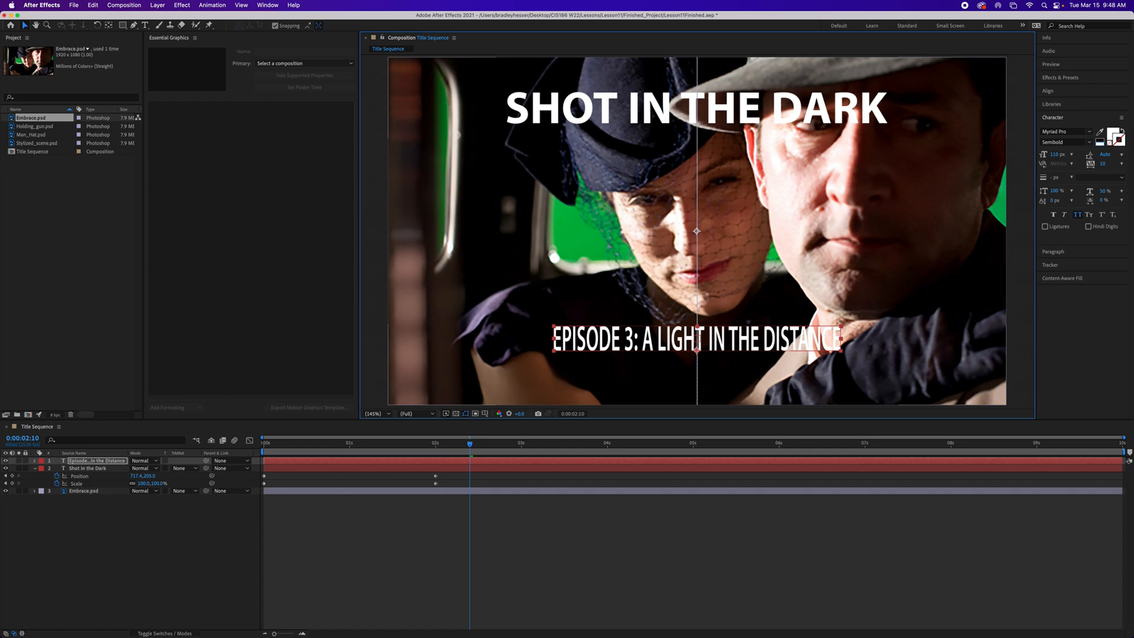
pyautogui.moveTo(754, 336); pyautogui.dragTo(754, 335)
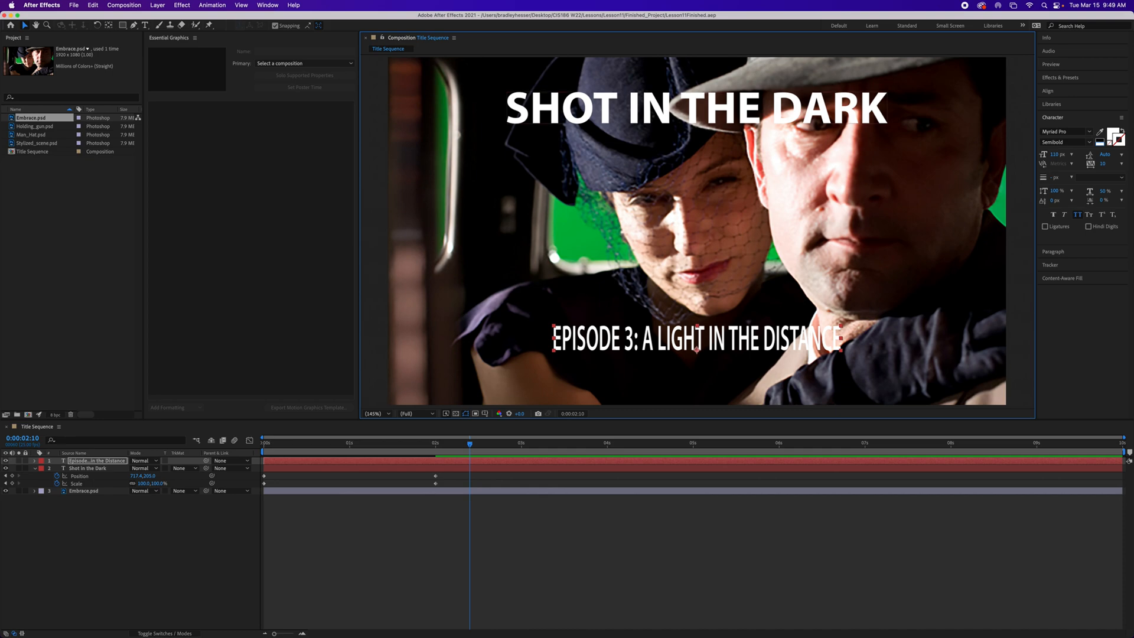
# Step: Preview the title animation from the start of the timeline and finish at 0:00:02:10
pyautogui.moveTo(470, 443); pyautogui.dragTo(263, 443)
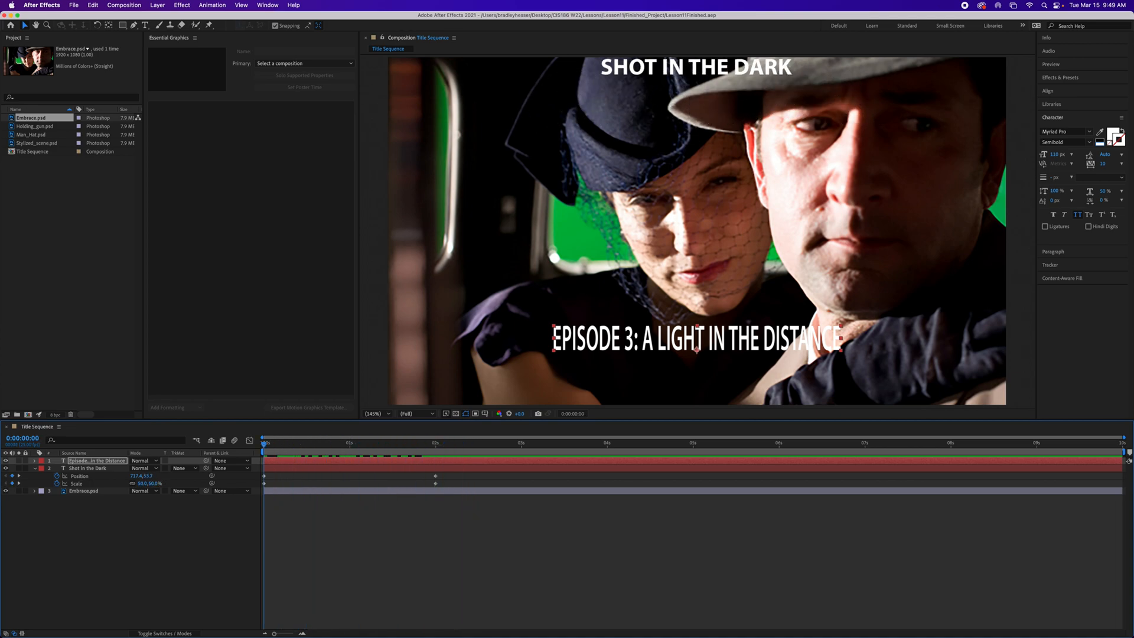
pyautogui.press('space')
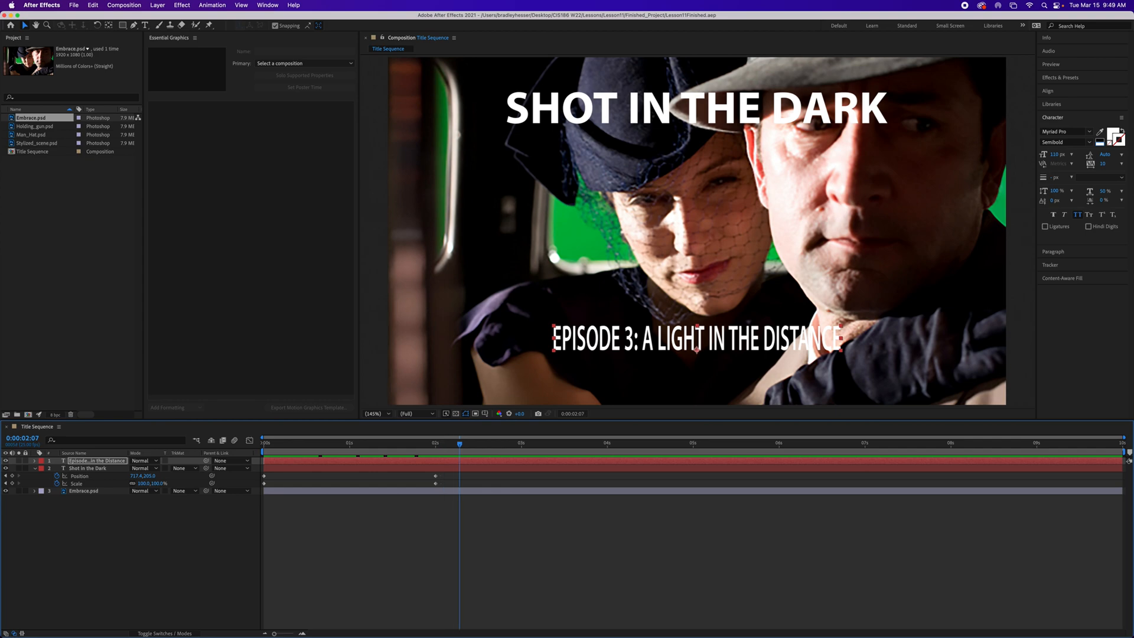
pyautogui.press('pagedown')
pyautogui.press('pagedown')
pyautogui.press('pagedown')
# Step: At 0:00:09:00, apply the Explosion 2 text preset to the episode subtitle and scrub around that time to check it
pyautogui.click(23, 437)
pyautogui.write('900')
pyautogui.press('Return')
pyautogui.click(1060, 78)
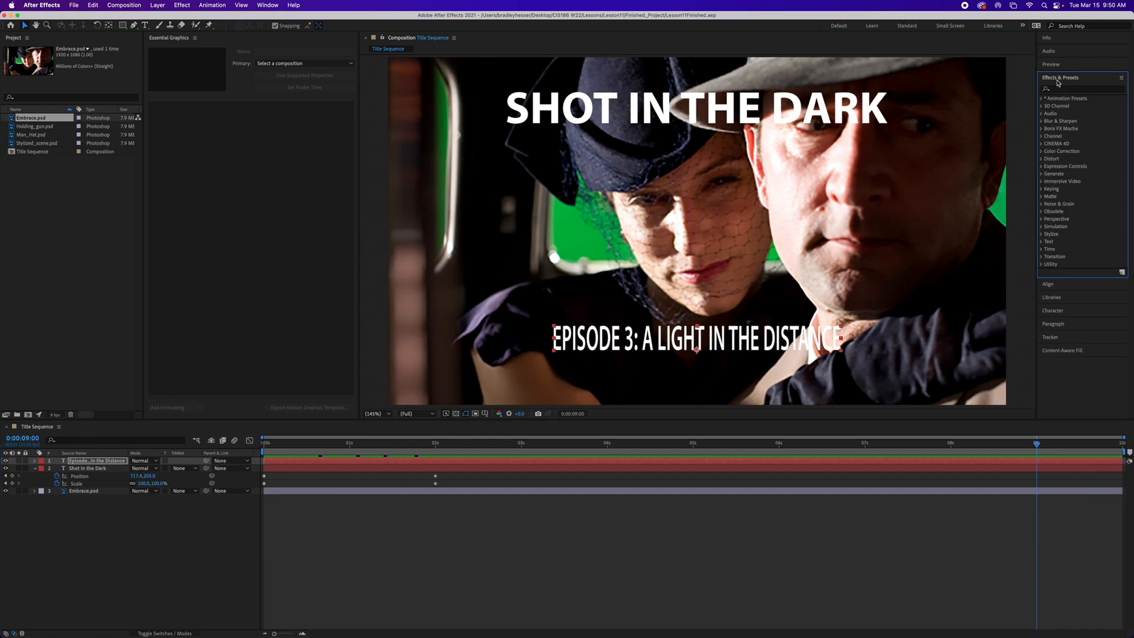
pyautogui.click(1068, 90)
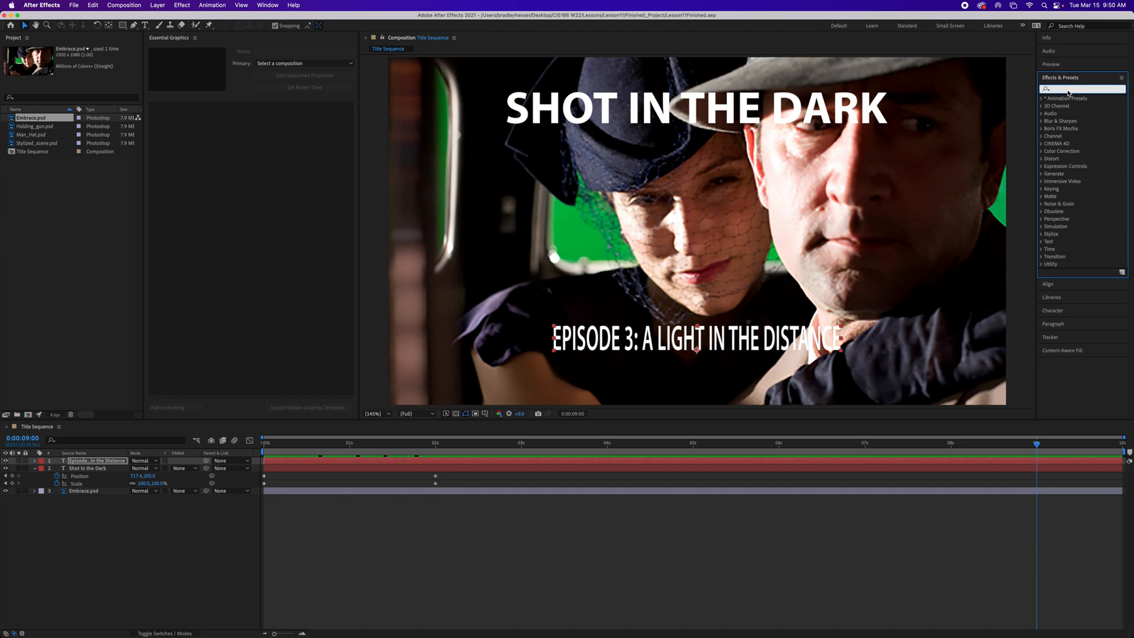
pyautogui.write('explo')
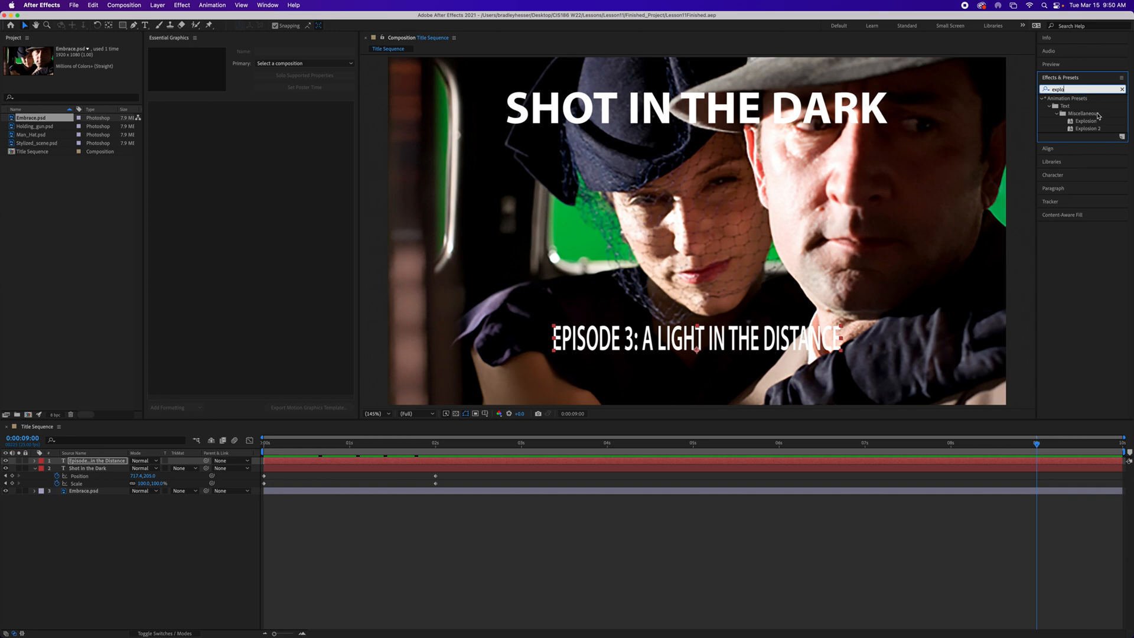
pyautogui.click(1085, 129)
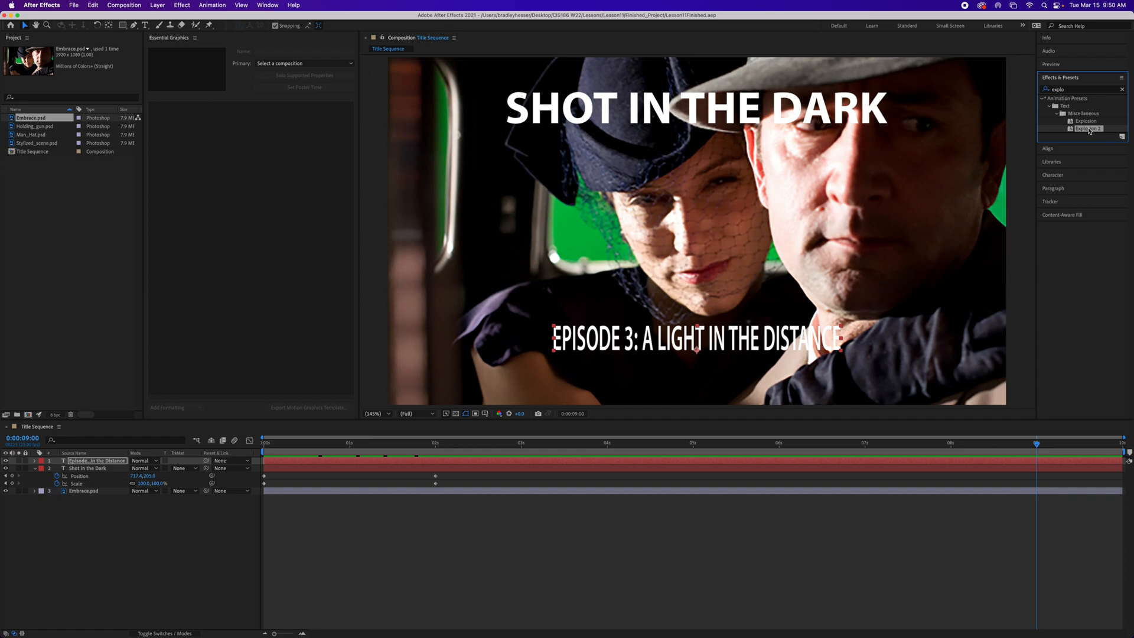
pyautogui.moveTo(1088, 130); pyautogui.dragTo(698, 345)
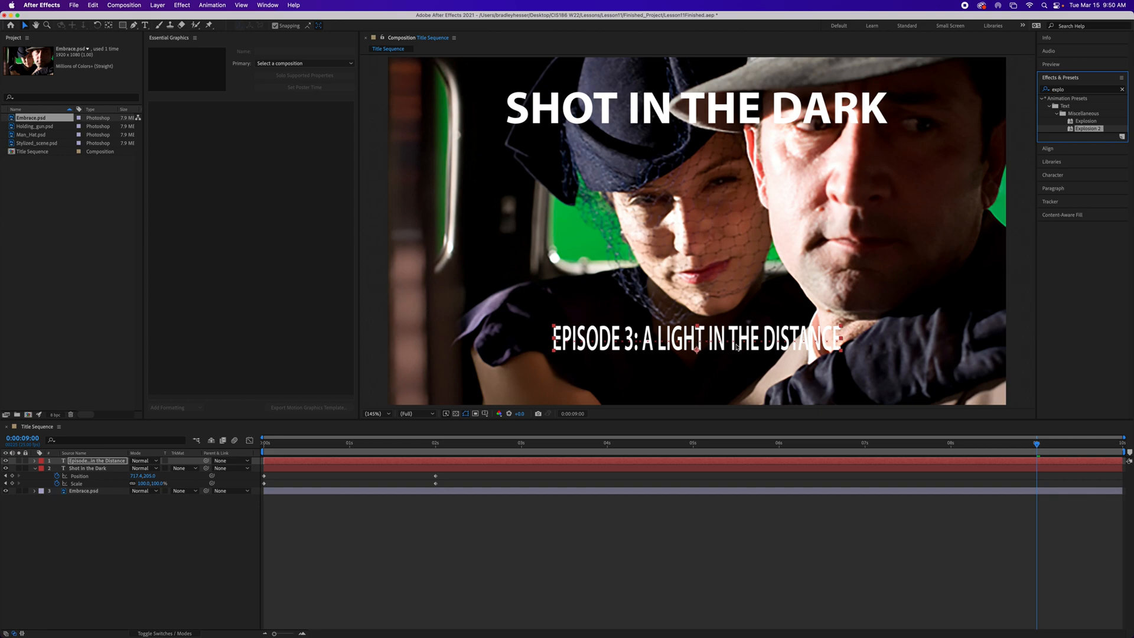
pyautogui.click(1038, 445)
pyautogui.moveTo(1038, 446)
pyautogui.mouseDown()
pyautogui.moveTo(1055, 448)
pyautogui.moveTo(1019, 449)
pyautogui.moveTo(1069, 449)
pyautogui.moveTo(1037, 450)
pyautogui.mouseUp()
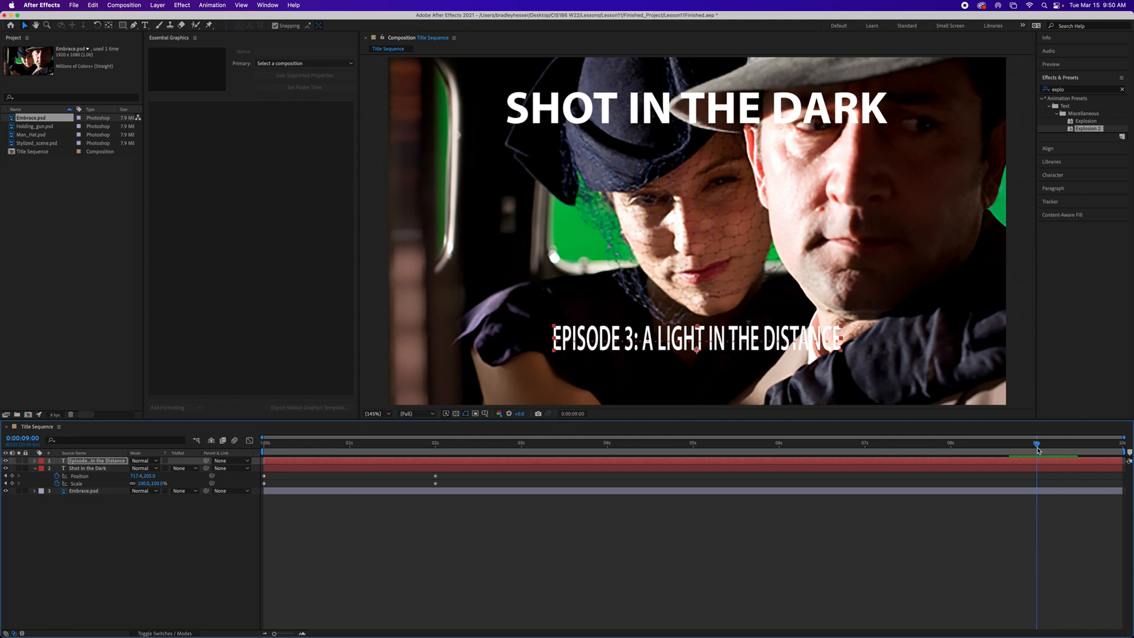
# Step: At 0:00:02:10, find the Typewriter text preset and apply it to the episode subtitle
pyautogui.moveTo(1038, 444); pyautogui.dragTo(470, 470)
pyautogui.click(1122, 89)
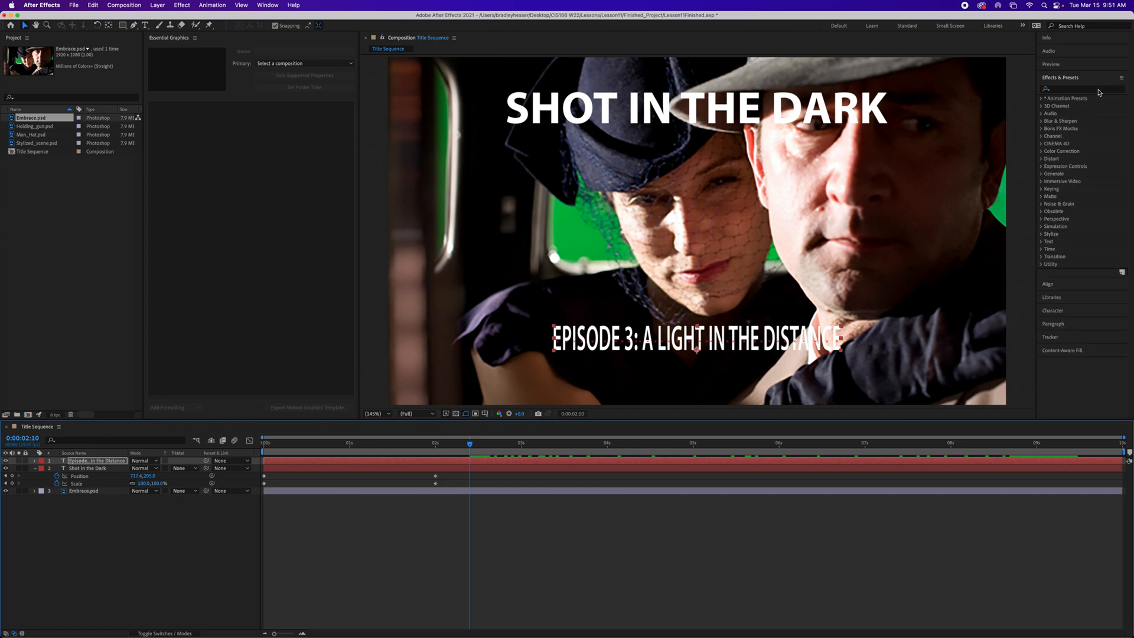
pyautogui.write('typo')
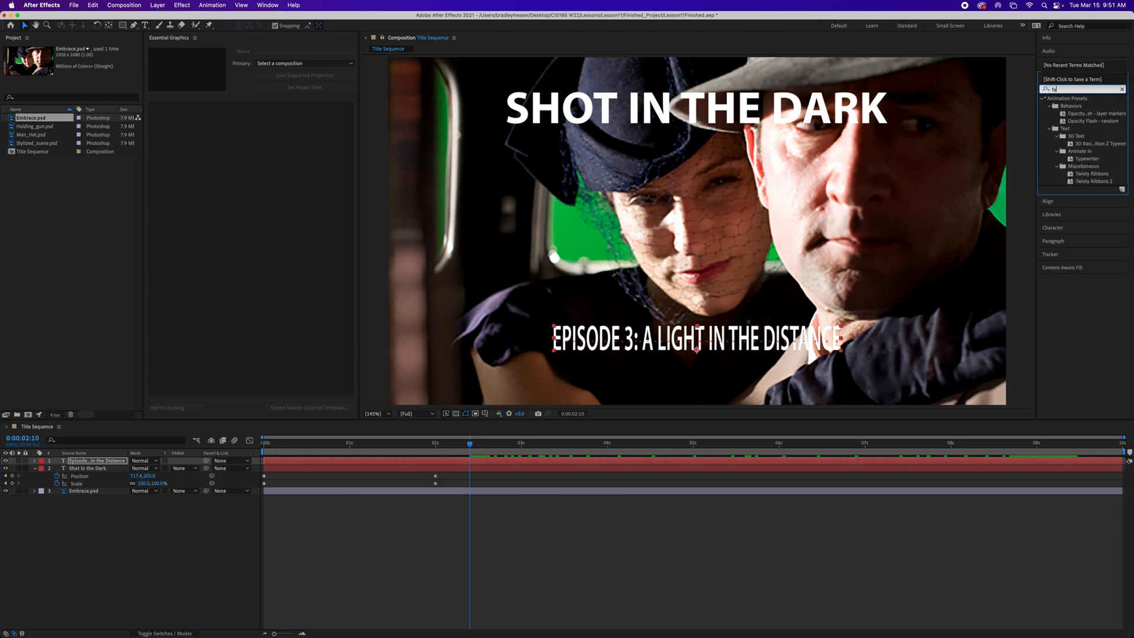
pyautogui.press('BackSpace')
pyautogui.write('ppe')
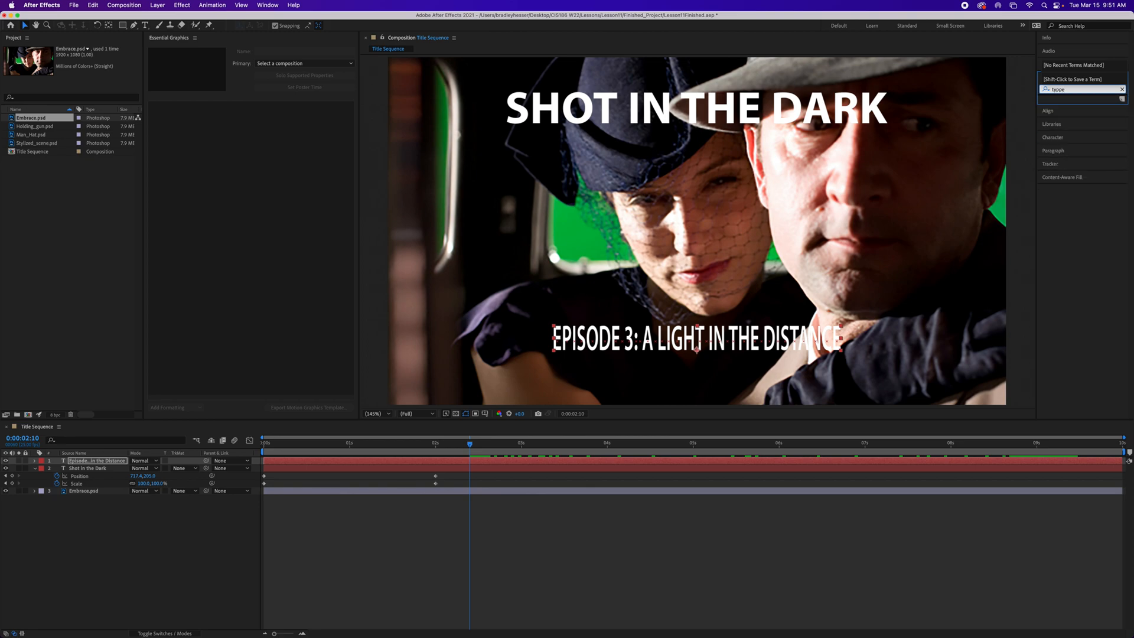
pyautogui.press('BackSpace')
pyautogui.press('BackSpace')
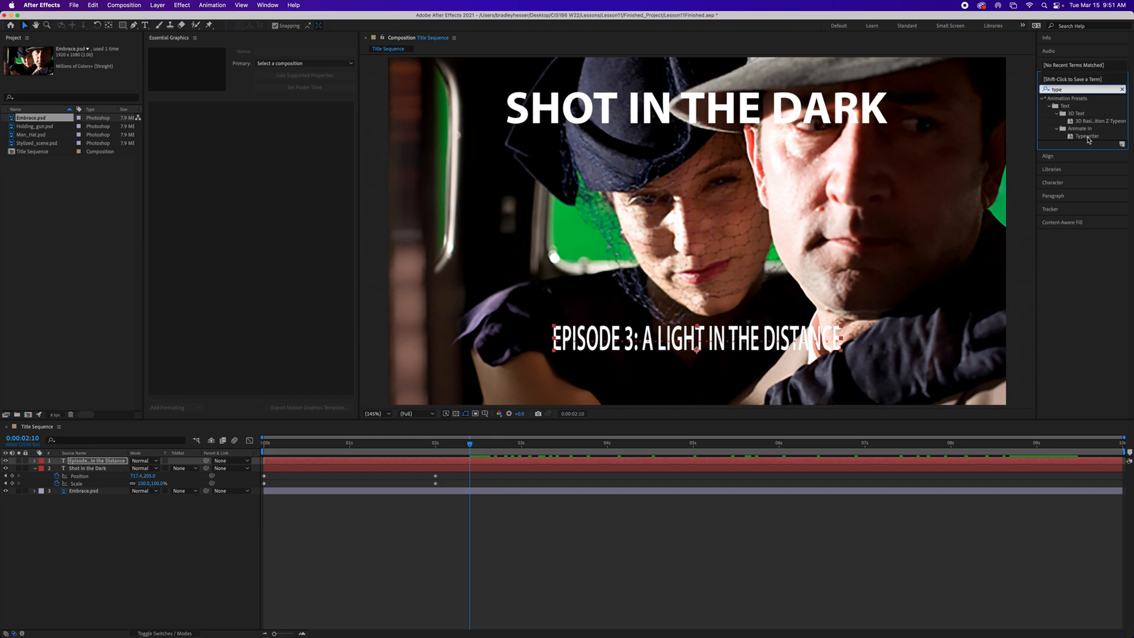
pyautogui.moveTo(1088, 139); pyautogui.dragTo(690, 346)
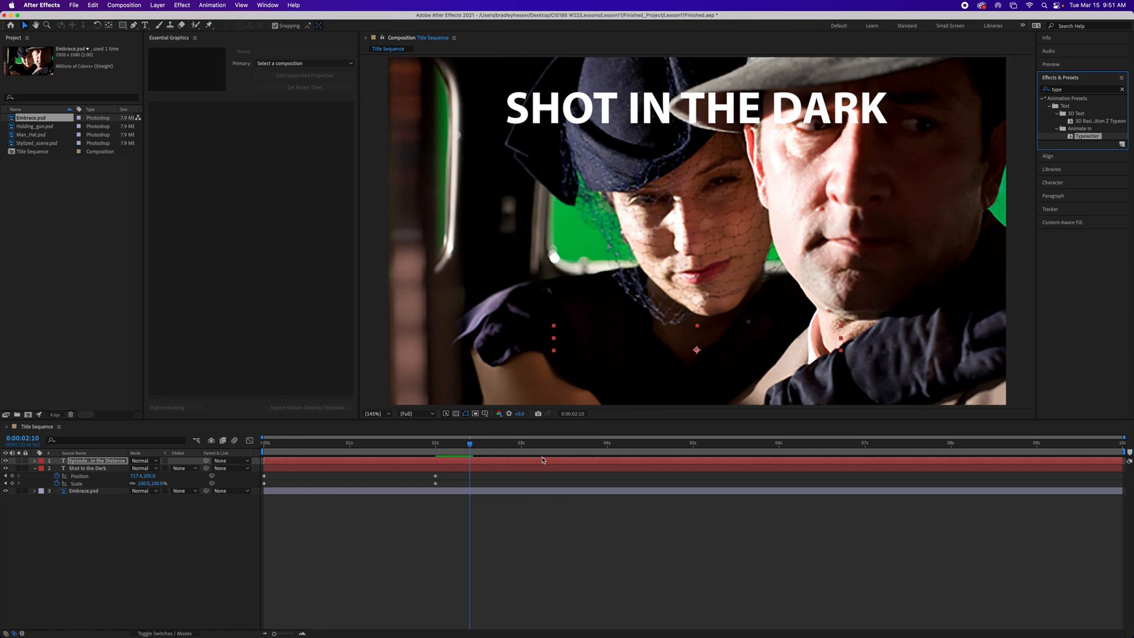
# Step: At 0:00:09:00, move the episode subtitle slightly lower in the frame and save the project
pyautogui.click(473, 446)
pyautogui.moveTo(474, 446); pyautogui.dragTo(1035, 453)
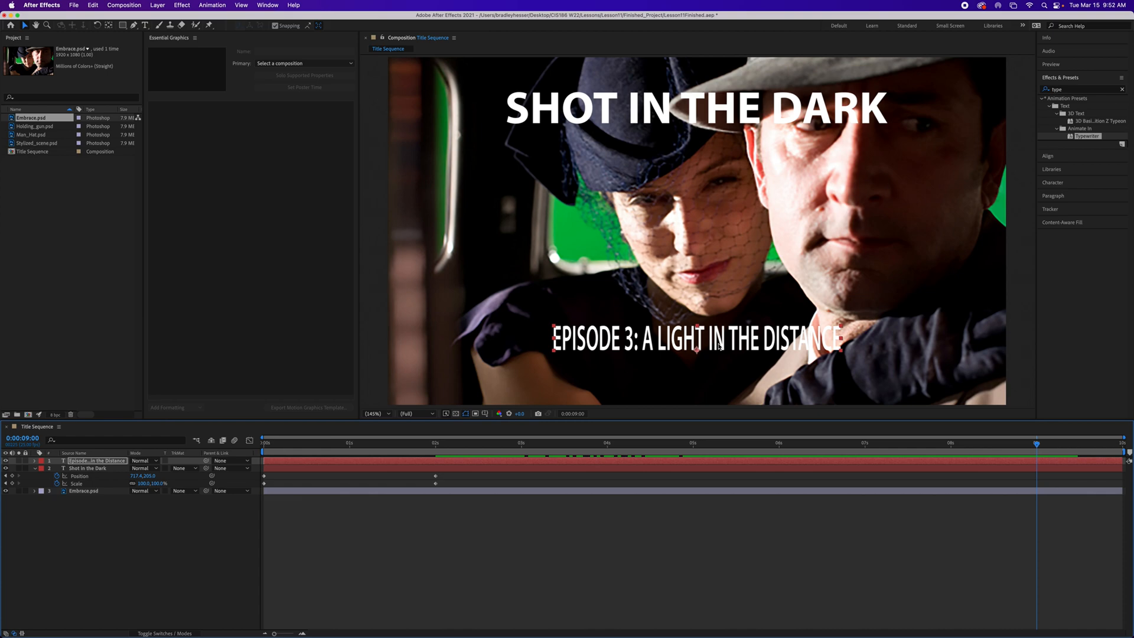
pyautogui.moveTo(719, 347); pyautogui.dragTo(715, 362)
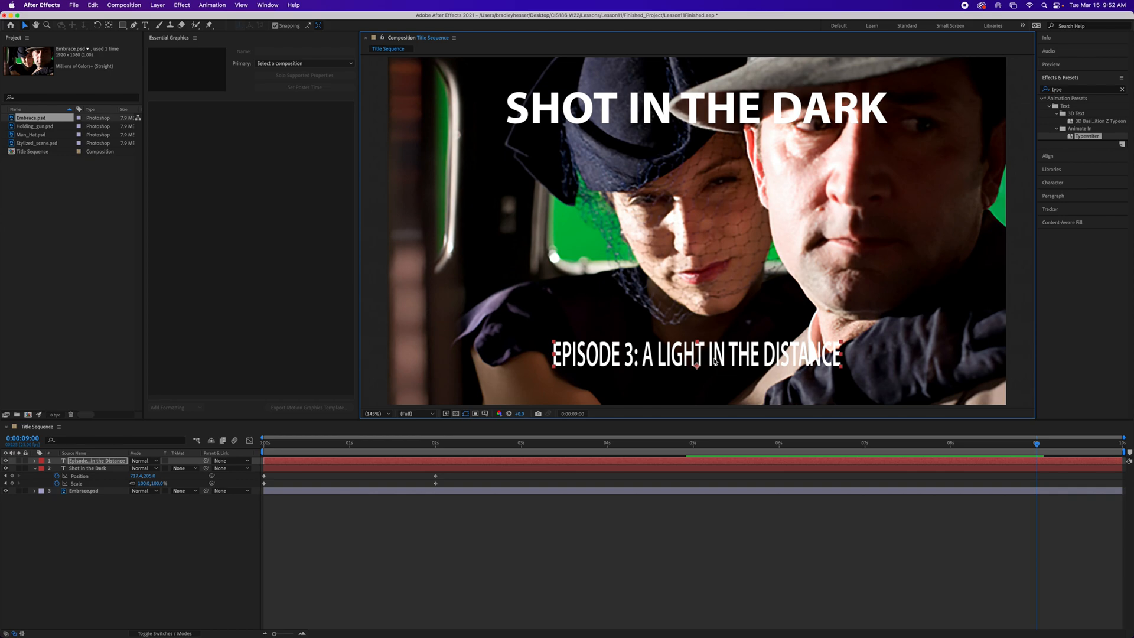
pyautogui.press('super+s')
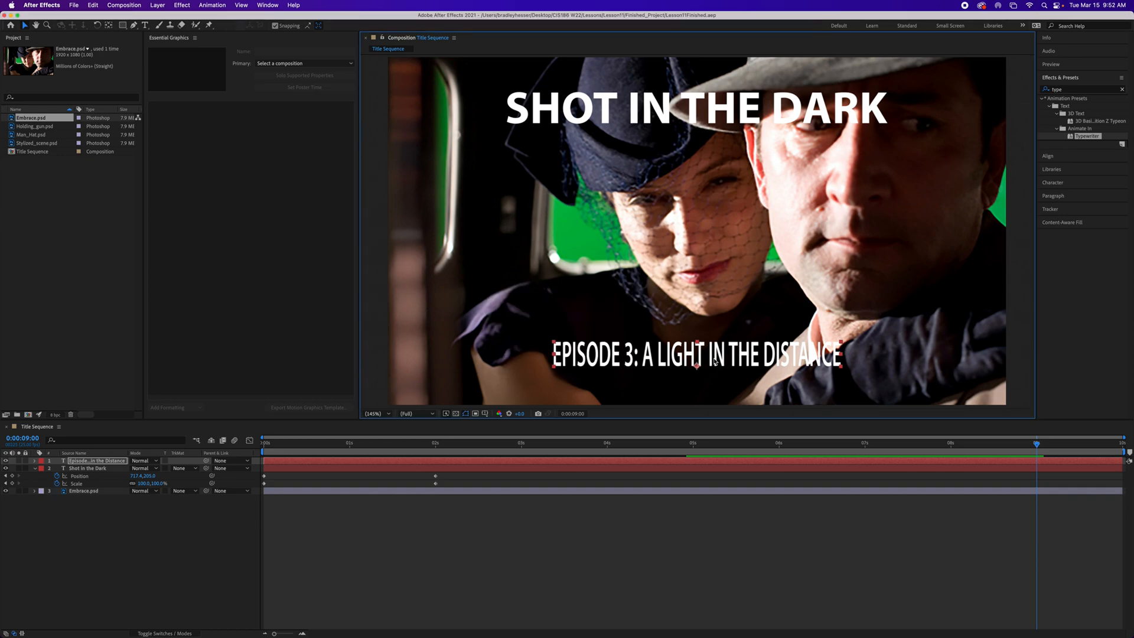
# Step: Play a preview of the composition from the start of the timeline, then stop playback
pyautogui.press('Home')
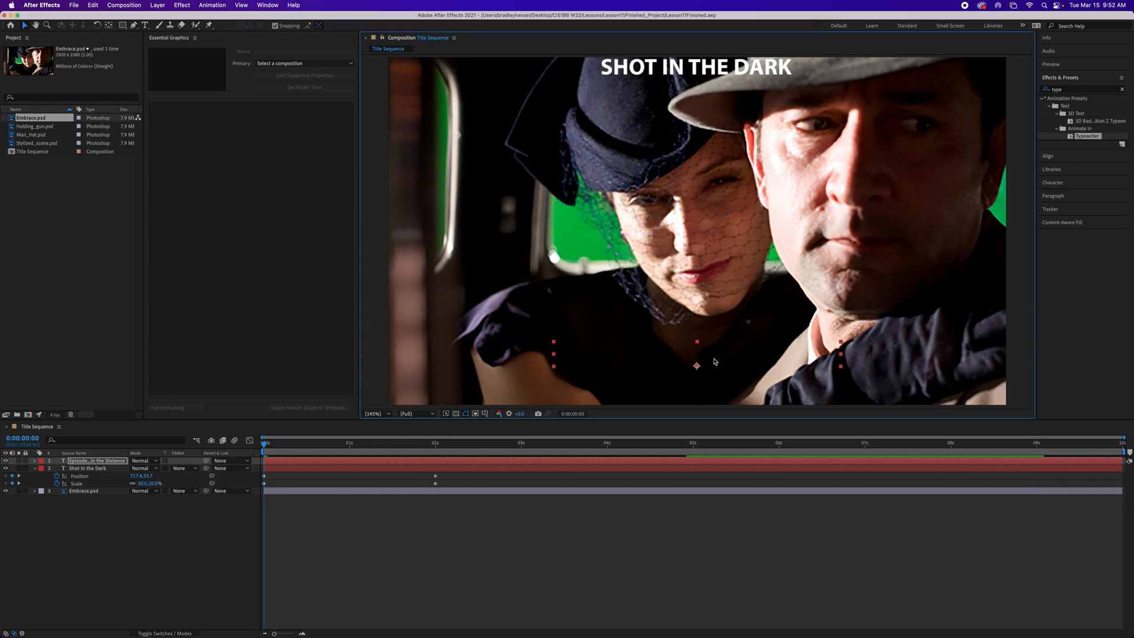
pyautogui.press('space')
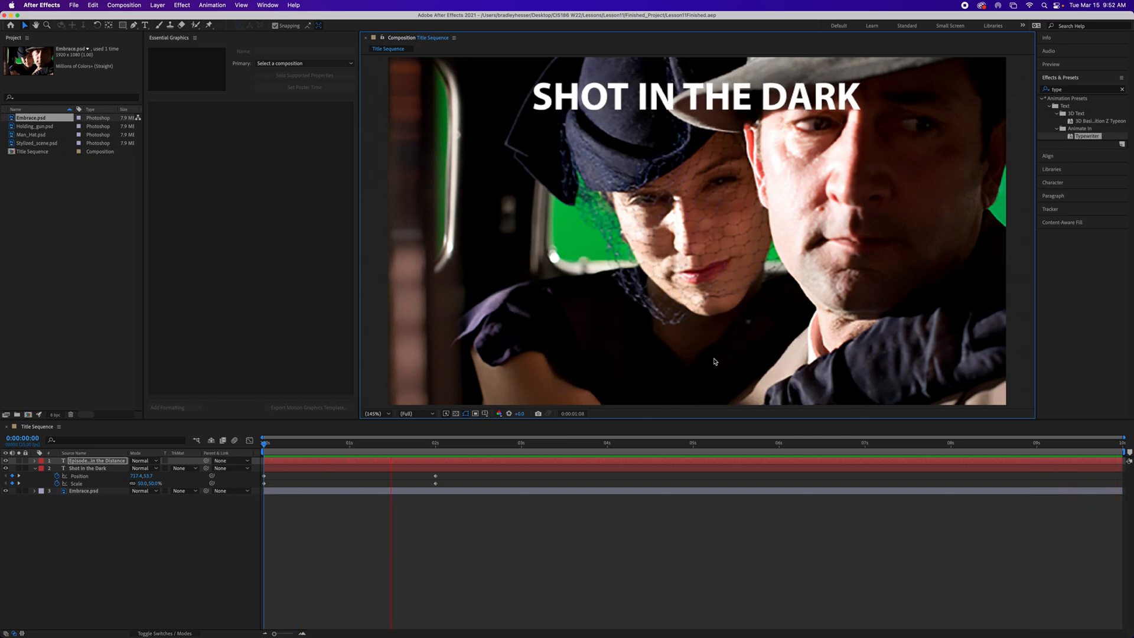
pyautogui.press('space')
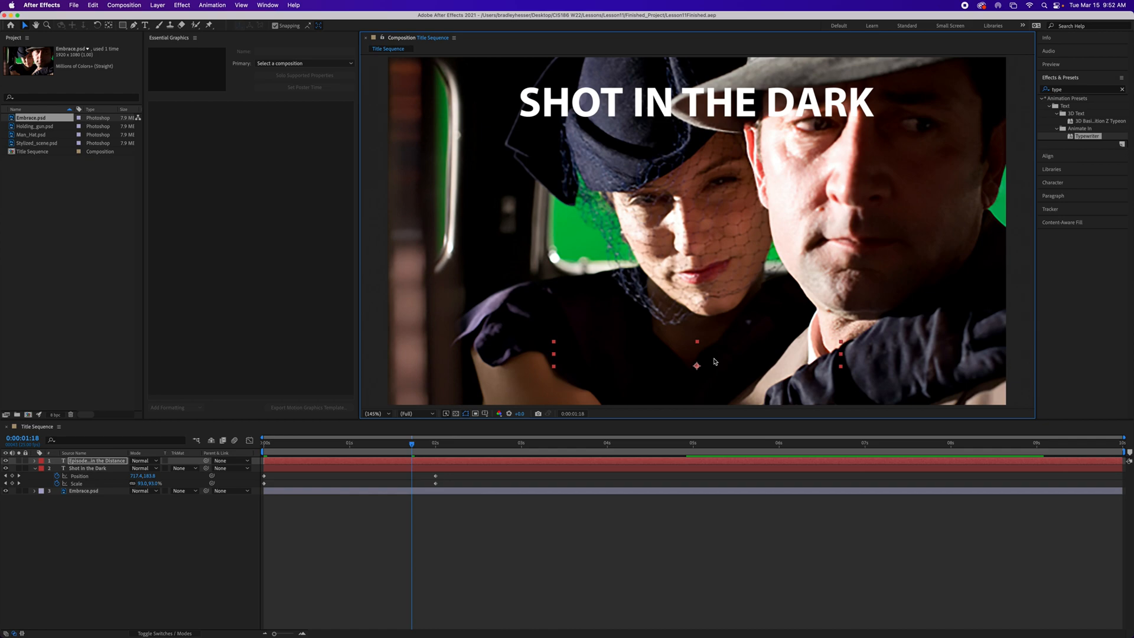
# Step: Collapse the Shot in the Dark layer's keyframed properties and deselect the layer
pyautogui.click(98, 469)
pyautogui.press('u')
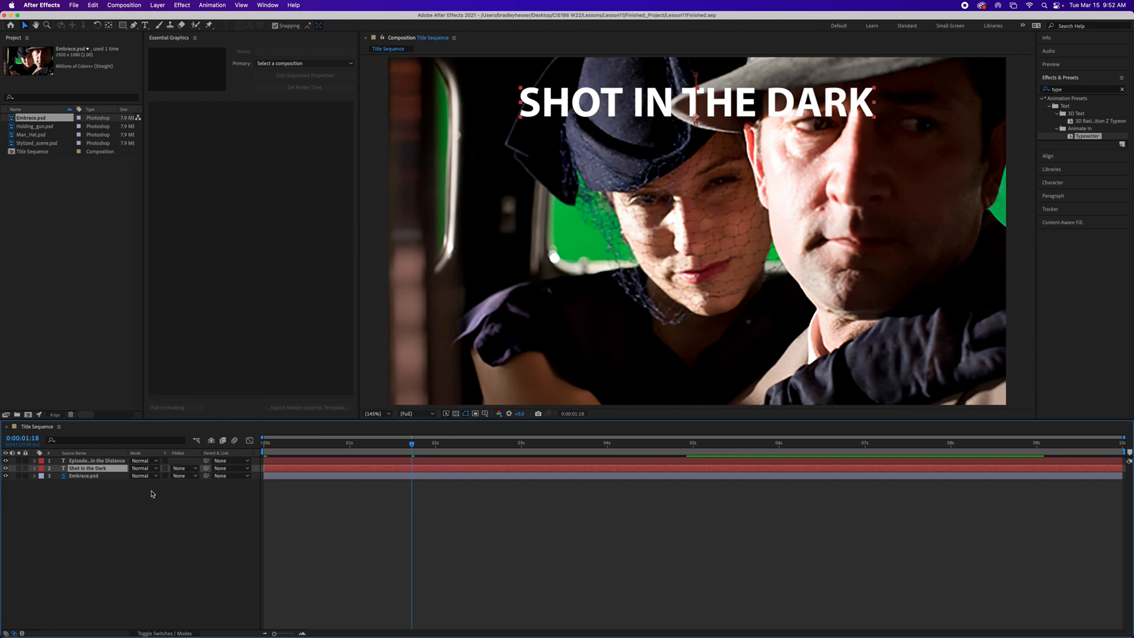
pyautogui.click(185, 503)
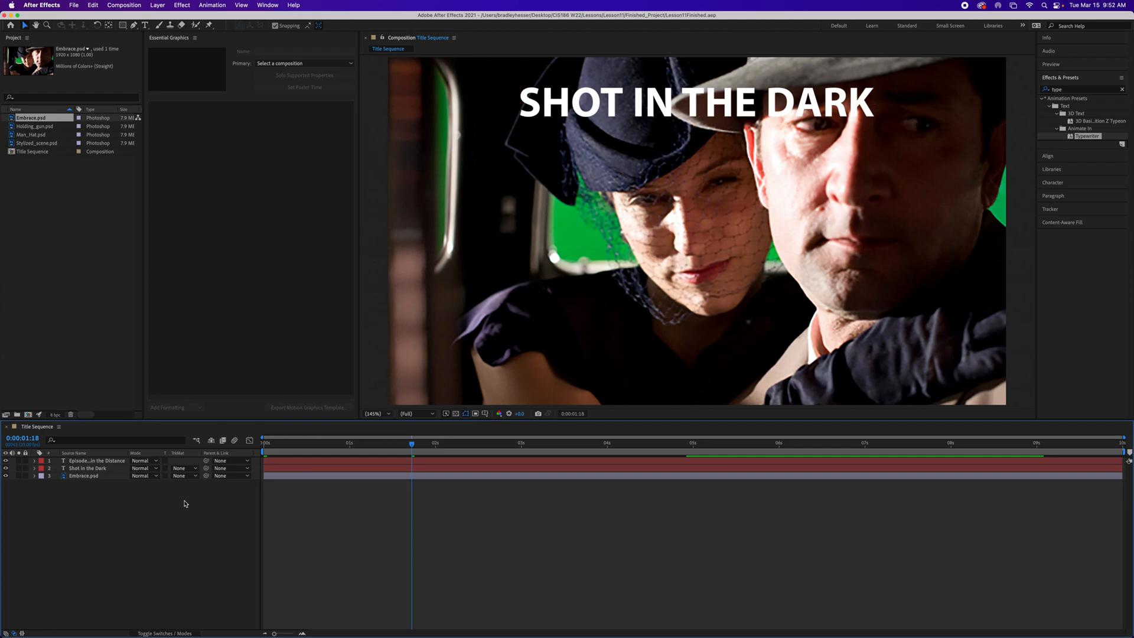
# Step: At the start of the timeline, create an adjustment layer directly above the Embrace.psd layer
pyautogui.press('Home')
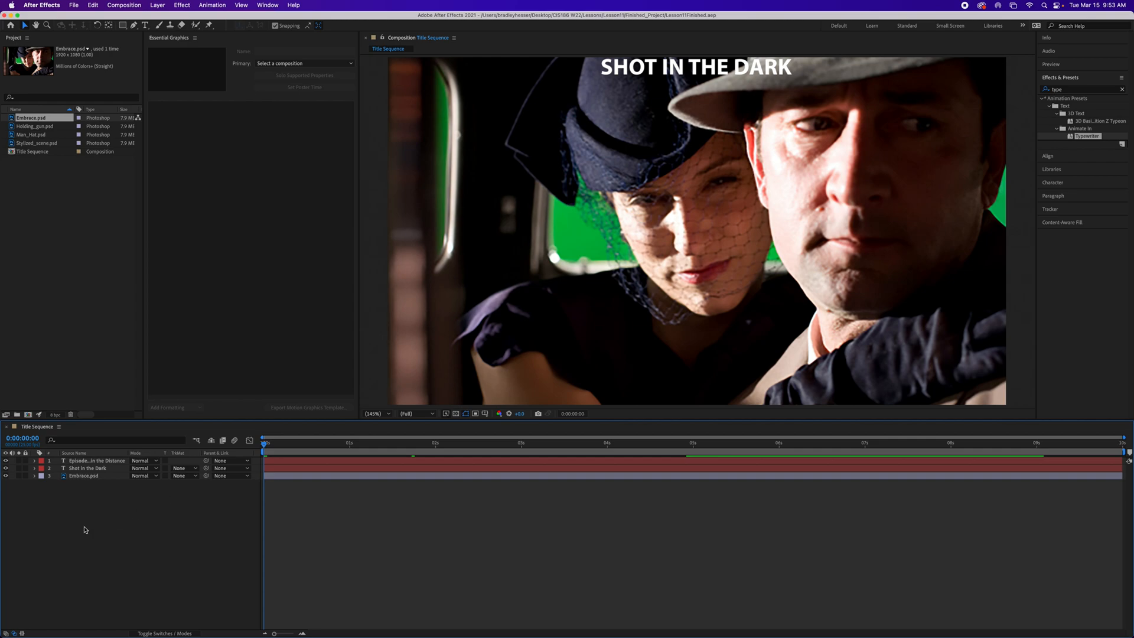
pyautogui.click(77, 477)
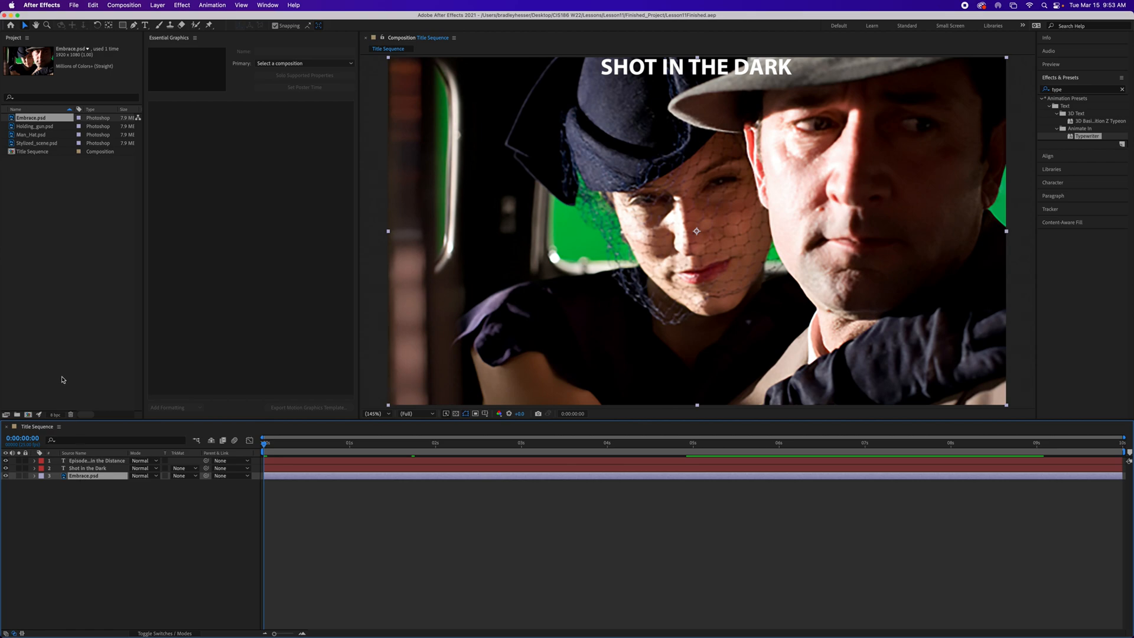
pyautogui.click(158, 4)
pyautogui.moveTo(177, 18)
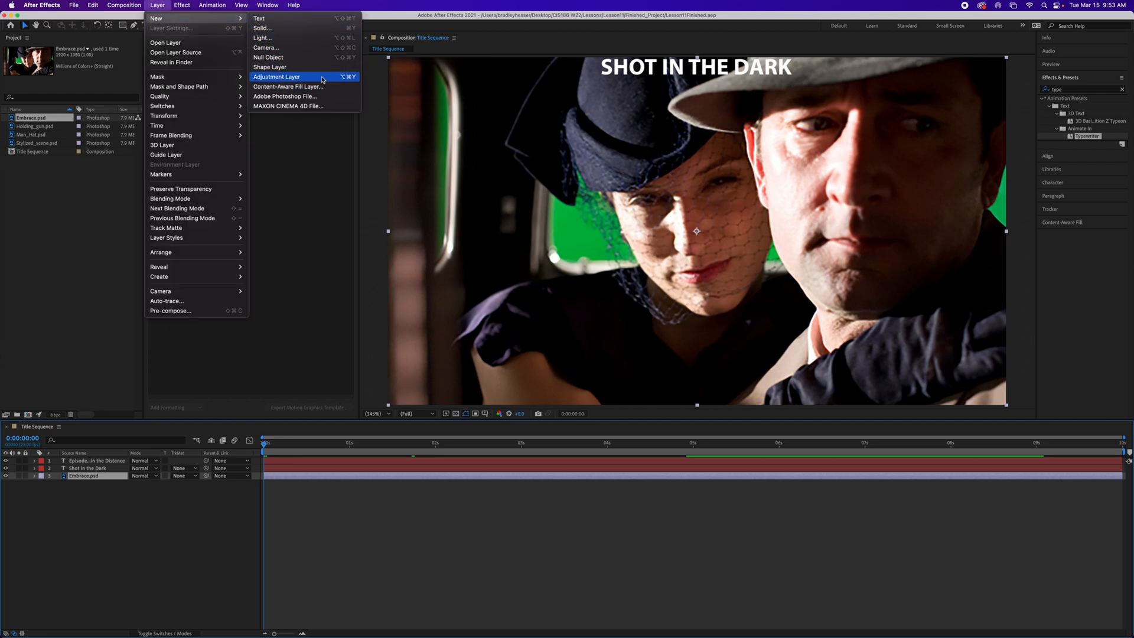
pyautogui.click(322, 78)
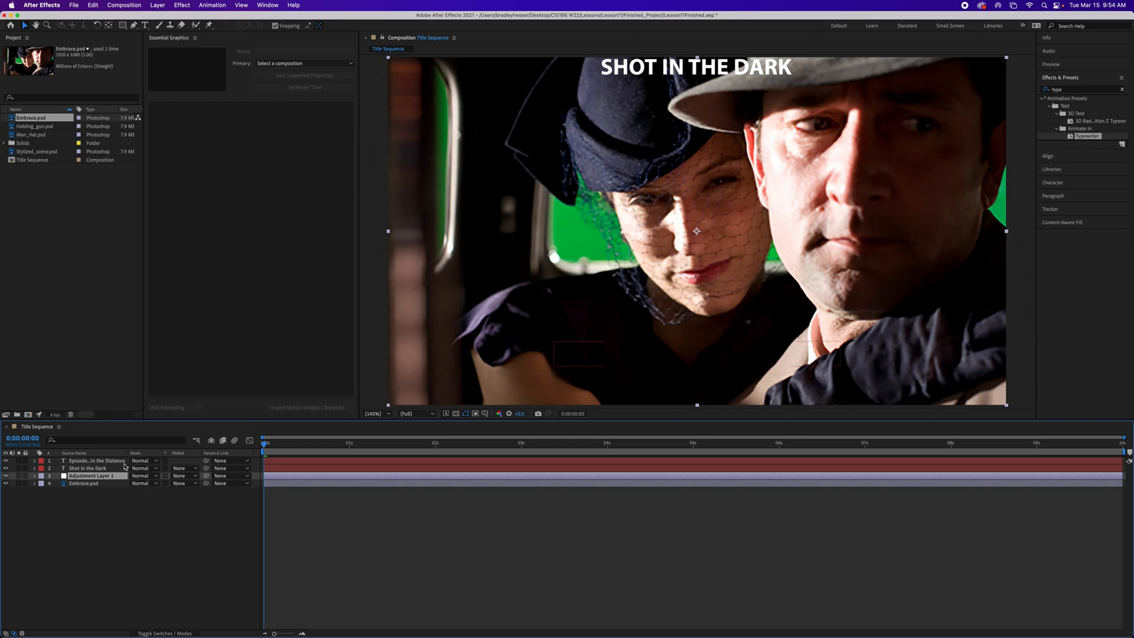
# Step: Rename the adjustment layer as Background Effect and trim its start to 0:00:05:00
pyautogui.press('Return')
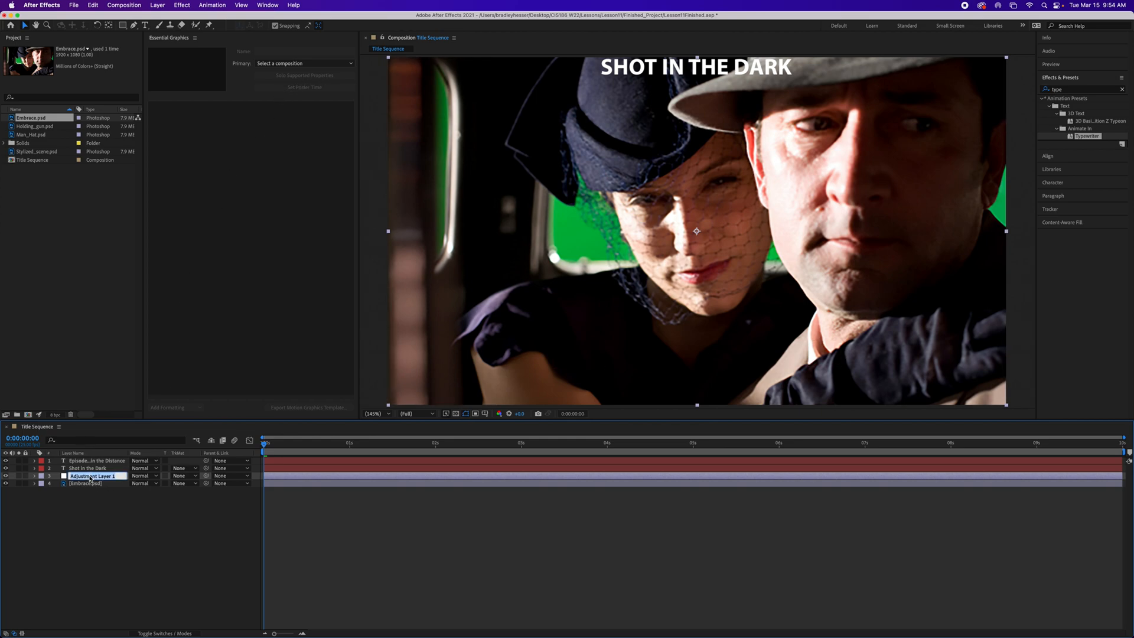
pyautogui.write('Background Effect')
pyautogui.press('Return')
pyautogui.moveTo(264, 447); pyautogui.dragTo(693, 456)
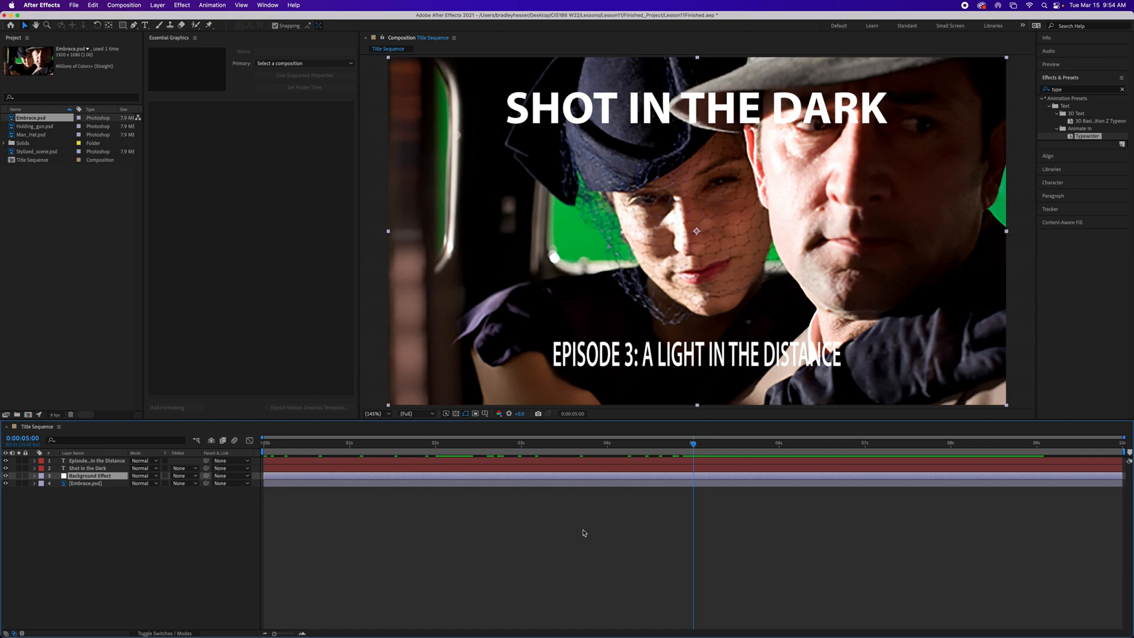
pyautogui.hotkey('alt', '[')
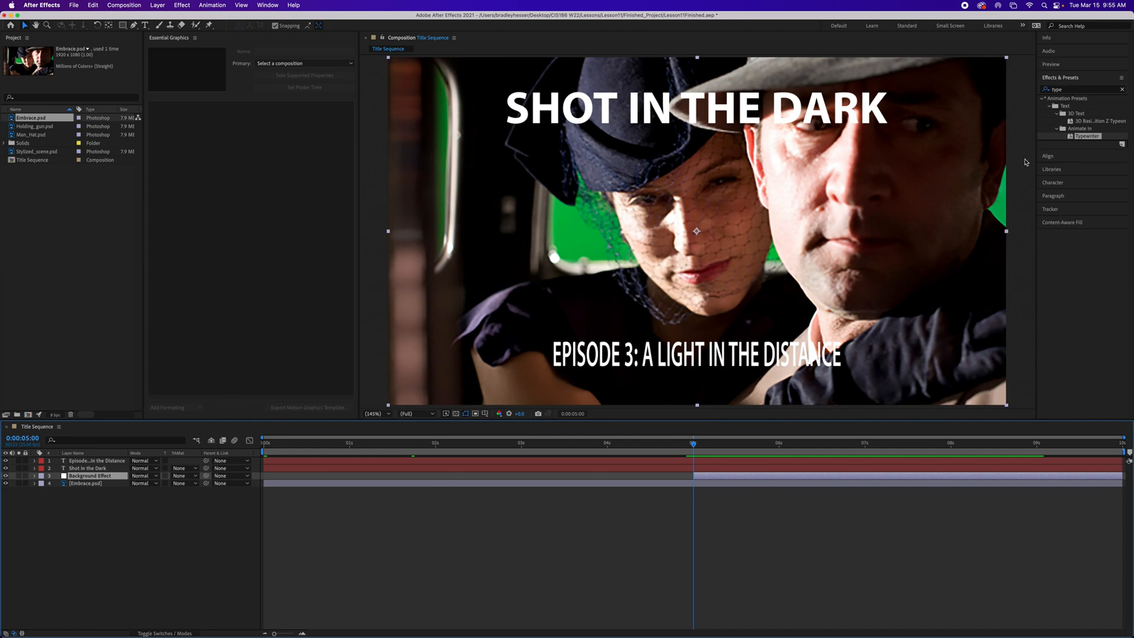
# Step: Find the Bad TV 3 - weak preset, apply it to the Background Effect layer, and scrub past 0:00:05:00 to preview it
pyautogui.click(1122, 89)
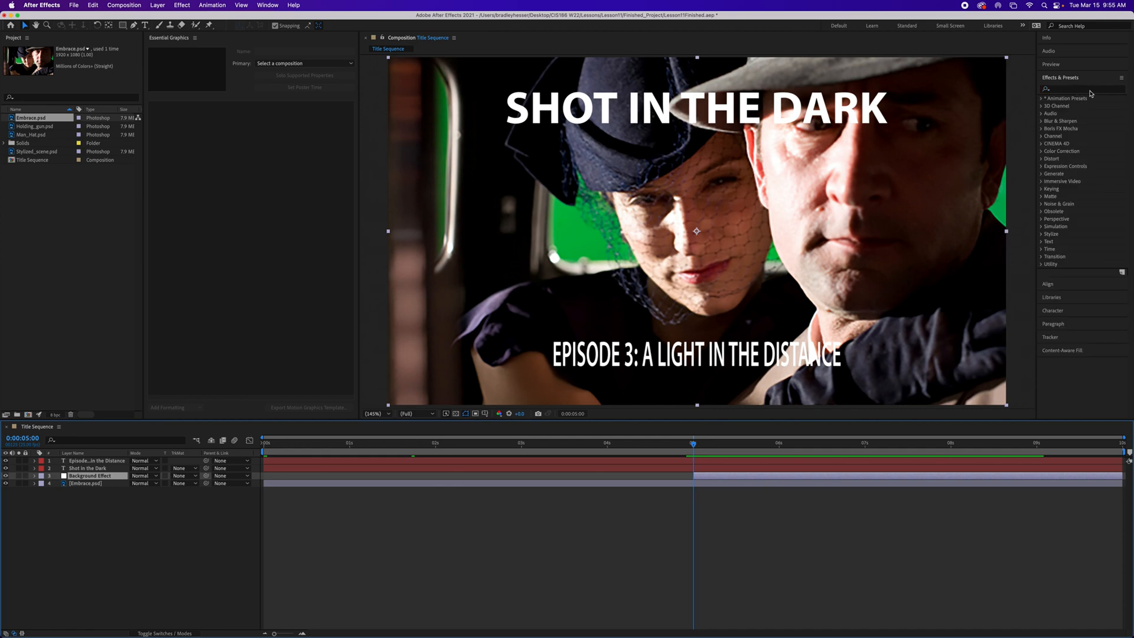
pyautogui.click(1087, 94)
pyautogui.write('bad')
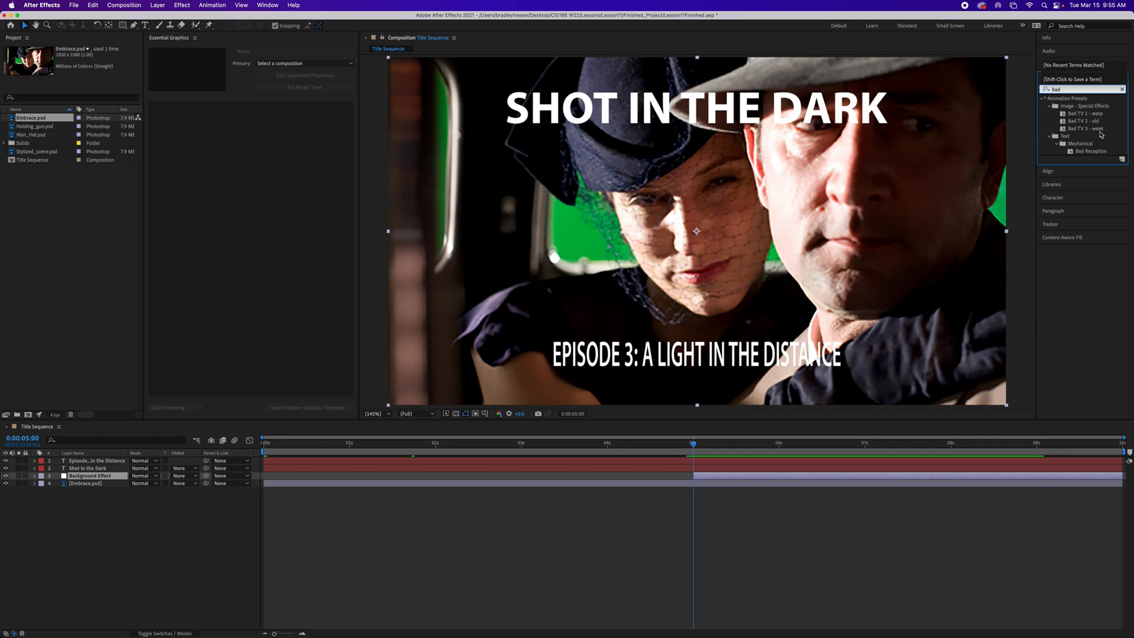
pyautogui.moveTo(1083, 129); pyautogui.dragTo(98, 477)
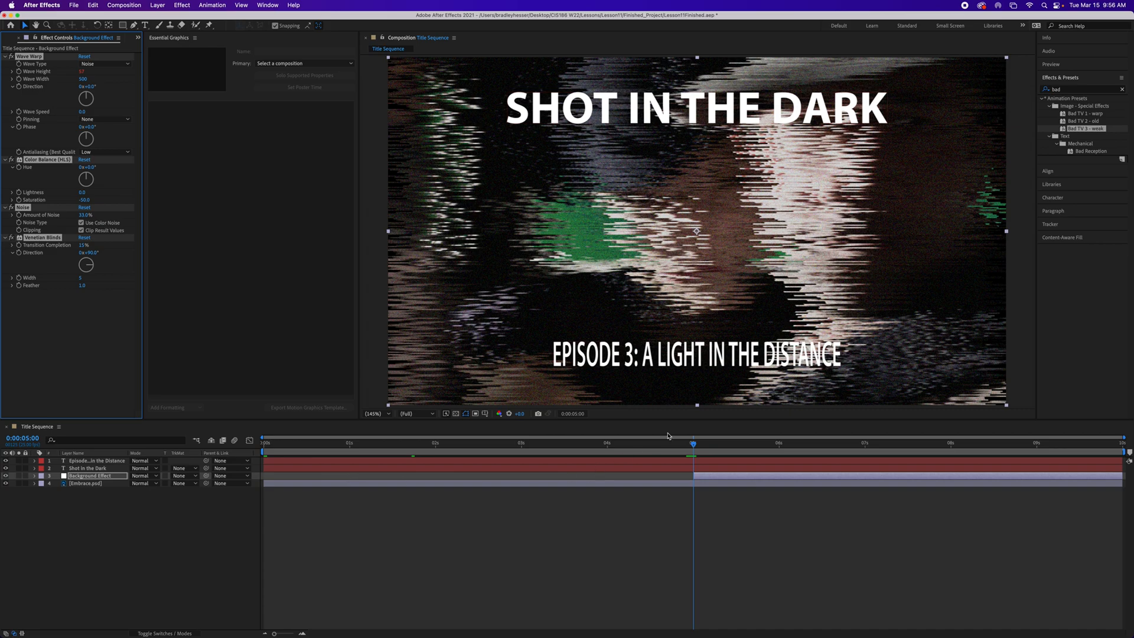
pyautogui.moveTo(694, 446); pyautogui.dragTo(726, 448)
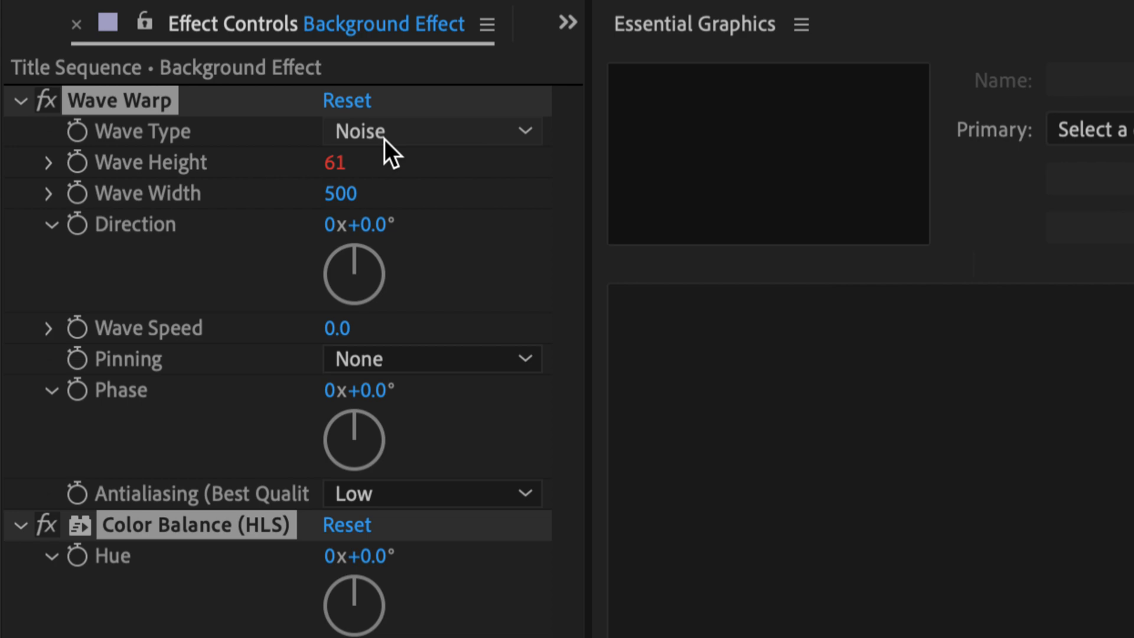
# Step: Try the Sine and Square wave types for the Wave Warp effect, scrubbing the timeline to preview each one
pyautogui.click(414, 136)
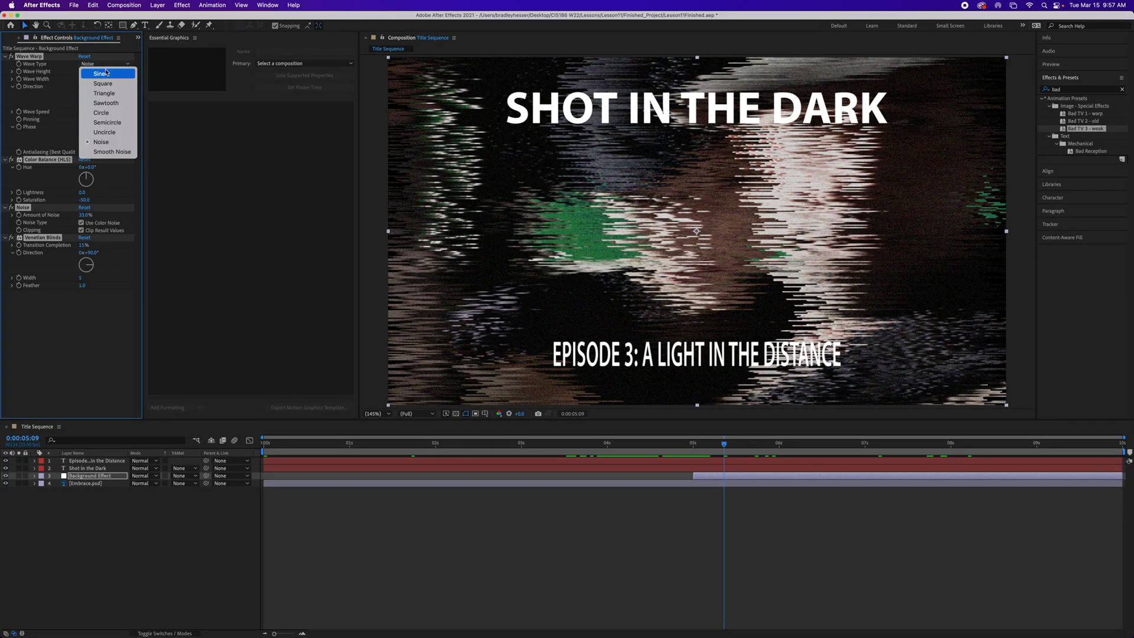
pyautogui.click(107, 73)
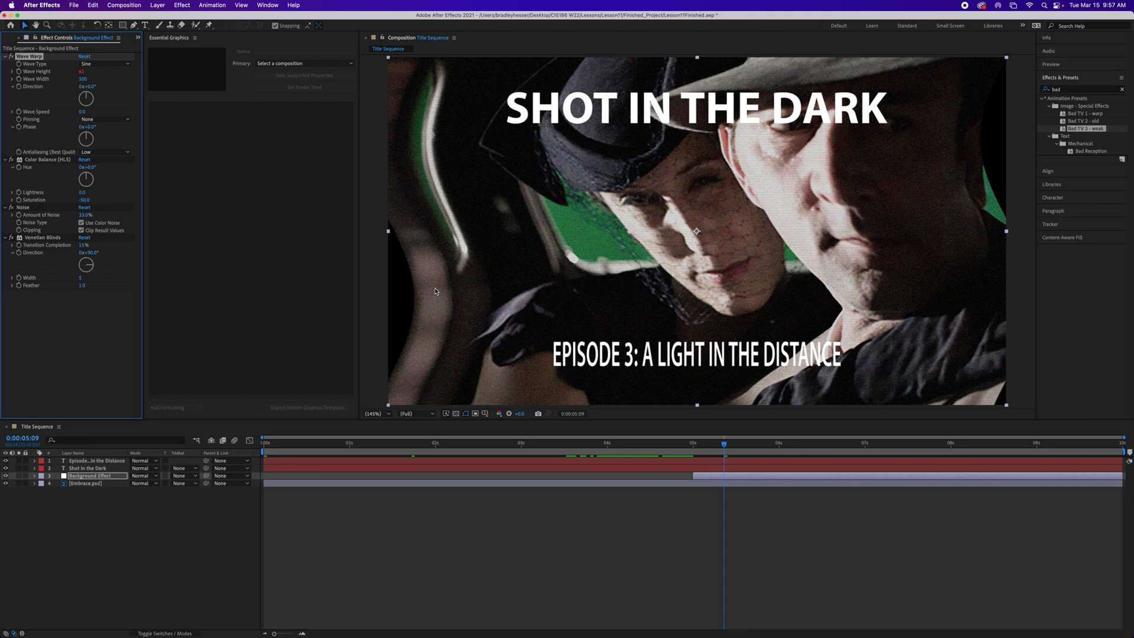
pyautogui.press('space')
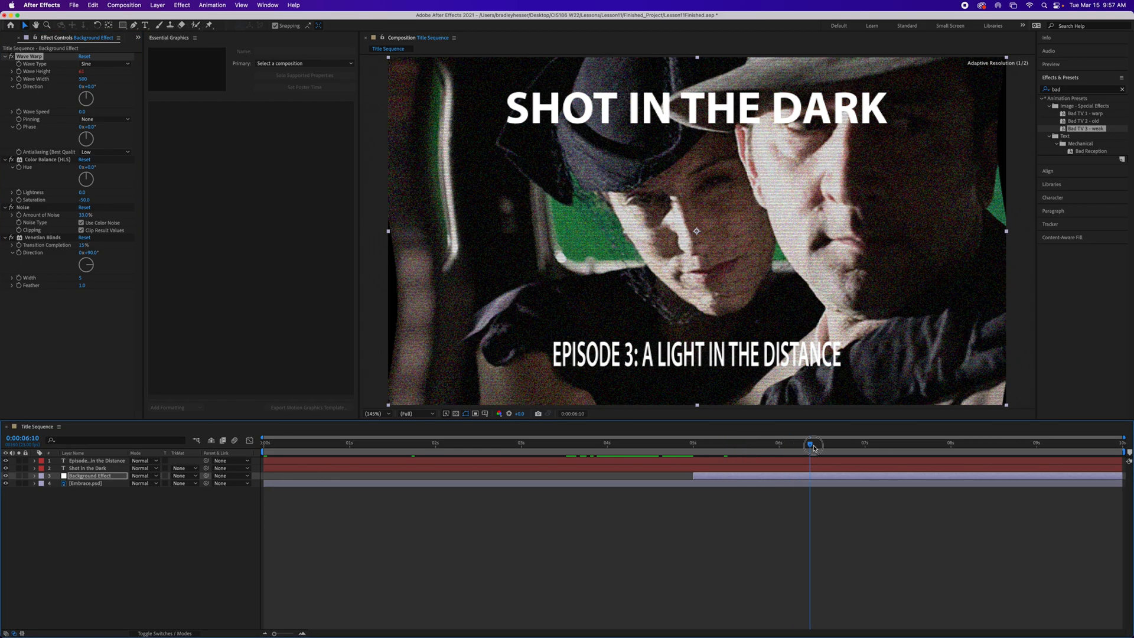
pyautogui.moveTo(872, 453)
pyautogui.mouseDown()
pyautogui.moveTo(929, 454)
pyautogui.moveTo(747, 462)
pyautogui.moveTo(897, 454)
pyautogui.moveTo(862, 455)
pyautogui.mouseUp()
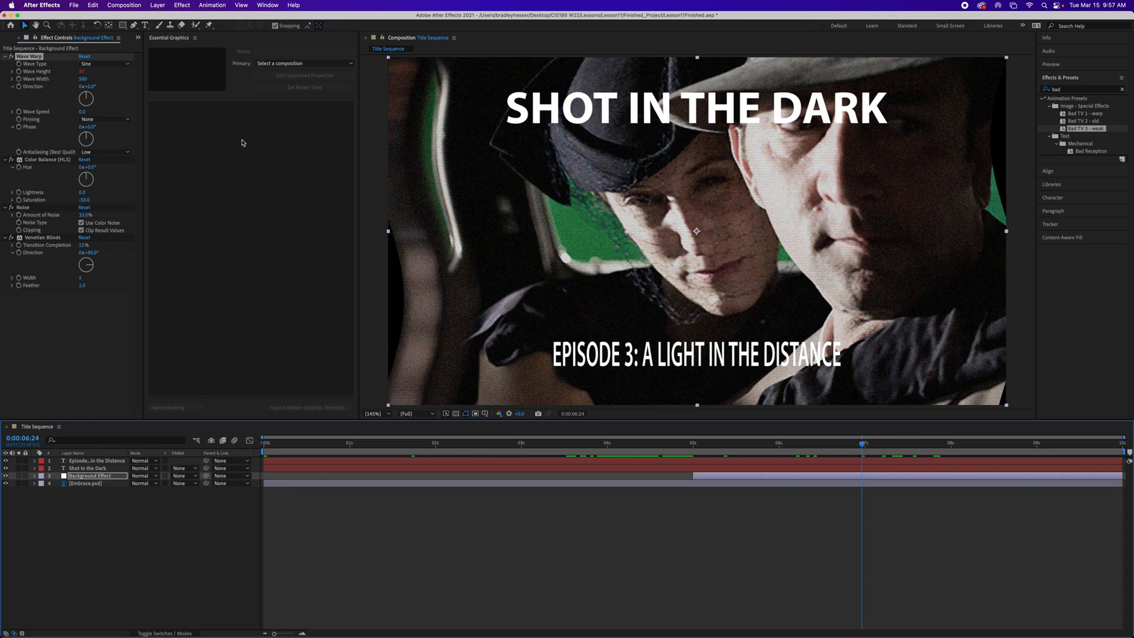
pyautogui.click(126, 65)
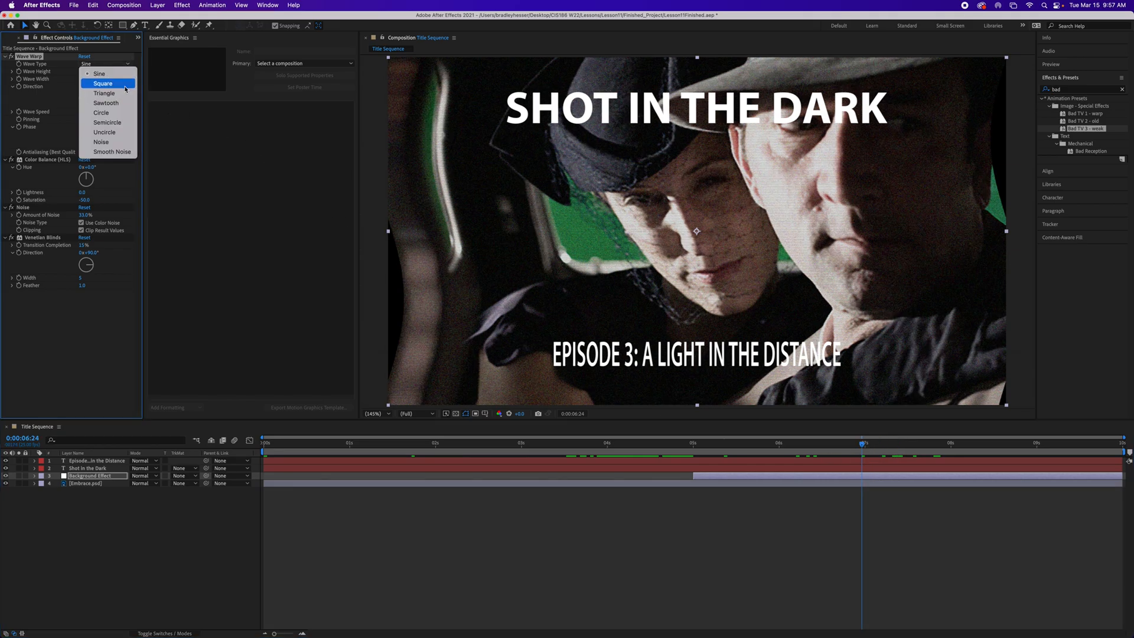
pyautogui.click(100, 79)
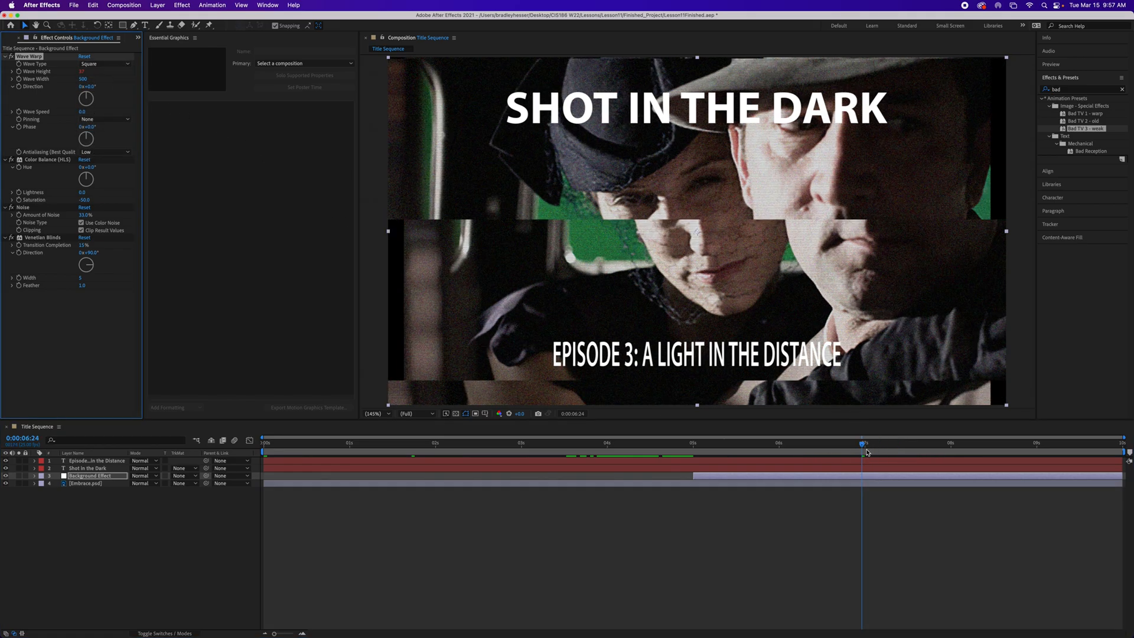
pyautogui.moveTo(863, 444); pyautogui.dragTo(932, 443)
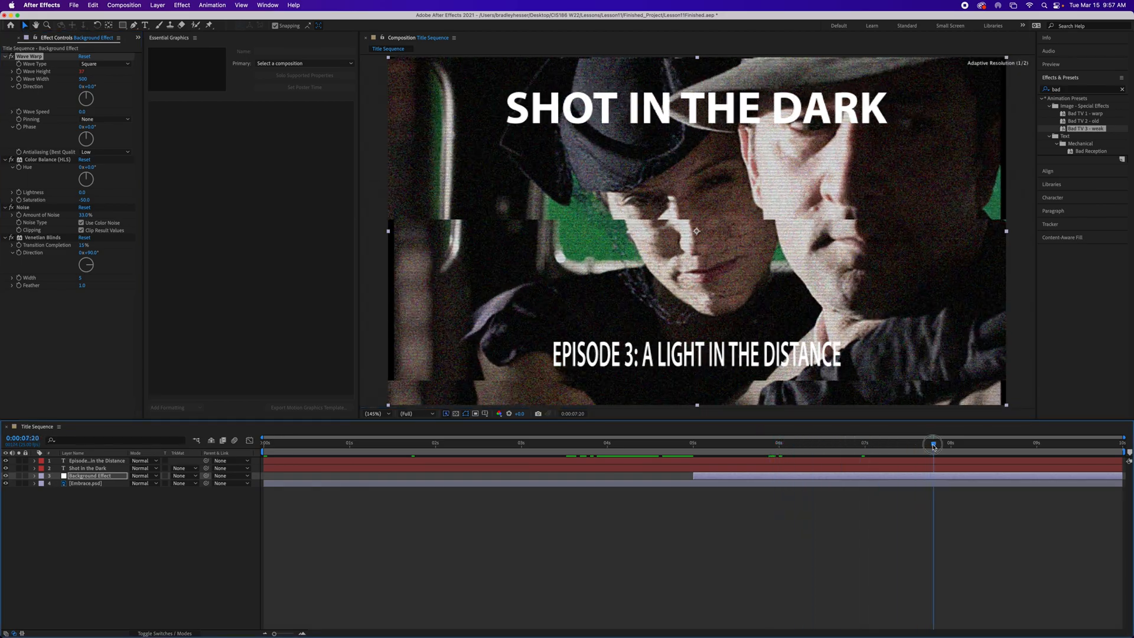
# Step: Try the Circle and Sawtooth wave types for the Wave Warp effect, scrubbing the timeline to preview each one
pyautogui.click(127, 64)
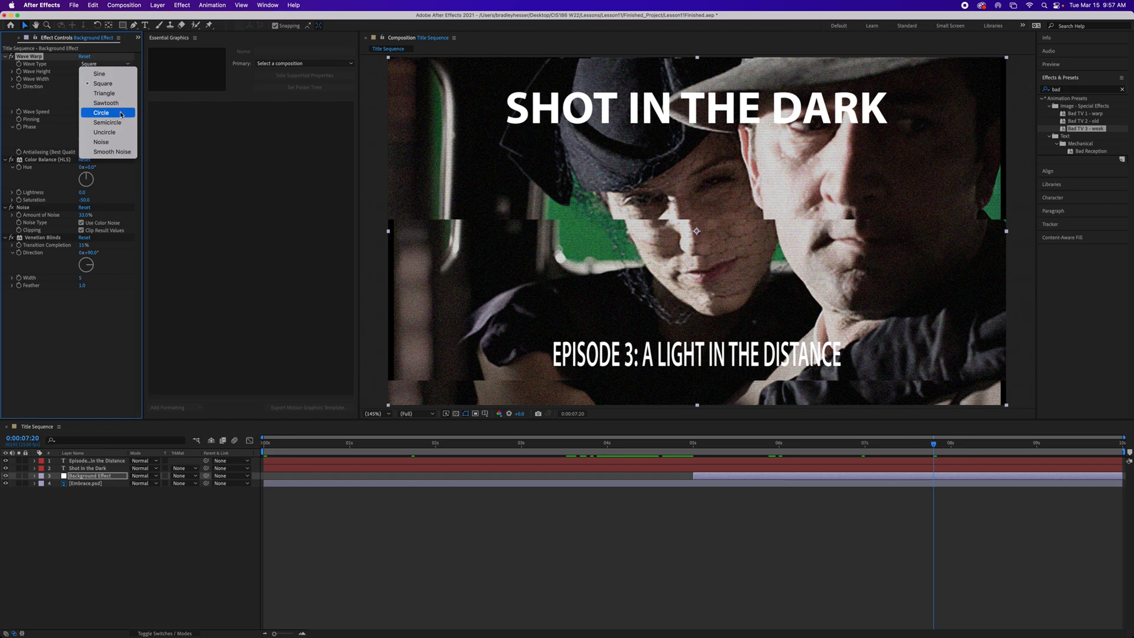
pyautogui.click(126, 111)
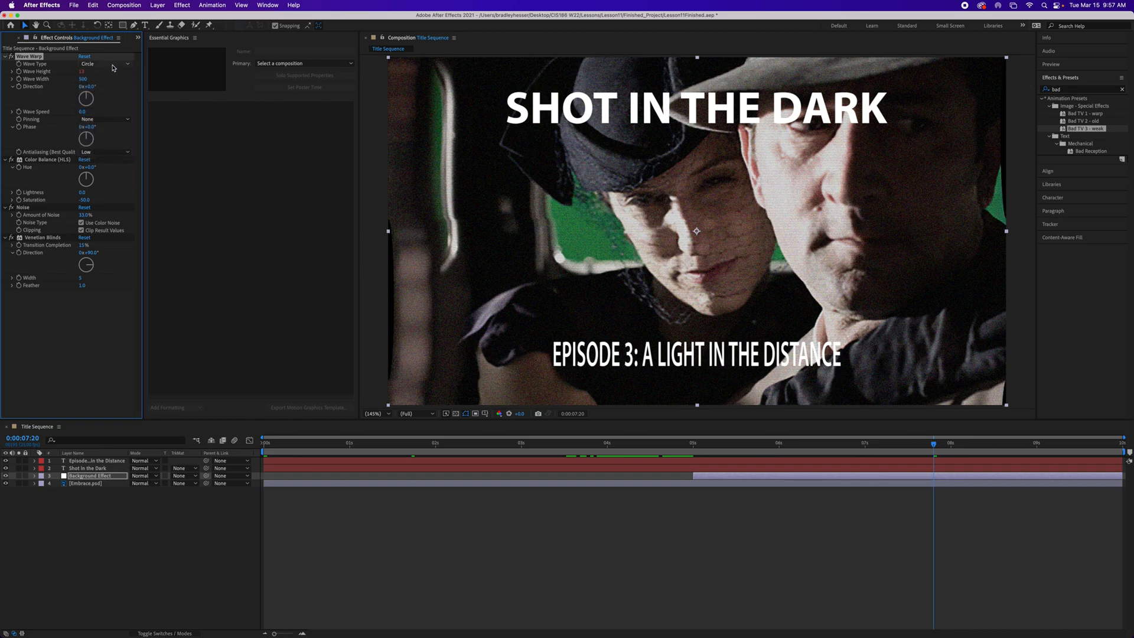
pyautogui.moveTo(937, 440); pyautogui.dragTo(803, 442)
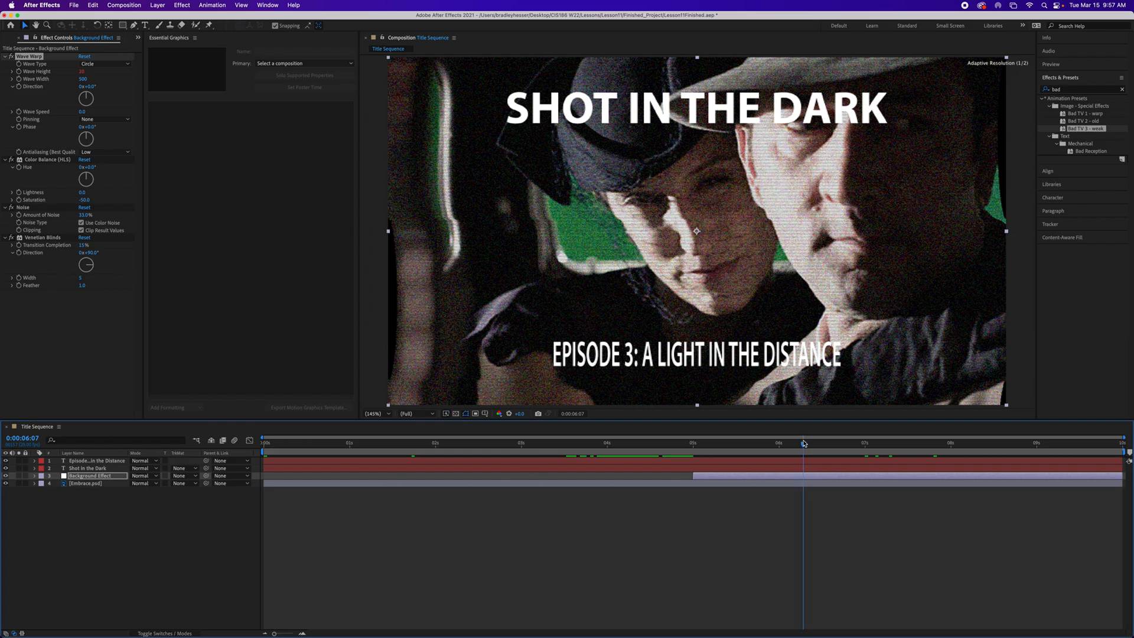
pyautogui.click(121, 64)
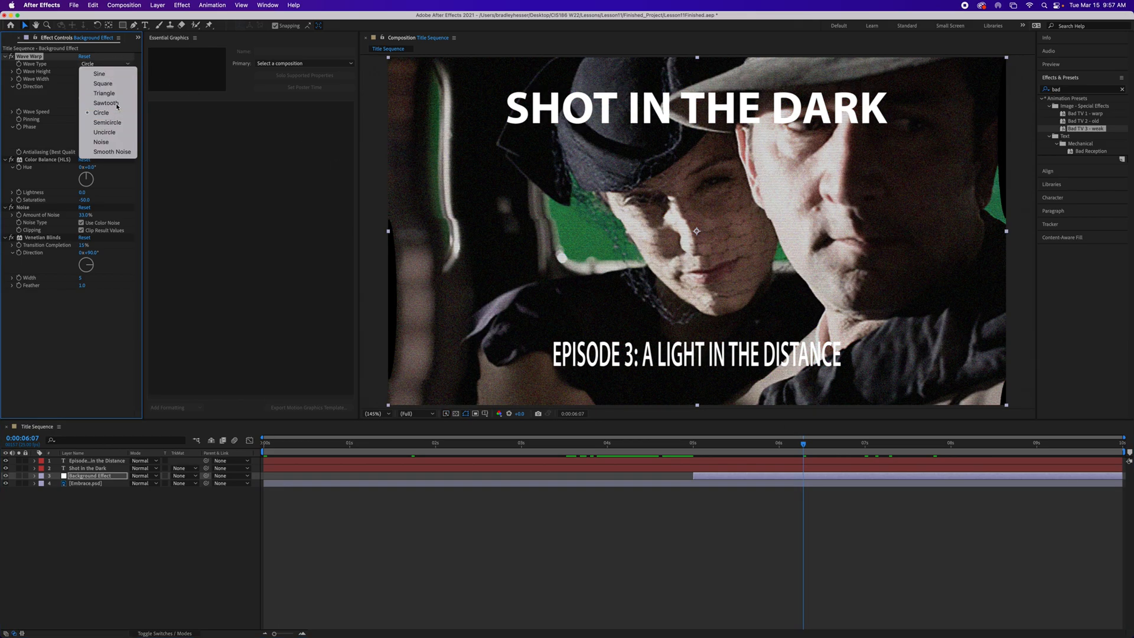
pyautogui.click(112, 103)
pyautogui.moveTo(804, 446); pyautogui.dragTo(748, 452)
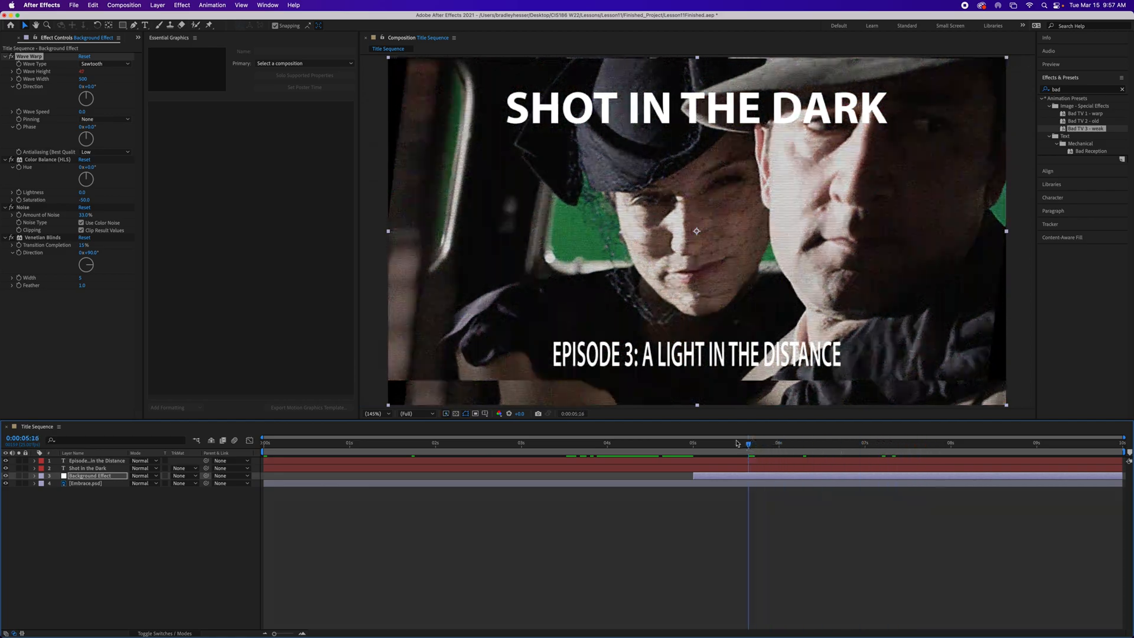
# Step: Set the Wave Warp effect's wave type to Smooth Noise, preview it to about 0:00:07:01, and save the project
pyautogui.click(124, 62)
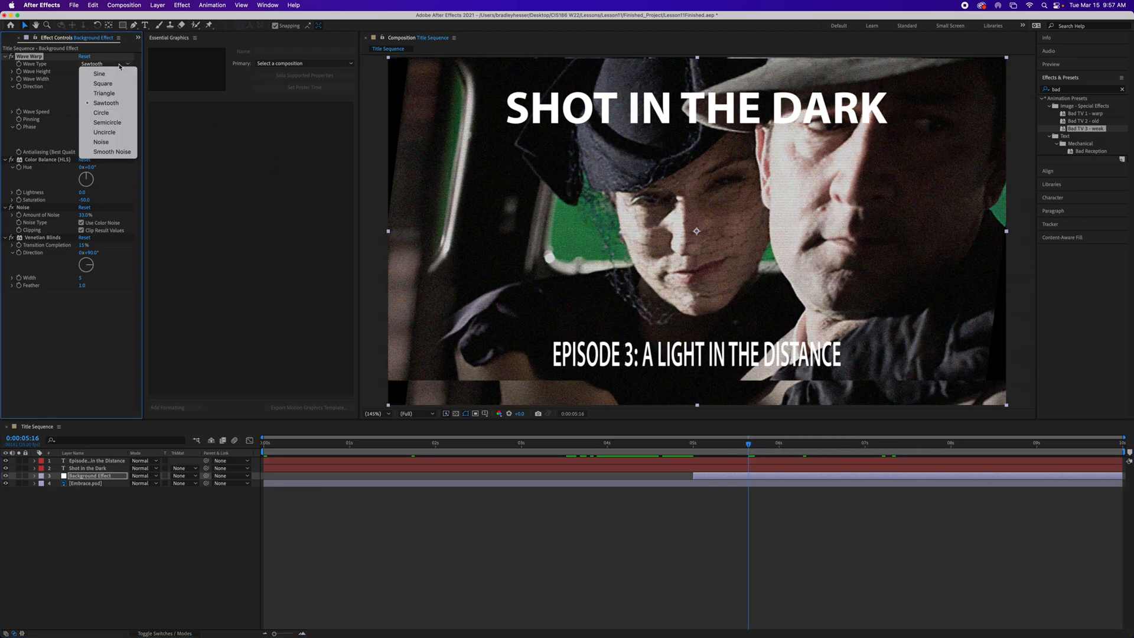
pyautogui.click(123, 152)
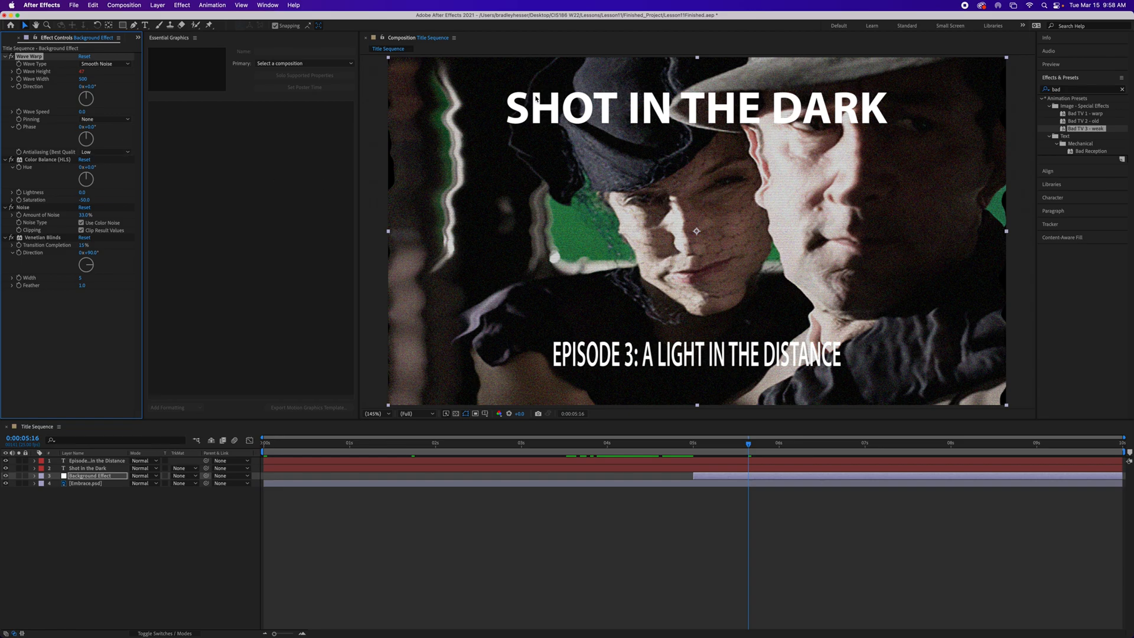
pyautogui.moveTo(751, 446); pyautogui.dragTo(871, 453)
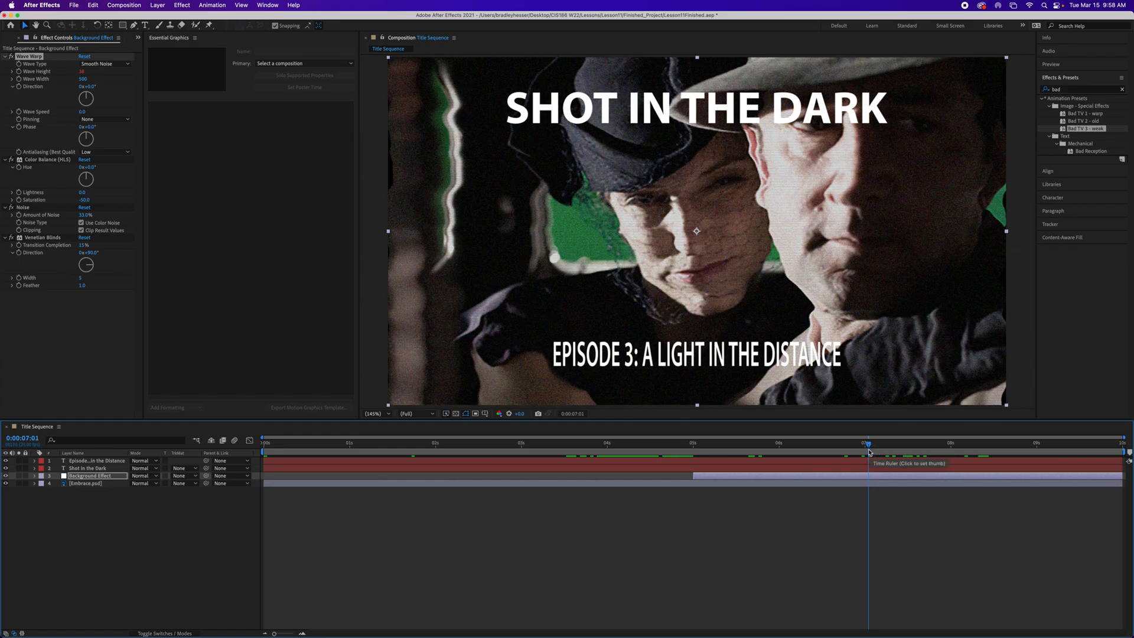
pyautogui.press('super+s')
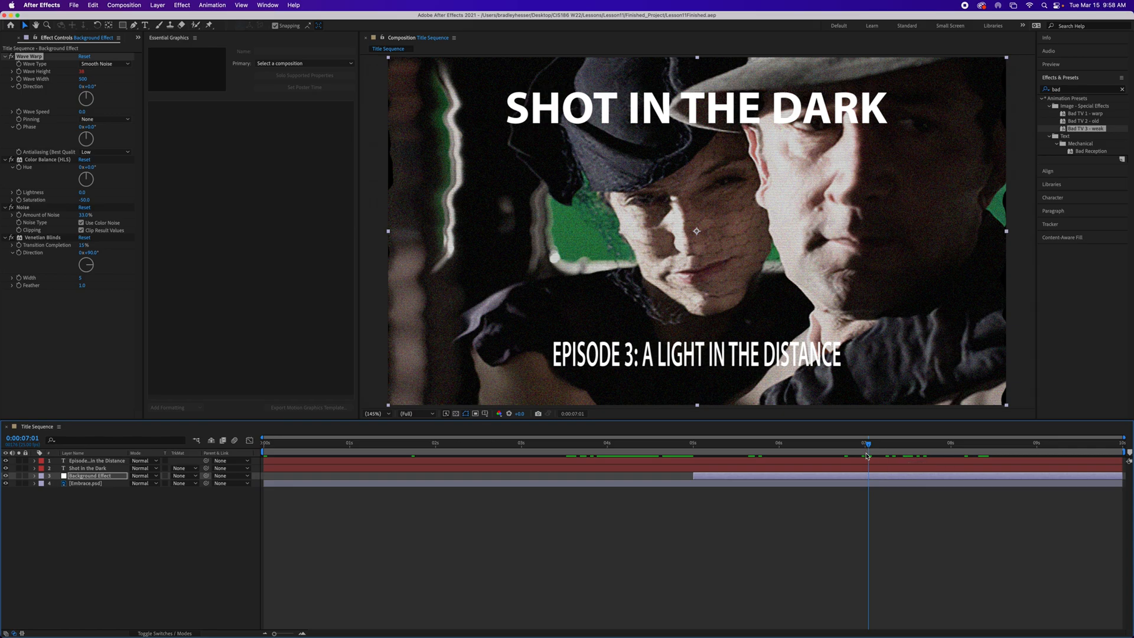
# Step: Switch to the Default workspace, return to the Essential Graphics workspace, and check that the Essential Graphics panel is enabled
pyautogui.click(275, 6)
pyautogui.moveTo(316, 20)
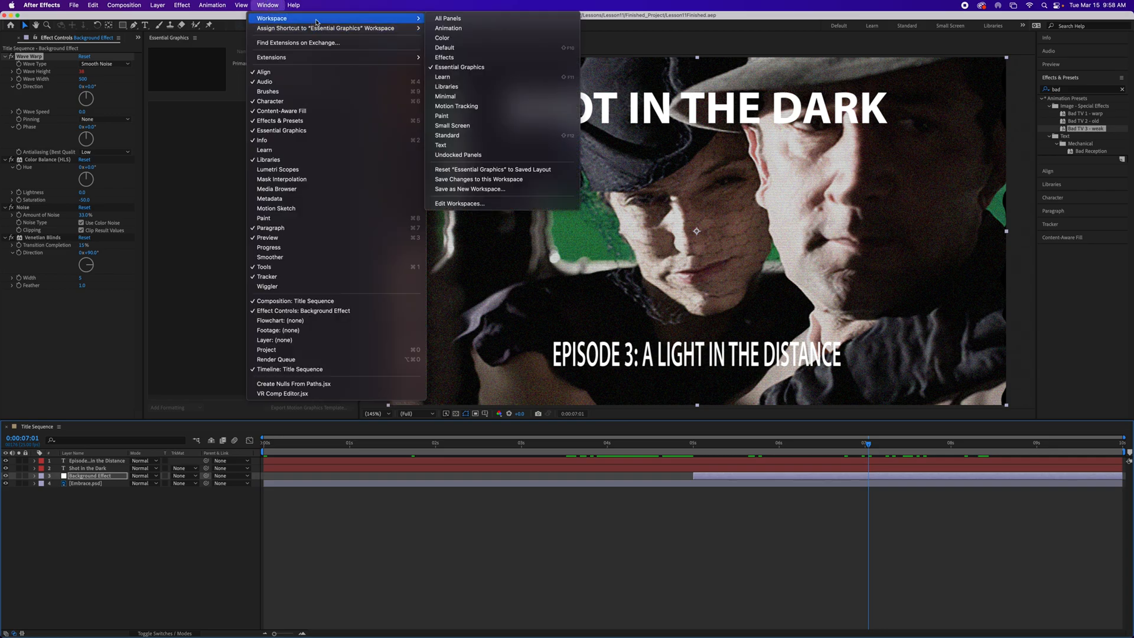
pyautogui.click(487, 48)
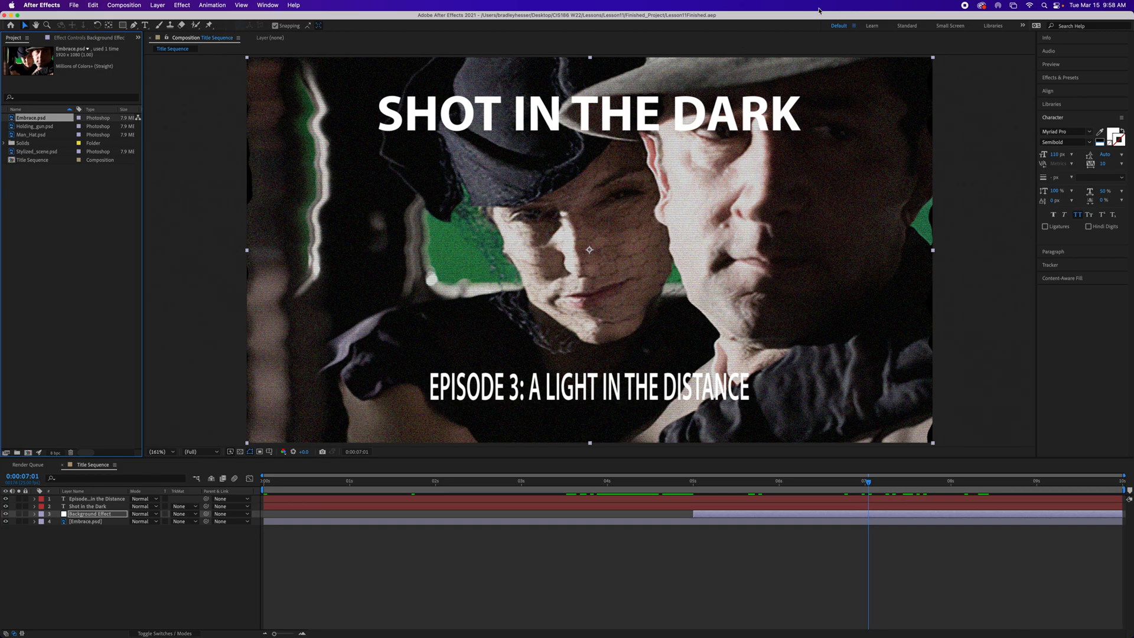
pyautogui.click(1023, 26)
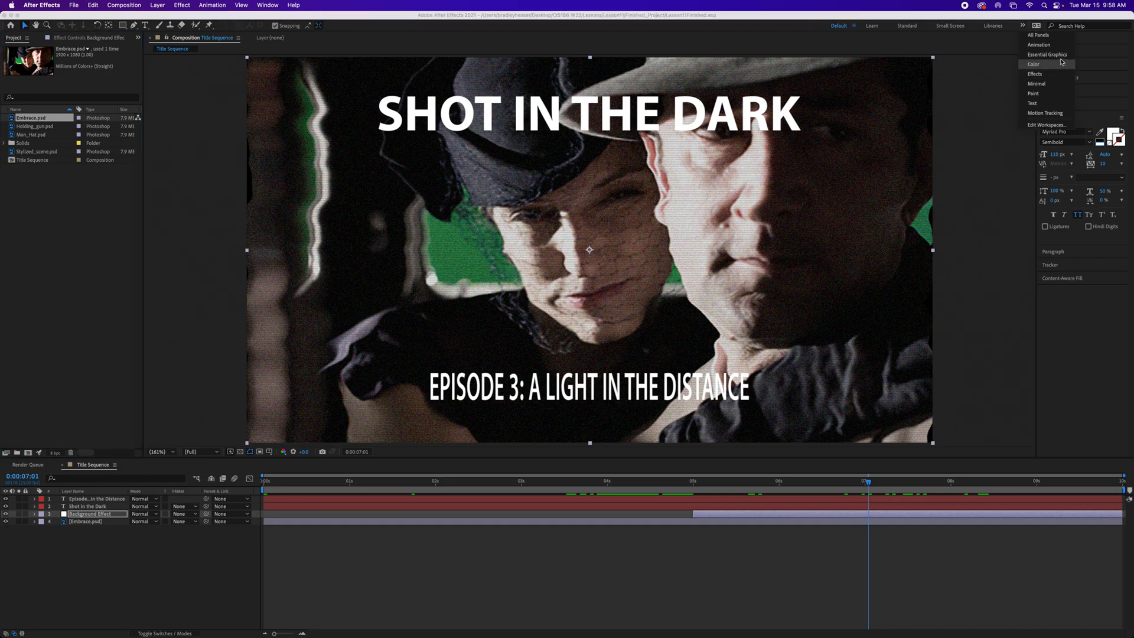
pyautogui.click(1047, 54)
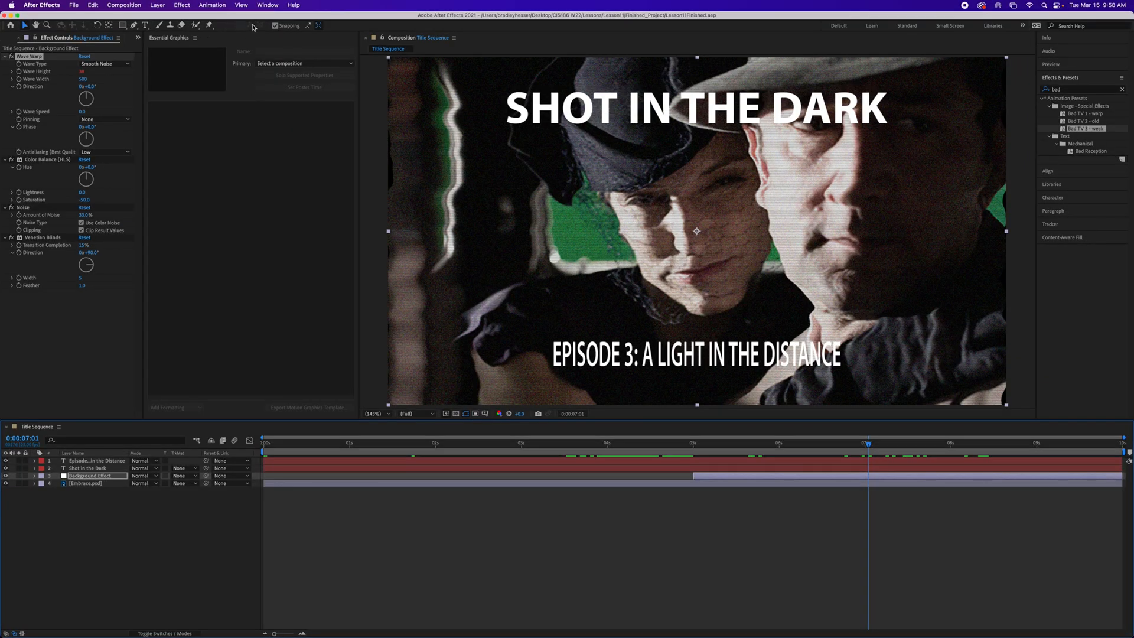
pyautogui.click(391, 6)
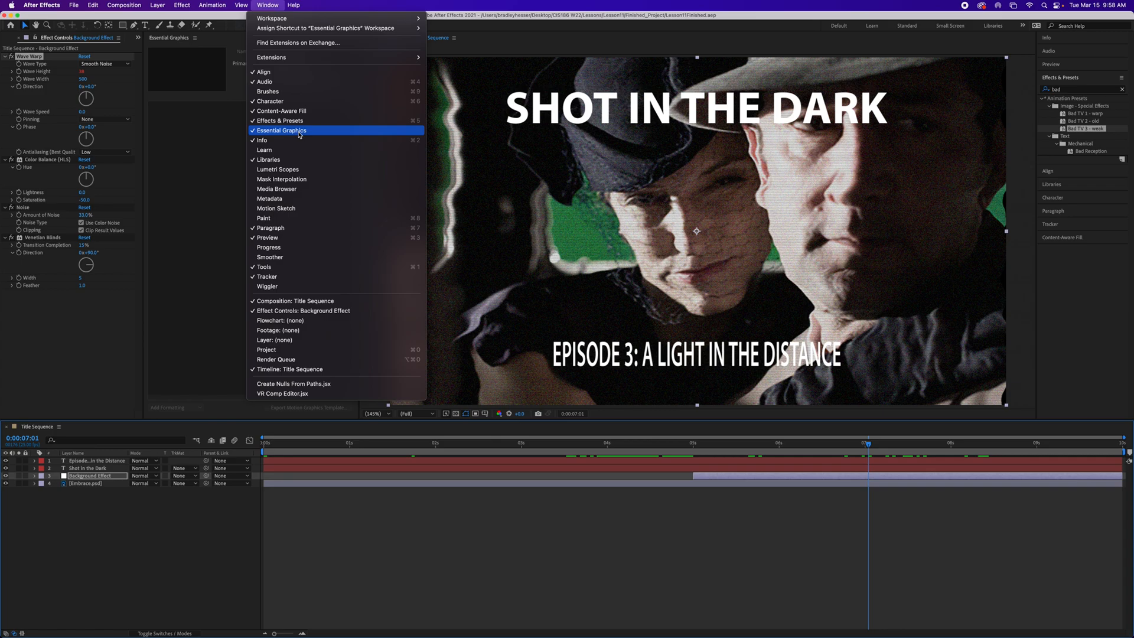
pyautogui.click(268, 5)
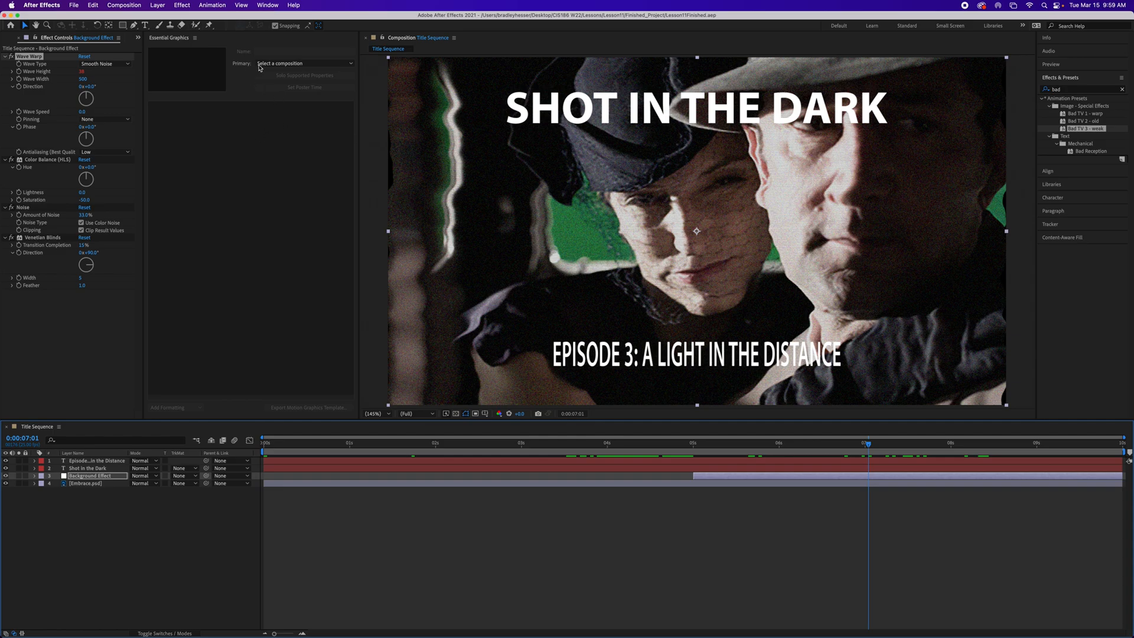
# Step: Set Title Sequence as the primary composition in Essential Graphics and name the template "Shot in the Dark sequence"
pyautogui.click(282, 64)
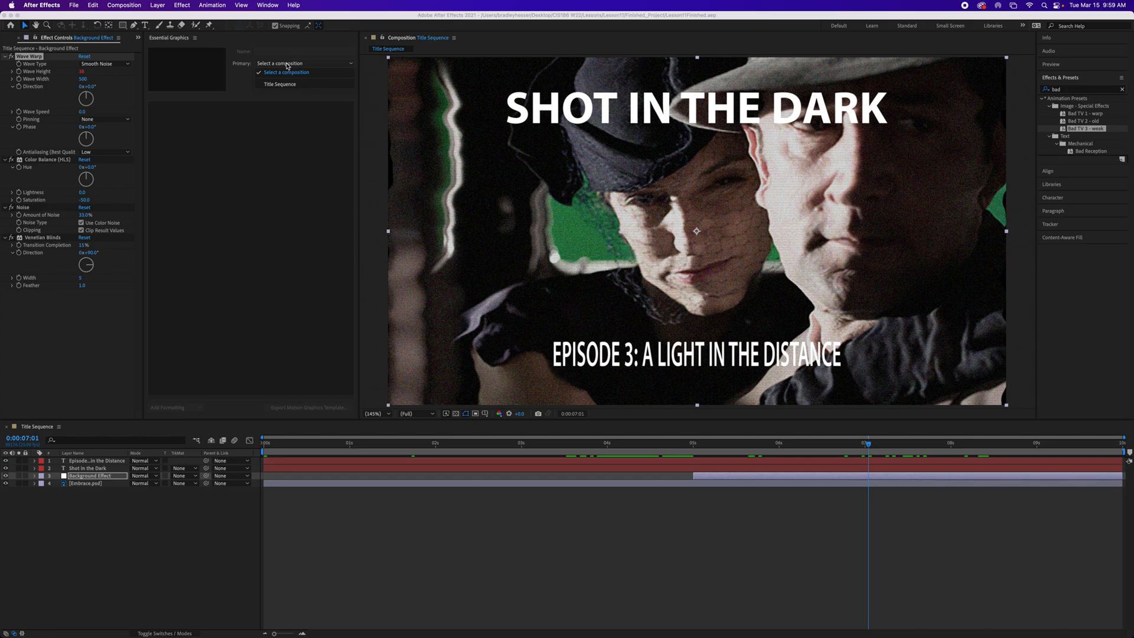
pyautogui.click(292, 84)
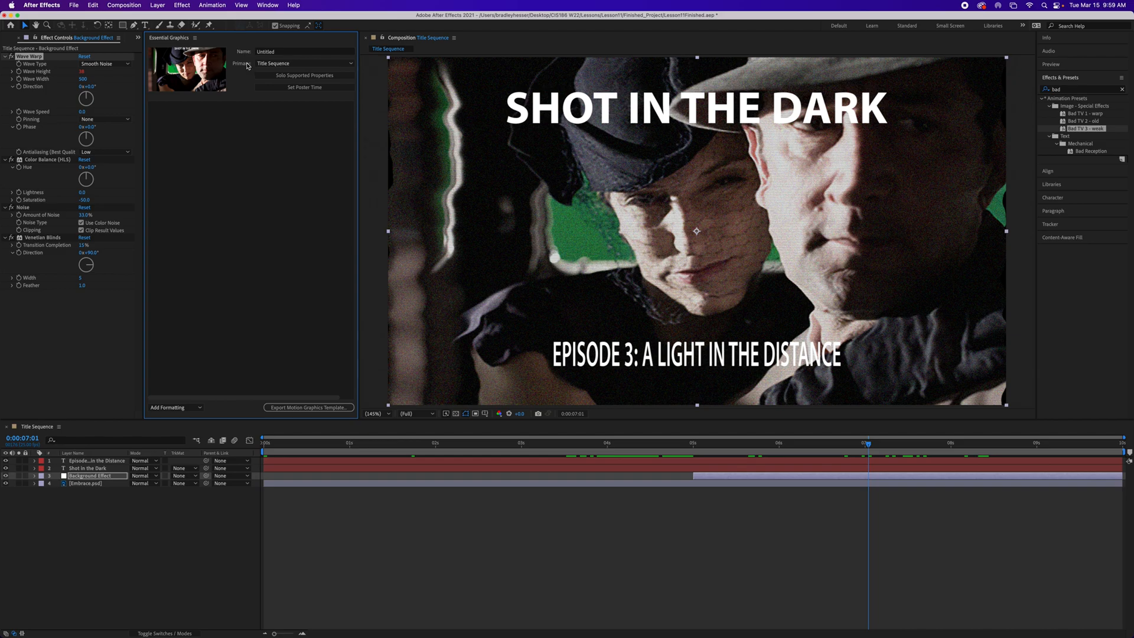
pyautogui.click(283, 51)
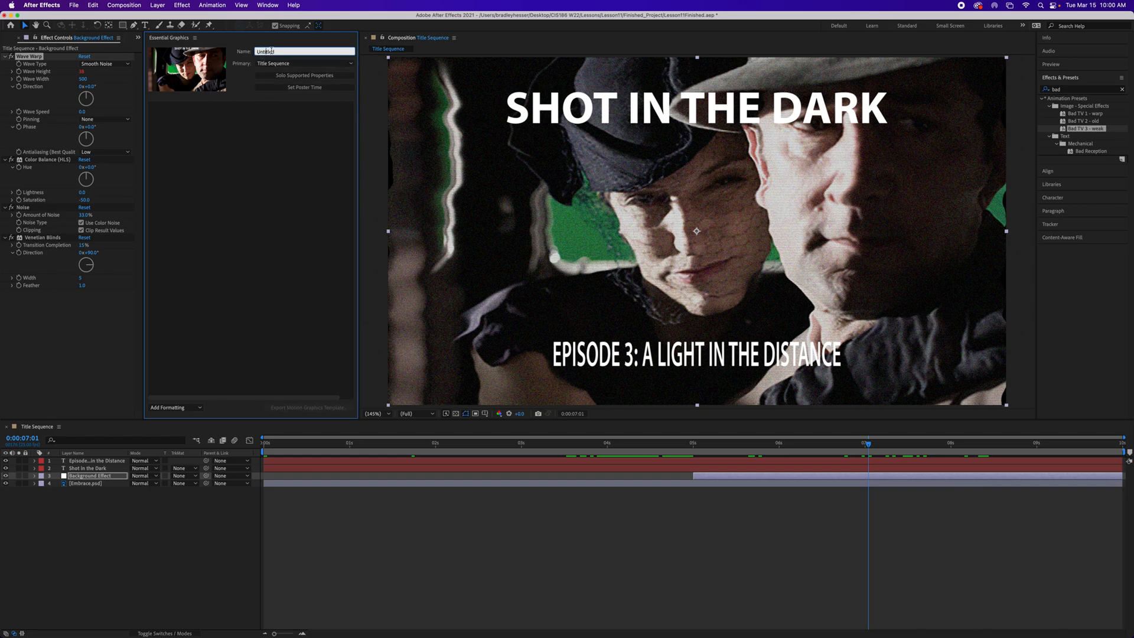
pyautogui.doubleClick(282, 51)
pyautogui.write('Shot in the Dark Se')
pyautogui.press('BackSpace')
pyautogui.press('BackSpace')
pyautogui.write('sequence')
pyautogui.press('Return')
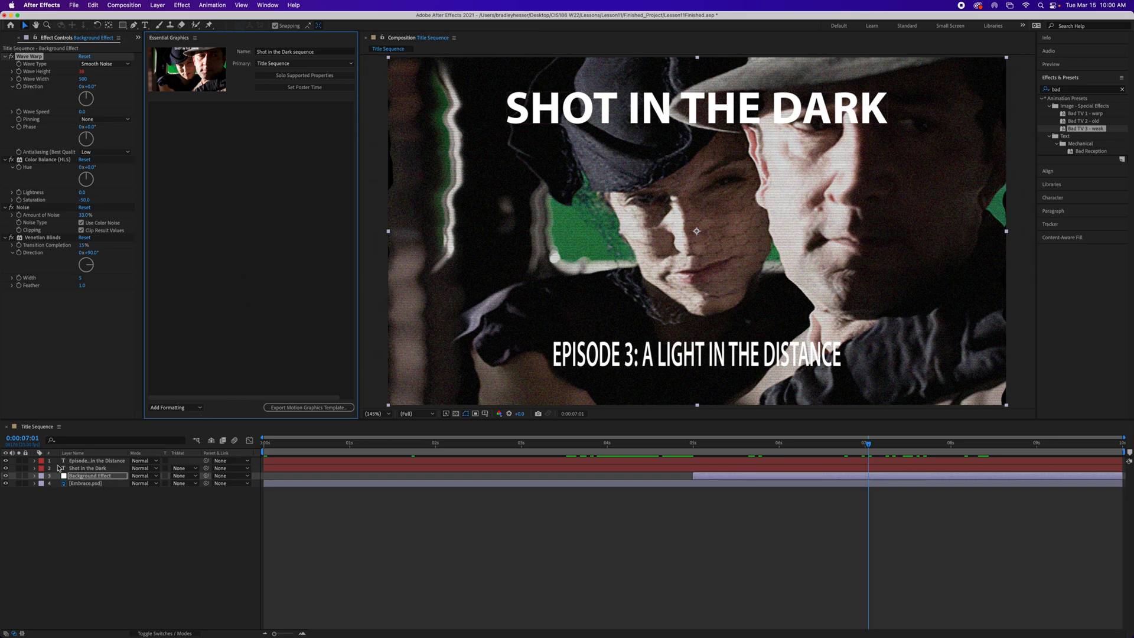
# Step: Add the Source Text of the Episode 3 title layer to the Essential Graphics template and rename the property "Episode Title"
pyautogui.click(34, 460)
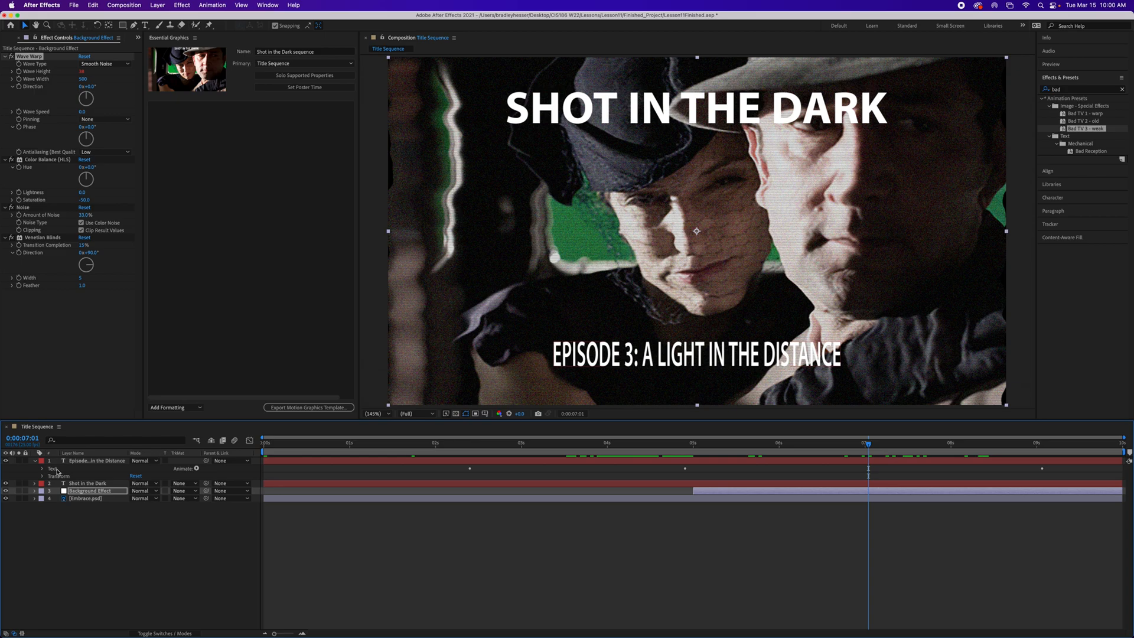
pyautogui.click(42, 468)
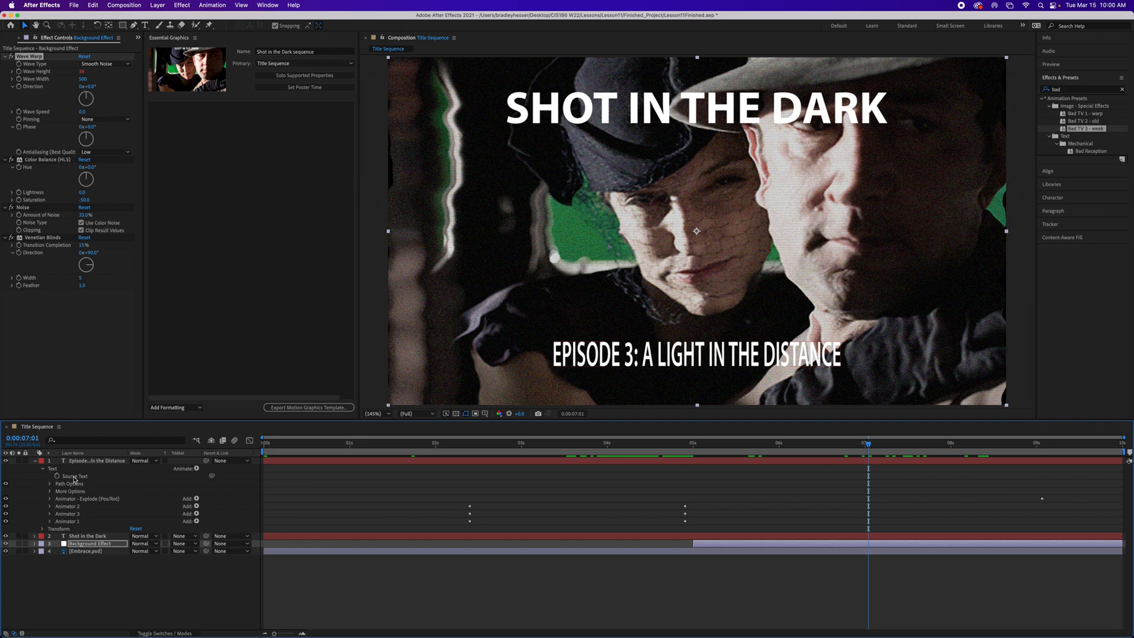
pyautogui.click(115, 463)
pyautogui.moveTo(115, 463); pyautogui.dragTo(240, 209)
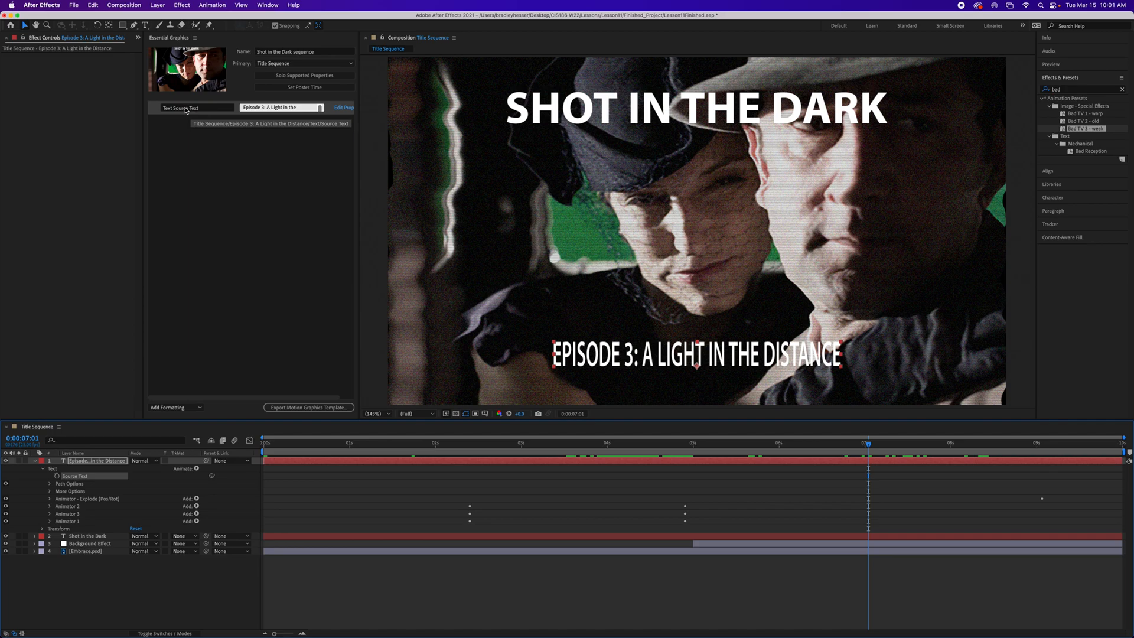
pyautogui.click(180, 108)
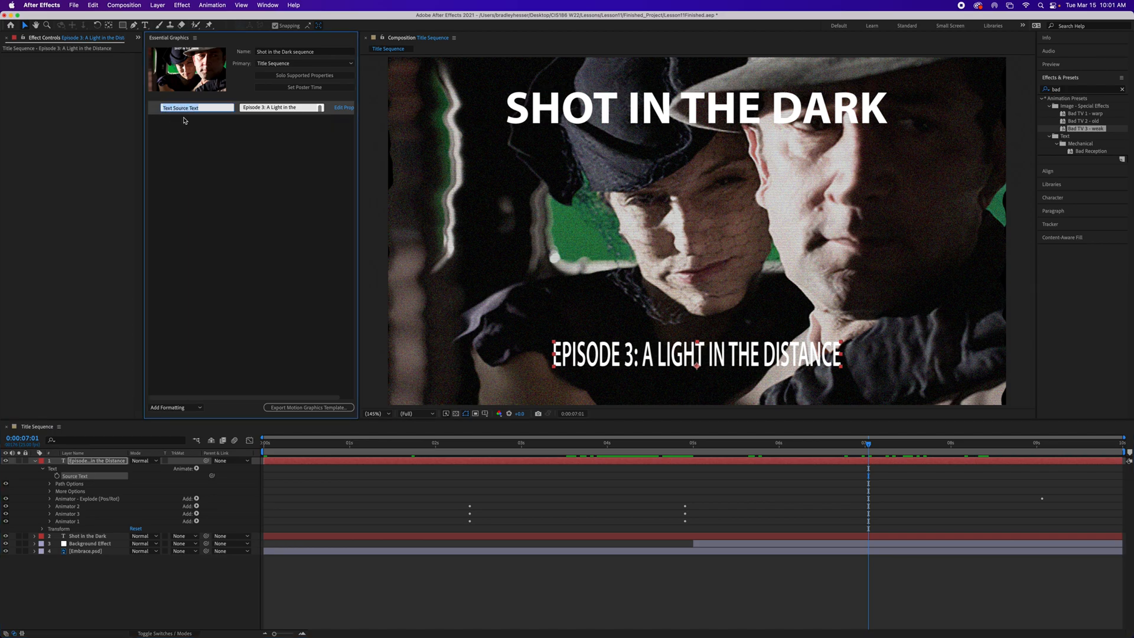
pyautogui.write('Episode Title')
pyautogui.press('Return')
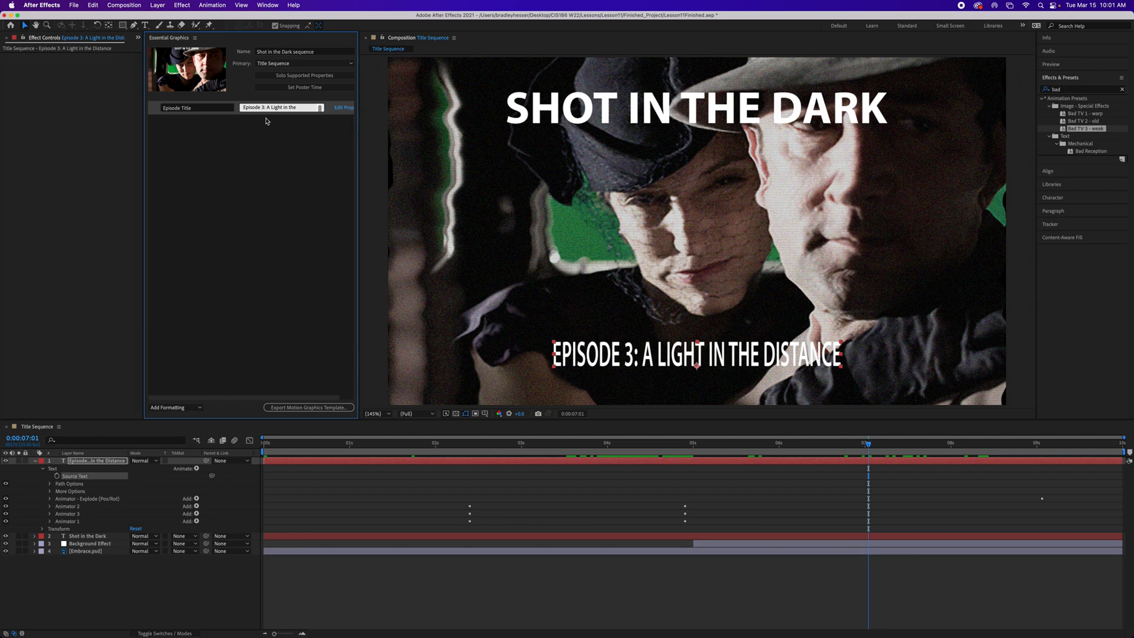
# Step: Enable font size adjustment in the source text properties of Episode Title and save the project
pyautogui.click(343, 108)
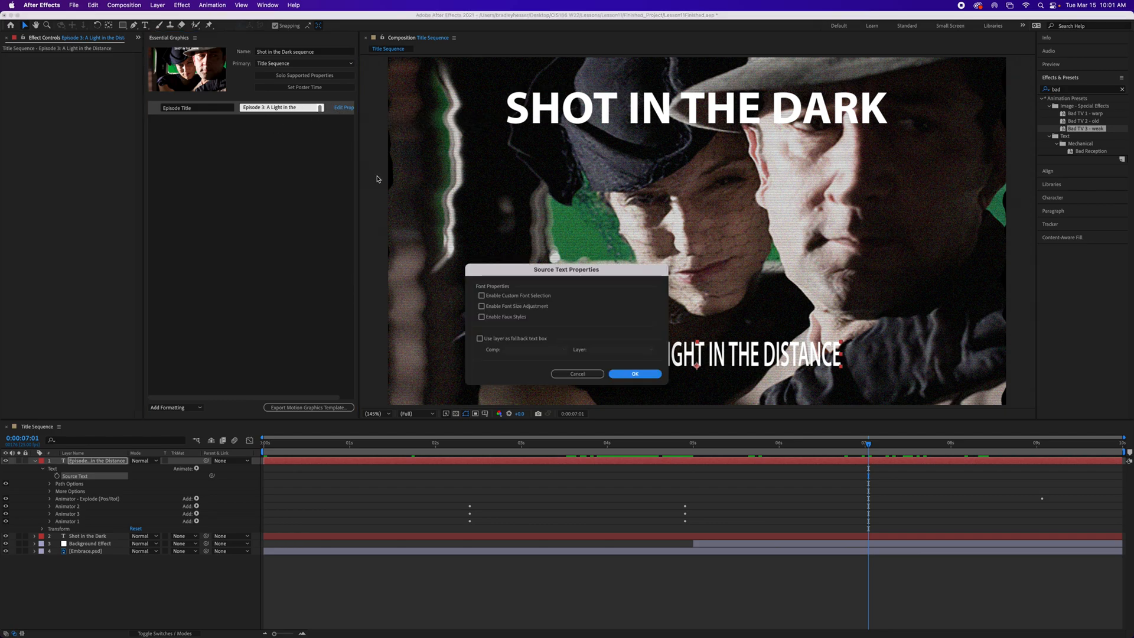
pyautogui.moveTo(548, 275); pyautogui.dragTo(554, 252)
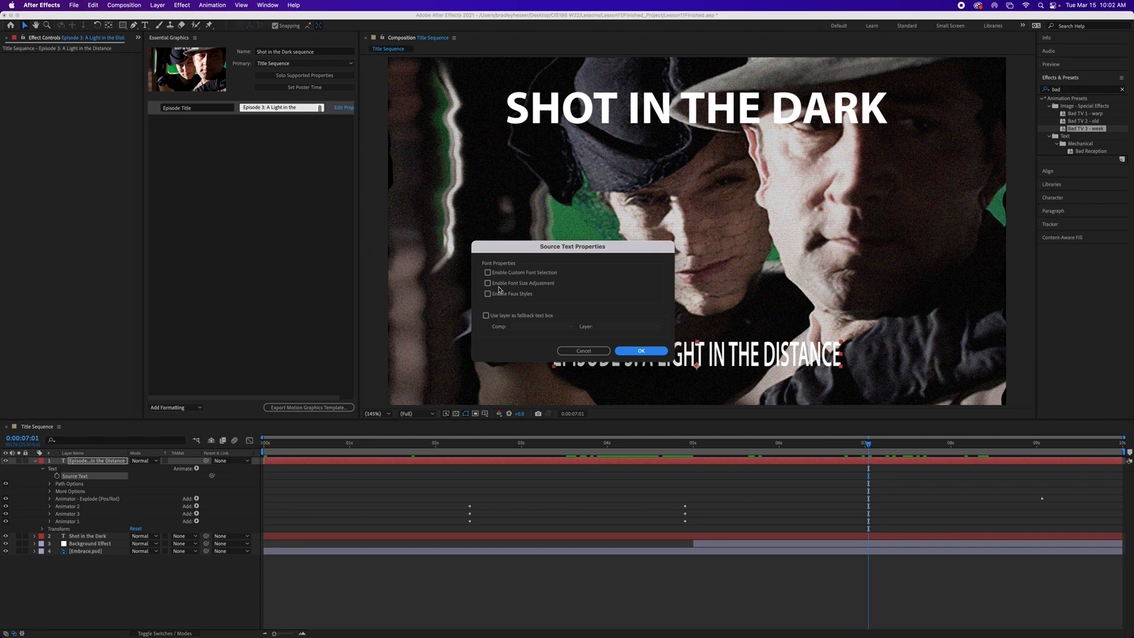
pyautogui.click(488, 284)
pyautogui.click(641, 350)
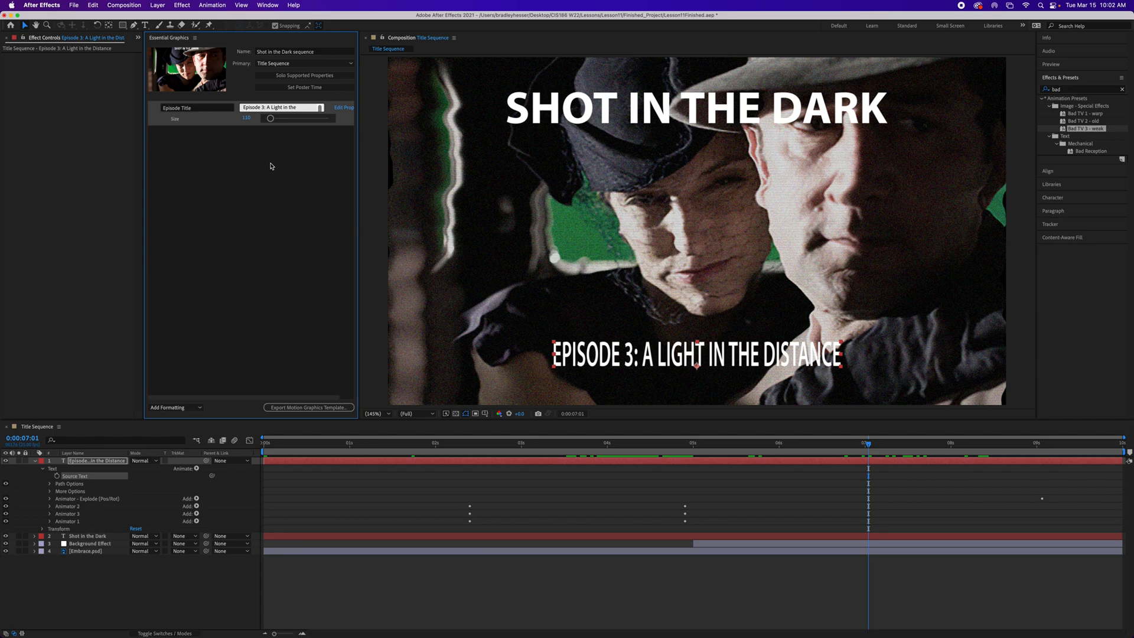
pyautogui.press('super+s')
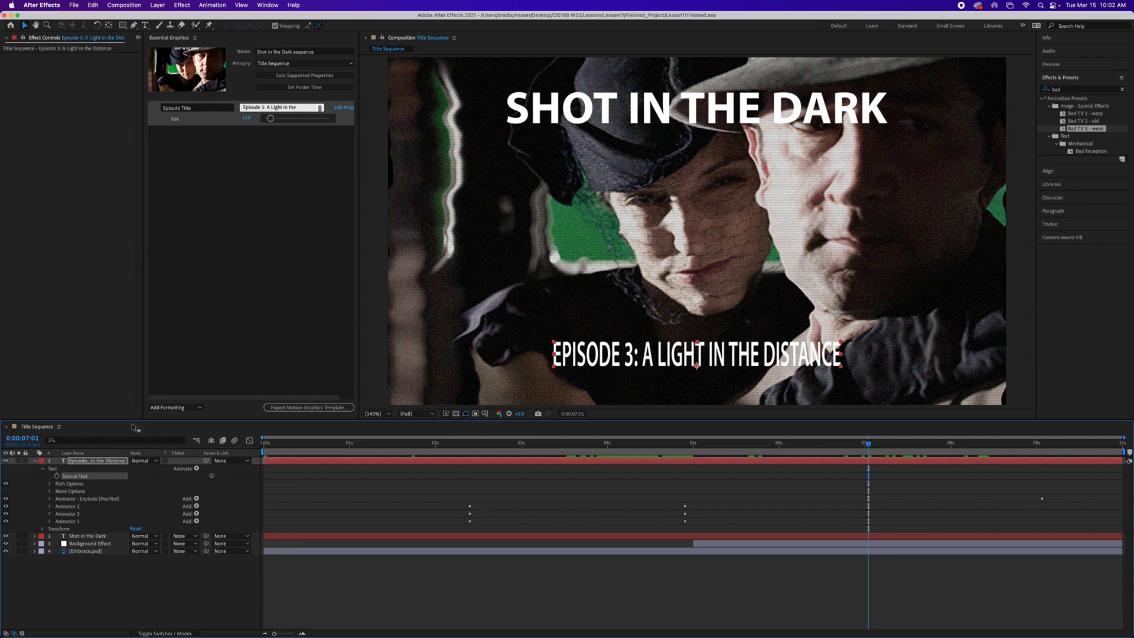
# Step: Reveal the Position property of the Episode 3 title layer and add it to the Essential Graphics template
pyautogui.click(34, 461)
pyautogui.click(81, 462)
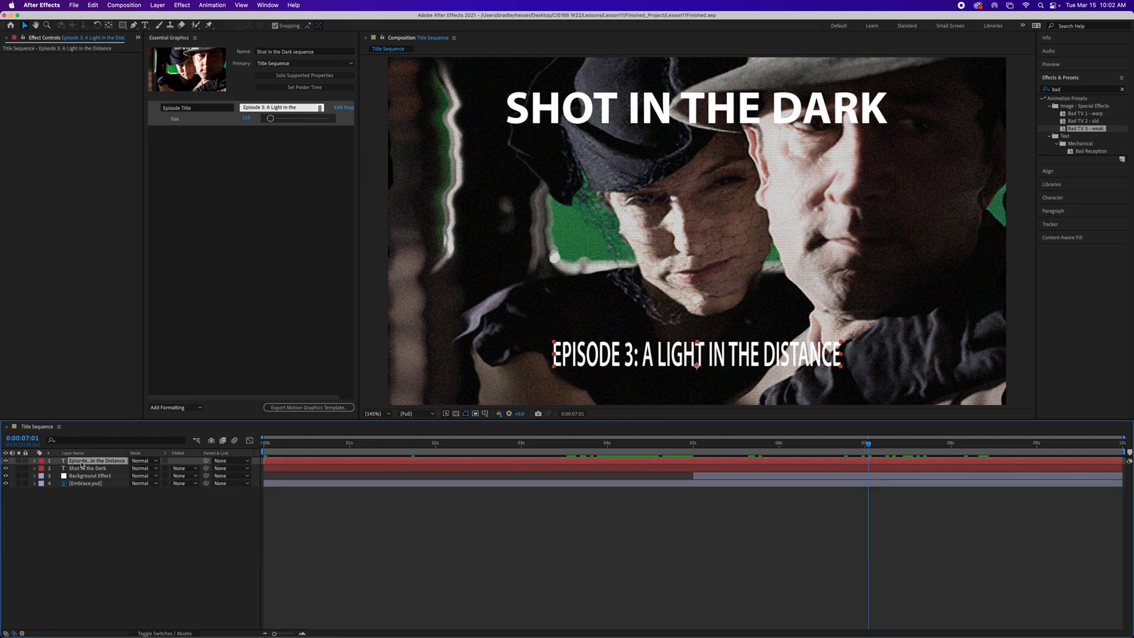
pyautogui.press('p')
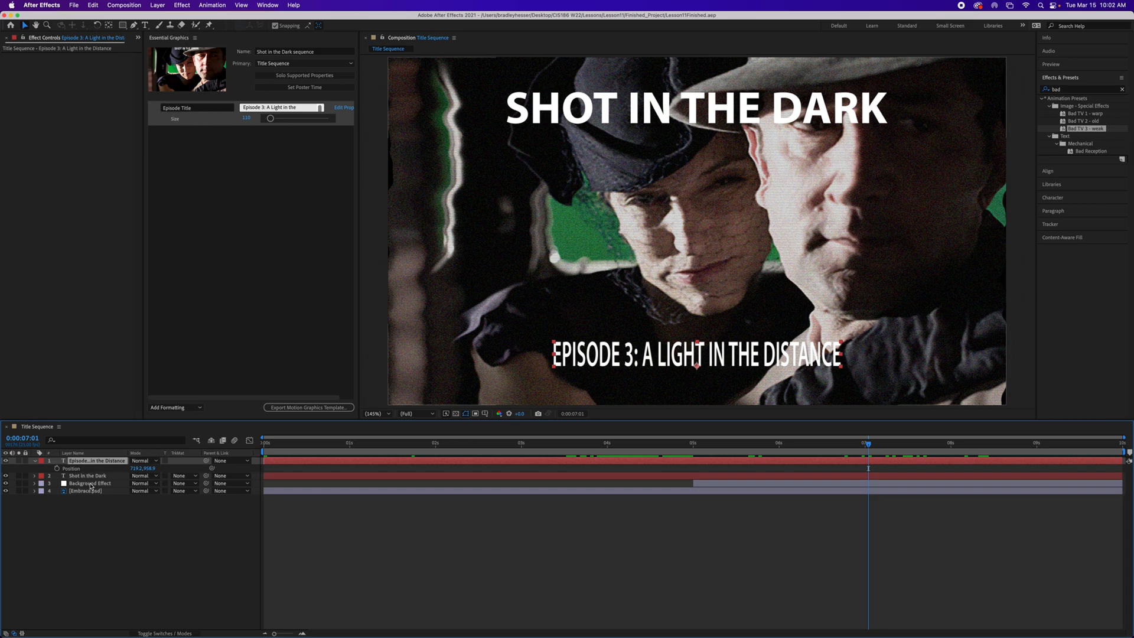
pyautogui.moveTo(68, 472); pyautogui.dragTo(295, 204)
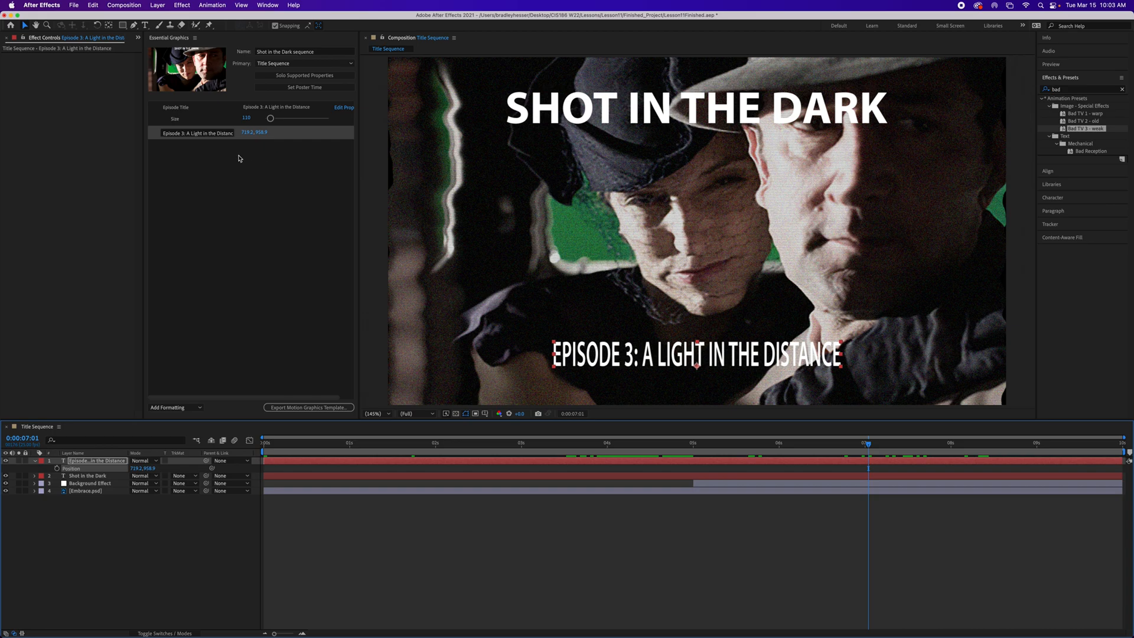
pyautogui.click(253, 169)
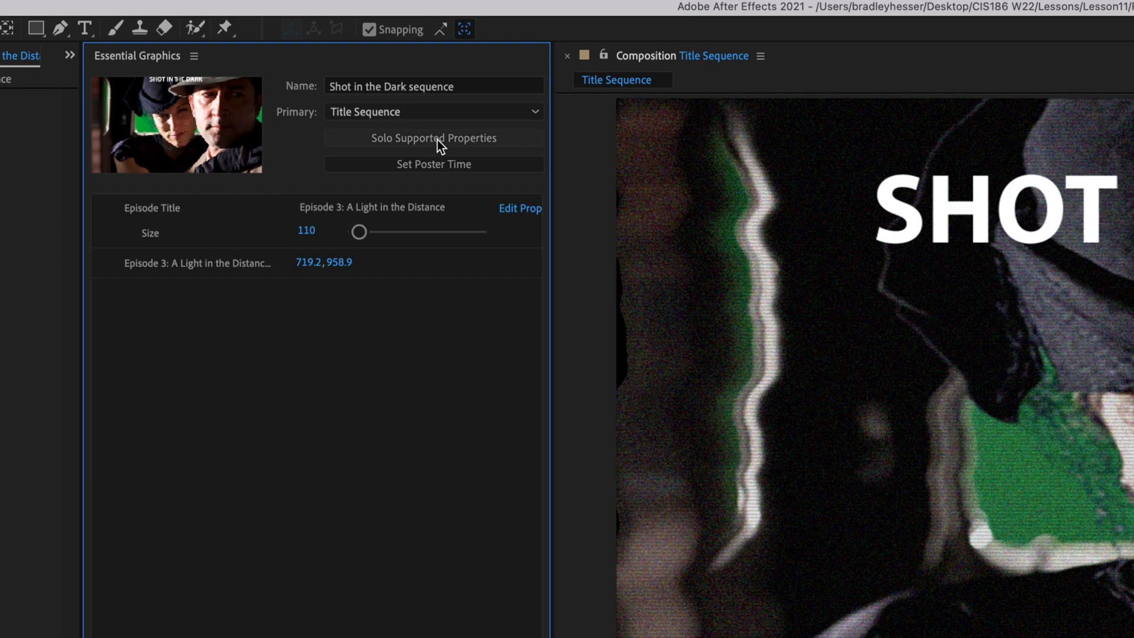
# Step: Solo the supported properties of Title Sequence and look through the properties listed for all layers
pyautogui.click(437, 140)
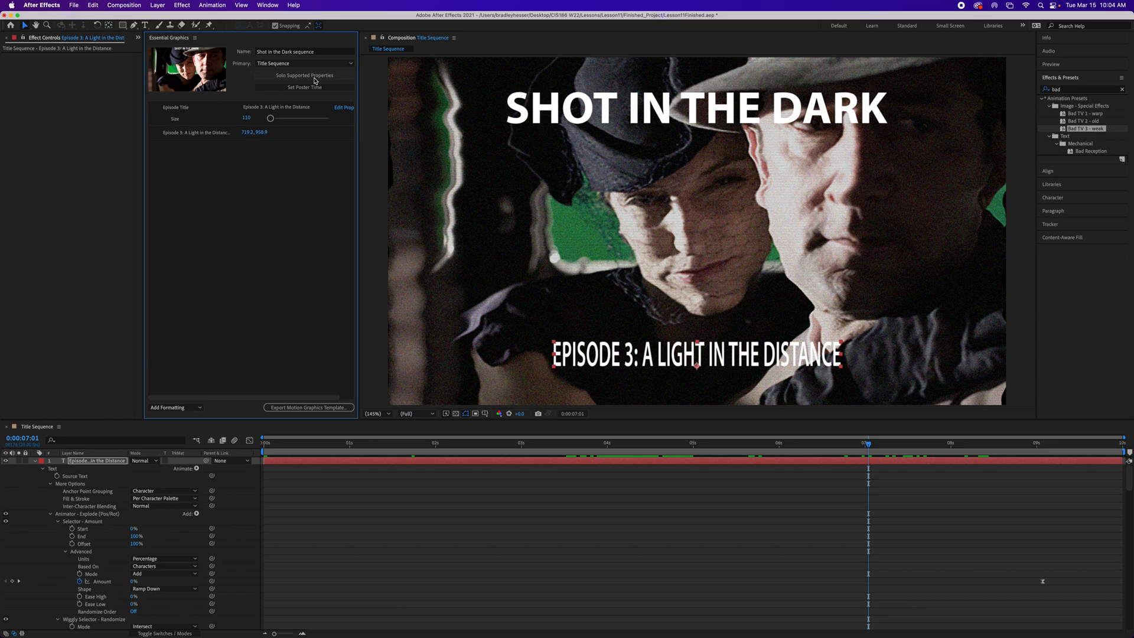
pyautogui.scroll(-5, 181, 503)
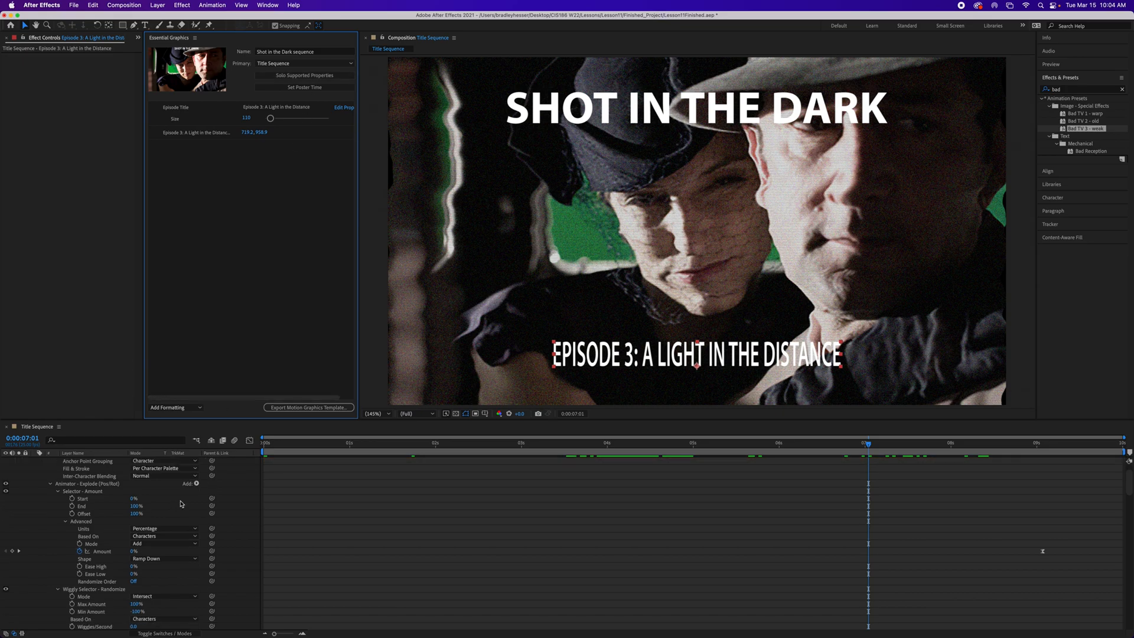
pyautogui.scroll(-6, 180, 502)
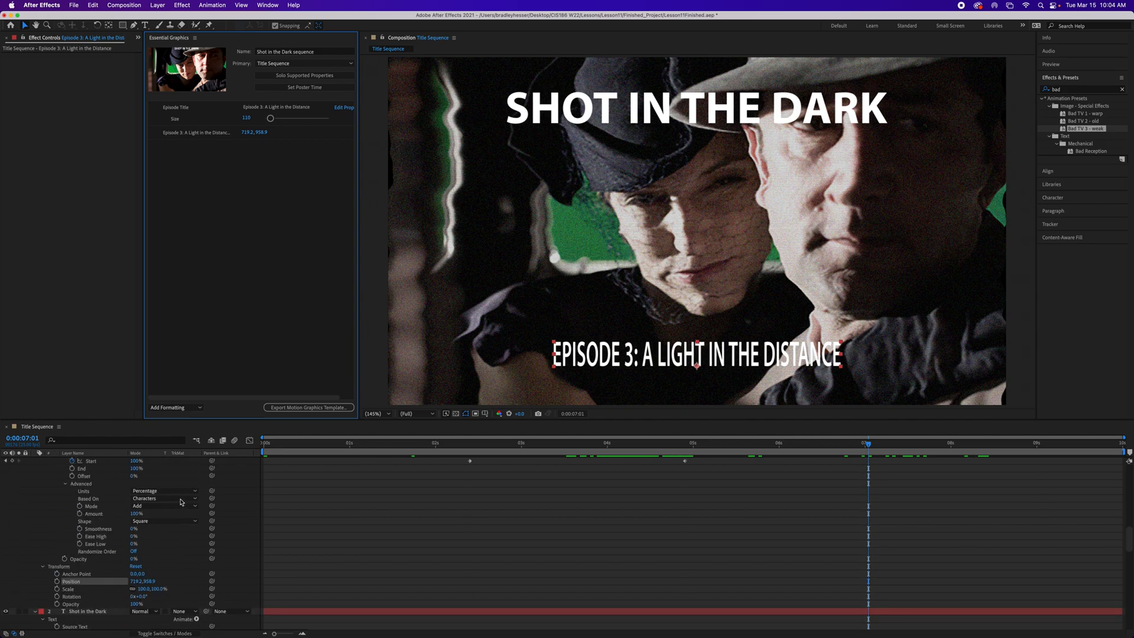
pyautogui.scroll(-8, 181, 500)
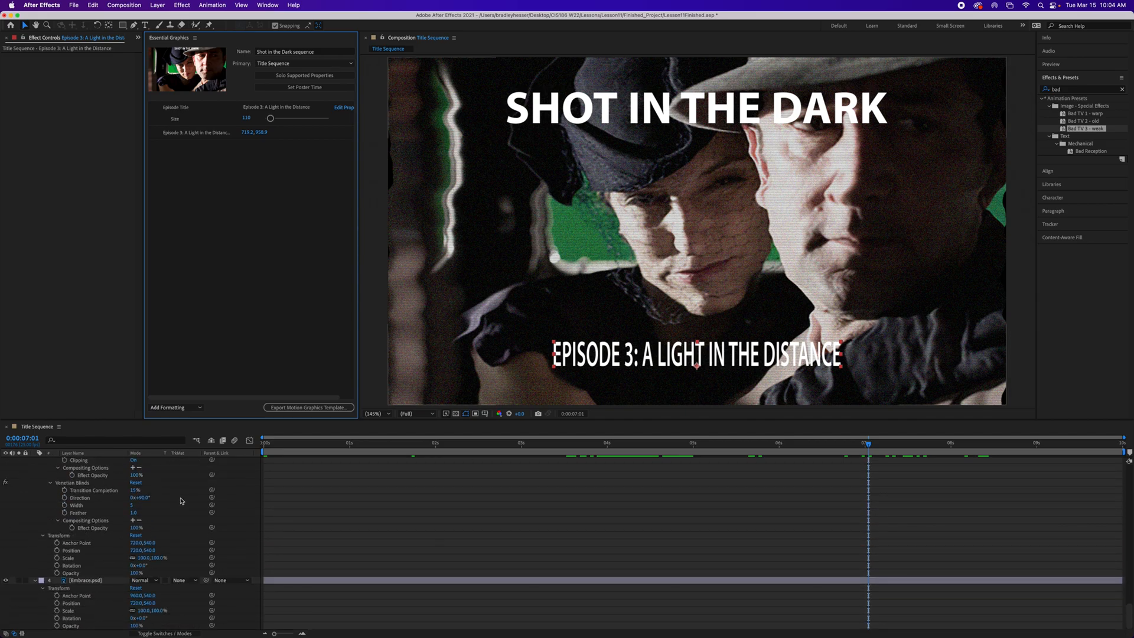
pyautogui.scroll(20, 181, 500)
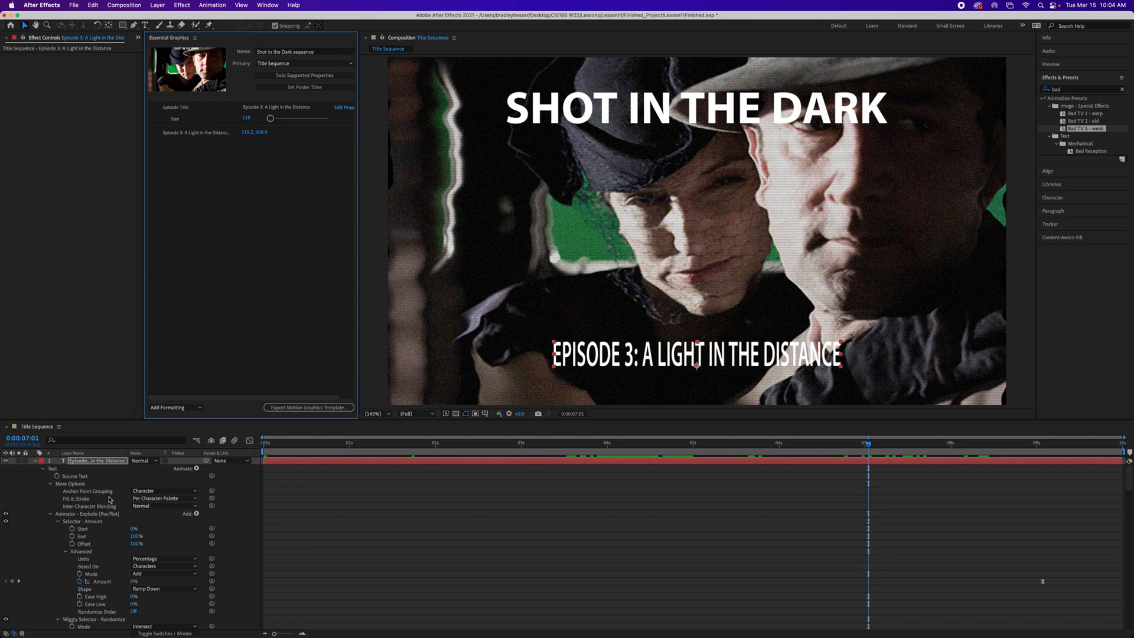
# Step: Collapse the two text layers and add the Background Effect layer's Color Balance (HLS) Lightness and Saturation to the template
pyautogui.click(37, 463)
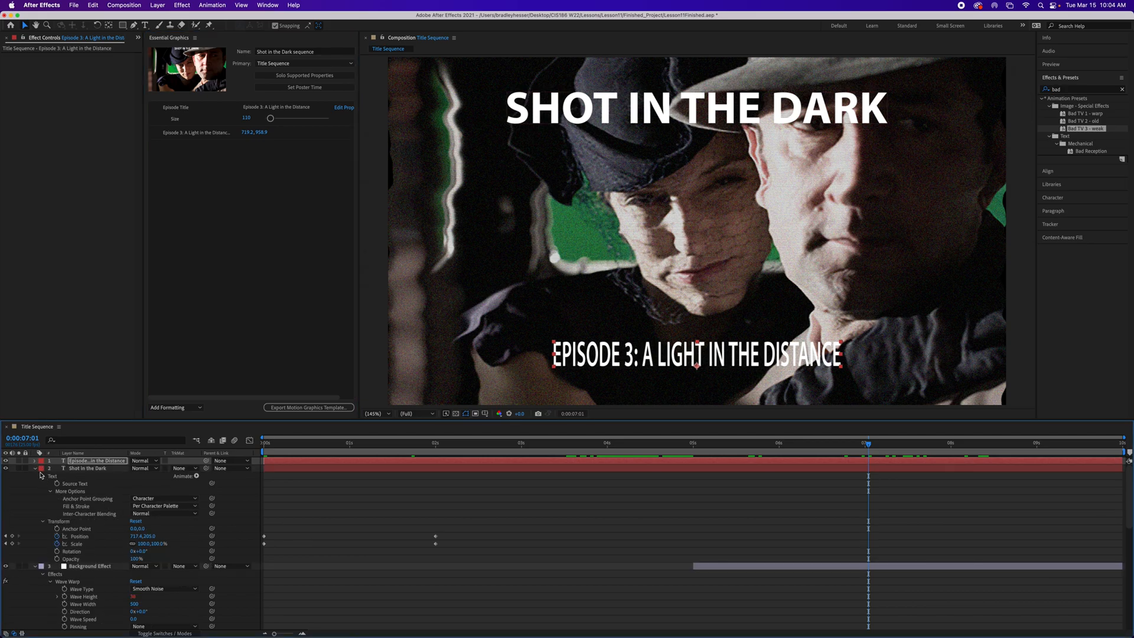
pyautogui.click(35, 468)
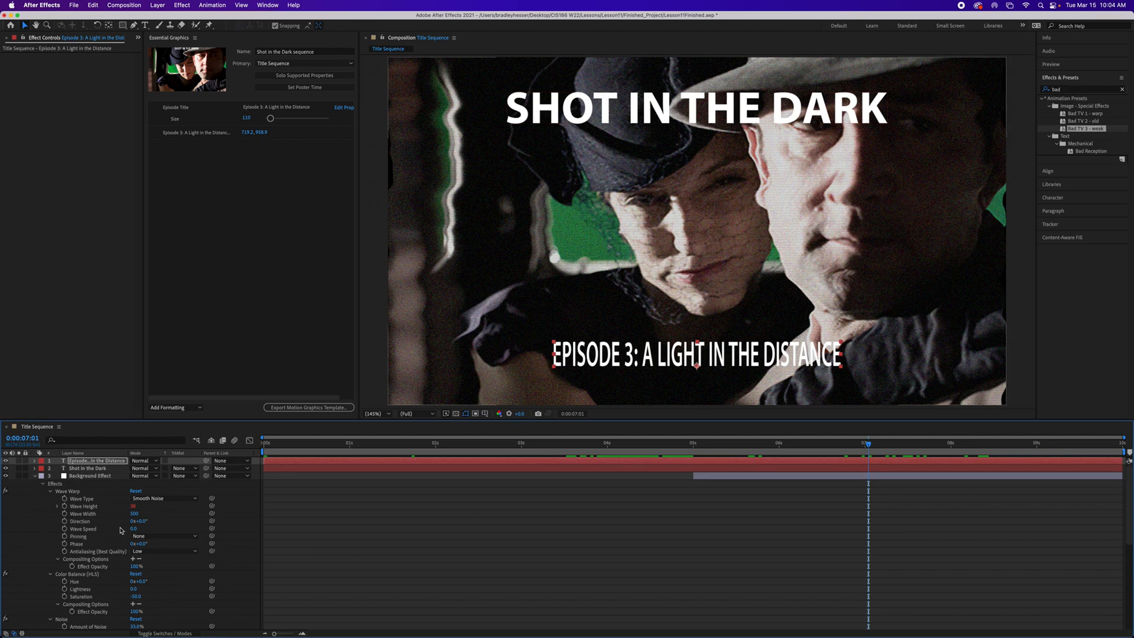
pyautogui.scroll(-5, 121, 529)
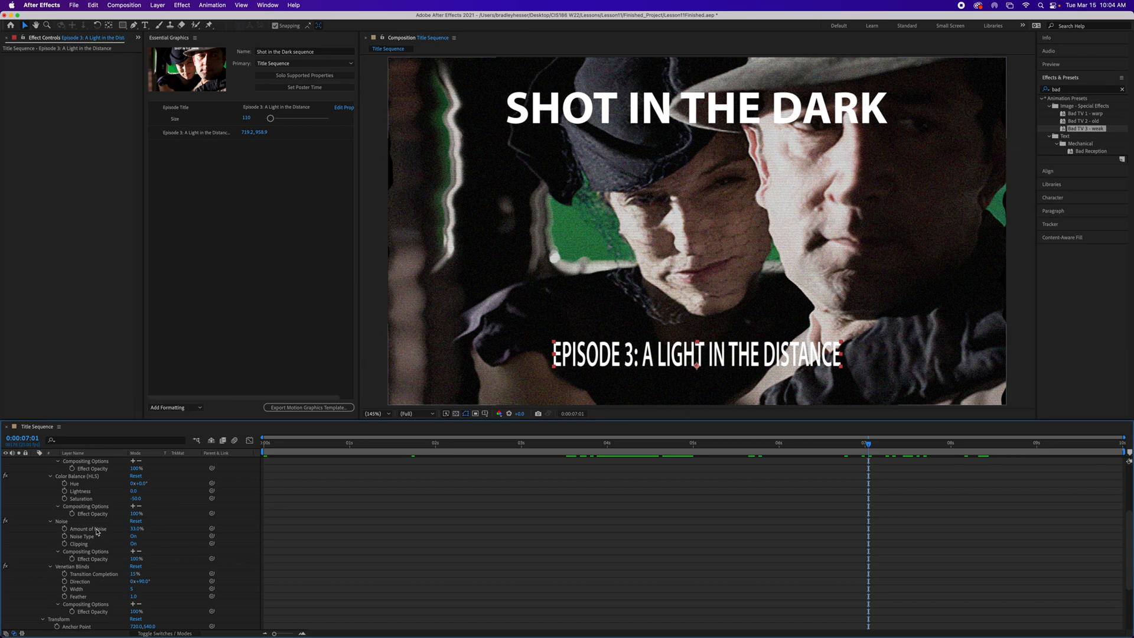
pyautogui.scroll(1, 97, 531)
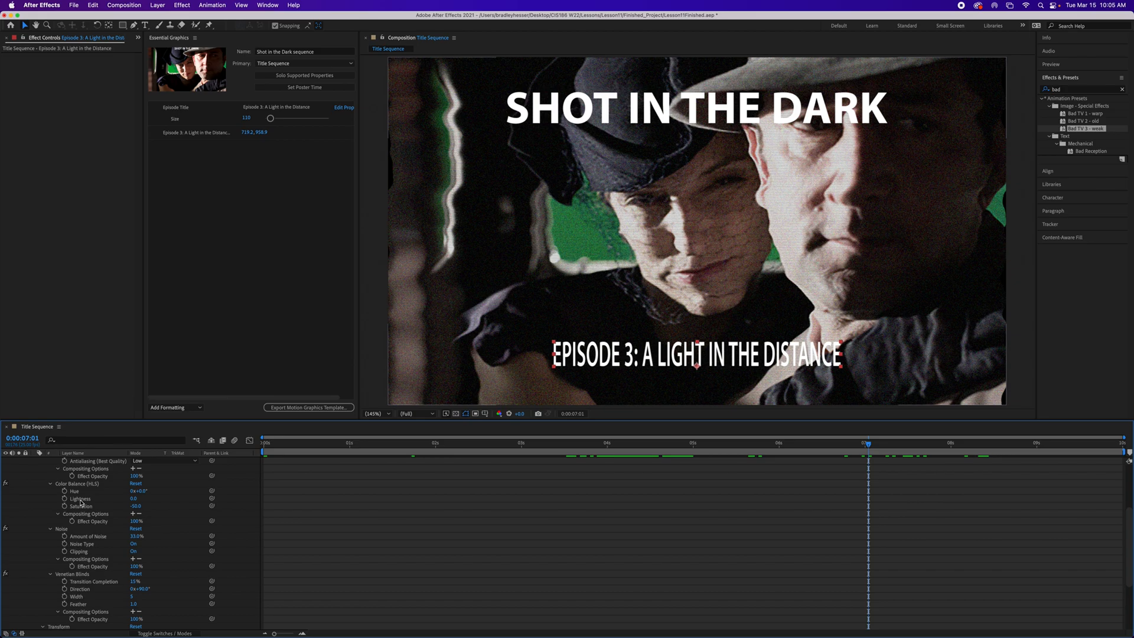
pyautogui.moveTo(81, 503); pyautogui.dragTo(222, 235)
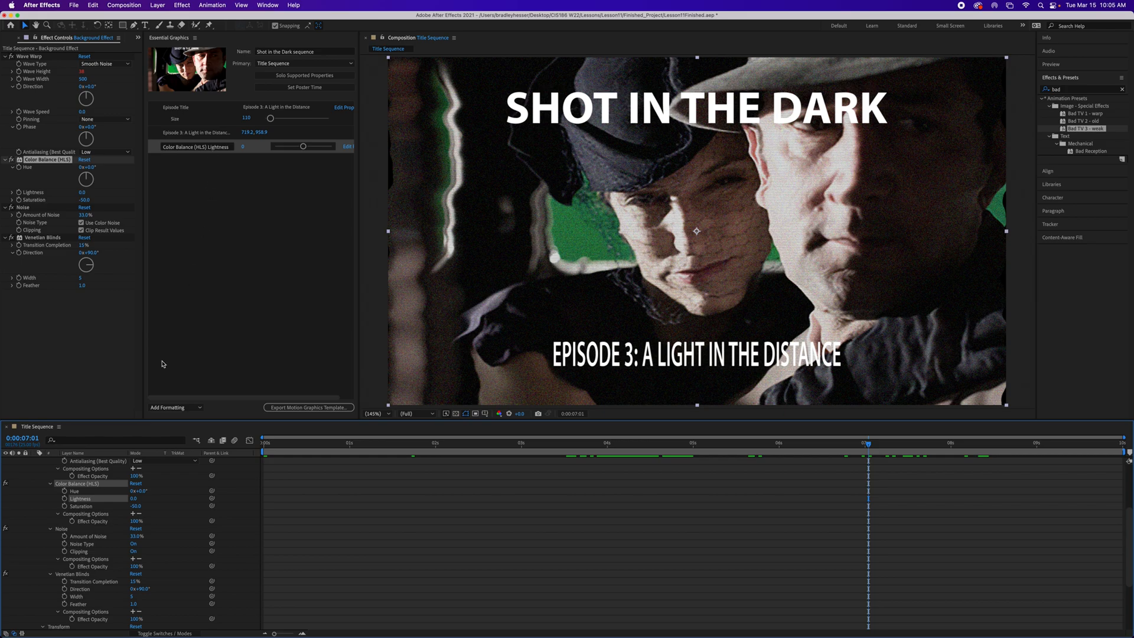
pyautogui.click(81, 507)
pyautogui.moveTo(82, 509); pyautogui.dragTo(230, 297)
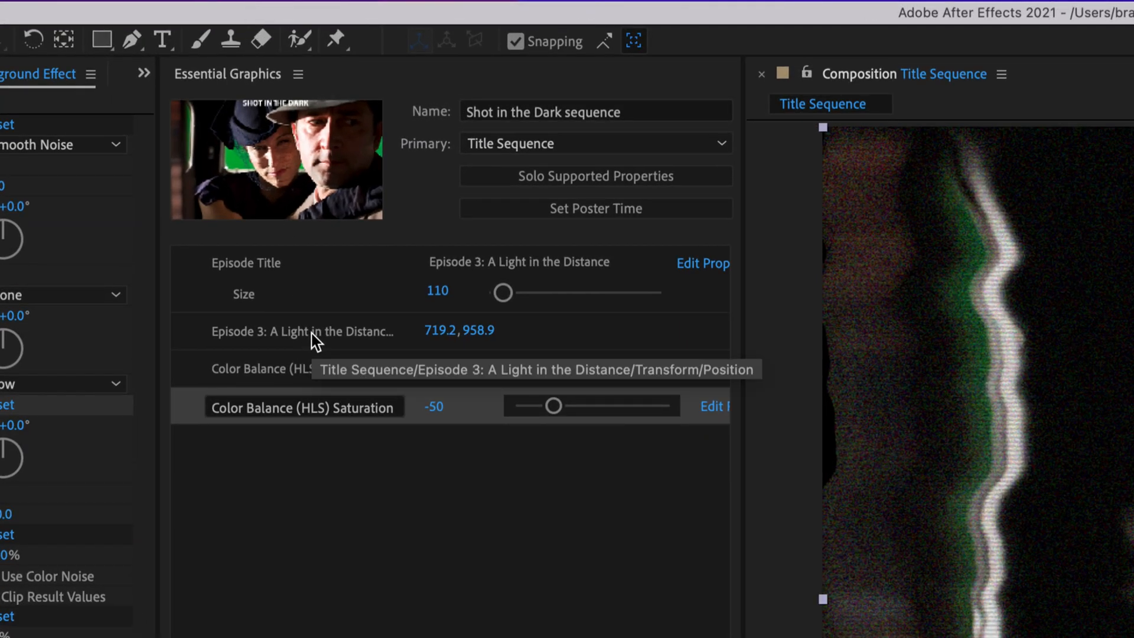
# Step: Shorten the name of the episode title's position property in the template to "Position"
pyautogui.click(312, 331)
pyautogui.click(312, 334)
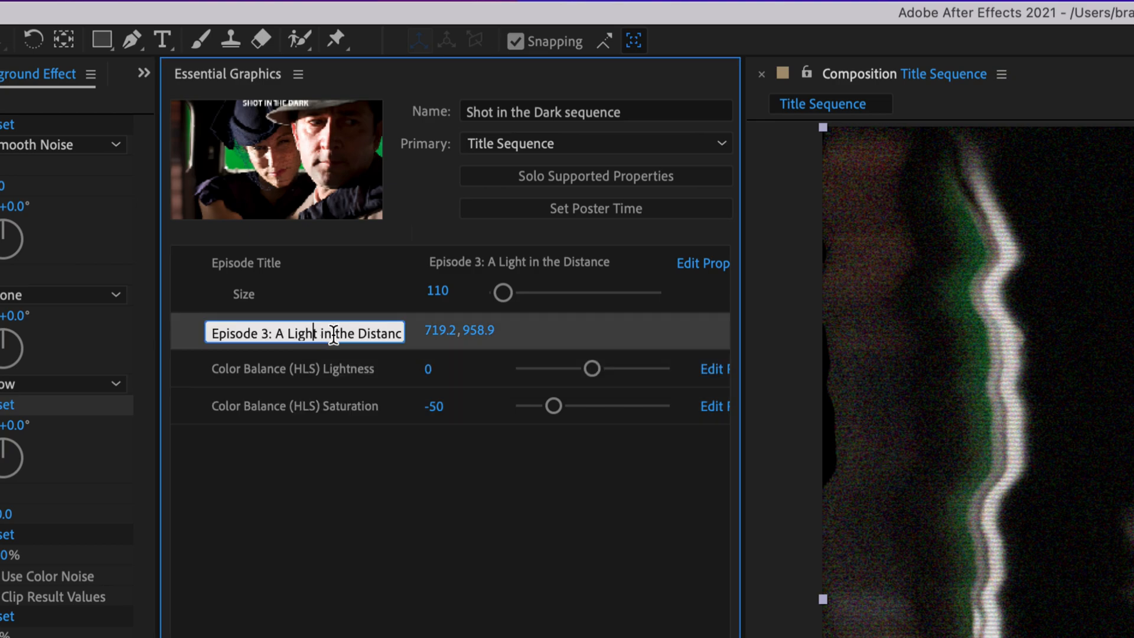
pyautogui.moveTo(345, 335); pyautogui.dragTo(427, 339)
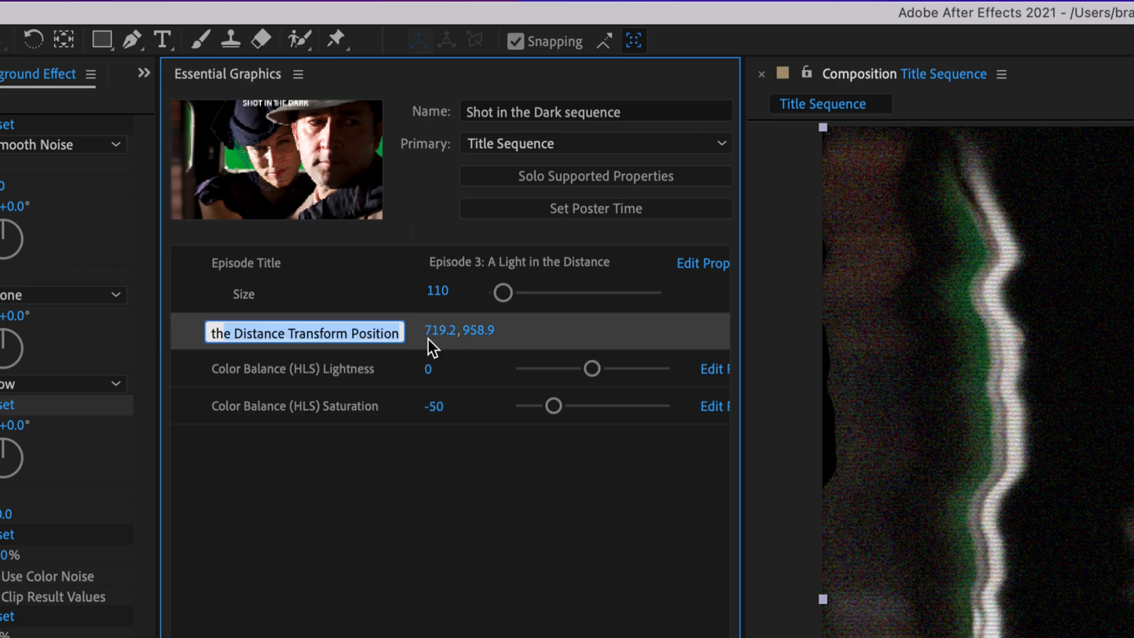
pyautogui.click(353, 338)
pyautogui.moveTo(352, 335); pyautogui.dragTo(168, 328)
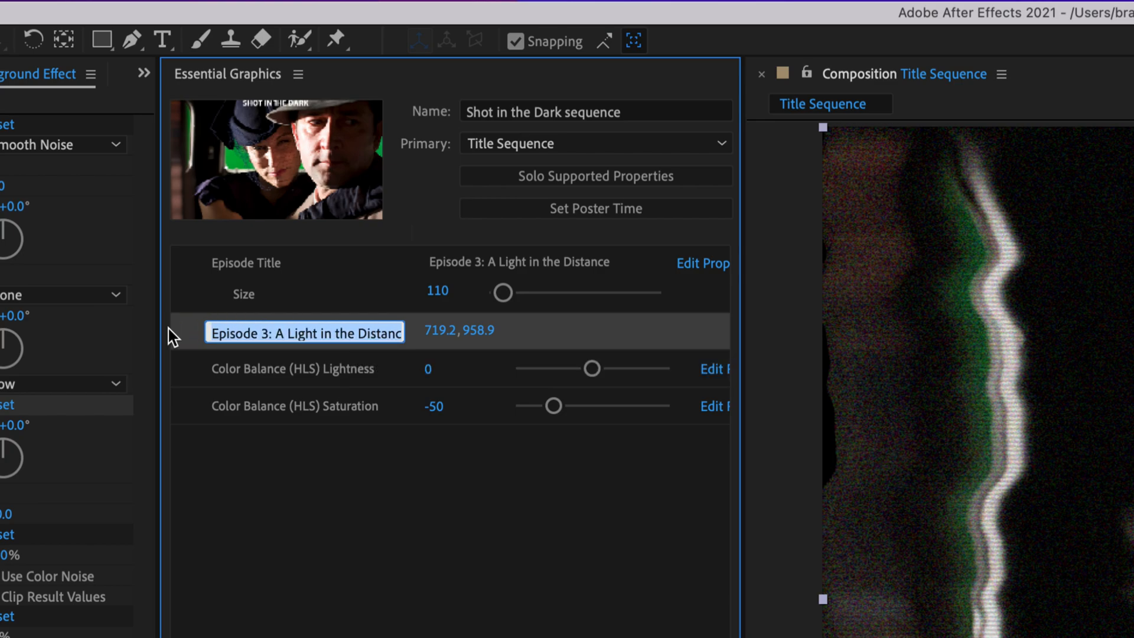
pyautogui.press('BackSpace')
pyautogui.press('Return')
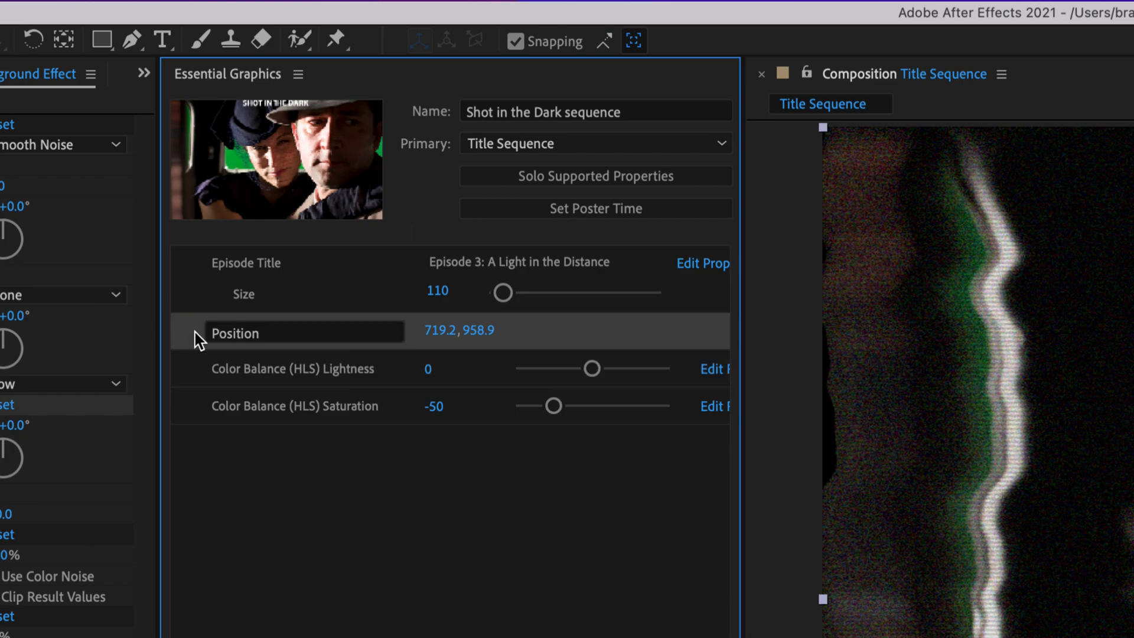
# Step: Shorten the names of the two Color Balance (HLS) properties in the template to "Lightness" and "Saturation"
pyautogui.click(295, 373)
pyautogui.click(301, 372)
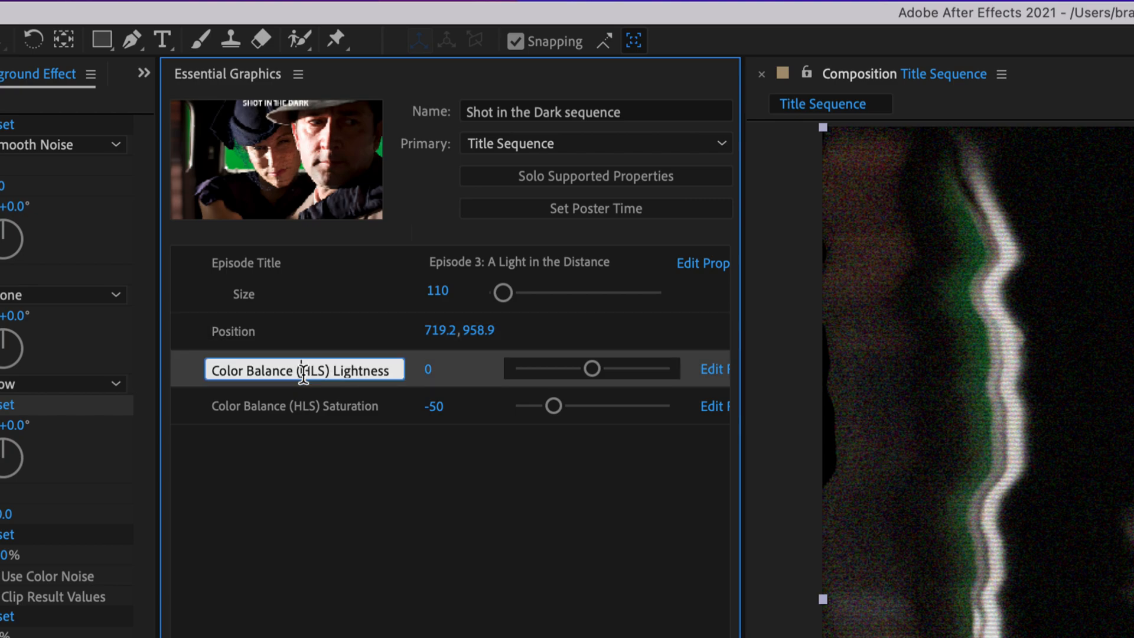
pyautogui.moveTo(333, 371); pyautogui.dragTo(204, 364)
pyautogui.press('BackSpace')
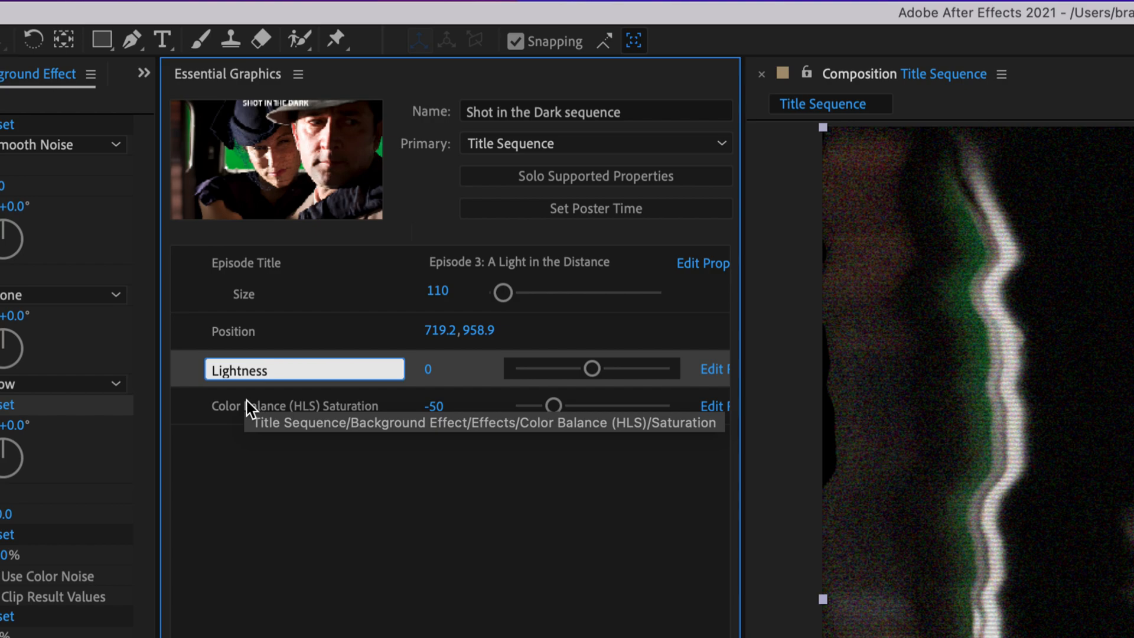
pyautogui.click(247, 405)
pyautogui.click(313, 407)
pyautogui.moveTo(334, 407); pyautogui.dragTo(189, 419)
pyautogui.press('BackSpace')
pyautogui.click(242, 443)
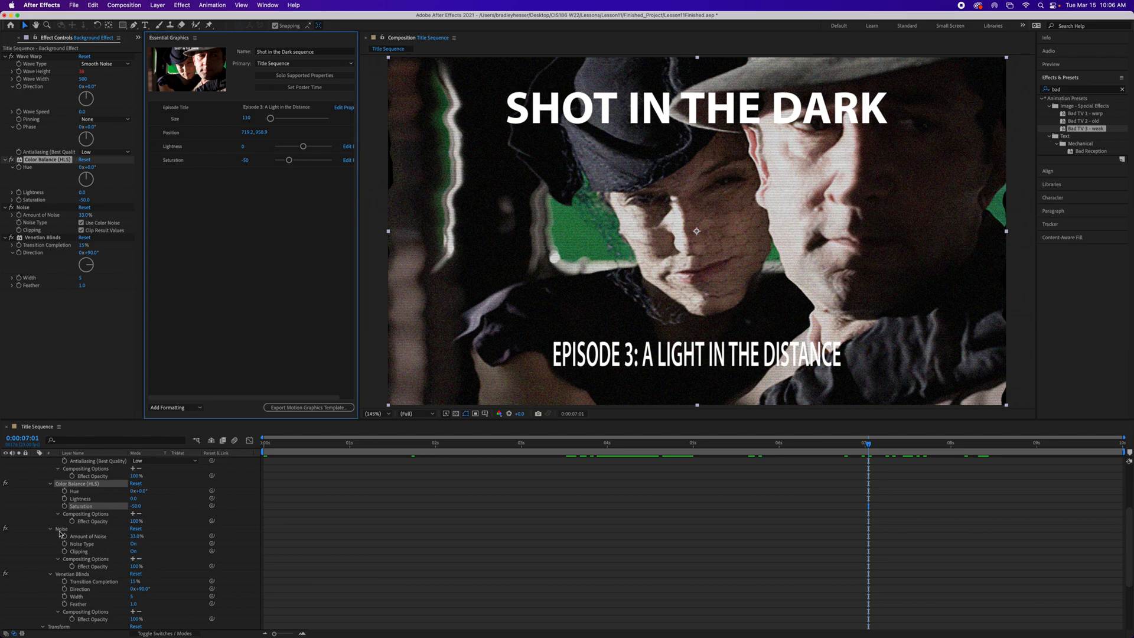
# Step: Add the Noise effect's Amount of Noise property to the template and shorten its name to "Amount of Noise"
pyautogui.click(89, 537)
pyautogui.moveTo(89, 537); pyautogui.dragTo(223, 264)
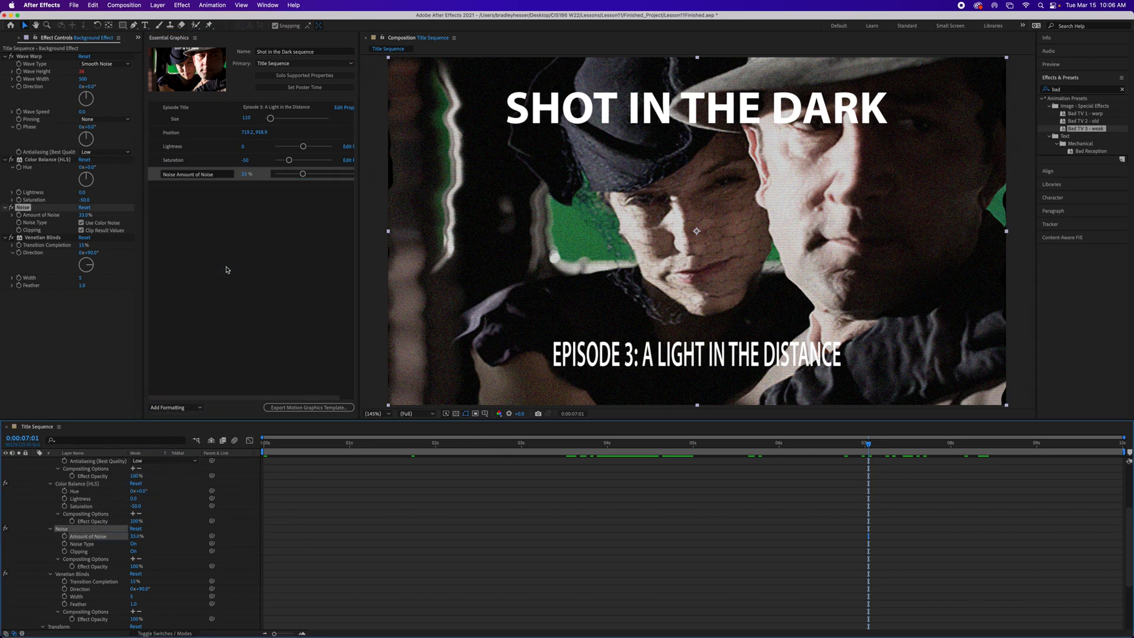
pyautogui.click(178, 174)
pyautogui.press('BackSpace')
pyautogui.press('BackSpace')
pyautogui.press('BackSpace')
pyautogui.press('BackSpace')
pyautogui.press('BackSpace')
pyautogui.press('BackSpace')
pyautogui.press('Return')
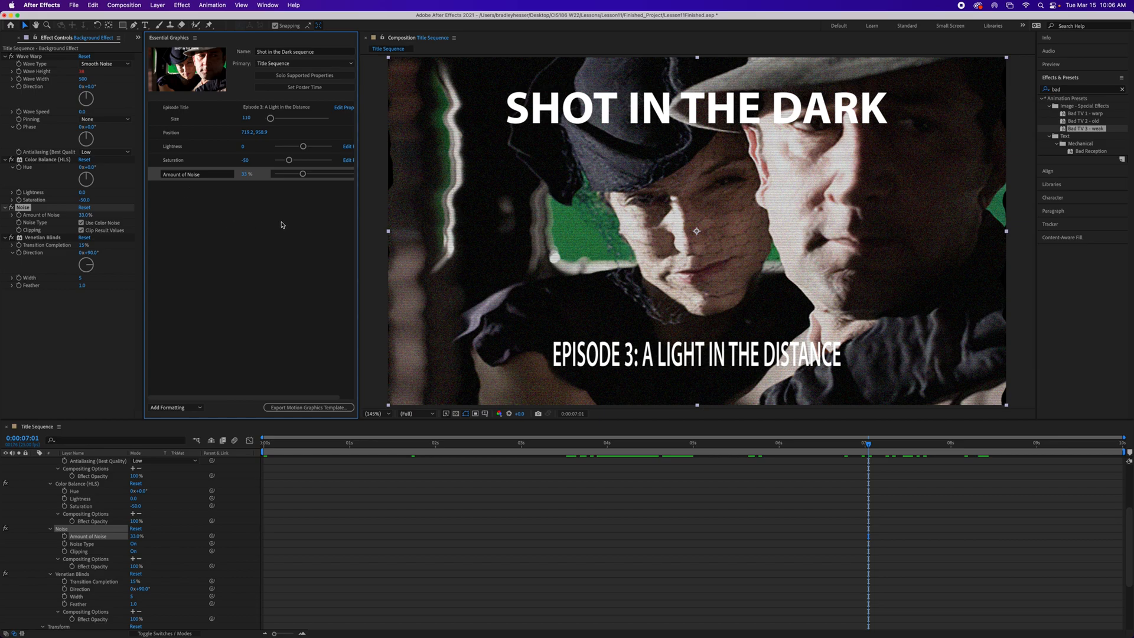
# Step: Test the template controls by raising Amount of Noise to about 81%, Saturation to 76, Lightness to 51, and enlarging the episode title
pyautogui.moveTo(302, 174); pyautogui.dragTo(346, 182)
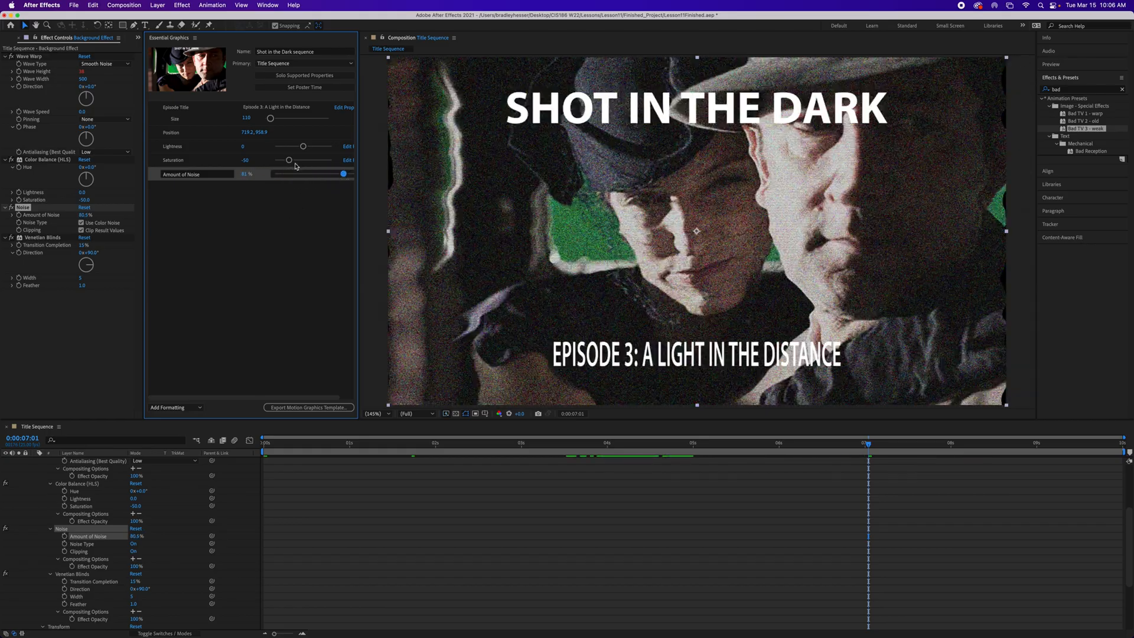
pyautogui.moveTo(289, 160); pyautogui.dragTo(326, 164)
pyautogui.moveTo(303, 146); pyautogui.dragTo(306, 122)
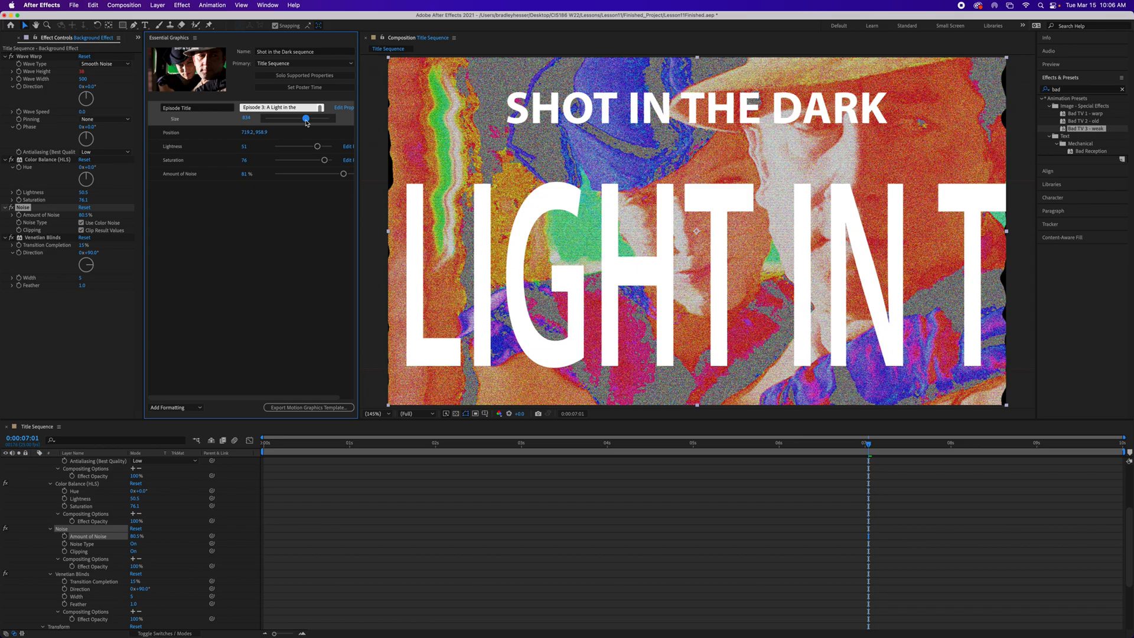
# Step: Undo the test changes to the episode title size, Lightness, Saturation and Amount of Noise, and save the project
pyautogui.press('super+z')
pyautogui.press('super+z')
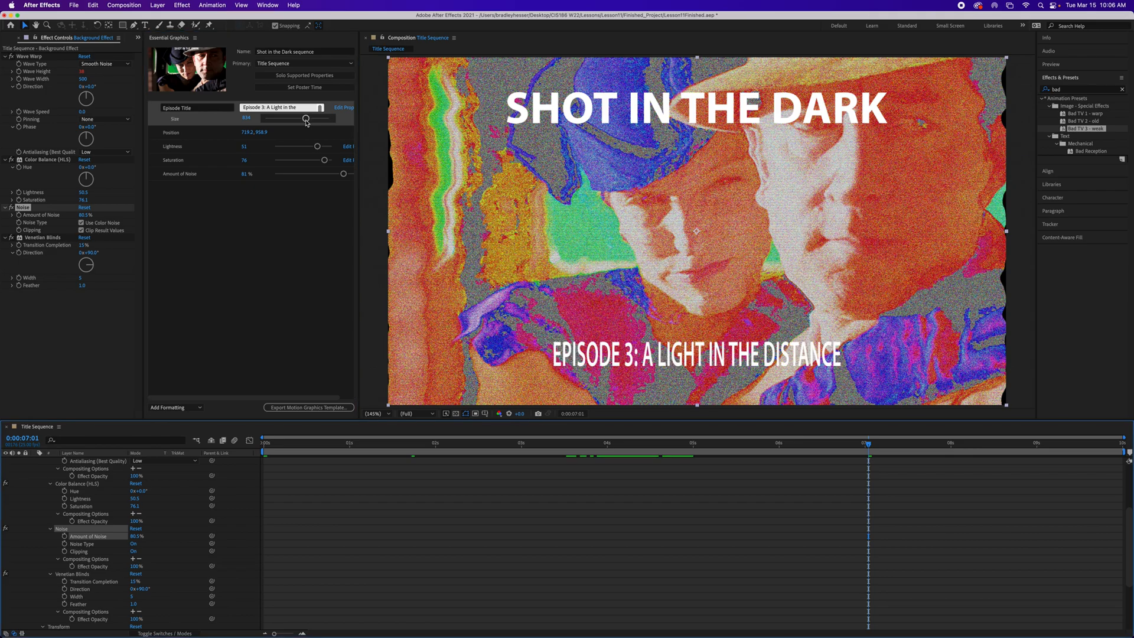
pyautogui.press('super+z')
pyautogui.press('super+z')
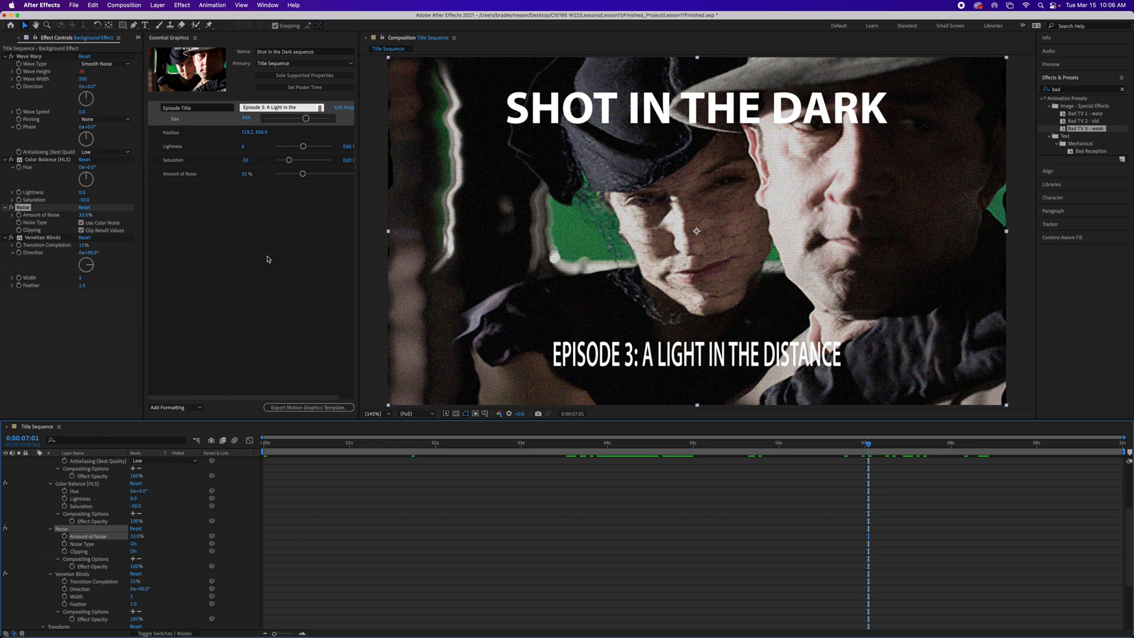
pyautogui.press('super+s')
pyautogui.click(77, 6)
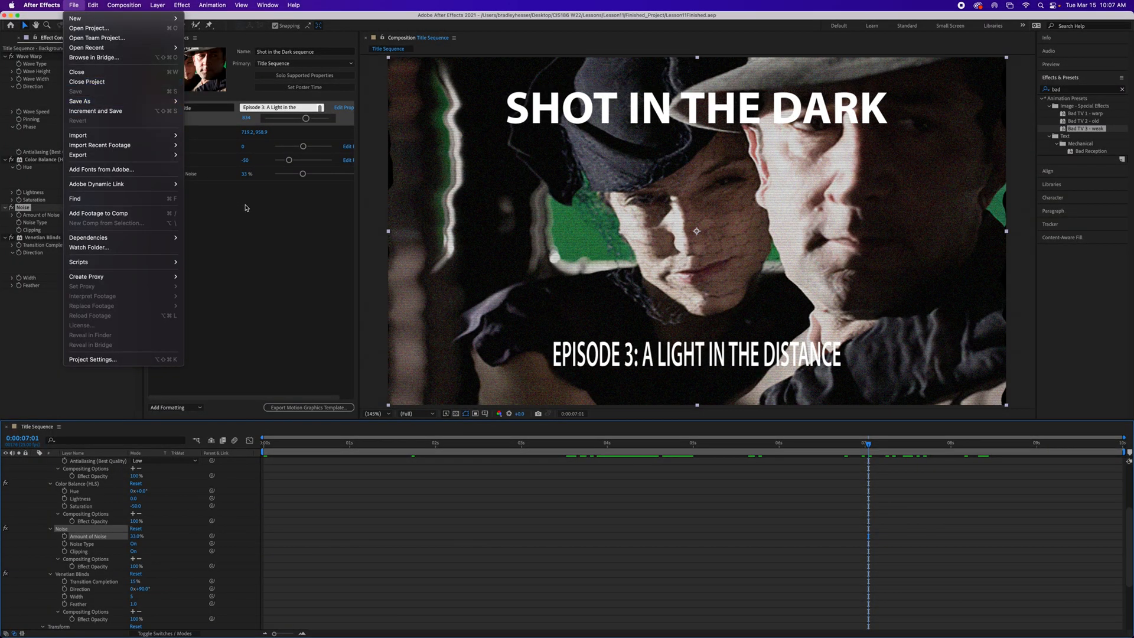
pyautogui.click(683, 428)
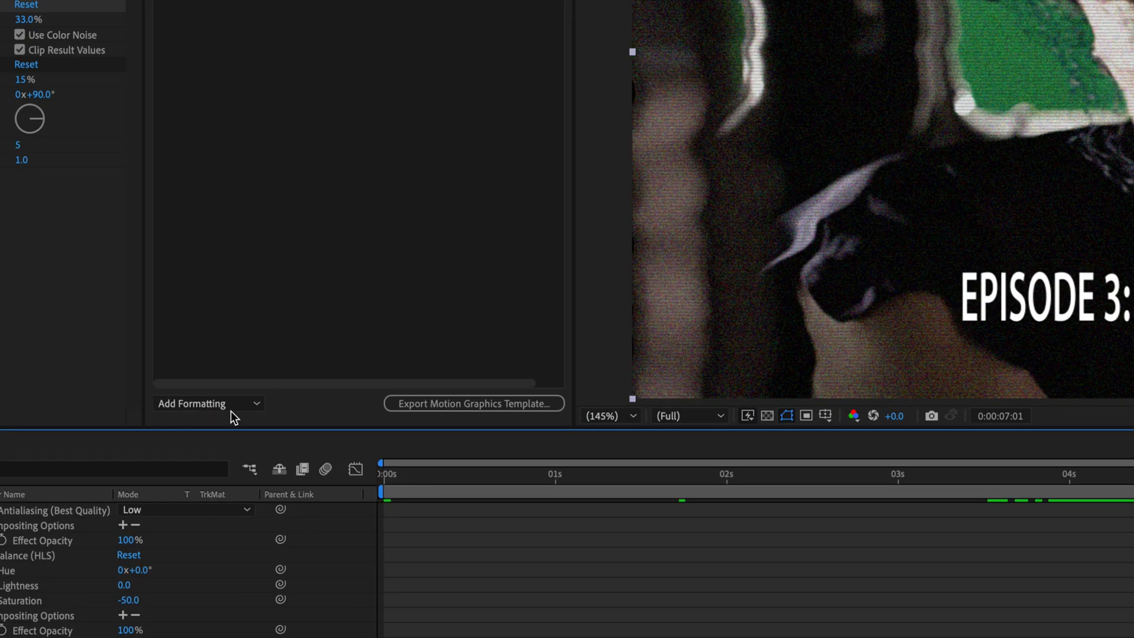
# Step: Add a group to the motion graphics template and name it "Episode Title"
pyautogui.click(258, 404)
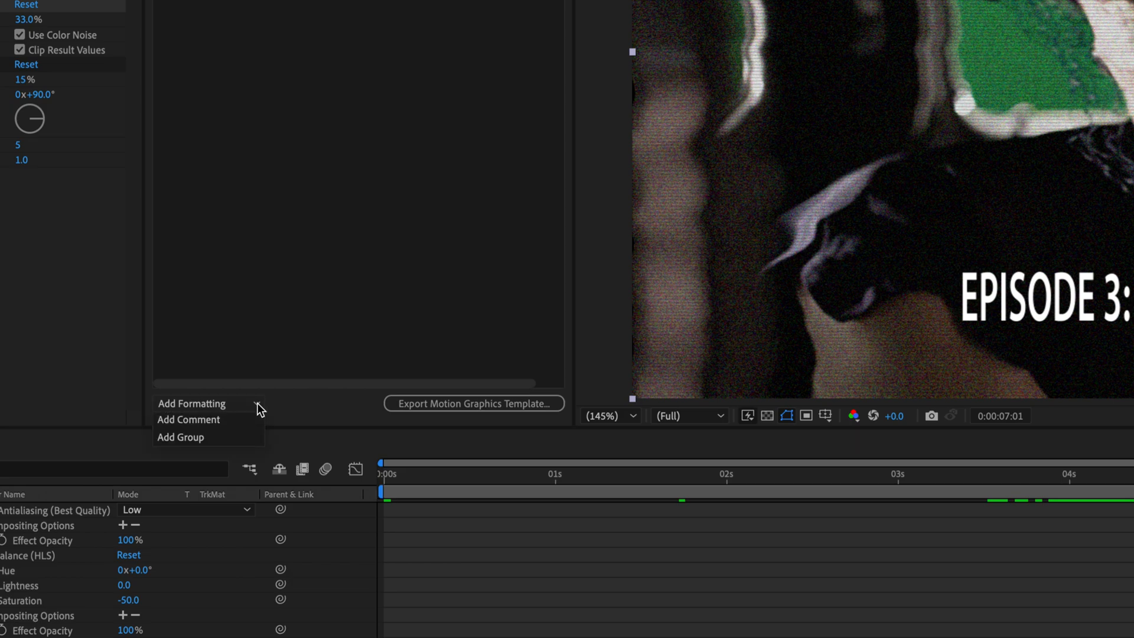
pyautogui.click(200, 434)
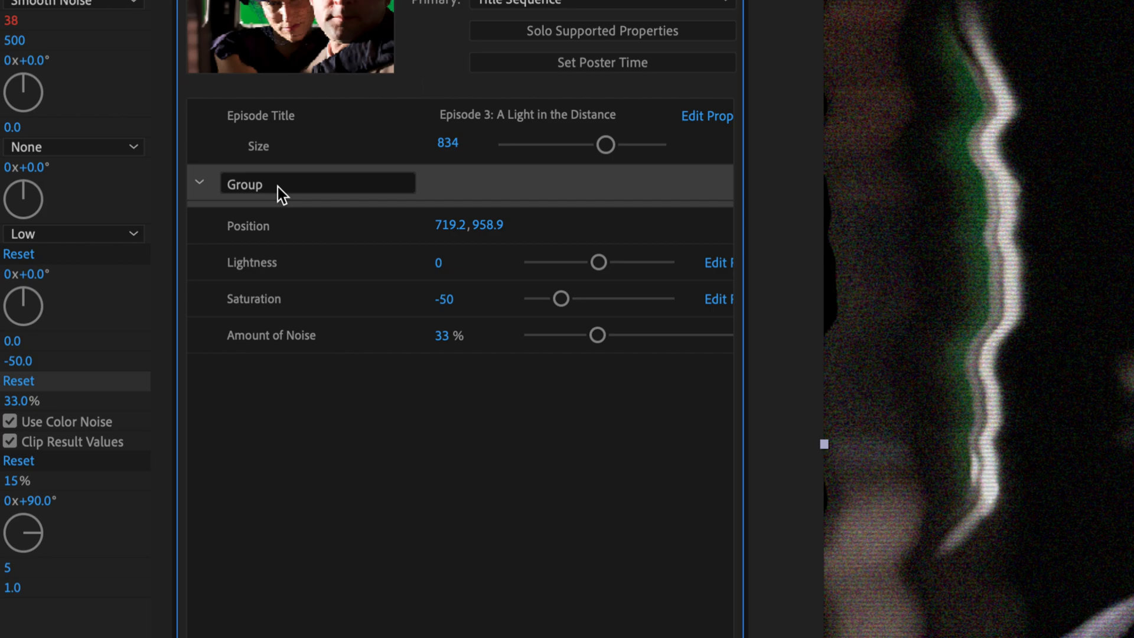
pyautogui.doubleClick(264, 186)
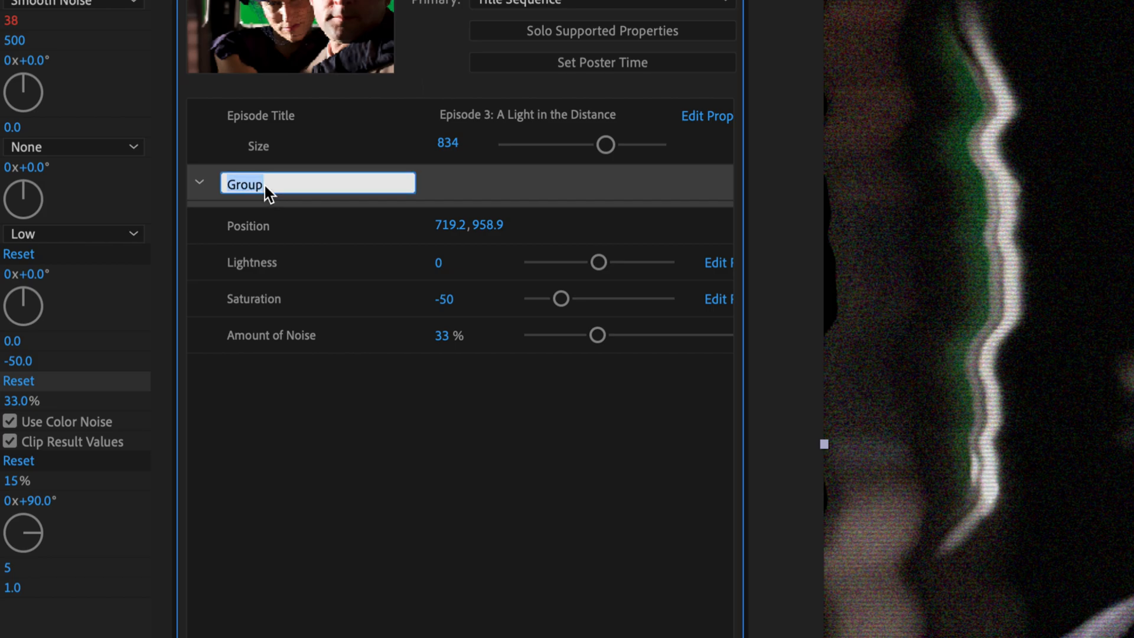
pyautogui.write('Episode Title')
pyautogui.press('Return')
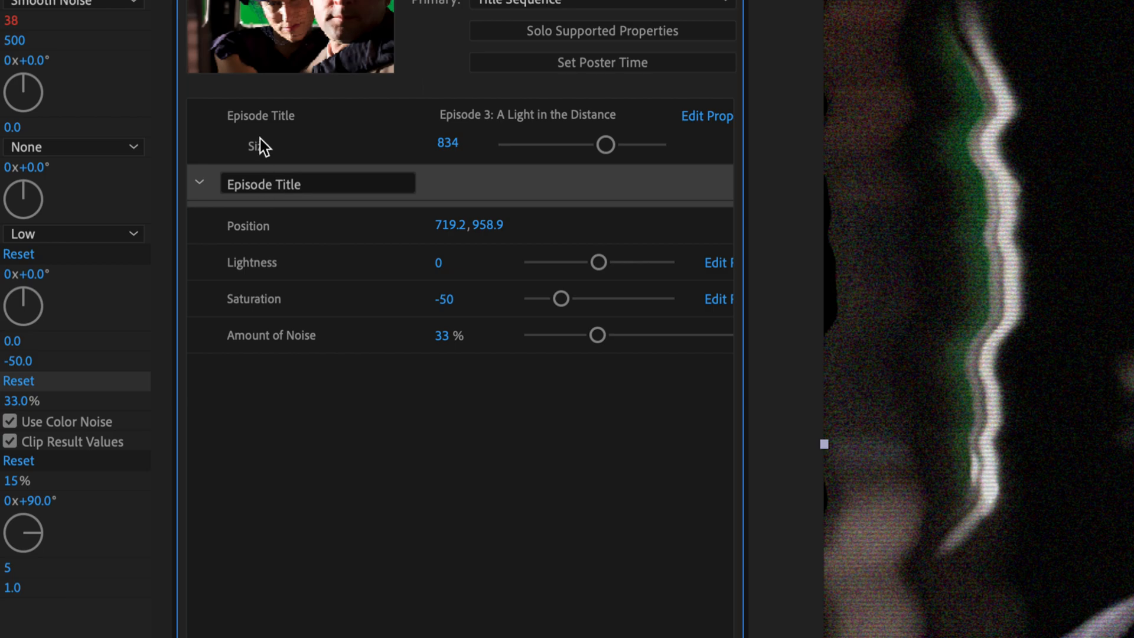
# Step: Move the Episode Title text property with its Size, and the Position property, into the Episode Title group
pyautogui.moveTo(260, 123); pyautogui.dragTo(256, 186)
pyautogui.moveTo(250, 229)
pyautogui.mouseDown()
pyautogui.moveTo(264, 125)
pyautogui.moveTo(228, 158)
pyautogui.moveTo(233, 232)
pyautogui.mouseUp()
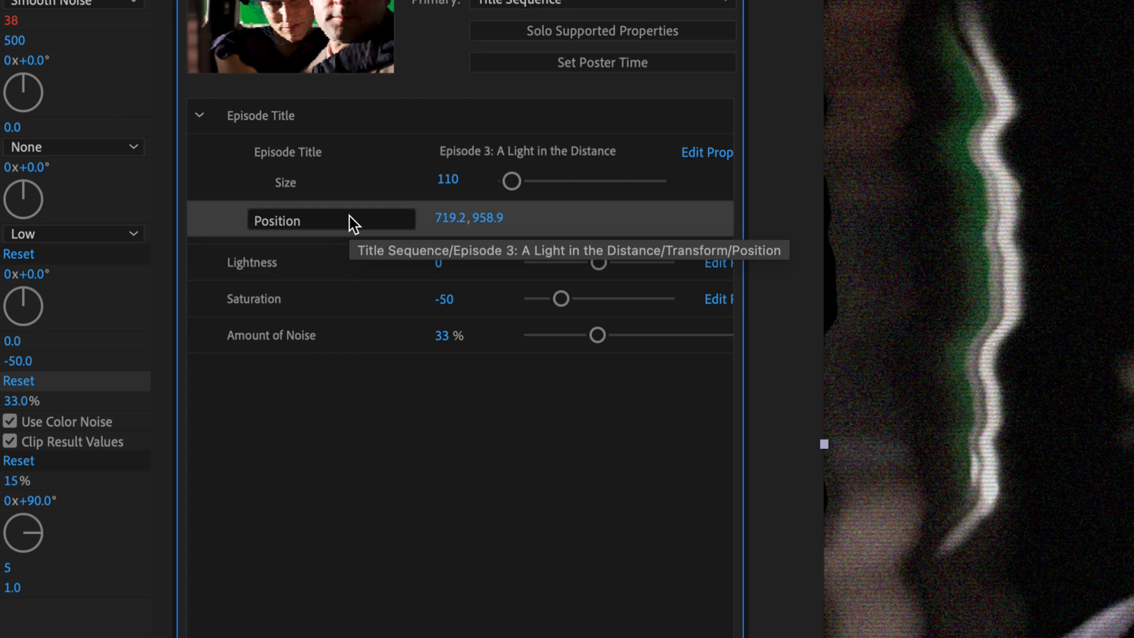
pyautogui.click(307, 421)
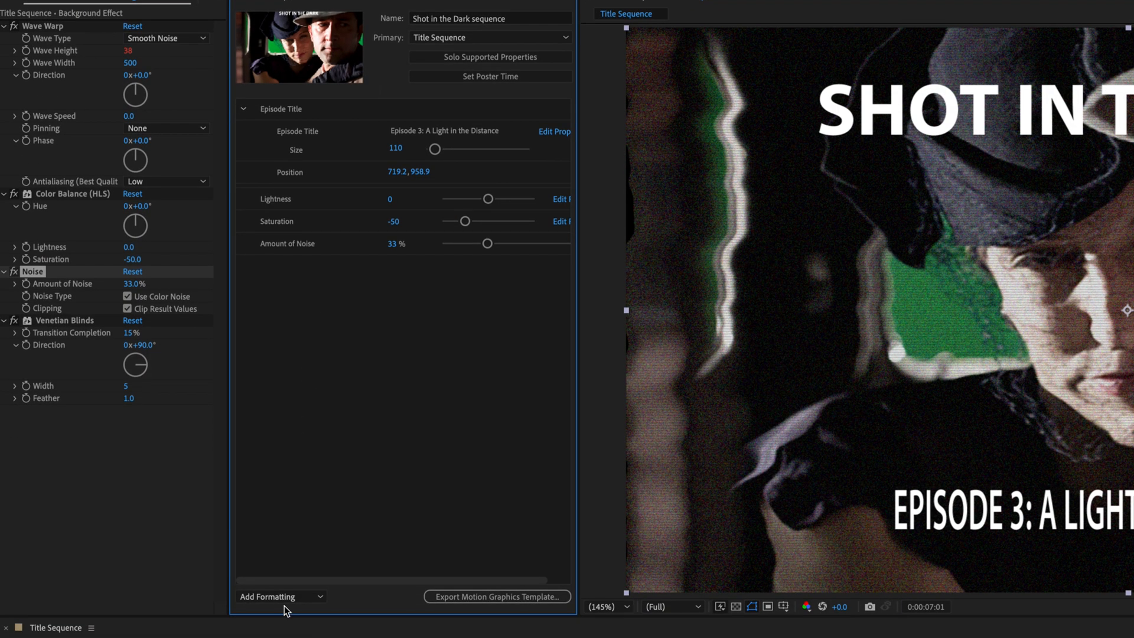
# Step: Add a second group to the template and name it "Background Effect"
pyautogui.click(285, 597)
pyautogui.click(287, 623)
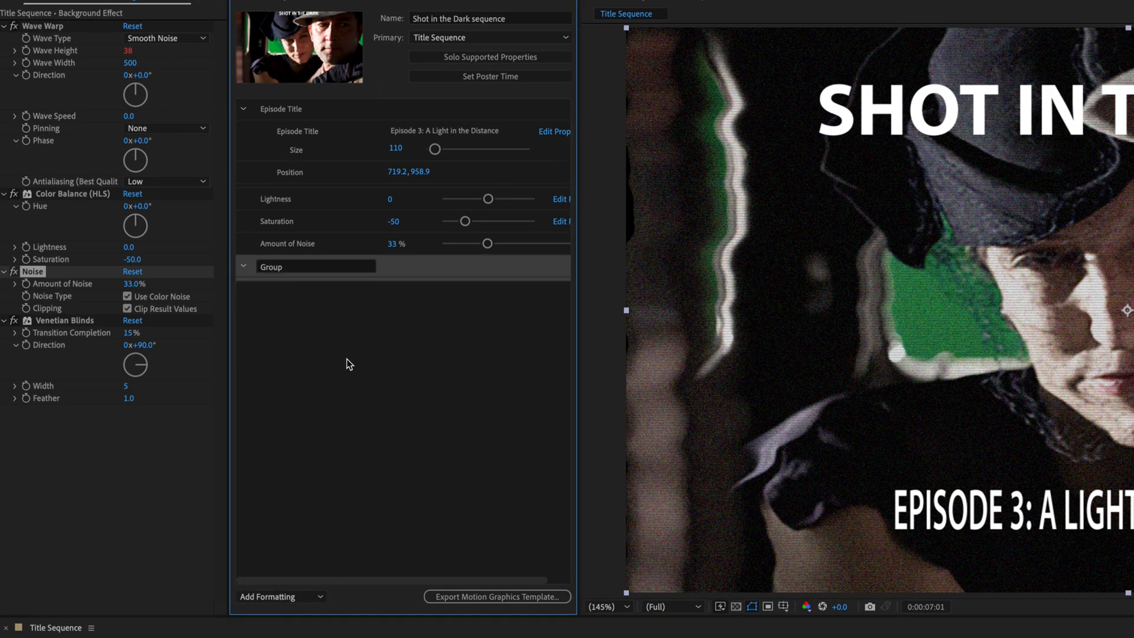
pyautogui.click(273, 270)
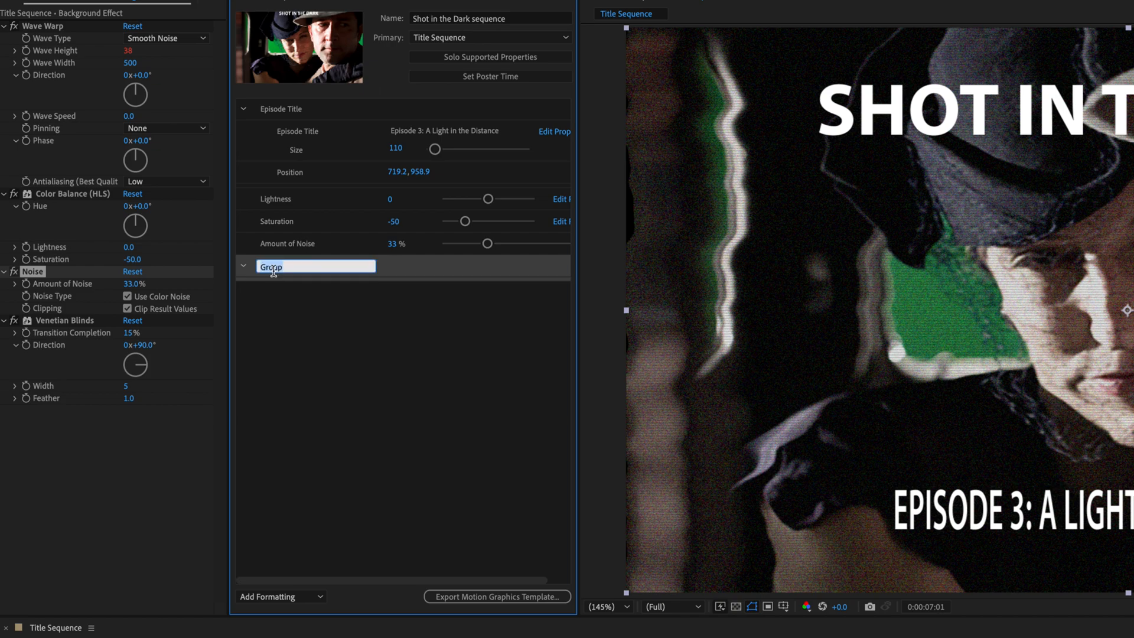
pyautogui.write('Backgou')
pyautogui.press('BackSpace')
pyautogui.press('BackSpace')
pyautogui.write('round Effect')
pyautogui.press('Return')
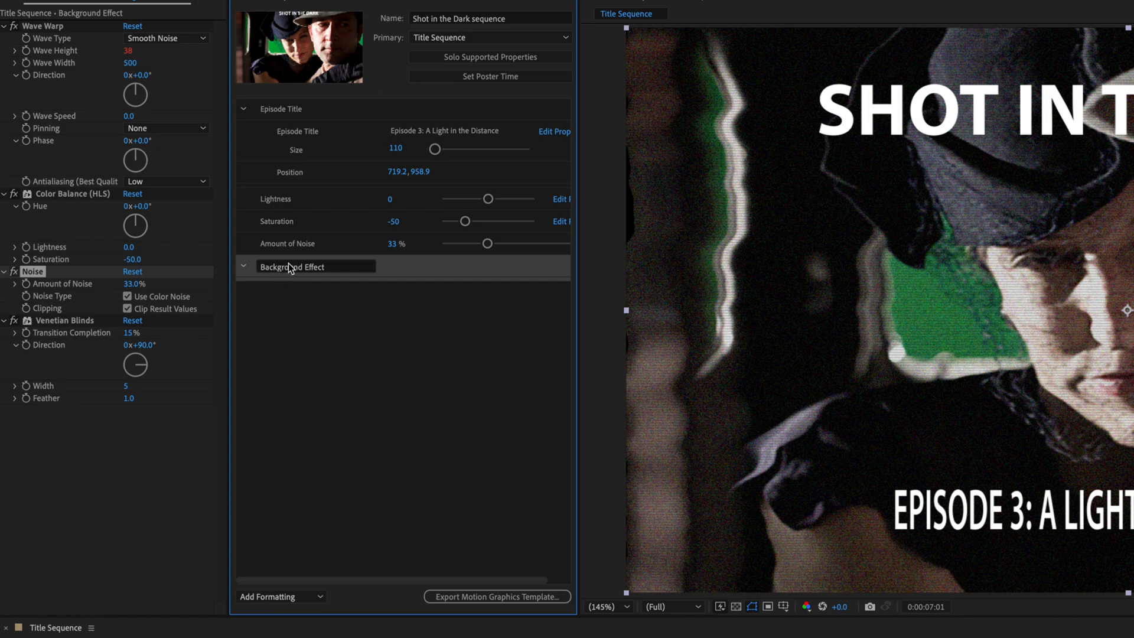
# Step: Move the Lightness, Saturation and Amount of Noise properties into the Background Effect group
pyautogui.click(282, 203)
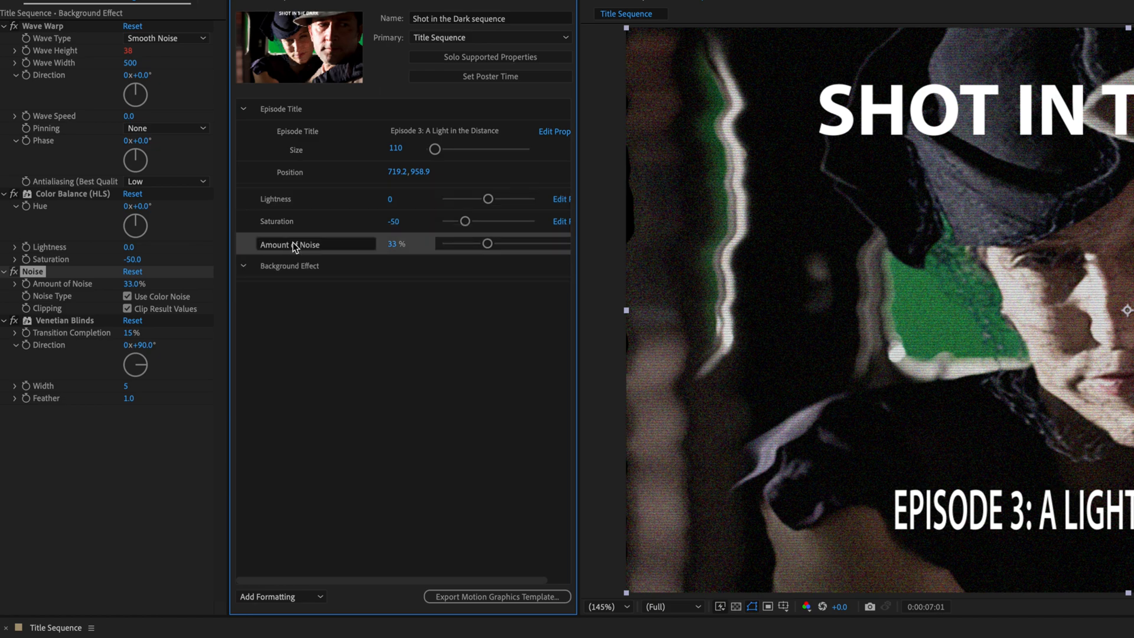
pyautogui.click(333, 201)
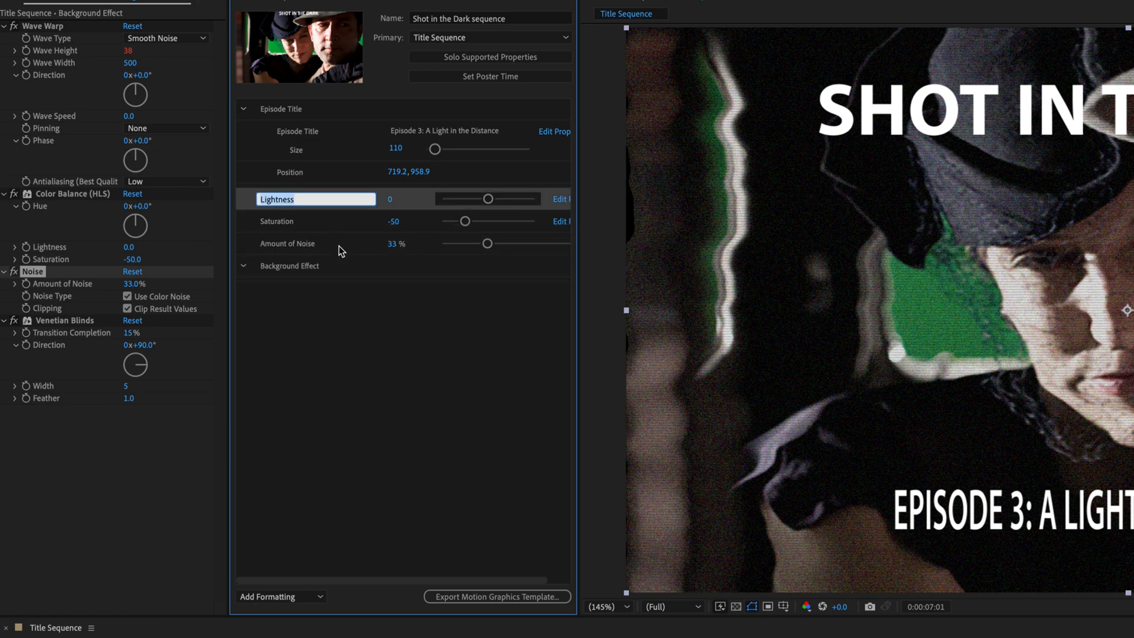
pyautogui.moveTo(407, 205); pyautogui.dragTo(384, 272)
pyautogui.click(405, 203)
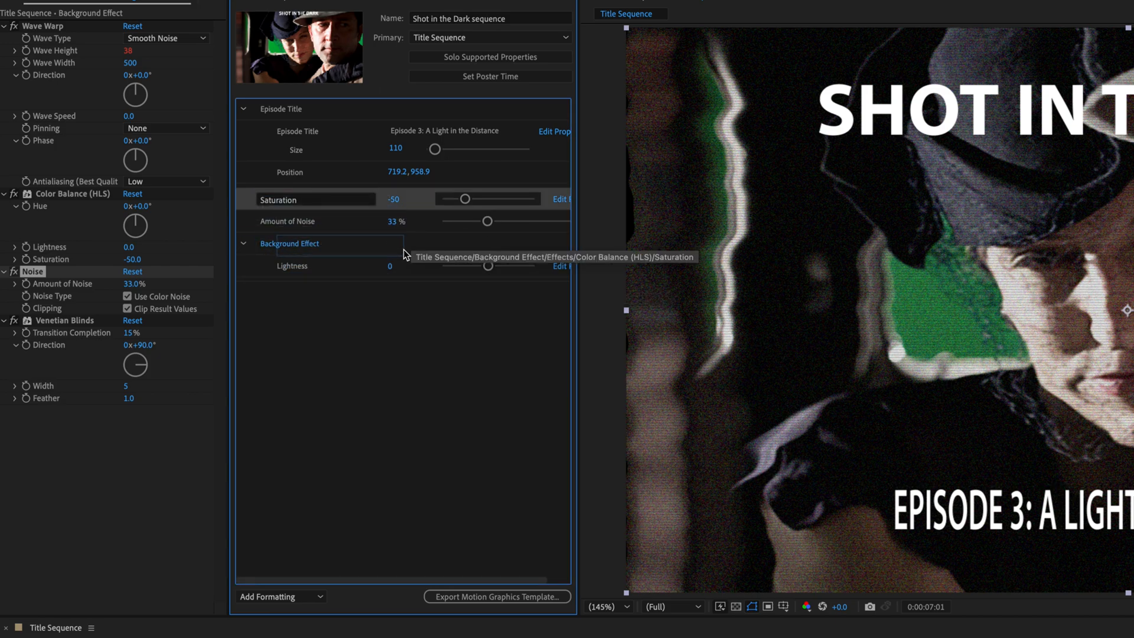
pyautogui.moveTo(403, 246); pyautogui.dragTo(402, 246)
pyautogui.moveTo(423, 199); pyautogui.dragTo(406, 226)
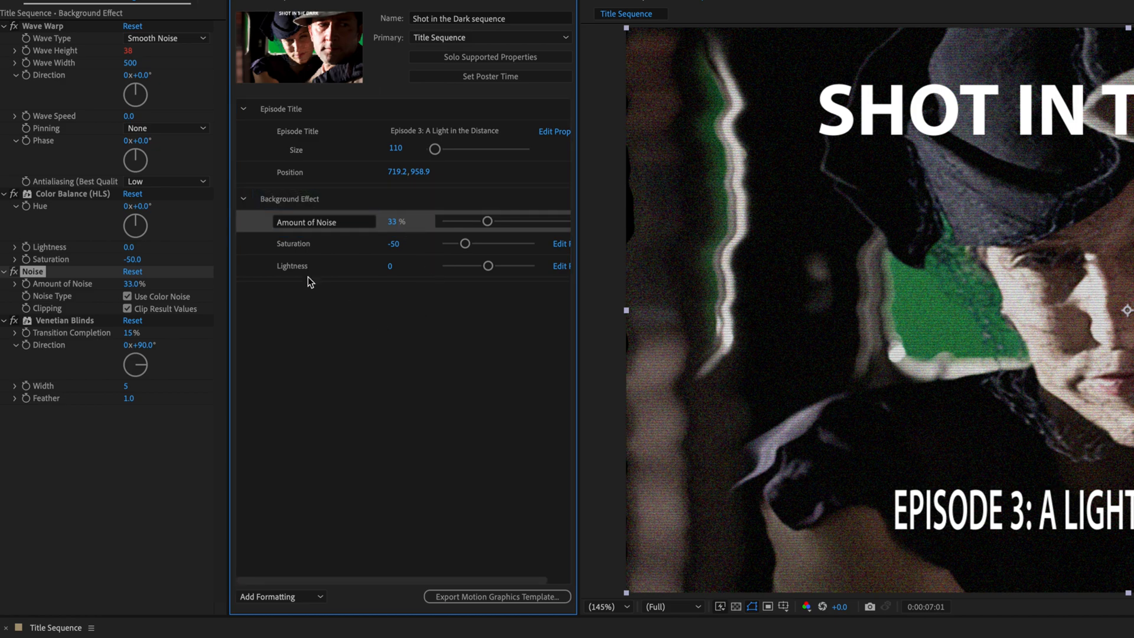
pyautogui.click(374, 369)
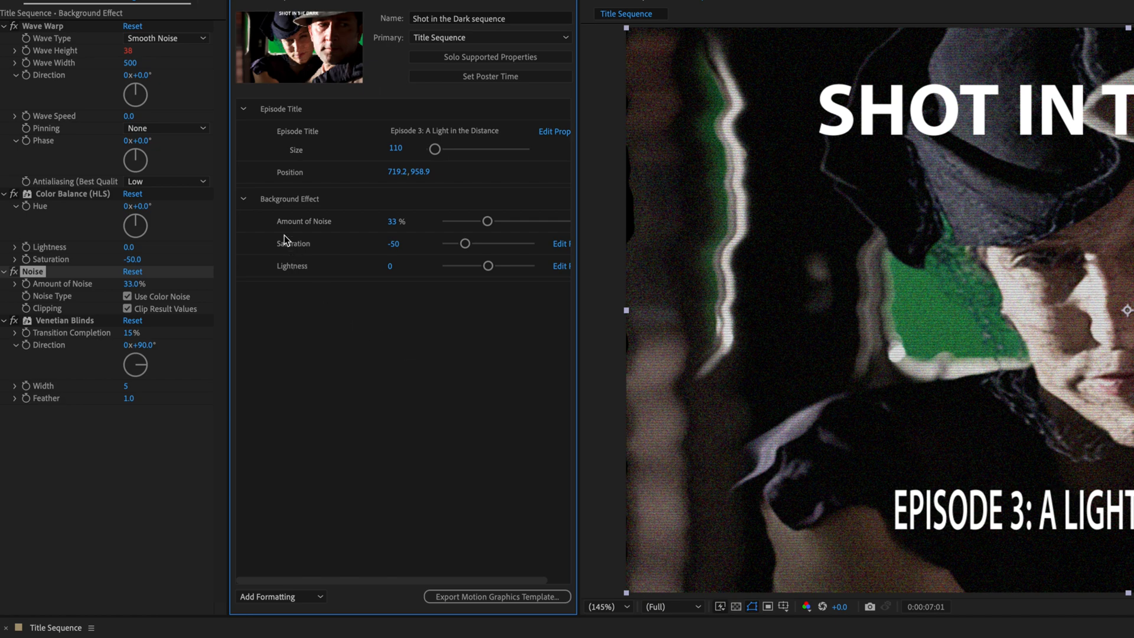
# Step: Collapse both template groups and the expanded properties of the Background Effect layer
pyautogui.click(244, 200)
pyautogui.click(245, 111)
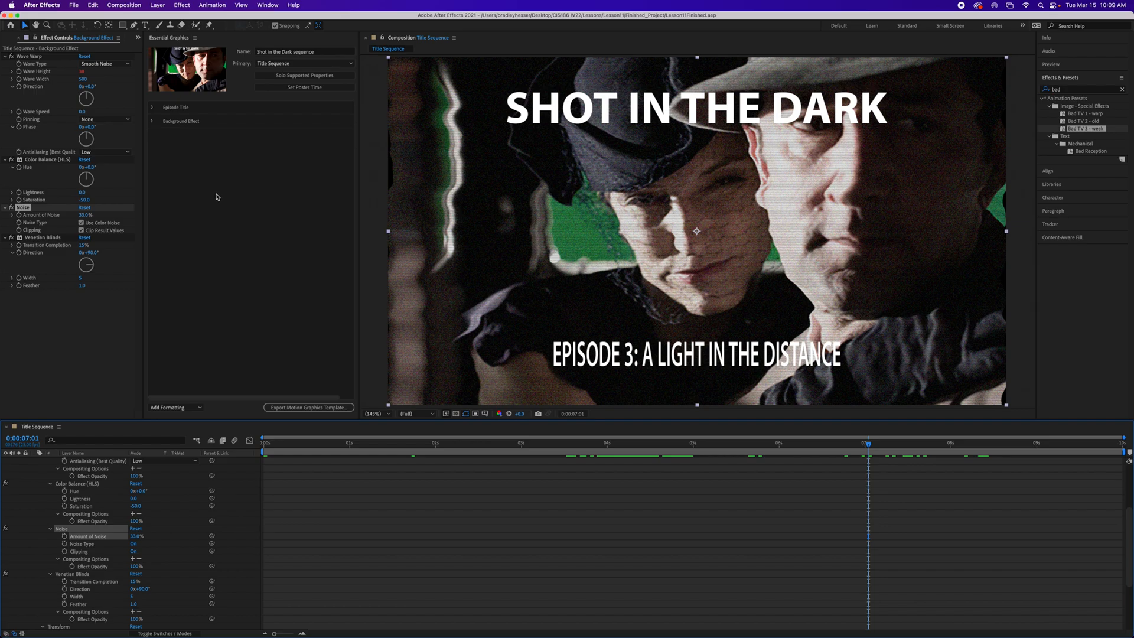
pyautogui.scroll(-1, 92, 508)
pyautogui.scroll(6, 92, 508)
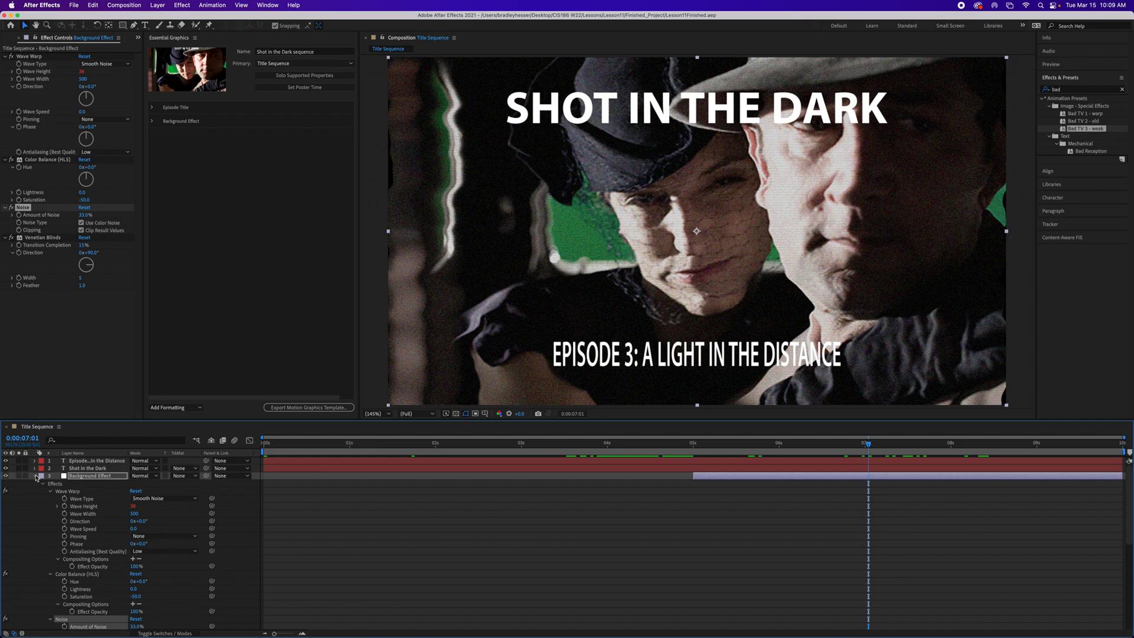
pyautogui.click(35, 475)
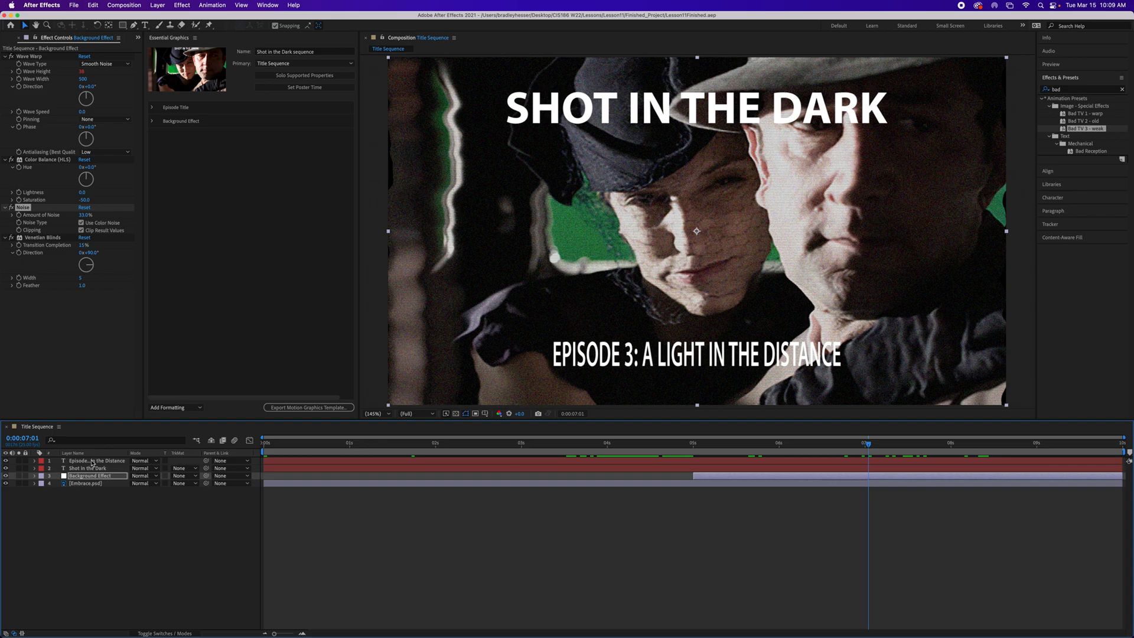
# Step: Add Holding_gun.psd, Man_Hat.psd and Stylized_scene.psd to the Title Sequence composition as layers below Embrace.psd
pyautogui.click(138, 38)
pyautogui.click(158, 48)
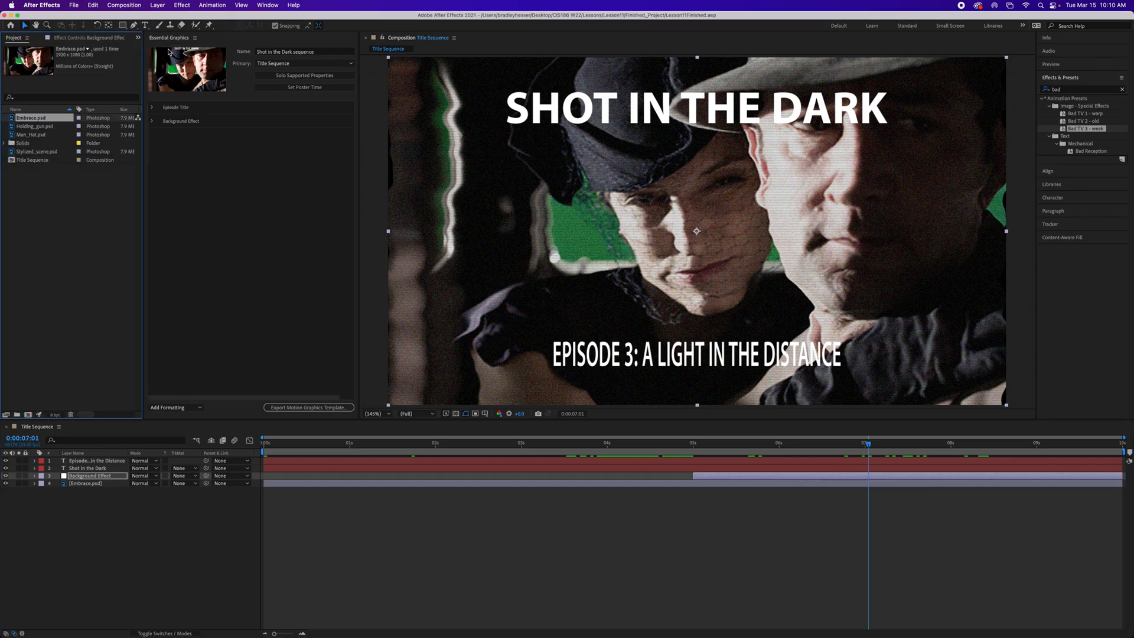
pyautogui.click(32, 128)
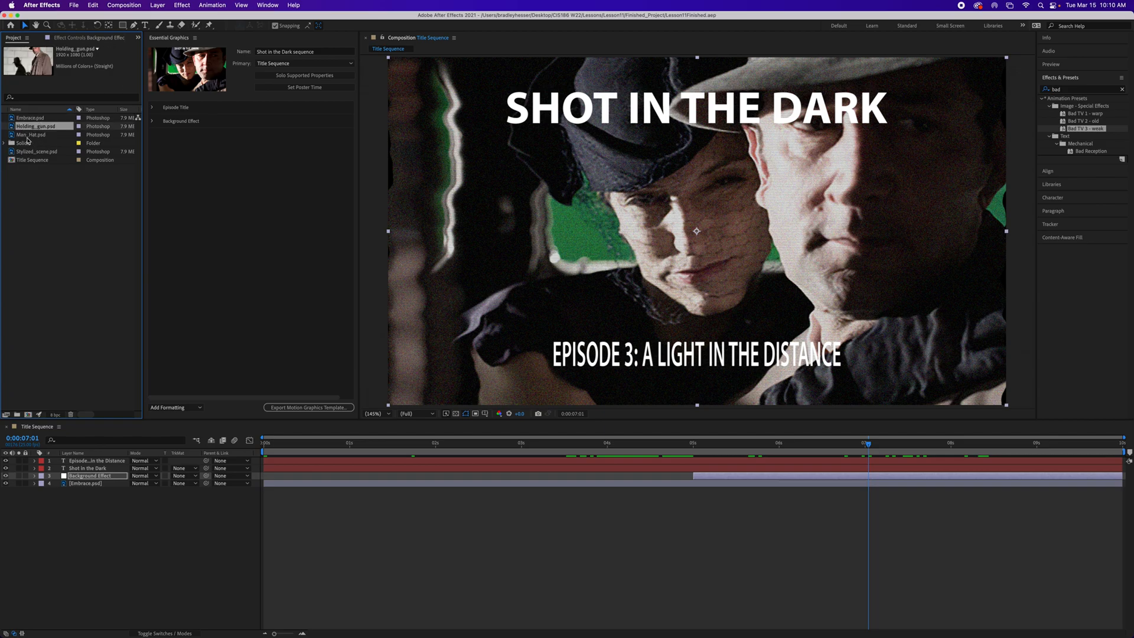
pyautogui.keyDown('super'); pyautogui.click(28, 136); pyautogui.keyUp('super')
pyautogui.keyDown('super'); pyautogui.click(32, 152); pyautogui.keyUp('super')
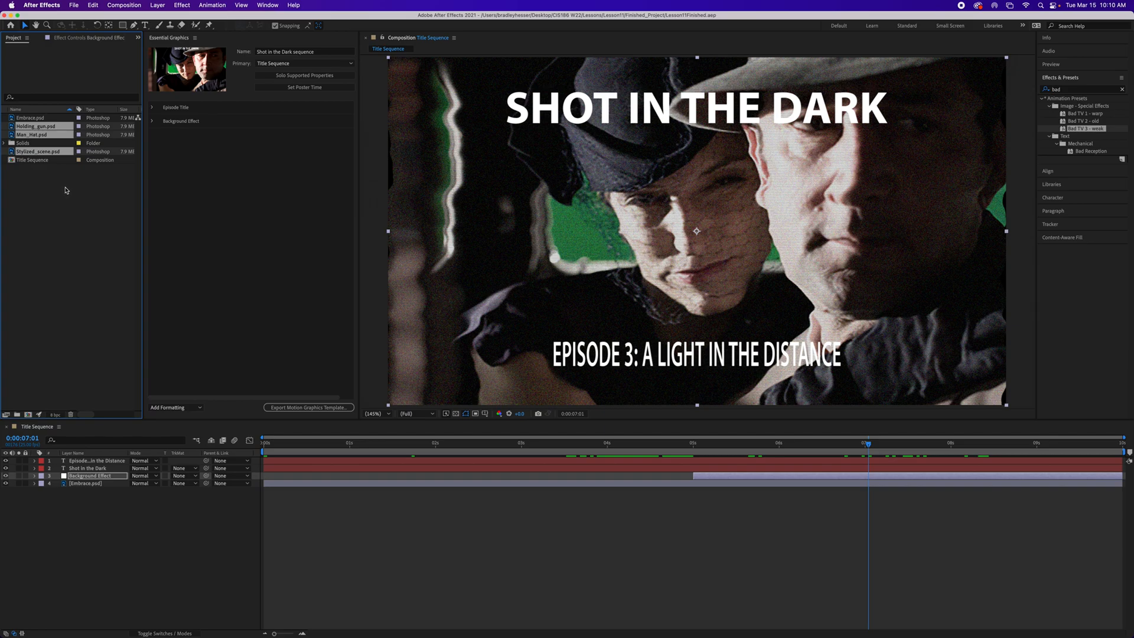
pyautogui.moveTo(37, 151); pyautogui.dragTo(74, 535)
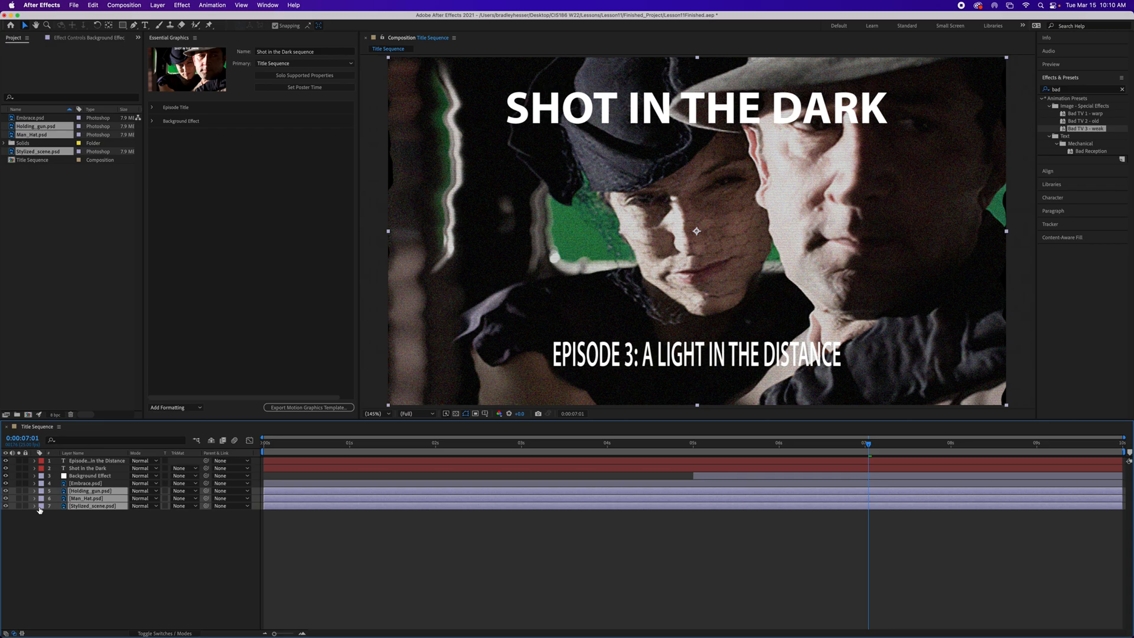
# Step: Preview each stacked background image by hiding the PSD layers above it, and make all of them visible again
pyautogui.click(6, 483)
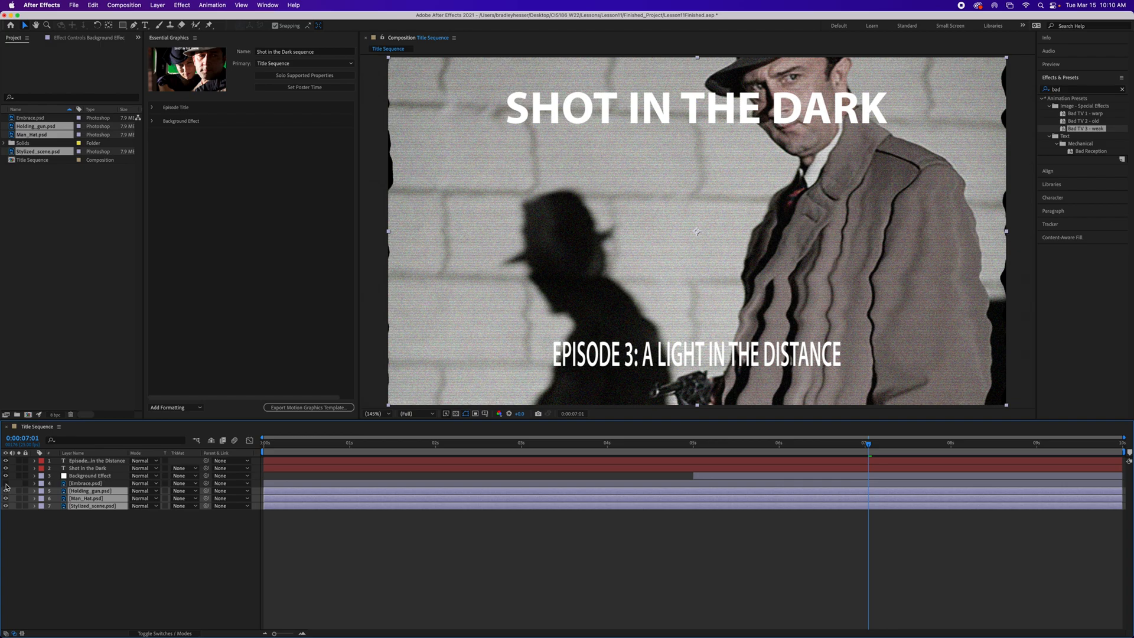
pyautogui.click(6, 484)
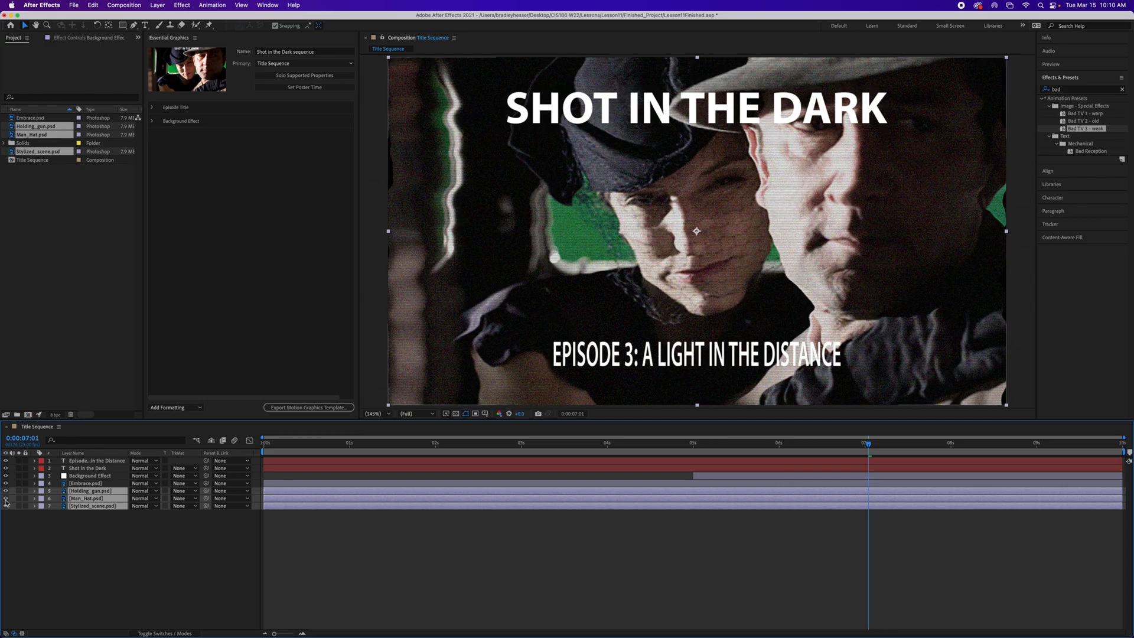
pyautogui.click(7, 494)
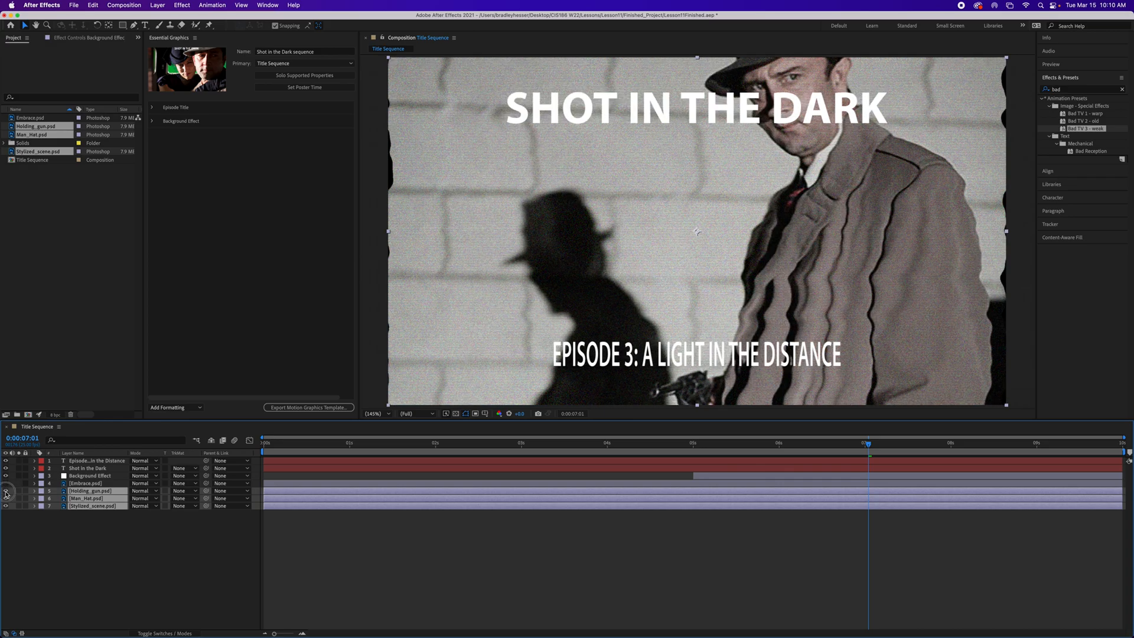
pyautogui.click(7, 491)
pyautogui.click(22, 528)
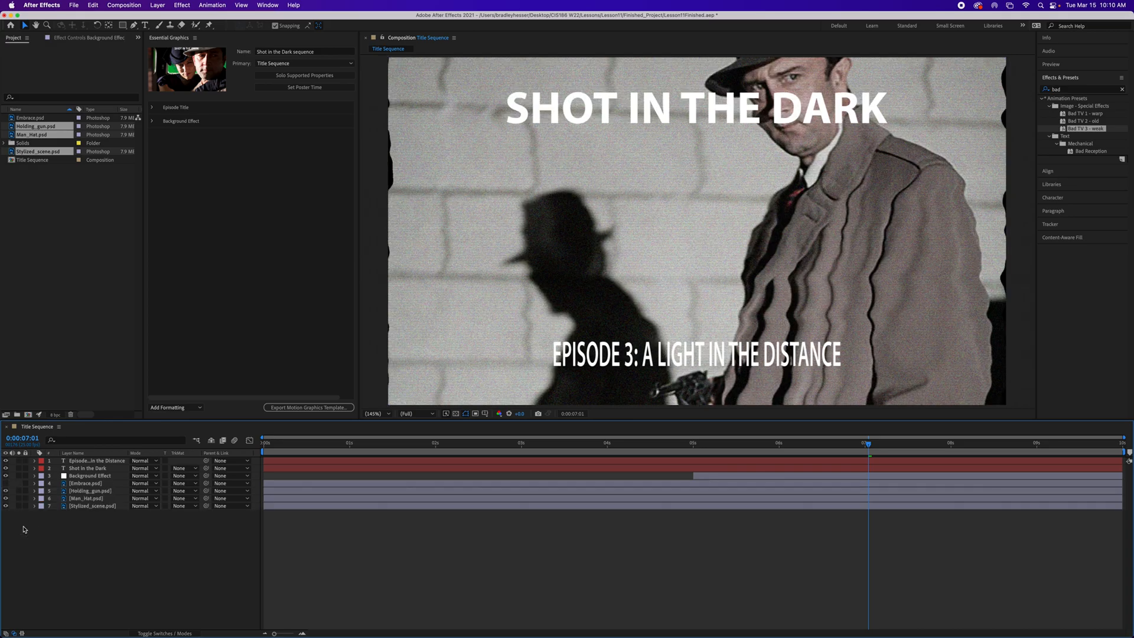
pyautogui.click(6, 491)
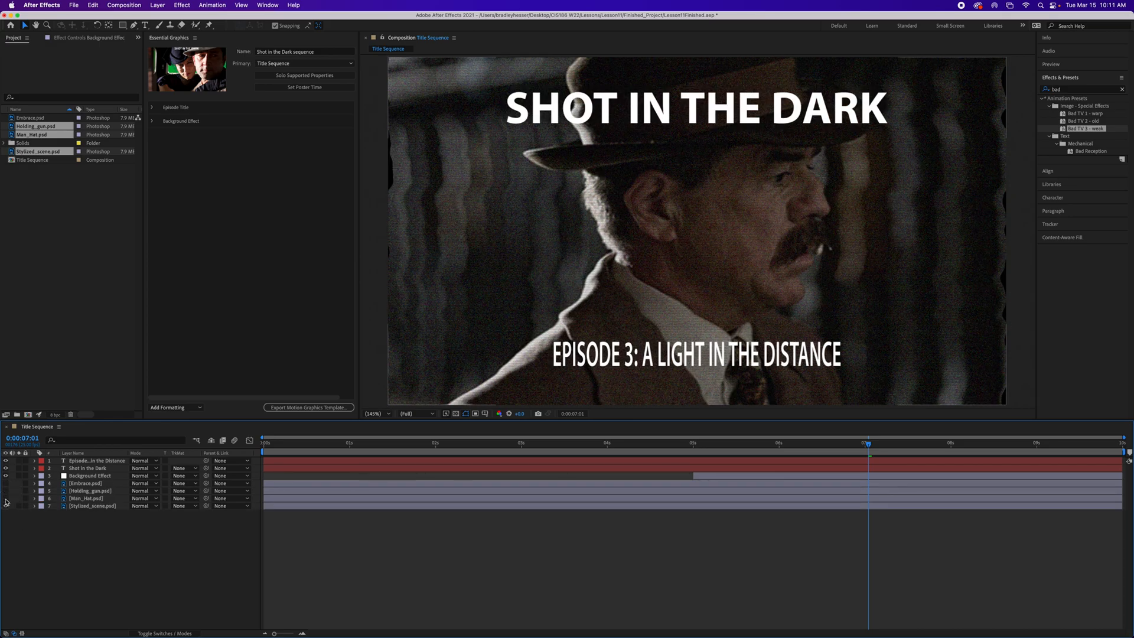
pyautogui.click(6, 498)
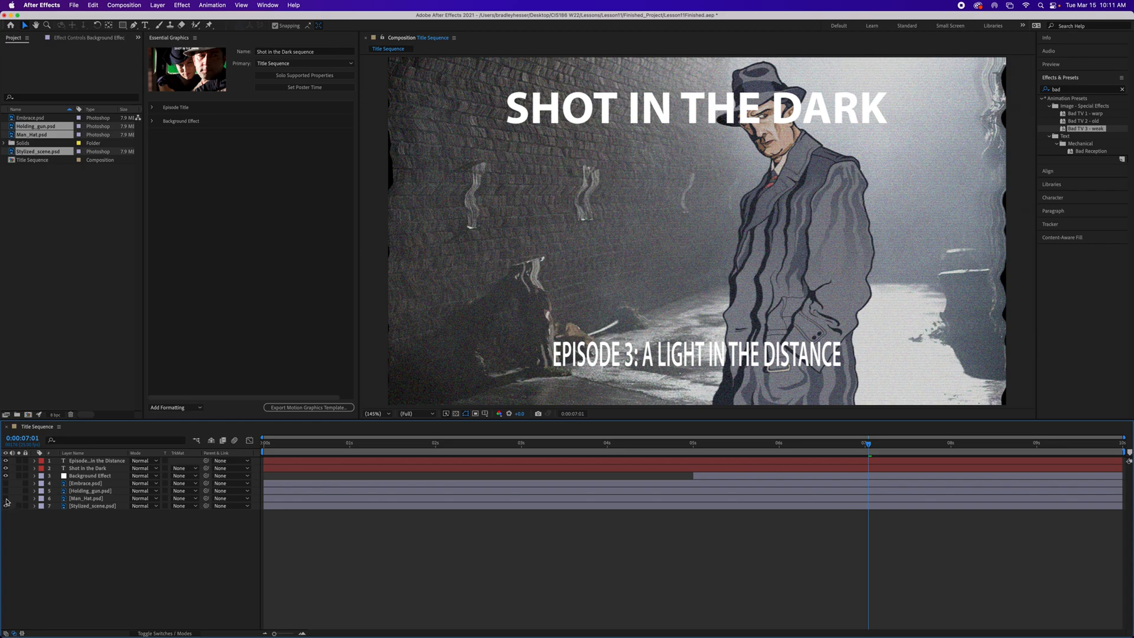
pyautogui.click(6, 498)
pyautogui.click(6, 490)
pyautogui.click(6, 483)
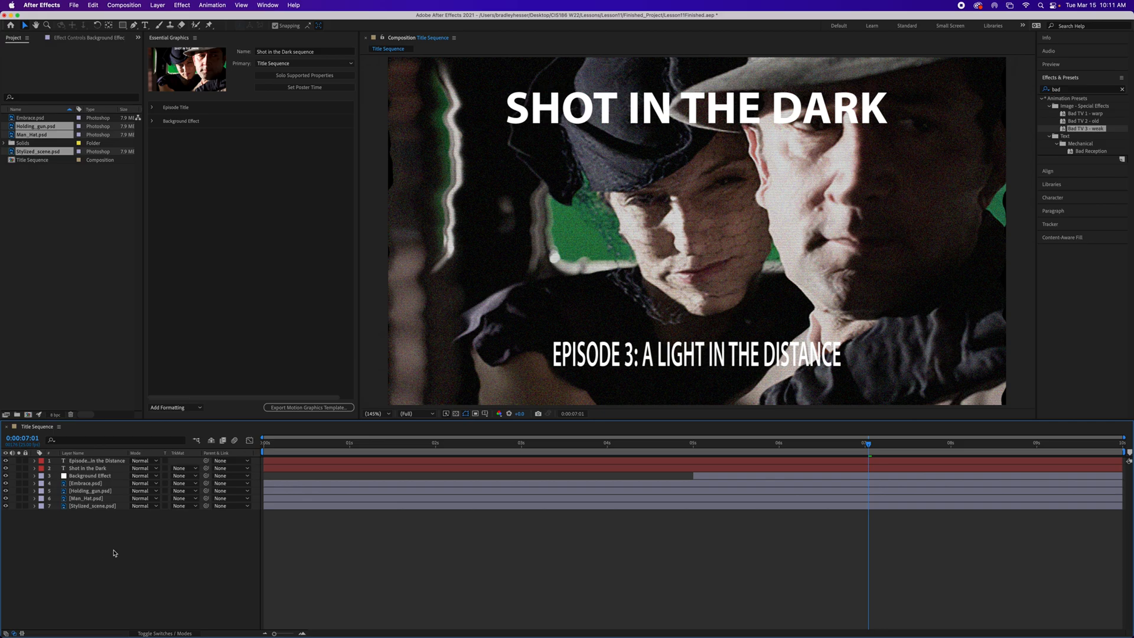
# Step: Apply a Checkbox Control effect to the Embrace, Holding_gun, Man_Hat and Stylized_scene layers together and reveal their Opacity properties
pyautogui.click(88, 484)
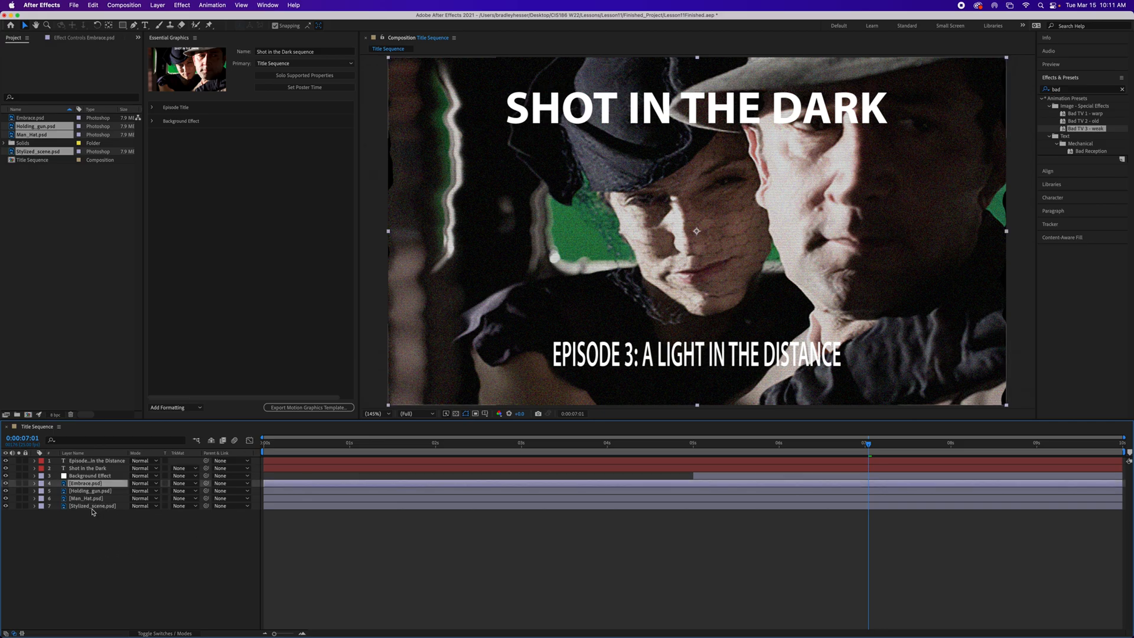
pyautogui.keyDown('shift'); pyautogui.click(92, 507); pyautogui.keyUp('shift')
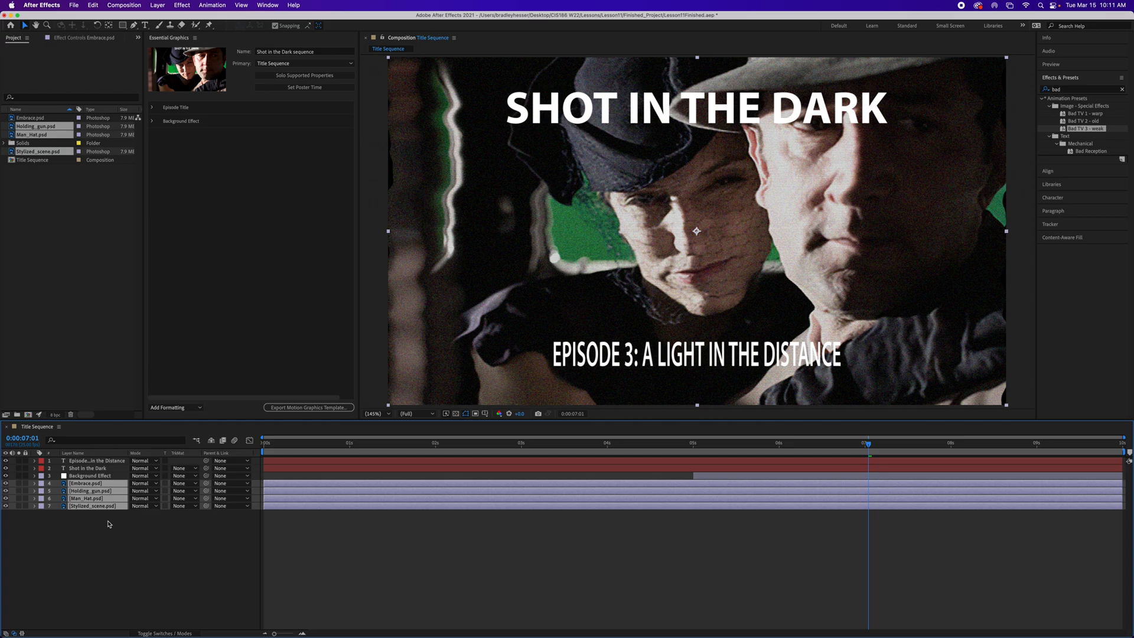
pyautogui.click(181, 6)
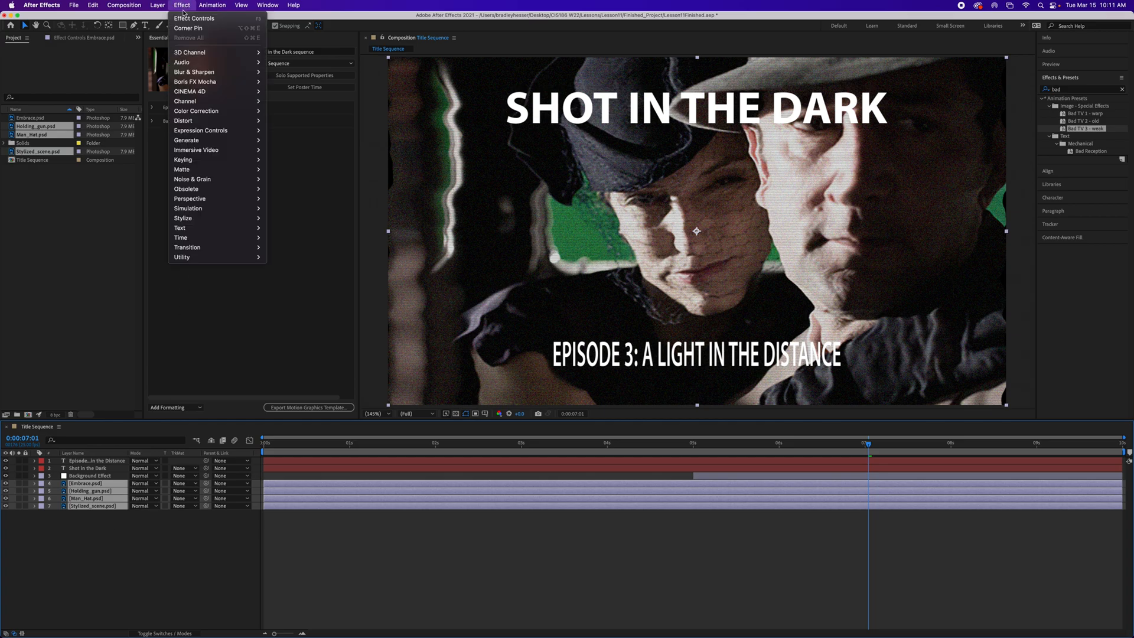
pyautogui.moveTo(219, 104)
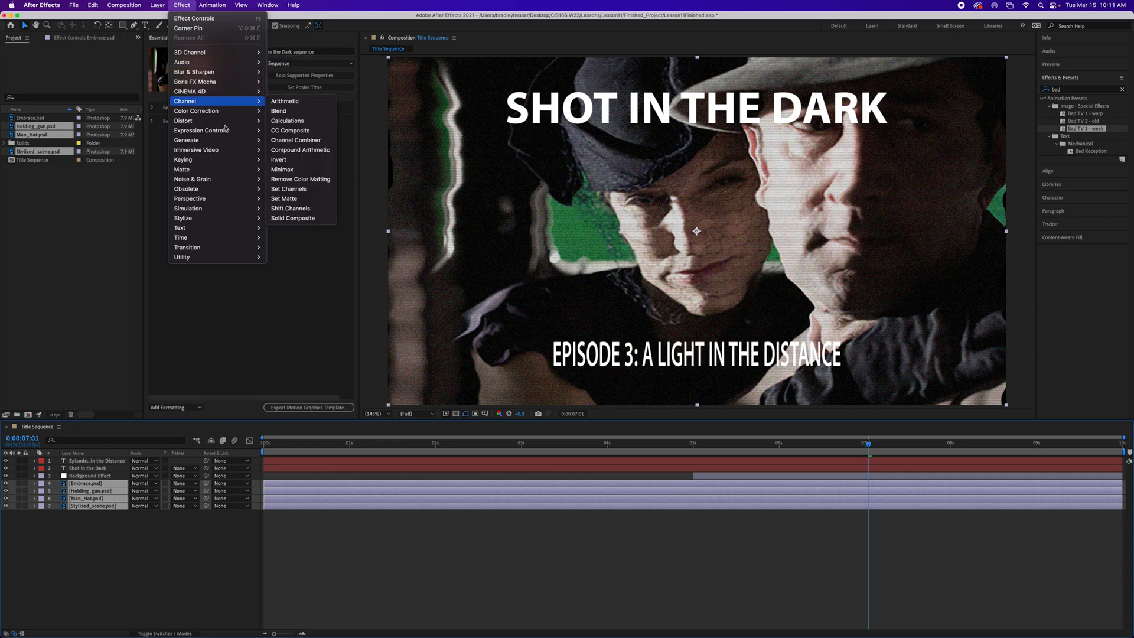
pyautogui.moveTo(224, 135)
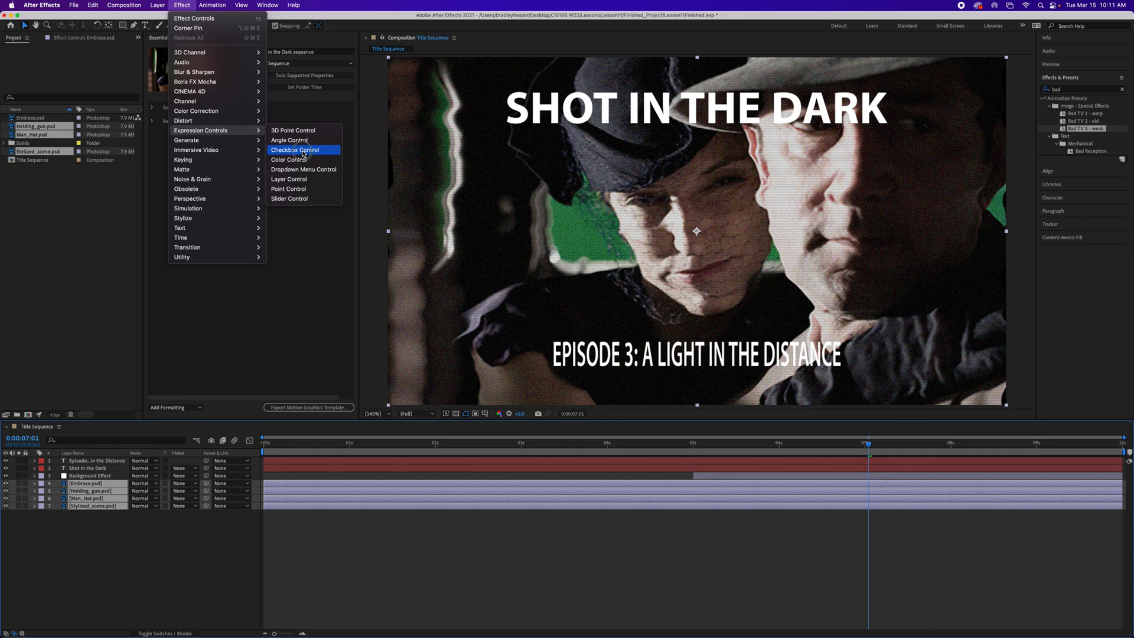
pyautogui.click(303, 151)
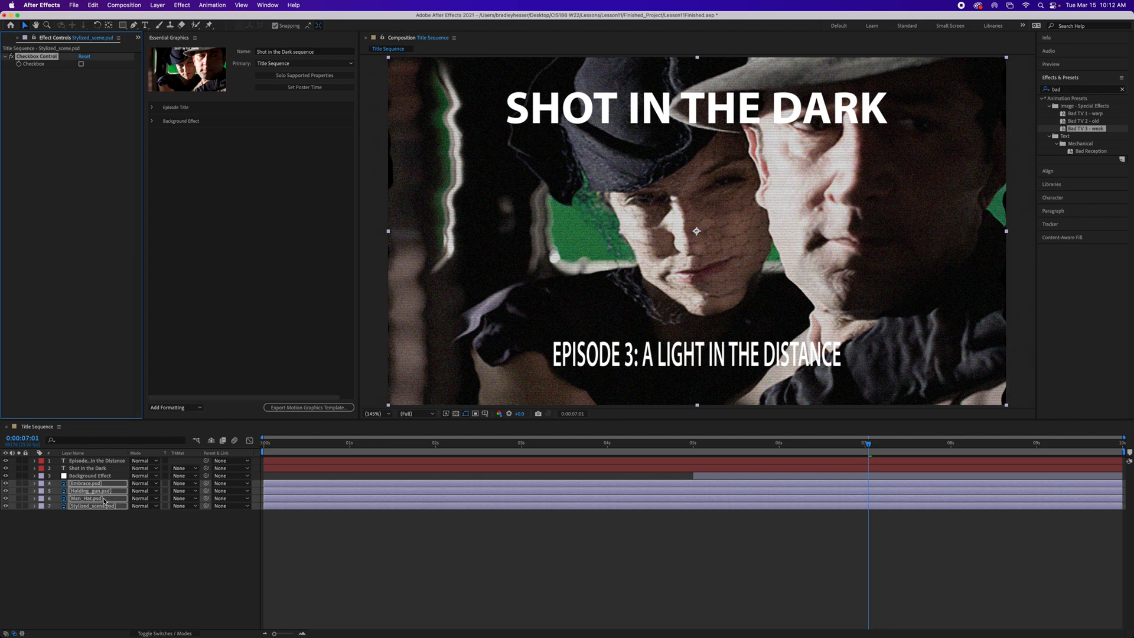
pyautogui.press('t')
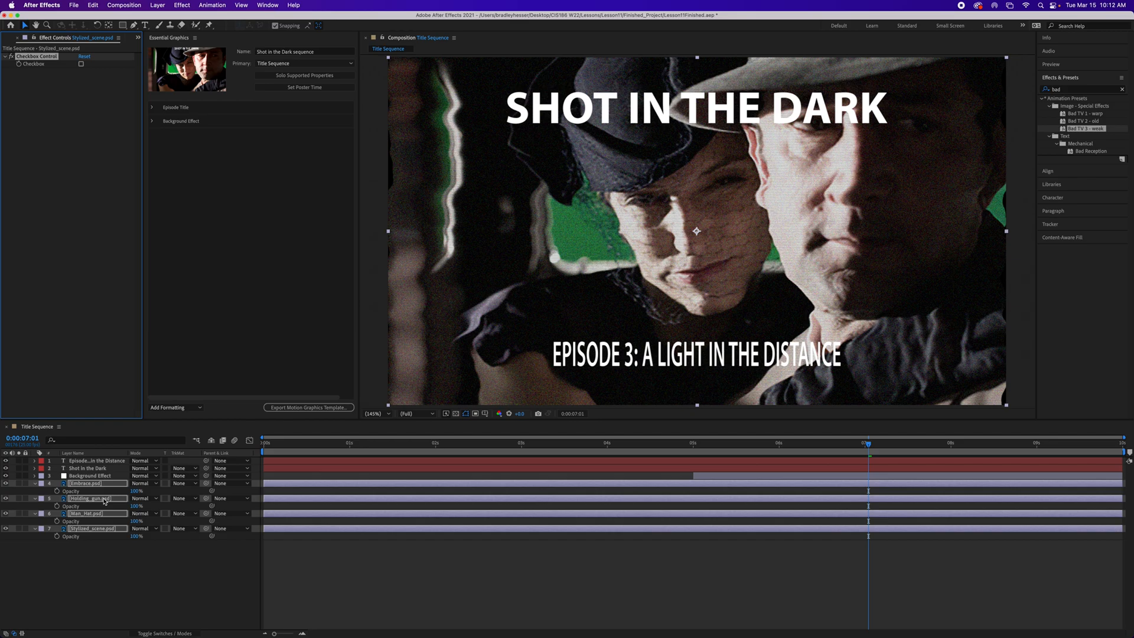
pyautogui.click(134, 575)
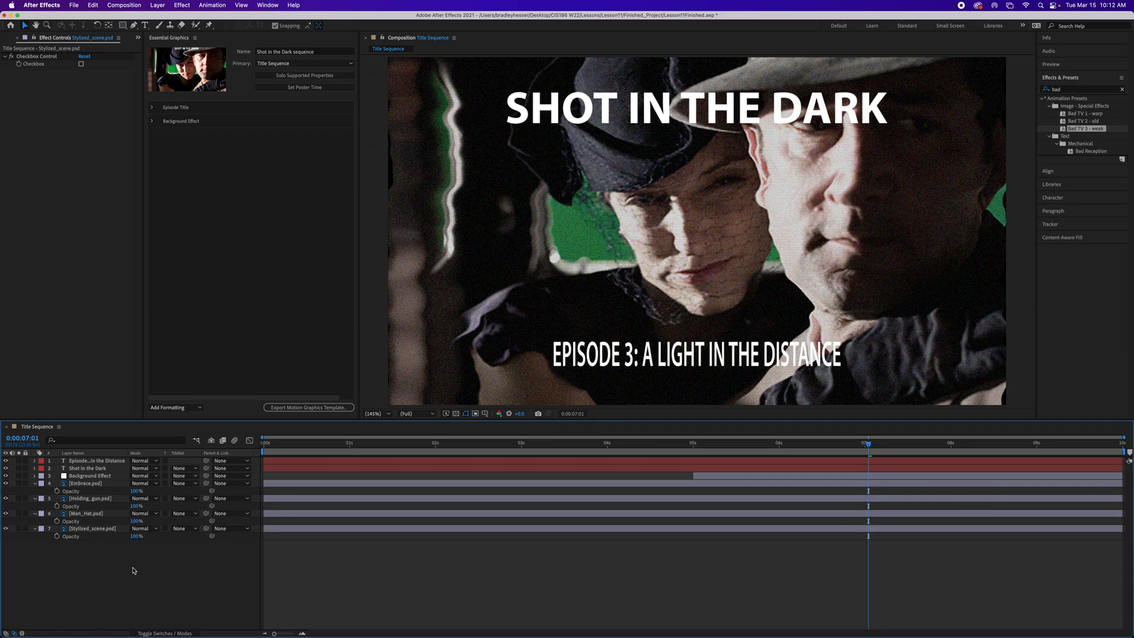
# Step: Link the Embrace.psd layer's Opacity to its own Checkbox property and toggle the checkbox to test the link
pyautogui.click(86, 483)
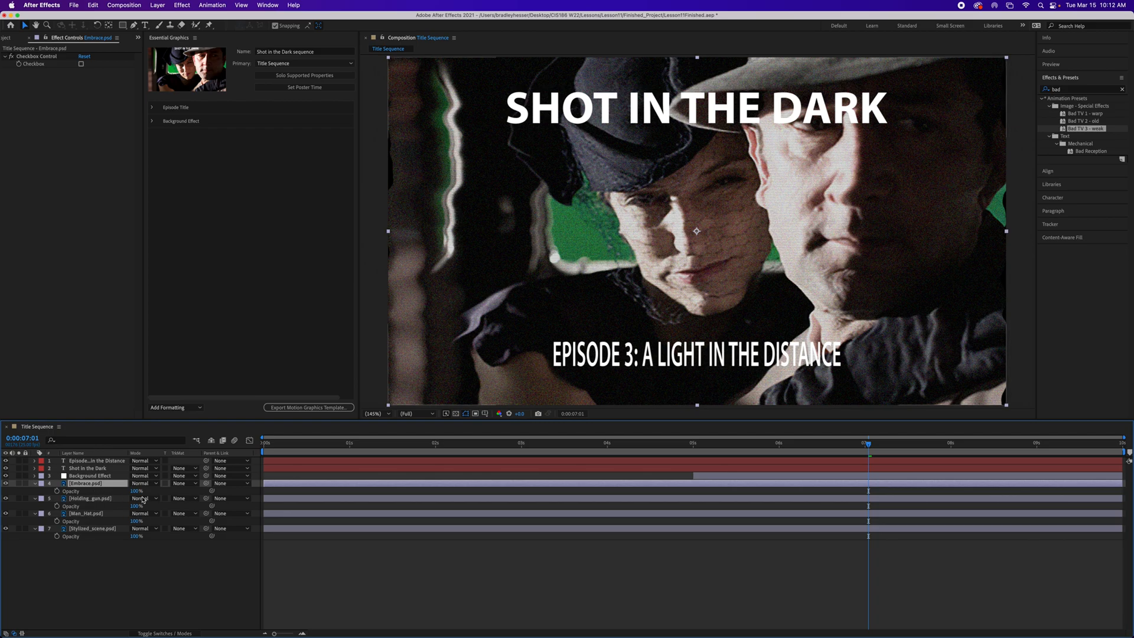
pyautogui.moveTo(212, 491); pyautogui.dragTo(80, 65)
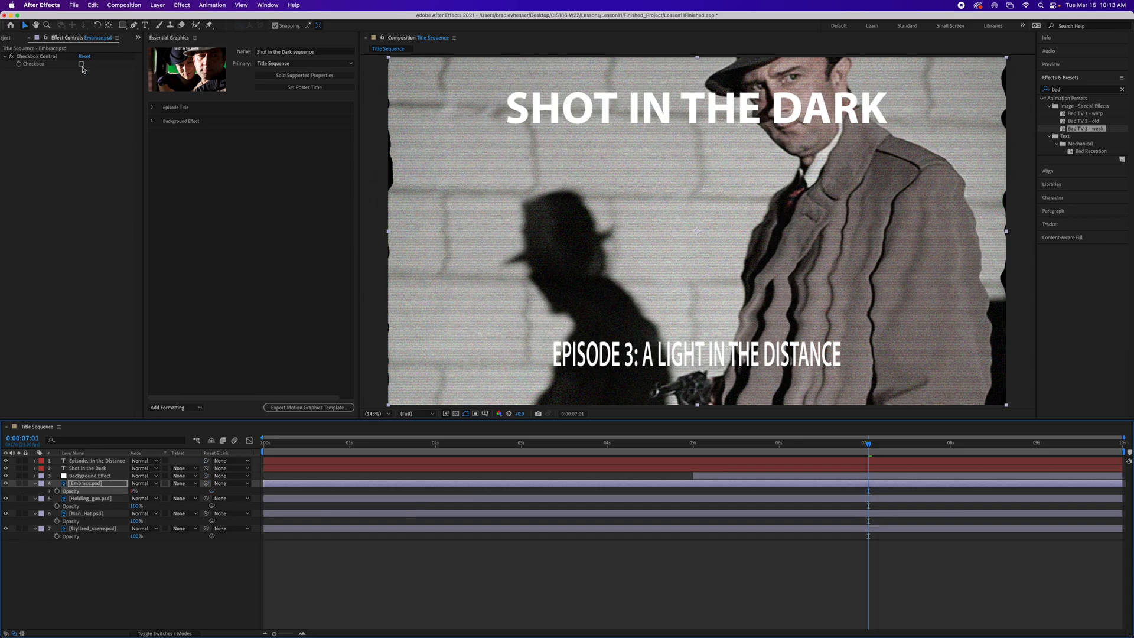
pyautogui.click(82, 64)
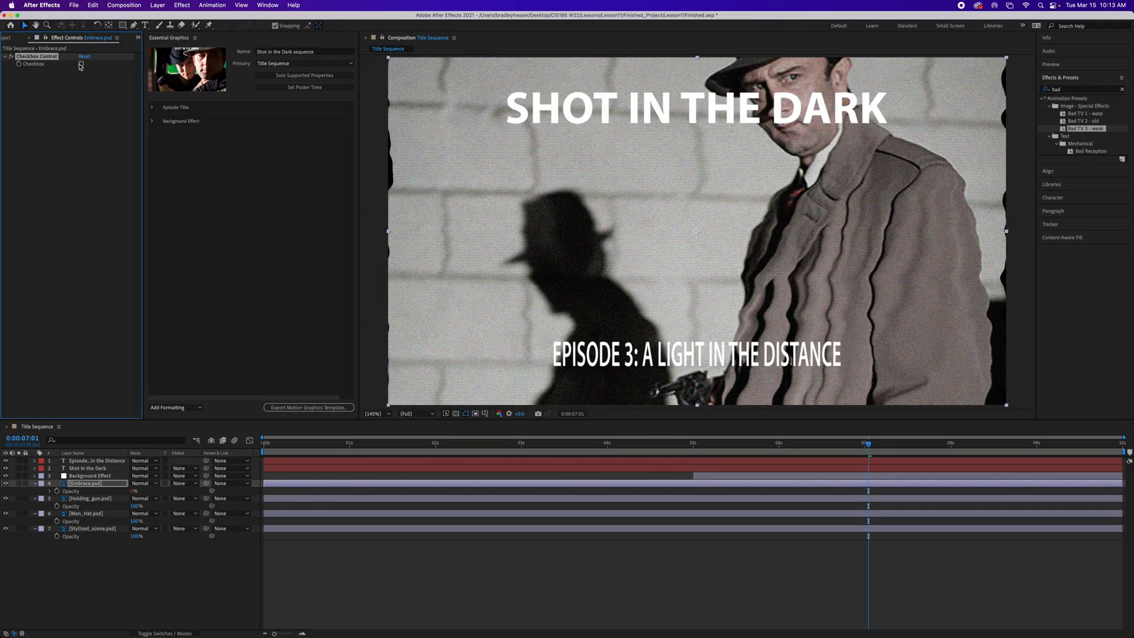
pyautogui.click(82, 65)
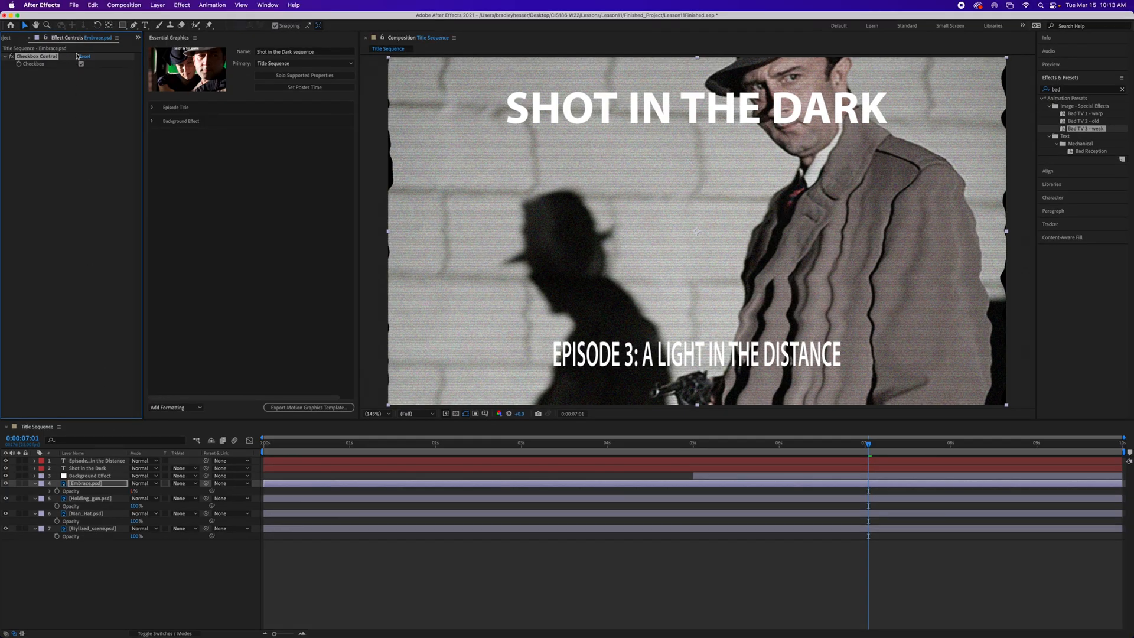
pyautogui.click(81, 64)
# Step: Append *100 to the Embrace.psd layer's Opacity expression and turn its checkbox on
pyautogui.click(50, 491)
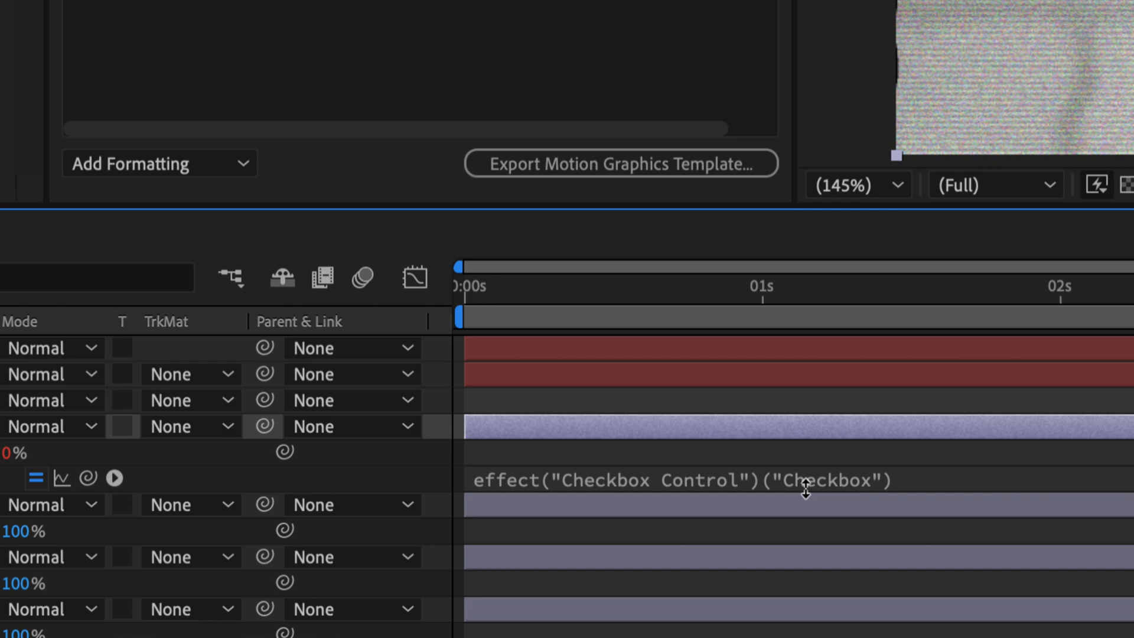
pyautogui.click(895, 478)
pyautogui.click(991, 487)
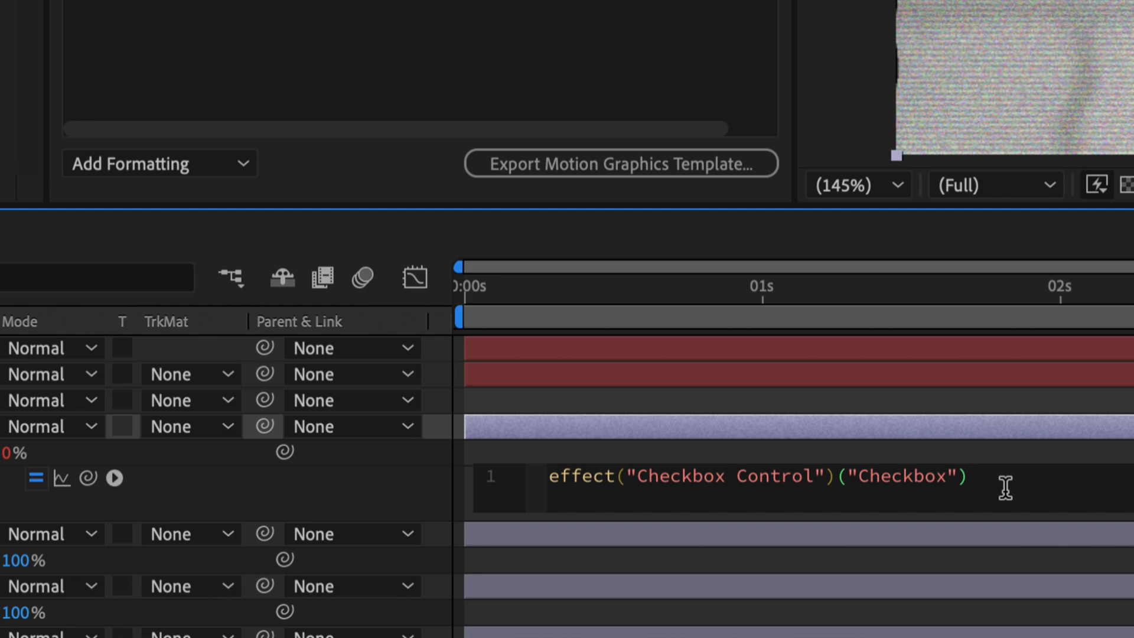
pyautogui.write('*100')
pyautogui.click(426, 481)
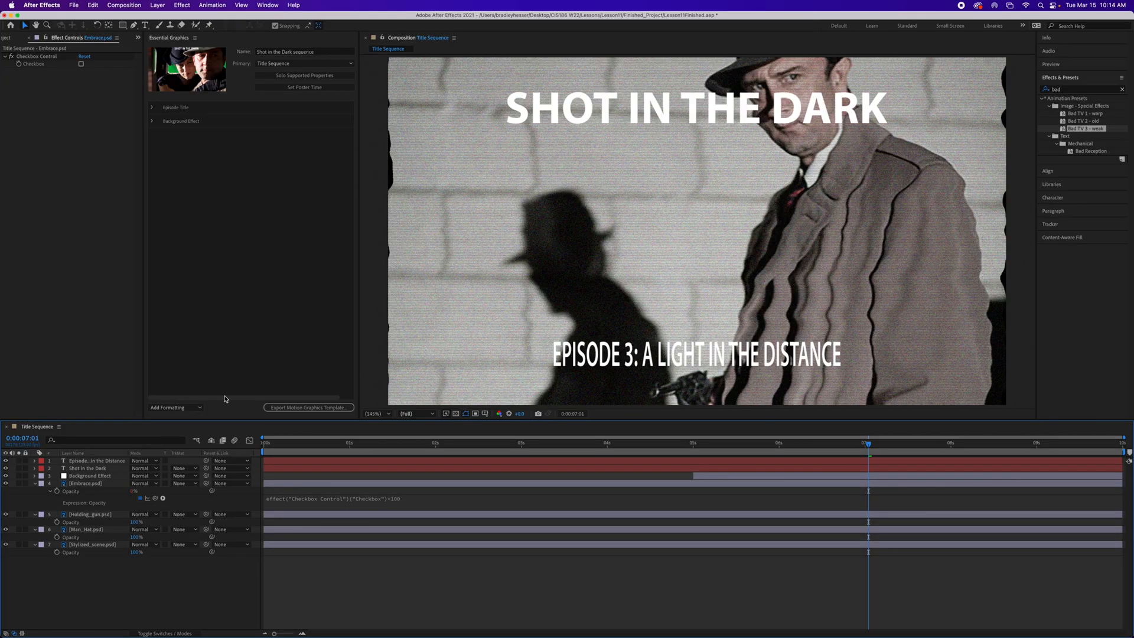
pyautogui.click(81, 68)
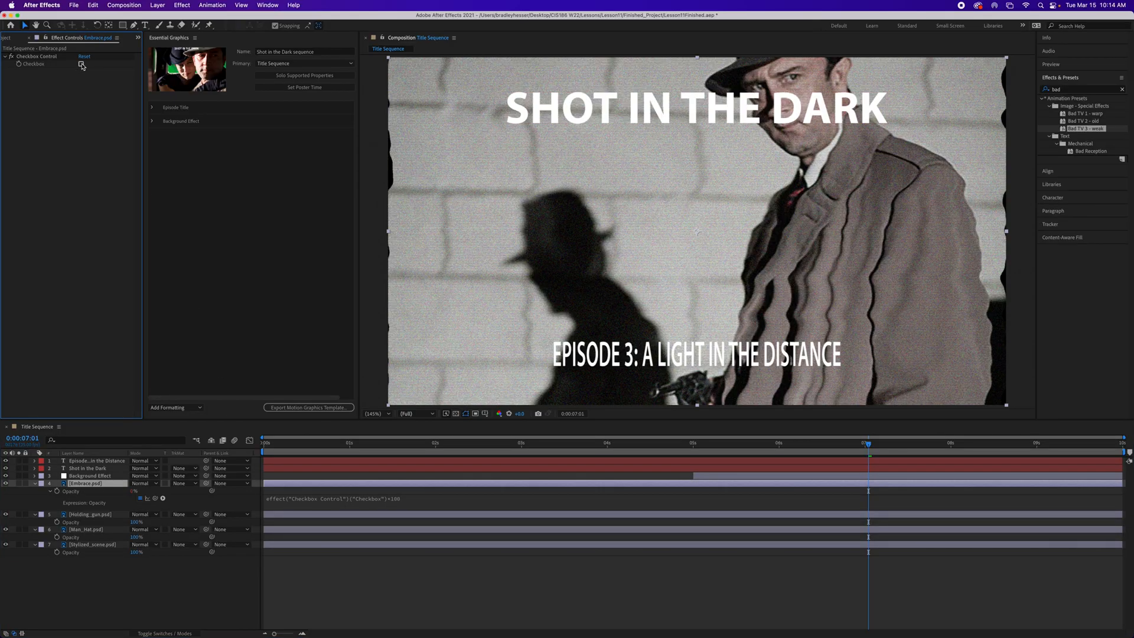
pyautogui.click(81, 64)
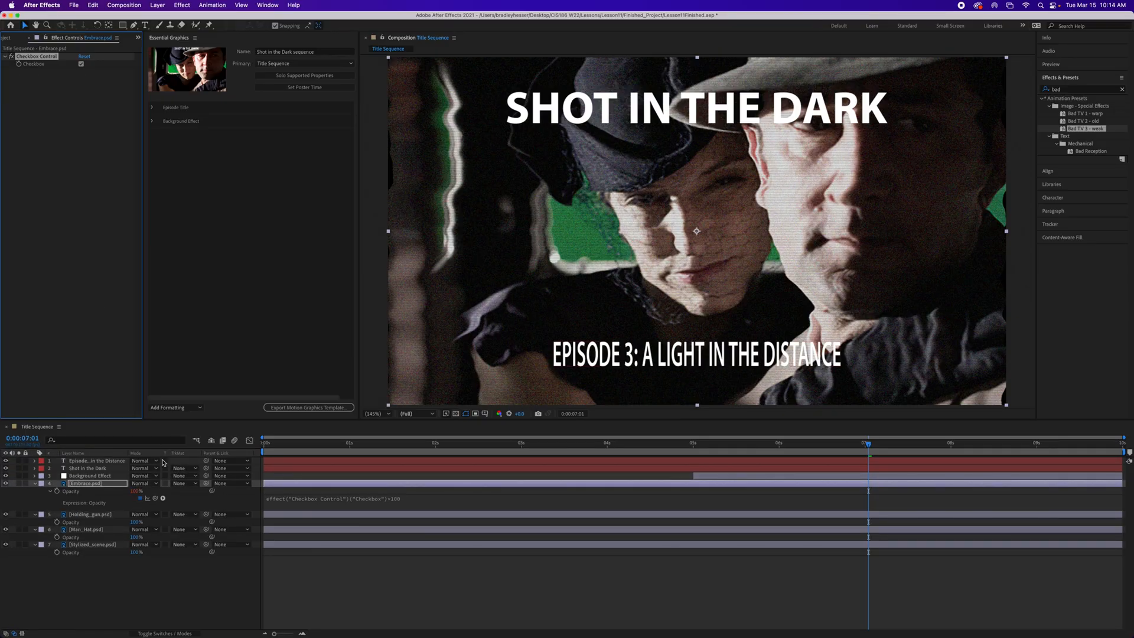
# Step: Link the Holding_gun.psd layer's Opacity to its own Checkbox property and append *100 to the expression
pyautogui.click(94, 516)
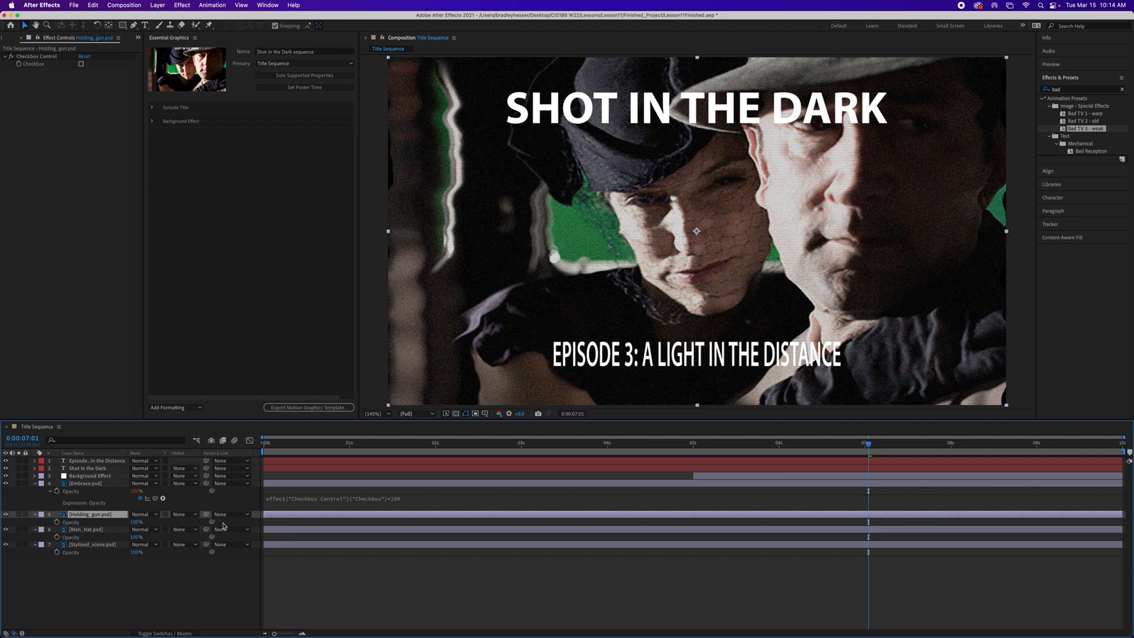
pyautogui.moveTo(212, 521); pyautogui.dragTo(80, 65)
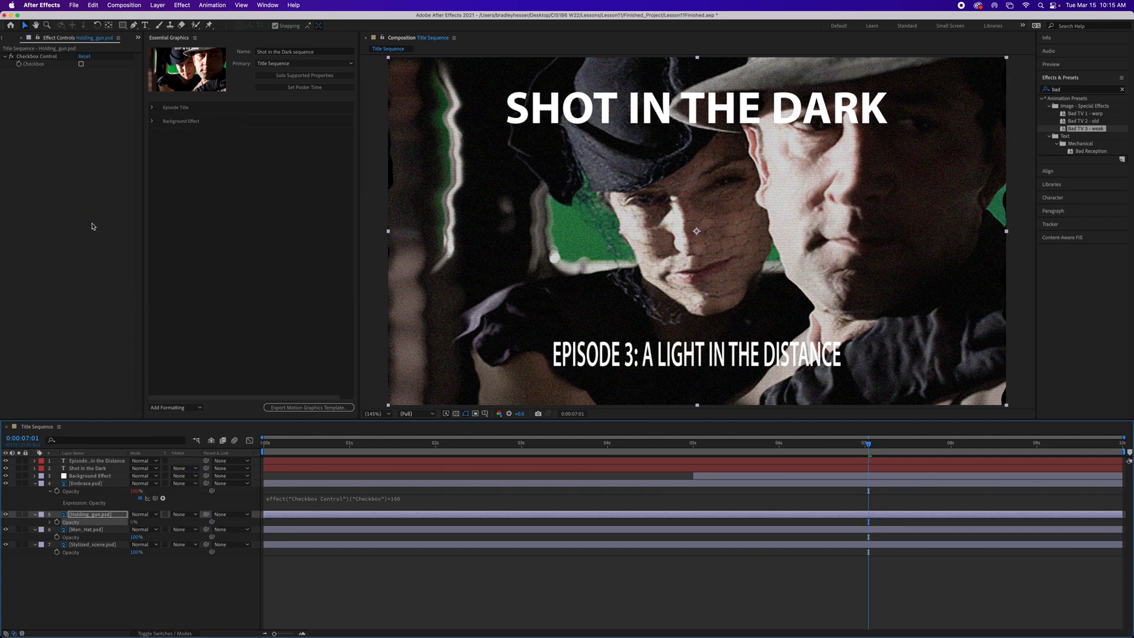
pyautogui.click(50, 522)
pyautogui.click(343, 529)
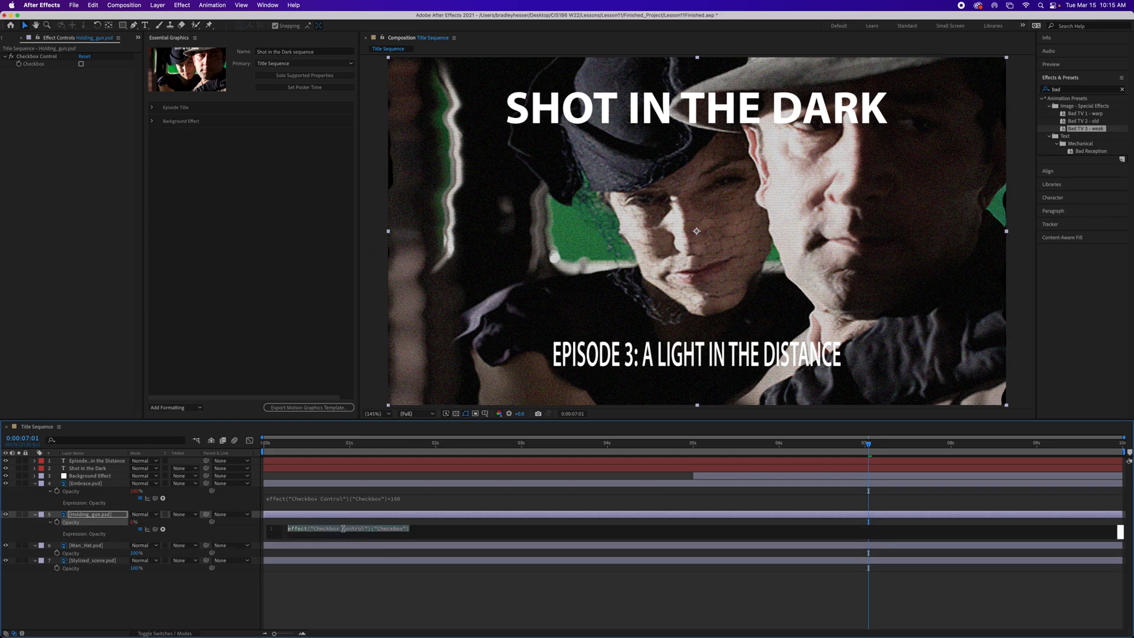
pyautogui.click(420, 533)
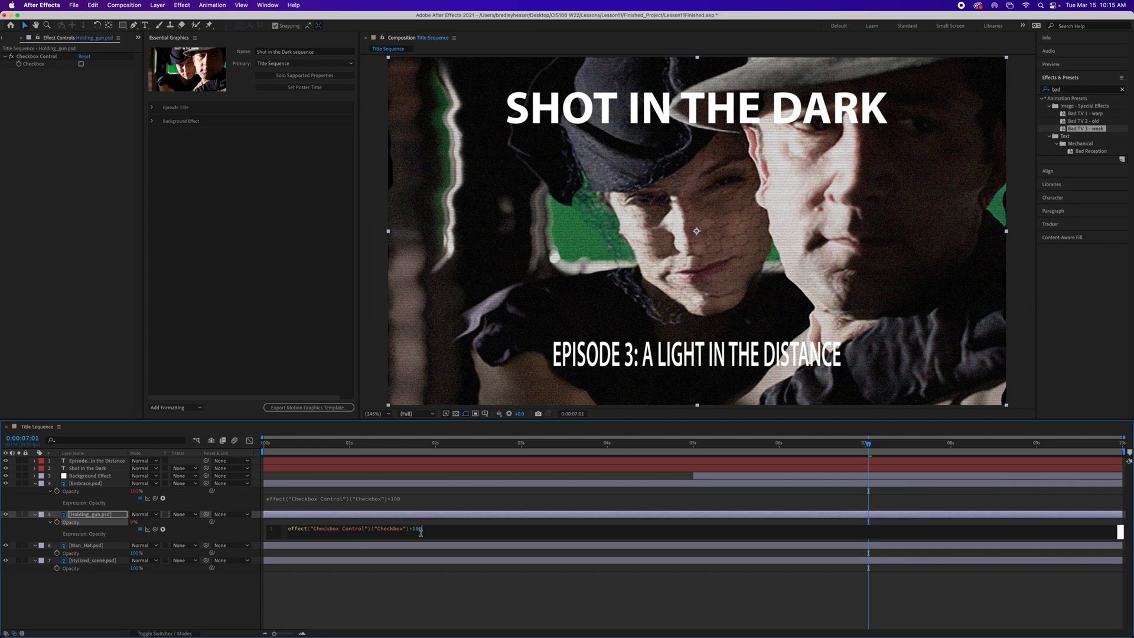
pyautogui.moveTo(423, 529); pyautogui.dragTo(415, 533)
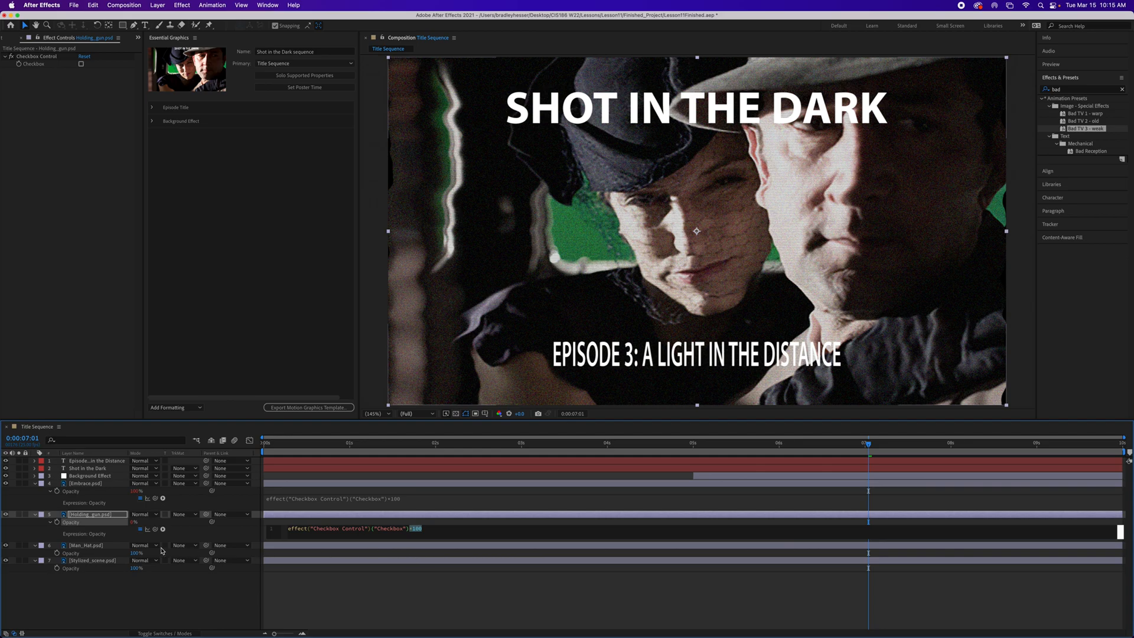
pyautogui.click(78, 549)
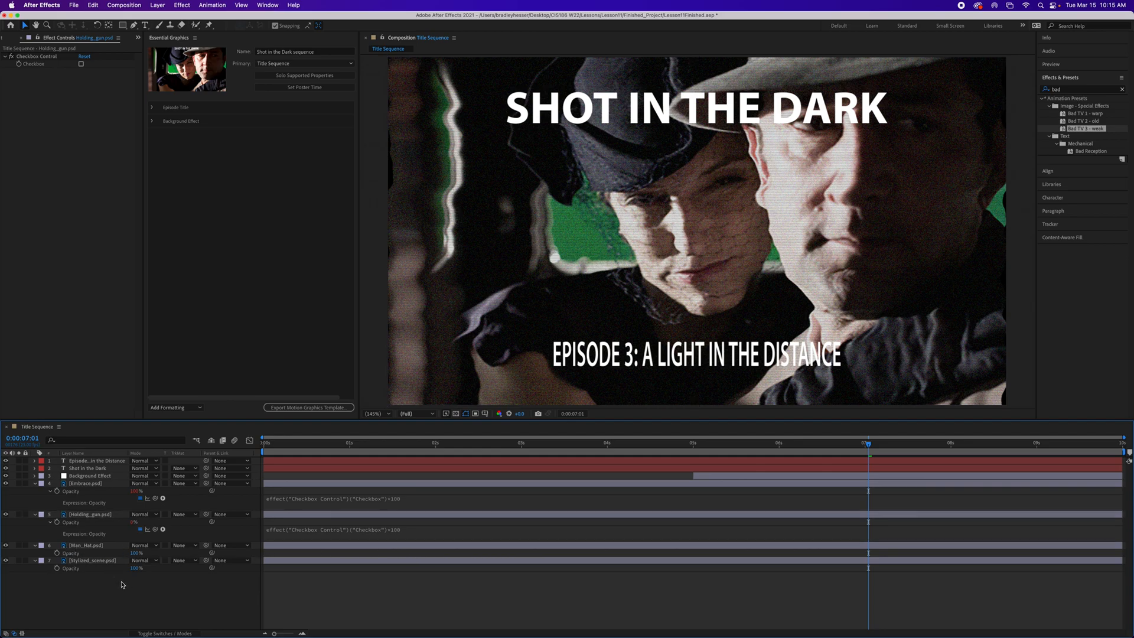
# Step: Link the Man_Hat.psd layer's Opacity to its own Checkbox property and append *100 to the expression
pyautogui.click(83, 546)
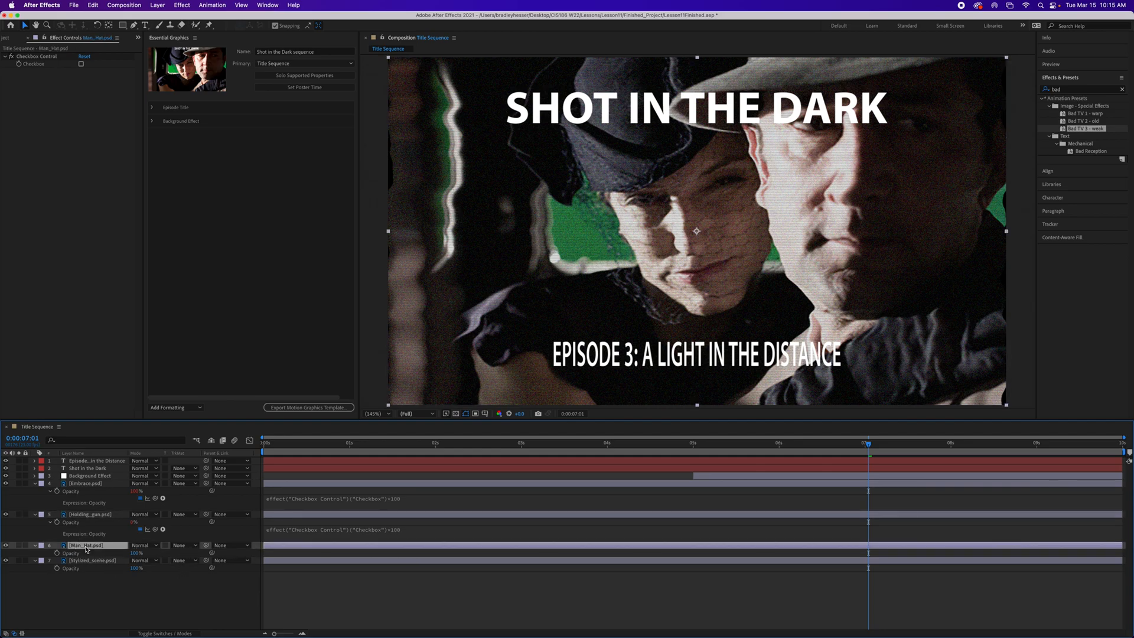
pyautogui.moveTo(212, 553); pyautogui.dragTo(81, 64)
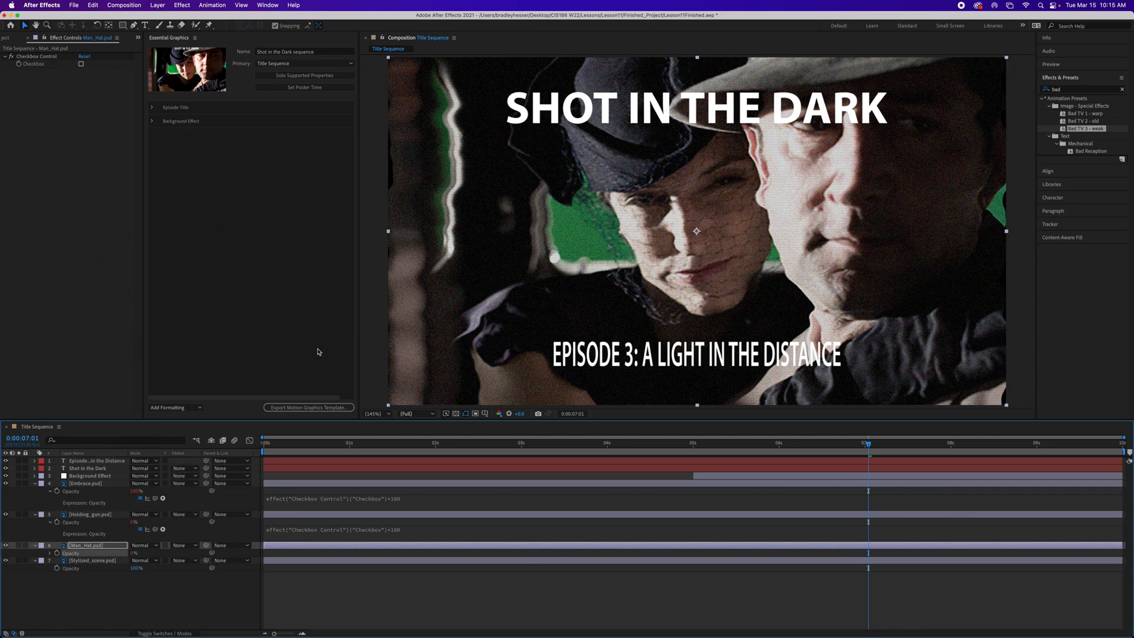
pyautogui.click(50, 553)
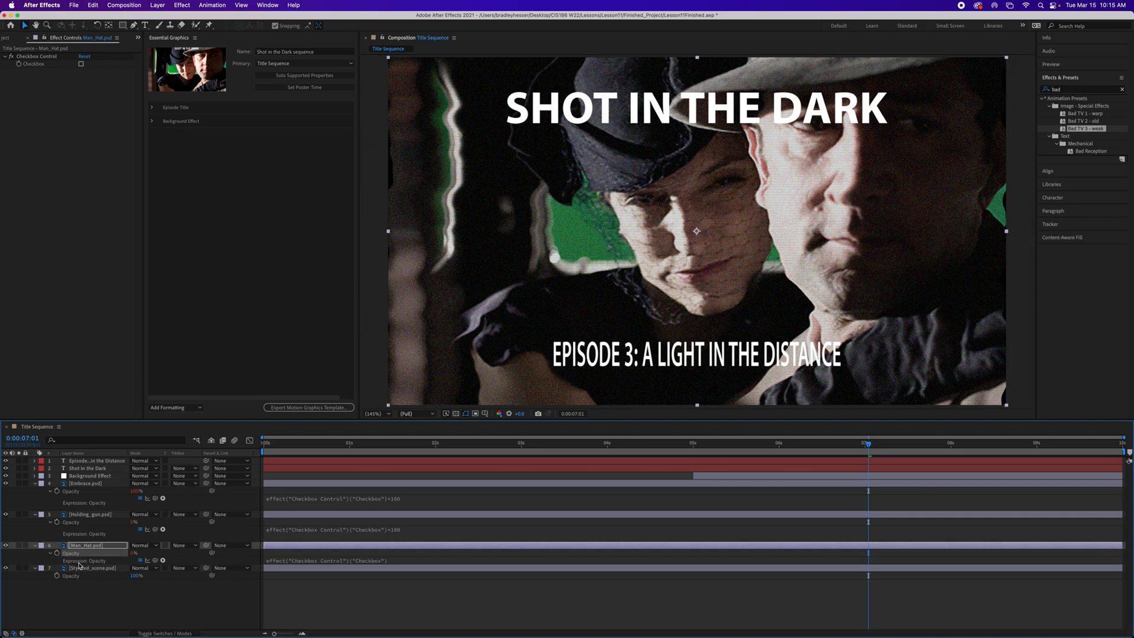
pyautogui.click(322, 559)
pyautogui.click(413, 562)
pyautogui.write('*100')
pyautogui.click(156, 606)
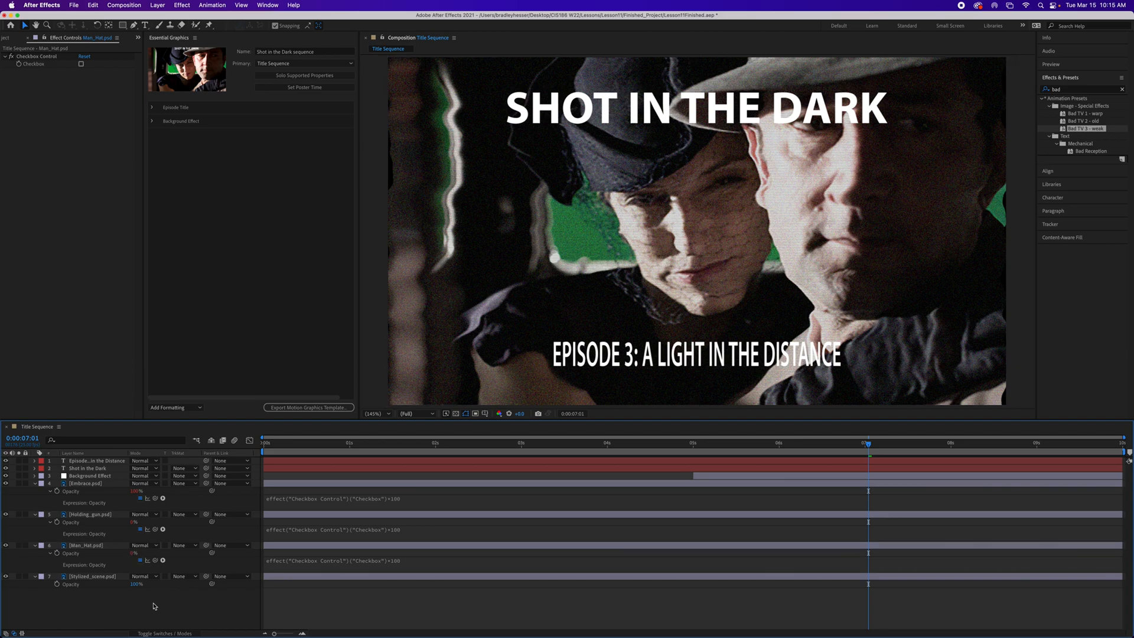
# Step: Link the Stylized_scene.psd layer's Opacity to its own Checkbox property and append *100 to the expression
pyautogui.click(101, 586)
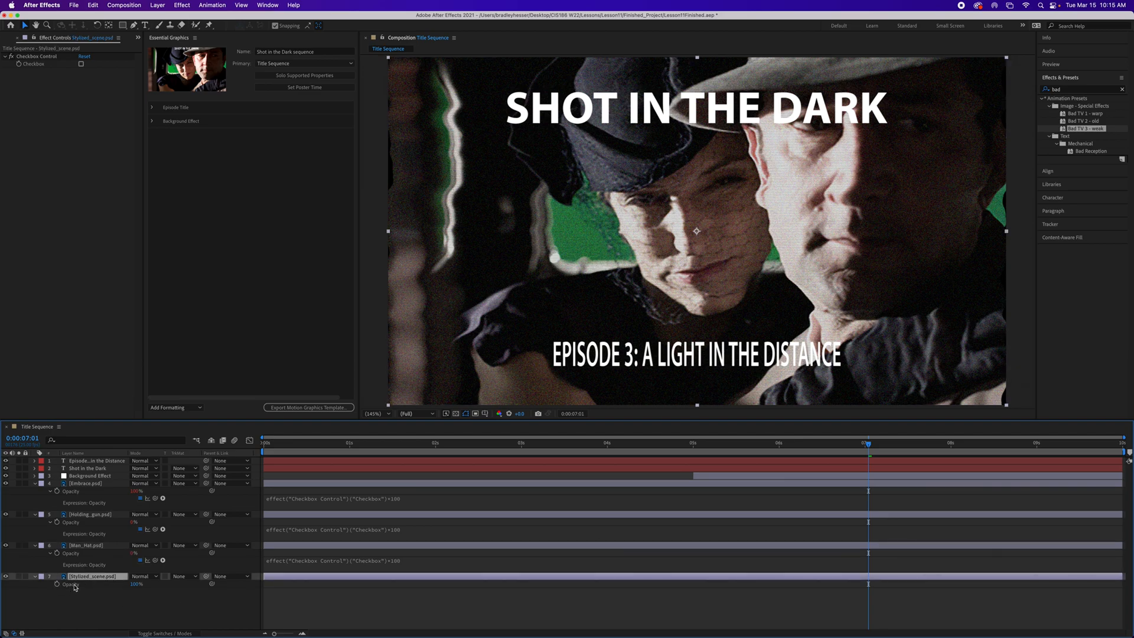
pyautogui.click(212, 584)
pyautogui.moveTo(212, 584); pyautogui.dragTo(62, 64)
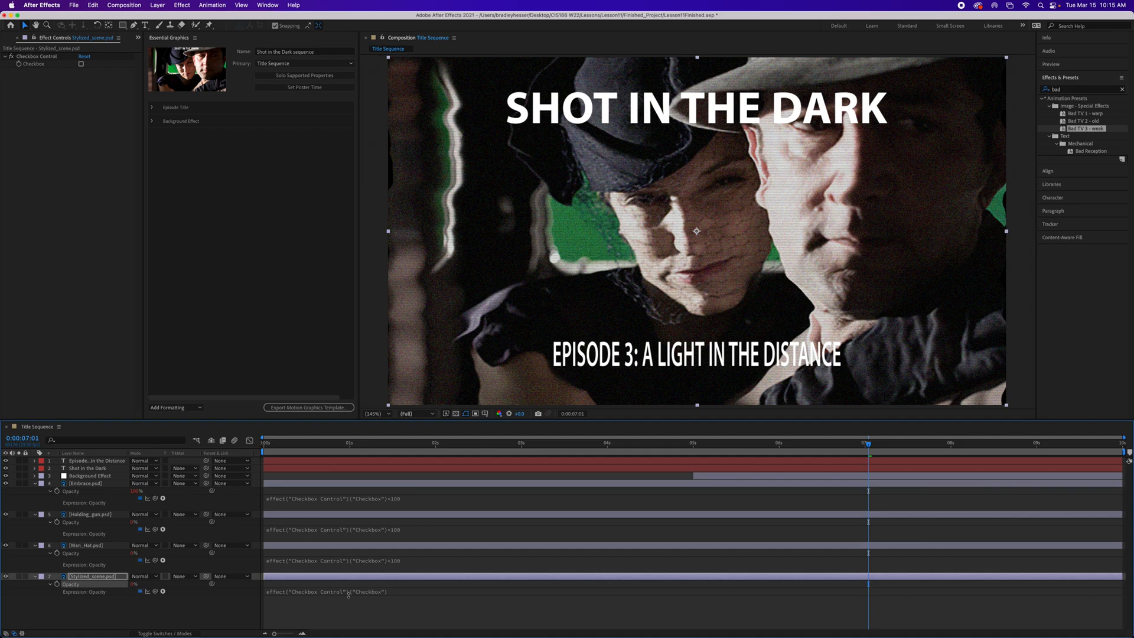
pyautogui.click(377, 593)
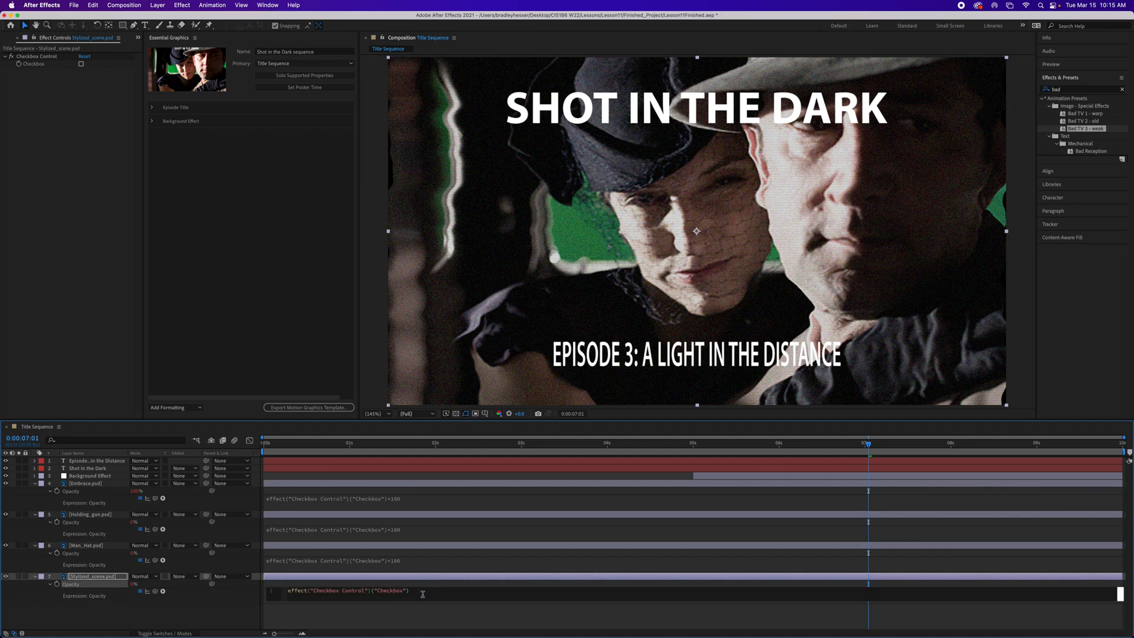
pyautogui.write('*100')
pyautogui.click(228, 618)
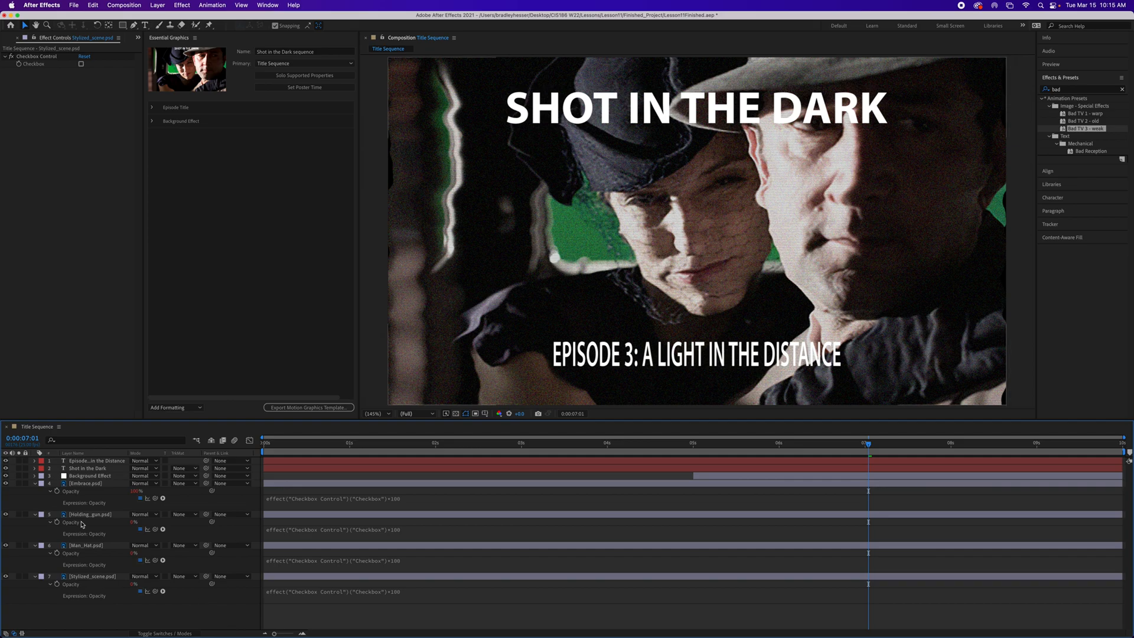
# Step: Turn off the Embrace.psd checkbox, toggle the Holding_gun.psd checkbox on and off as a test, and save the project
pyautogui.click(98, 484)
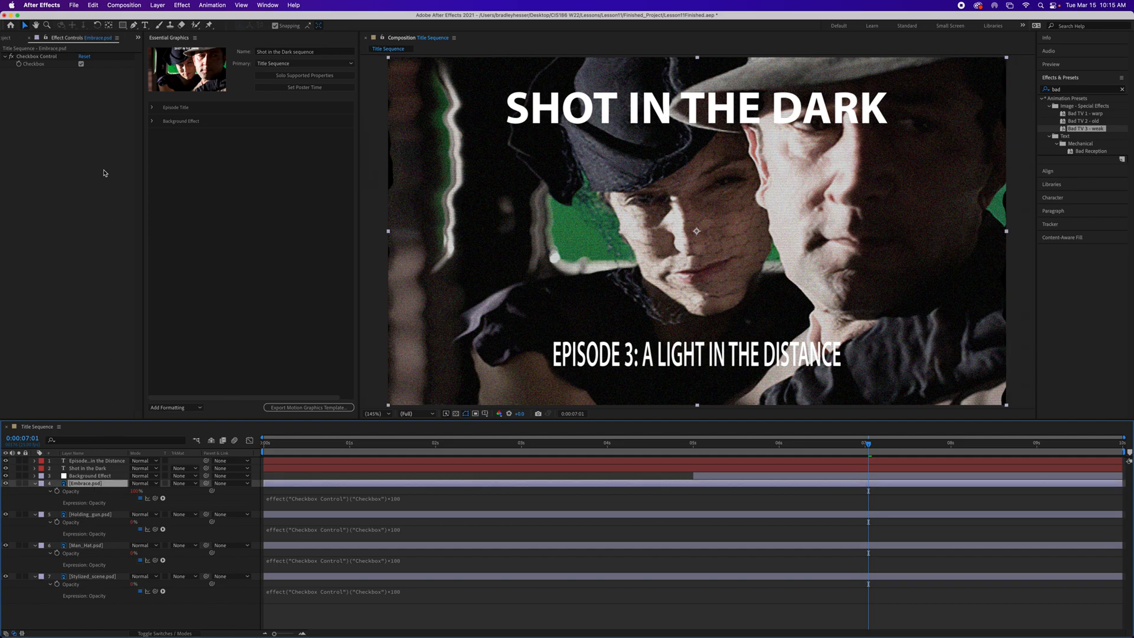
pyautogui.click(81, 65)
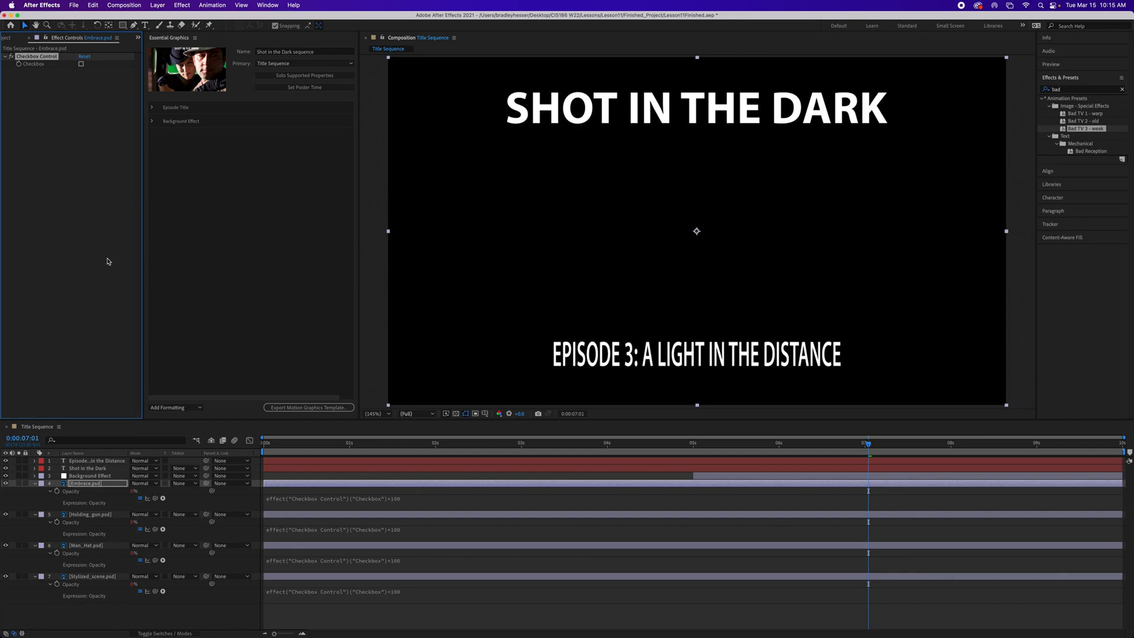
pyautogui.click(92, 515)
pyautogui.click(82, 65)
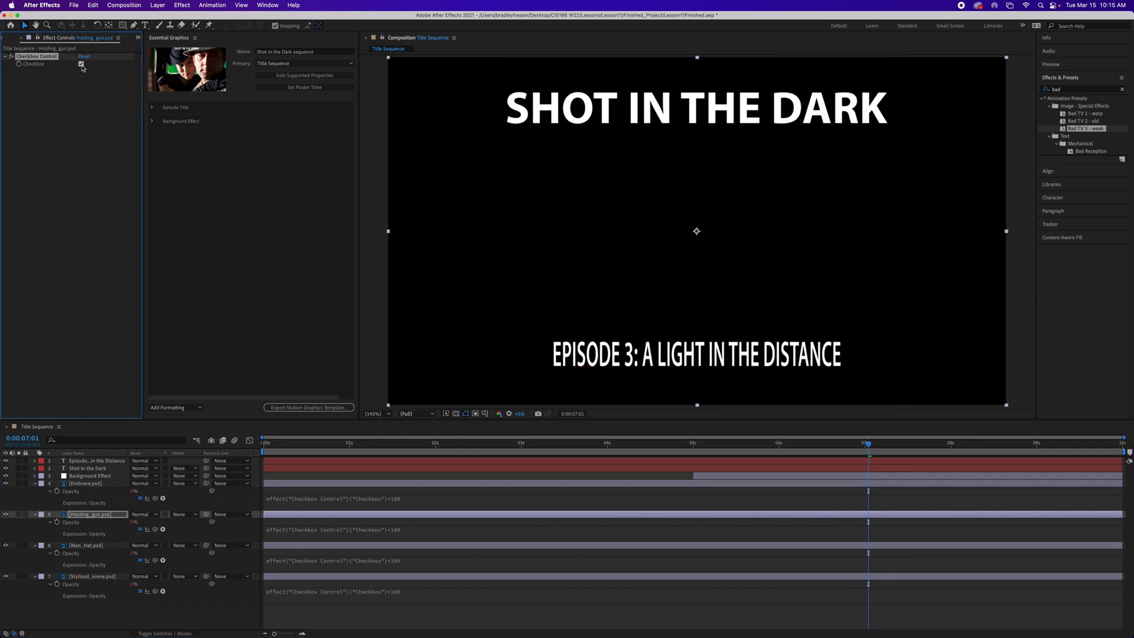
pyautogui.click(81, 64)
pyautogui.press('super+s')
# Step: Reveal the effects of the four image layers and add the Embrace.psd Checkbox property to the template, named "Embrace"
pyautogui.click(80, 483)
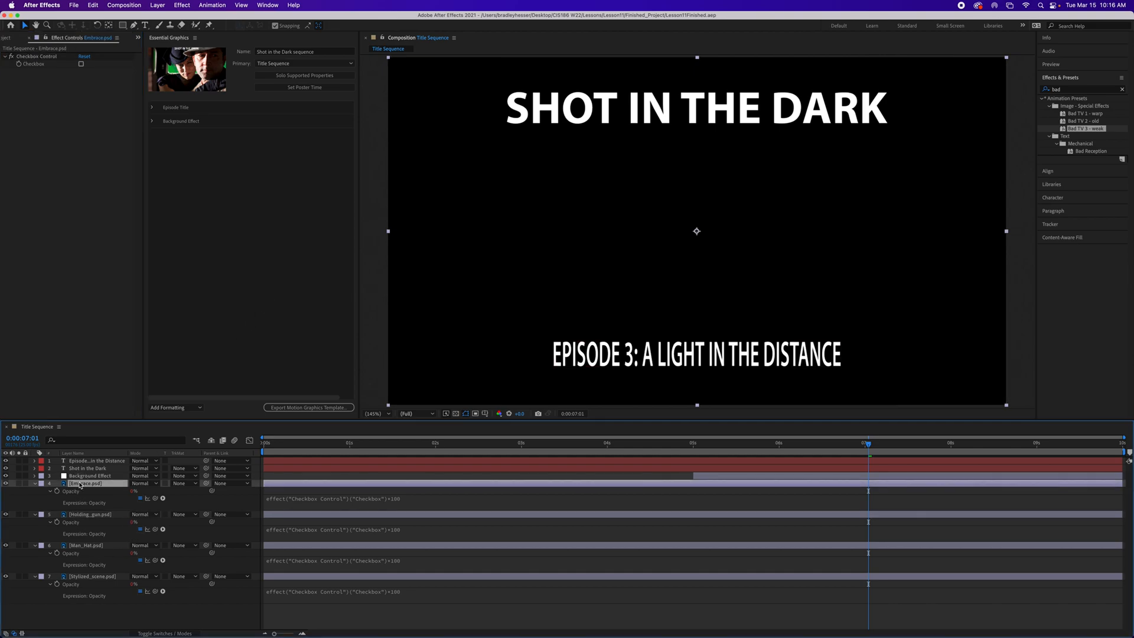
pyautogui.keyDown('shift'); pyautogui.click(88, 580); pyautogui.keyUp('shift')
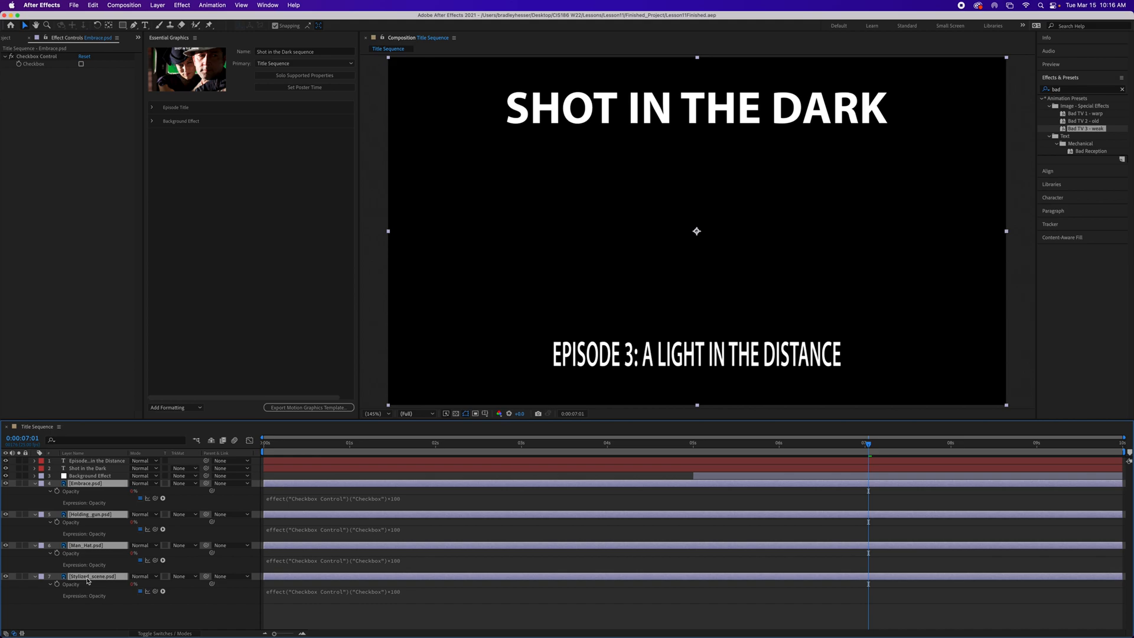
pyautogui.press('e')
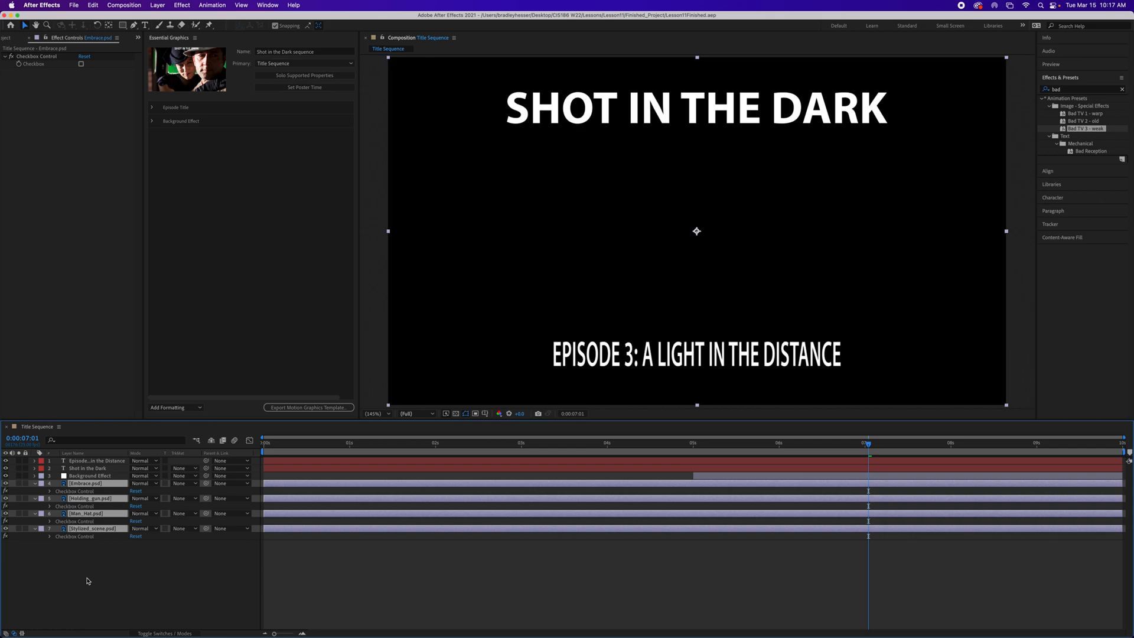
pyautogui.click(51, 492)
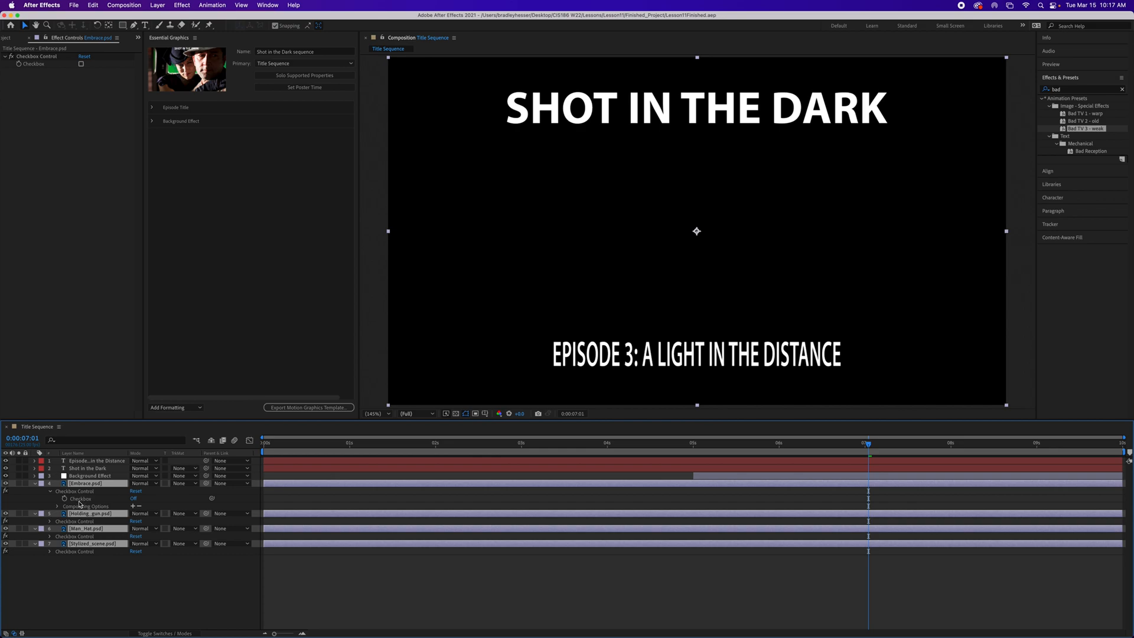
pyautogui.moveTo(80, 499); pyautogui.dragTo(230, 239)
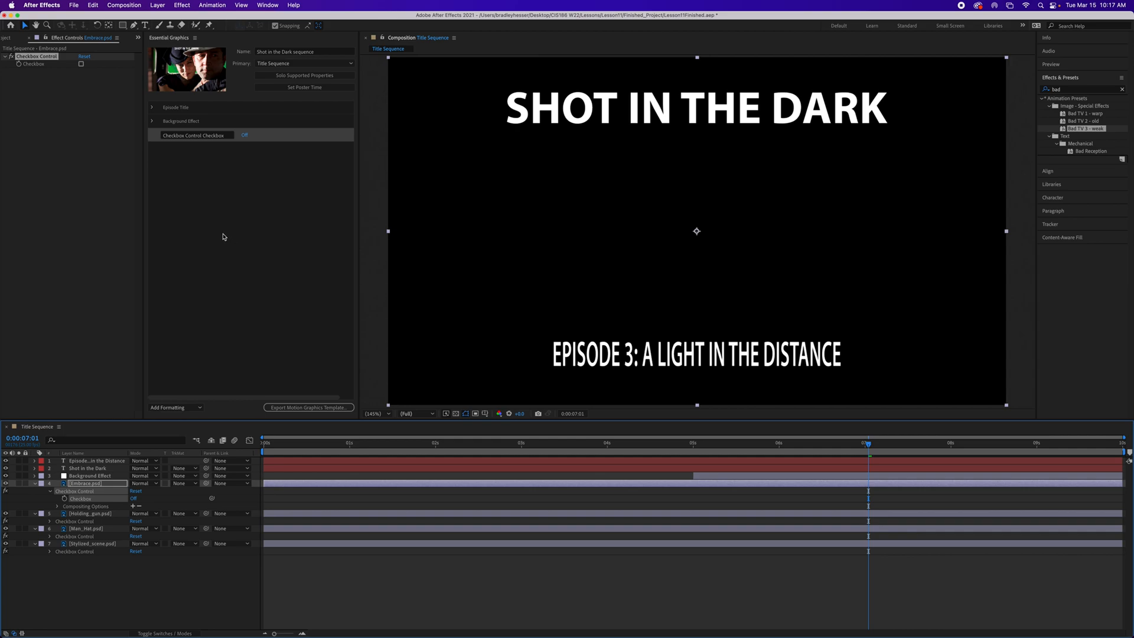
pyautogui.click(203, 136)
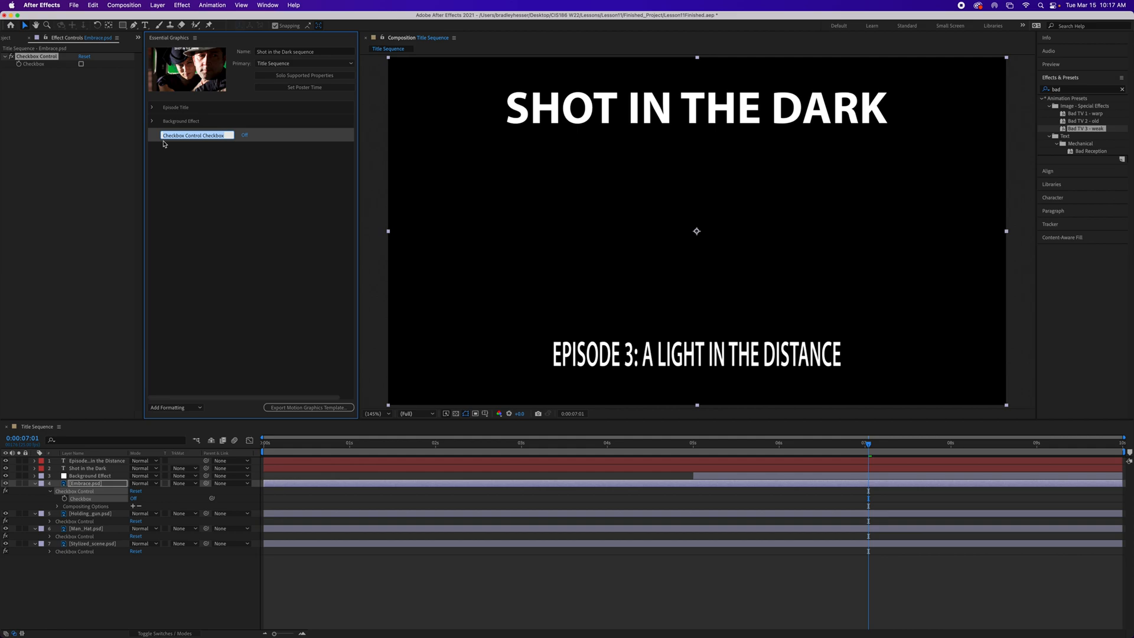
pyautogui.write('Embrace')
pyautogui.press('Return')
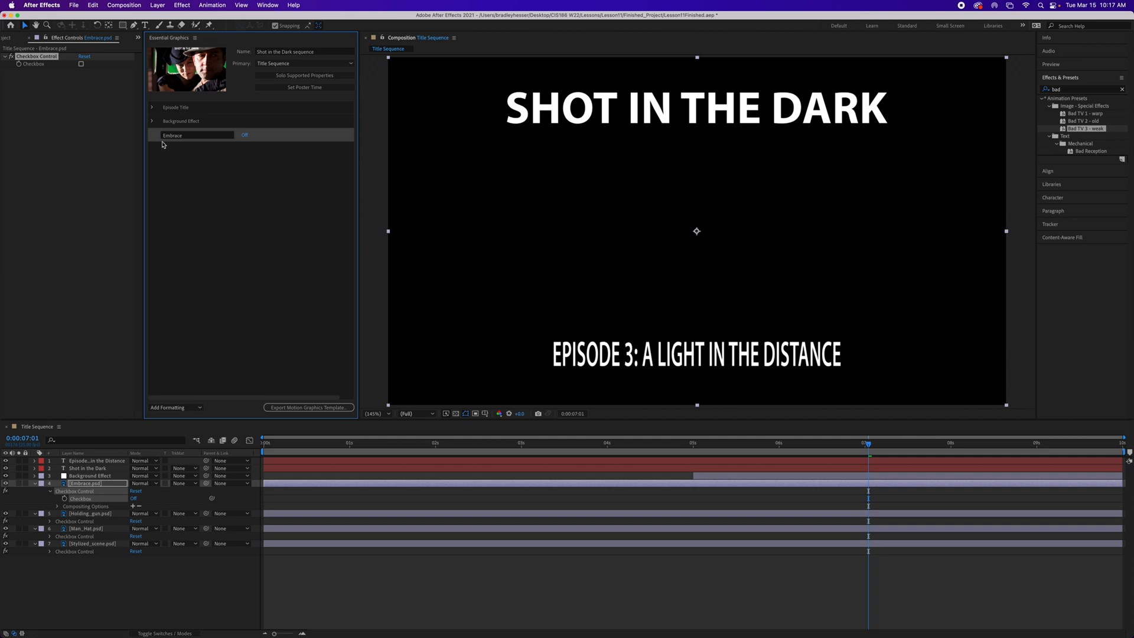
# Step: Add the Holding_gun.psd layer's Checkbox property to the template and name it "Holding Gun"
pyautogui.click(50, 522)
pyautogui.moveTo(80, 528); pyautogui.dragTo(235, 286)
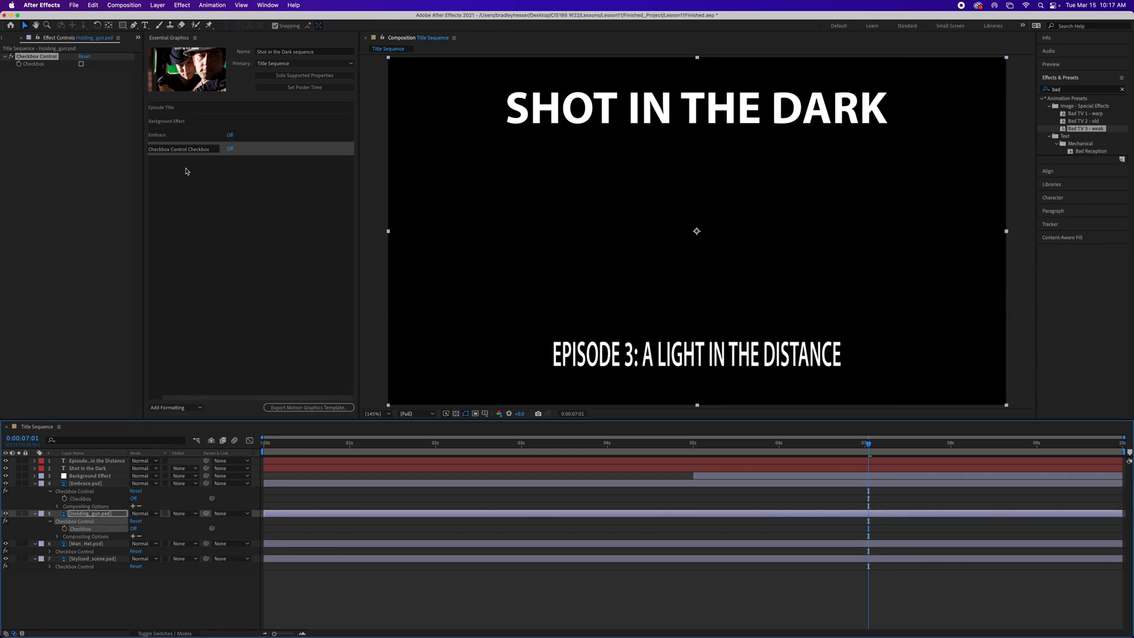
pyautogui.click(195, 151)
pyautogui.click(194, 152)
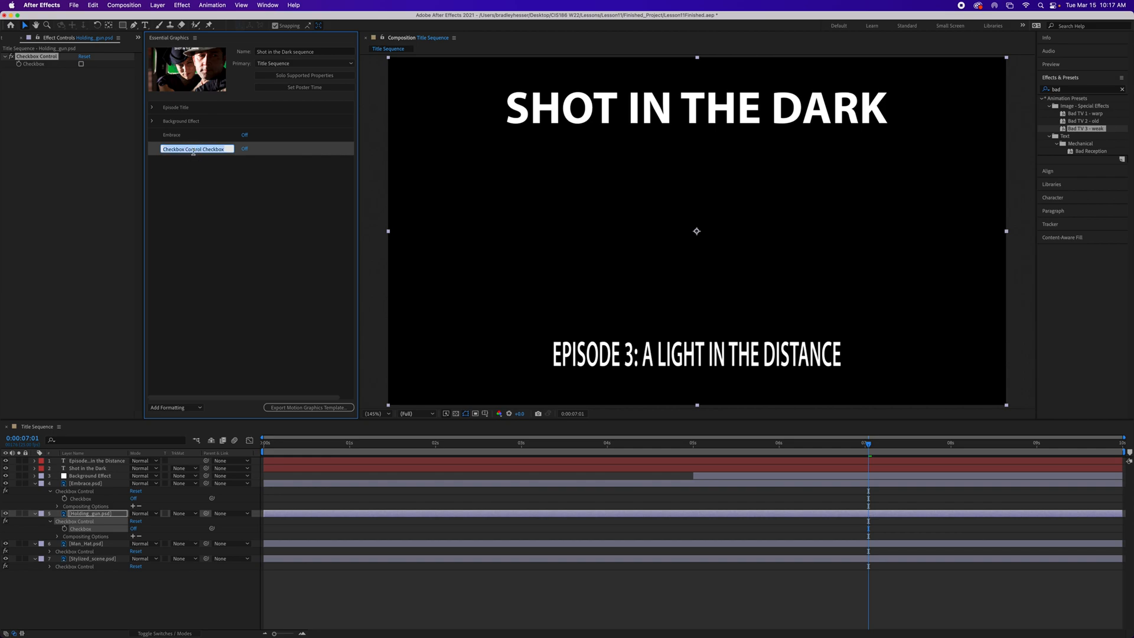
pyautogui.write('Hold')
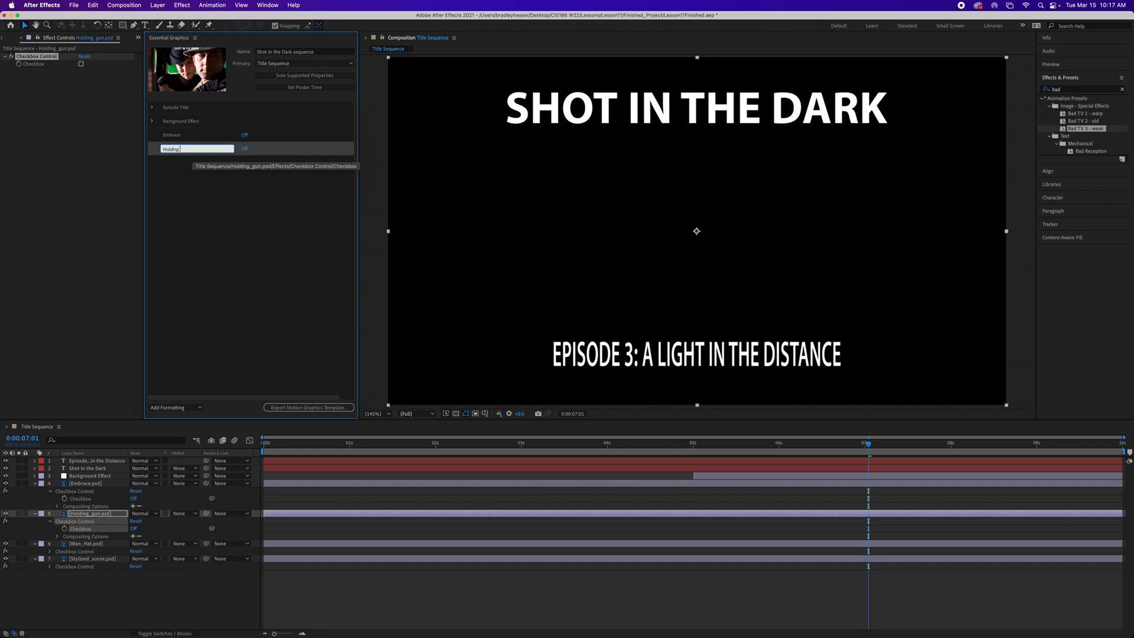
pyautogui.write('ing Fun')
pyautogui.press('Return')
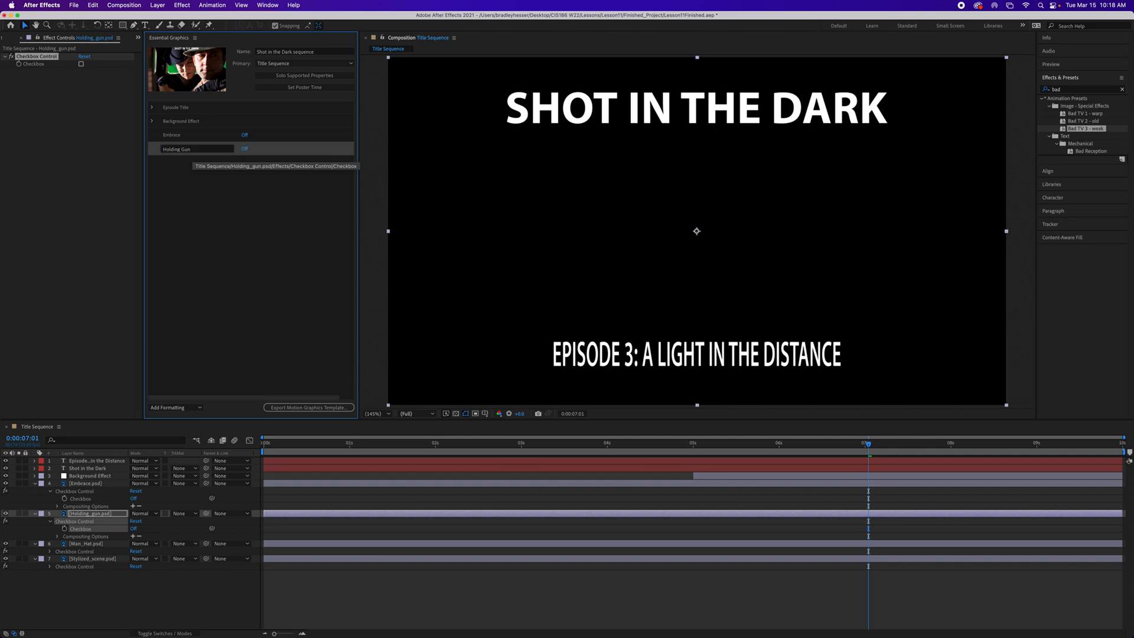
# Step: Add the Man_Hat.psd layer's Checkbox property to the template and name it "Man in Hat"
pyautogui.click(50, 551)
pyautogui.click(50, 551)
pyautogui.moveTo(80, 559); pyautogui.dragTo(221, 349)
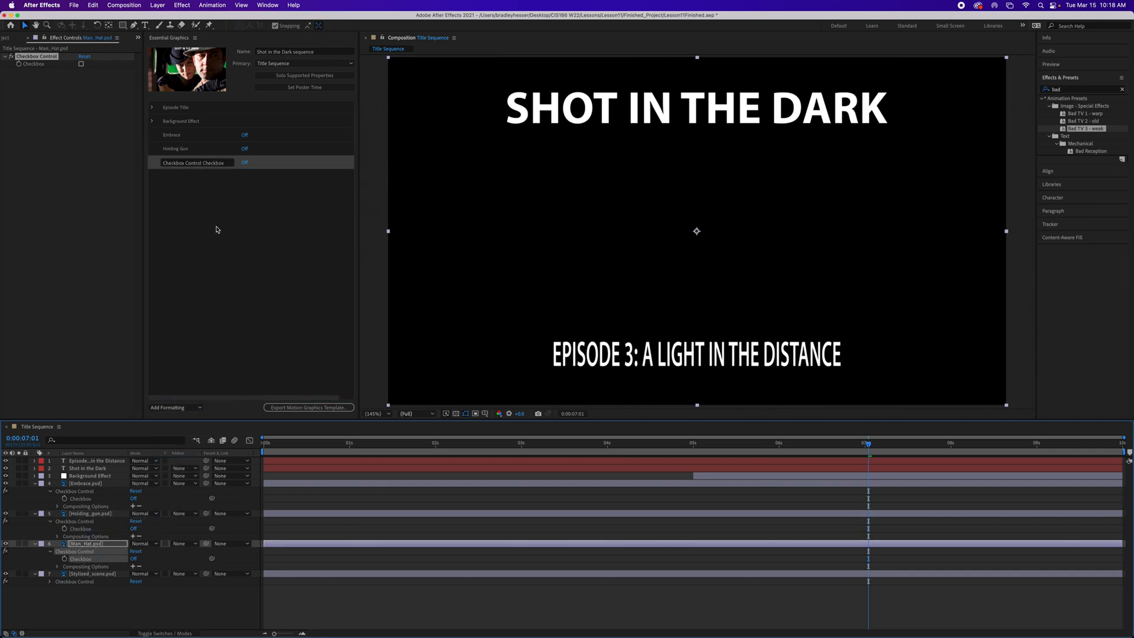
pyautogui.click(199, 166)
pyautogui.write('M')
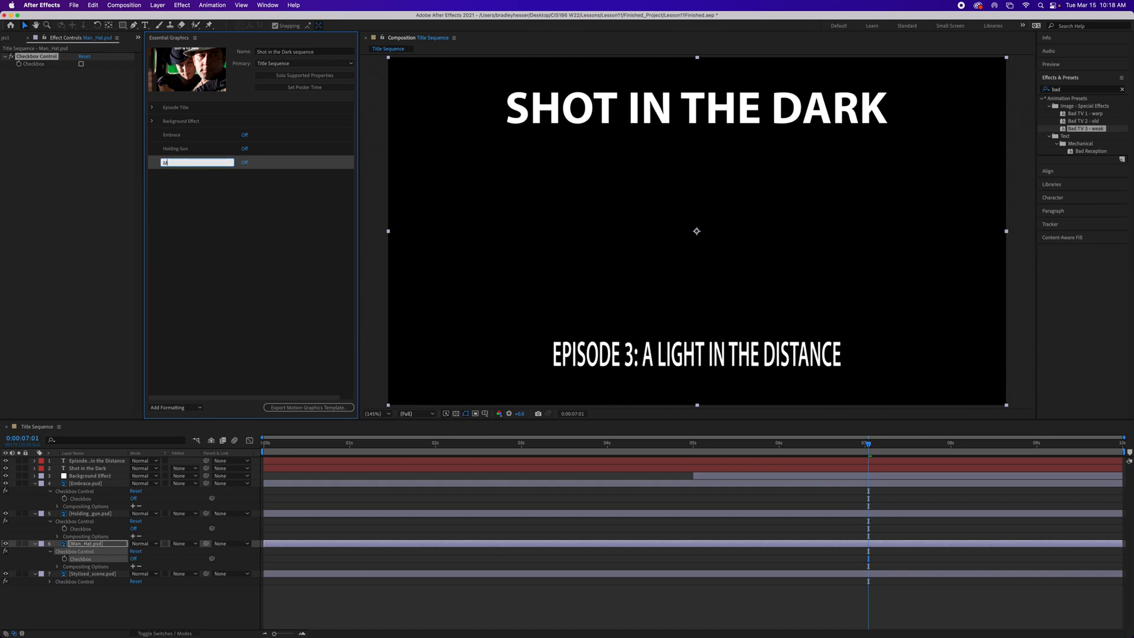
pyautogui.write('an in Hat')
pyautogui.press('Return')
# Step: Add the Stylized_scene.psd layer's Checkbox property to the template and name it "Stylized"
pyautogui.click(51, 582)
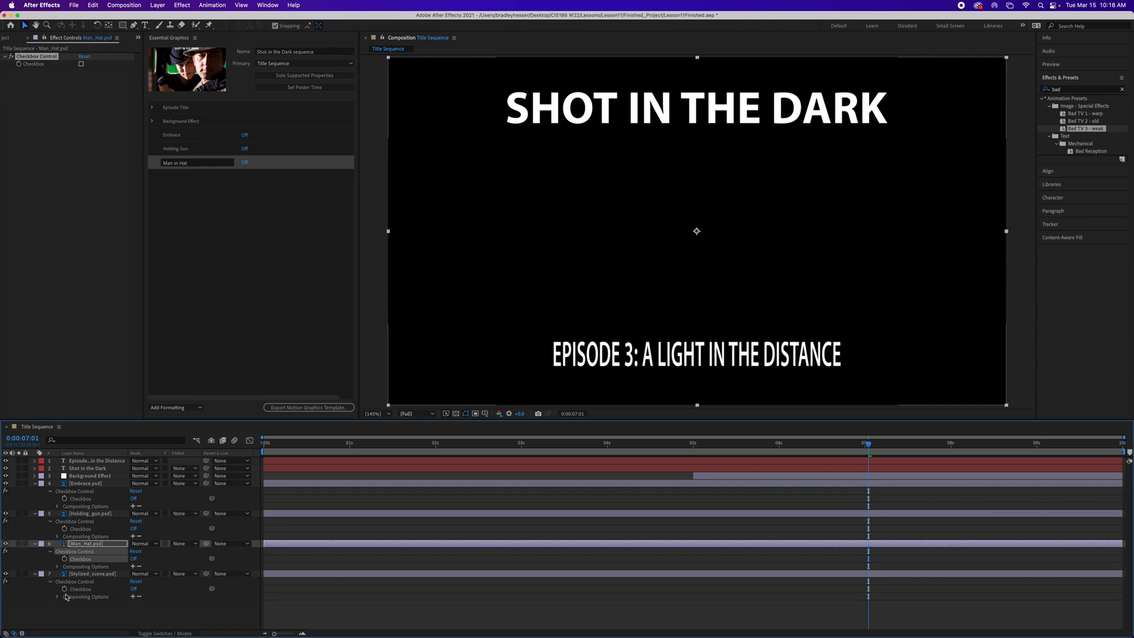
pyautogui.moveTo(80, 588); pyautogui.dragTo(279, 314)
pyautogui.click(190, 176)
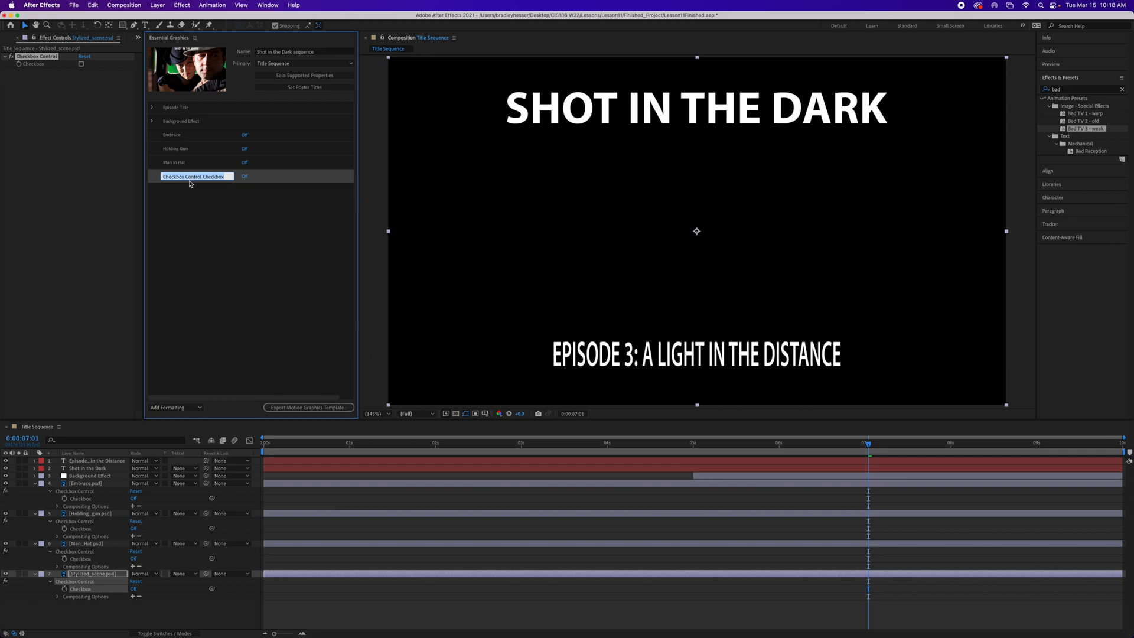
pyautogui.write('Stylized')
pyautogui.press('Return')
pyautogui.click(249, 222)
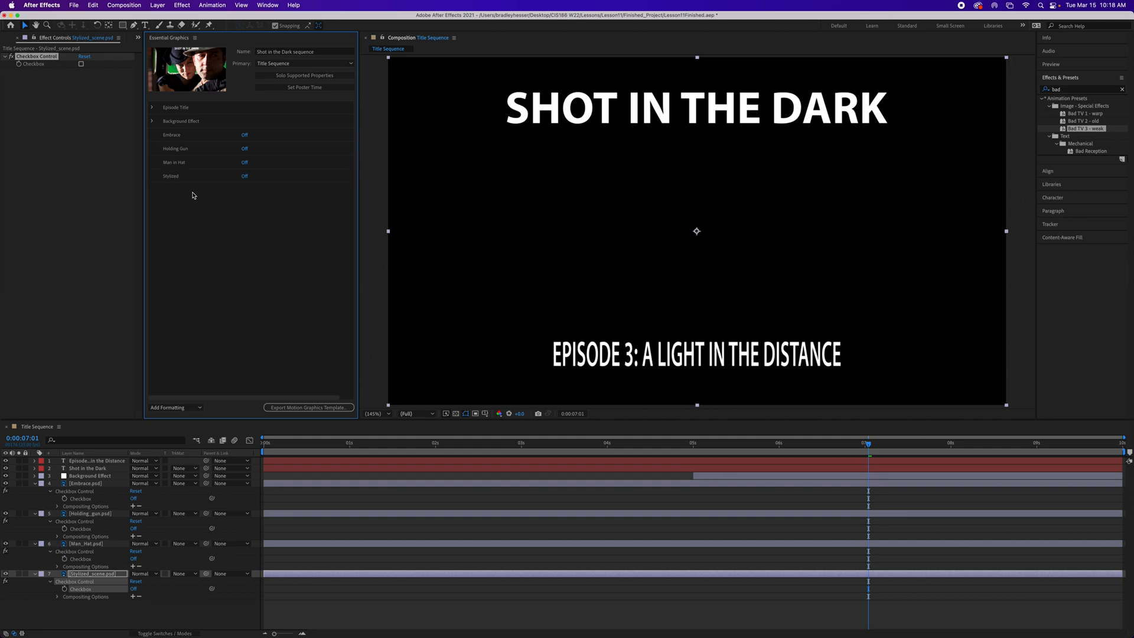
# Step: Add a new group to the template's properties and name it "Background Images"
pyautogui.click(173, 407)
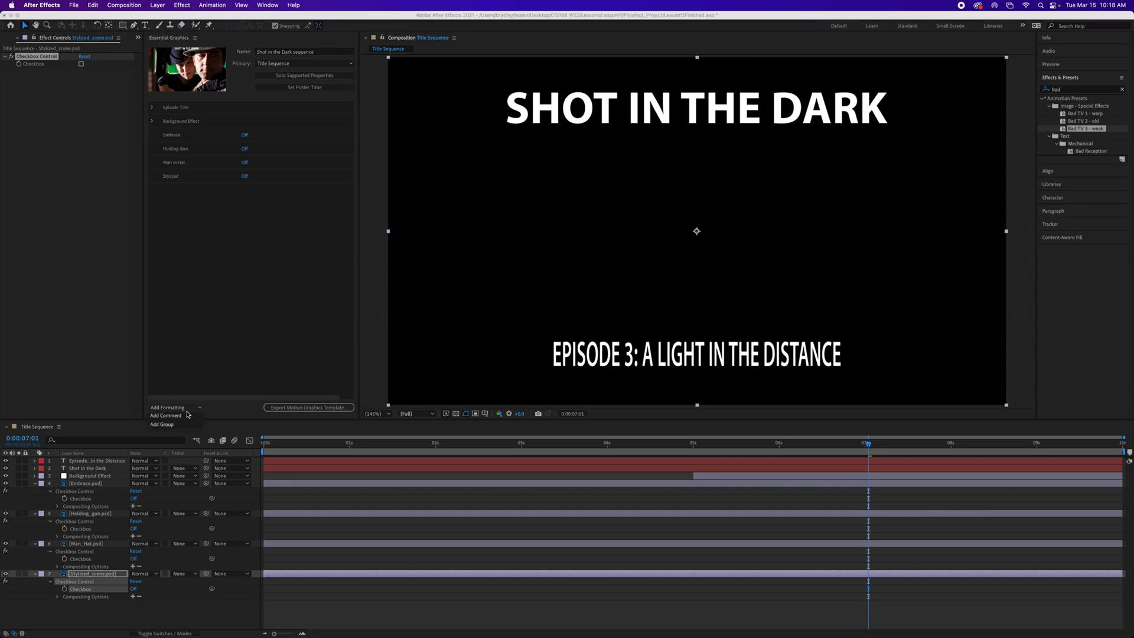
pyautogui.click(179, 424)
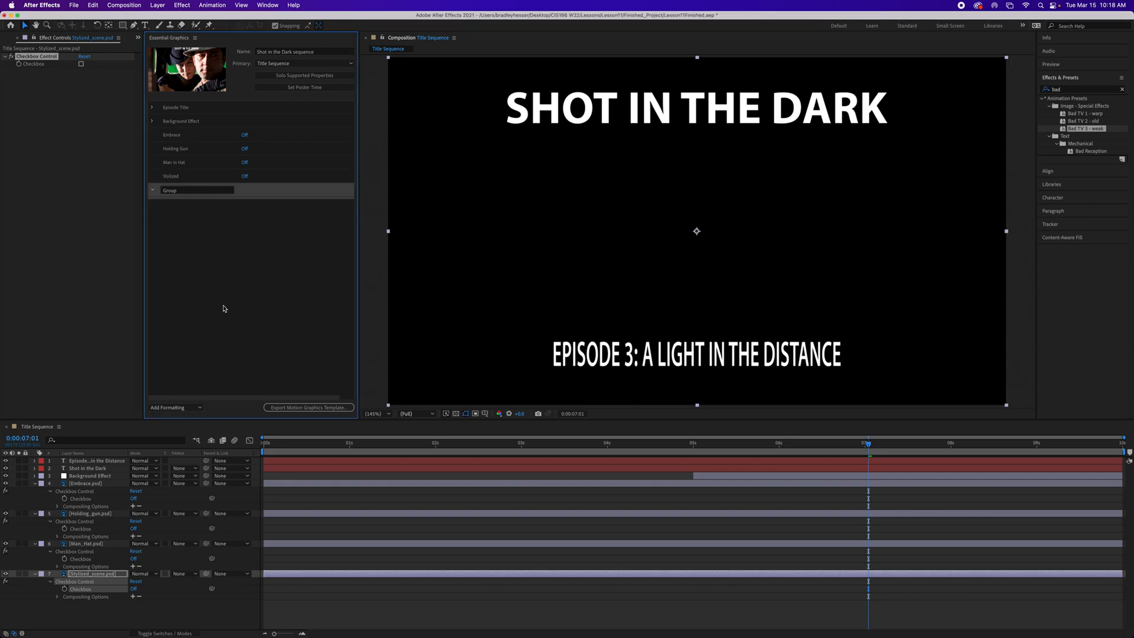
pyautogui.click(172, 189)
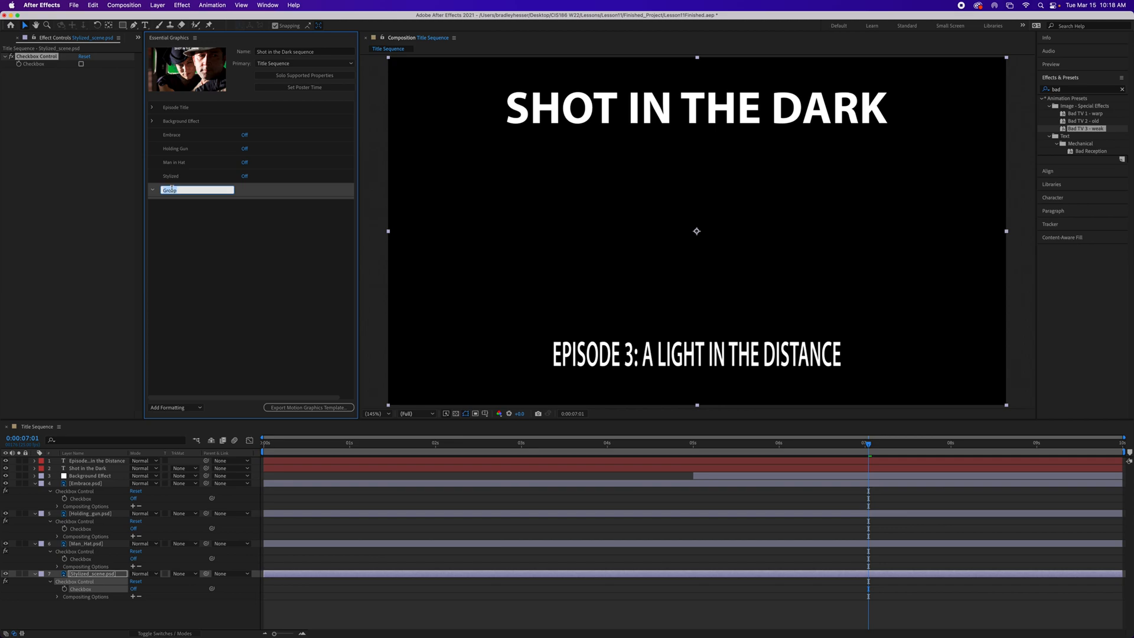
pyautogui.write('Bacgrou')
pyautogui.write('grou')
pyautogui.write('nd Images')
pyautogui.press('Return')
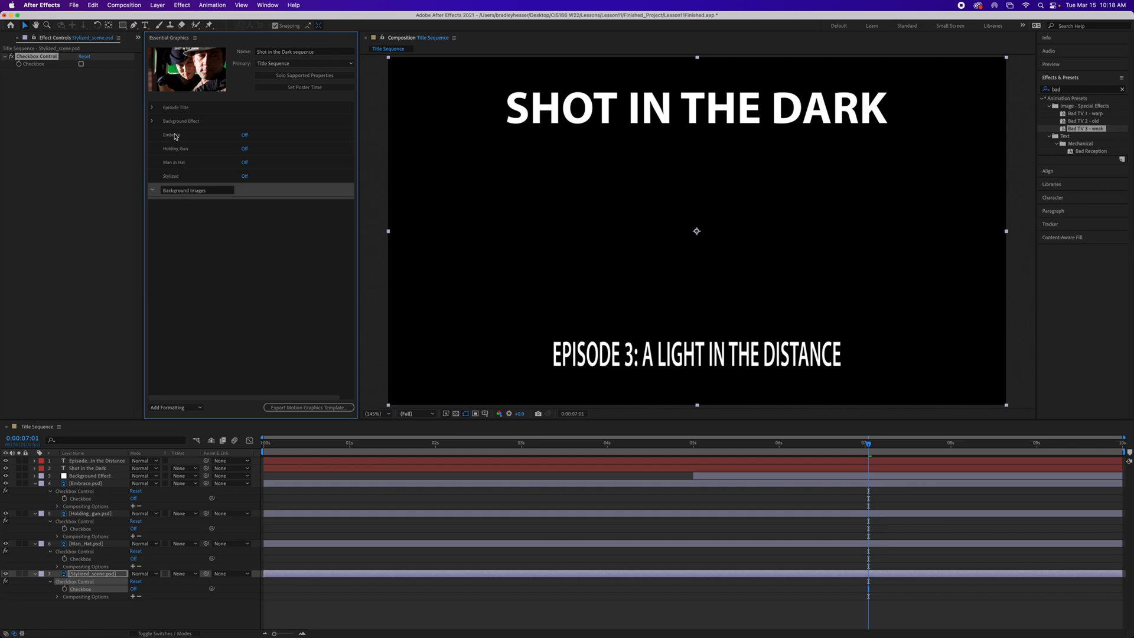
# Step: Move the Embrace, Holding Gun, Man in Hat and Stylized properties into the Background Images group
pyautogui.moveTo(175, 136); pyautogui.dragTo(181, 191)
pyautogui.moveTo(182, 138); pyautogui.dragTo(193, 179)
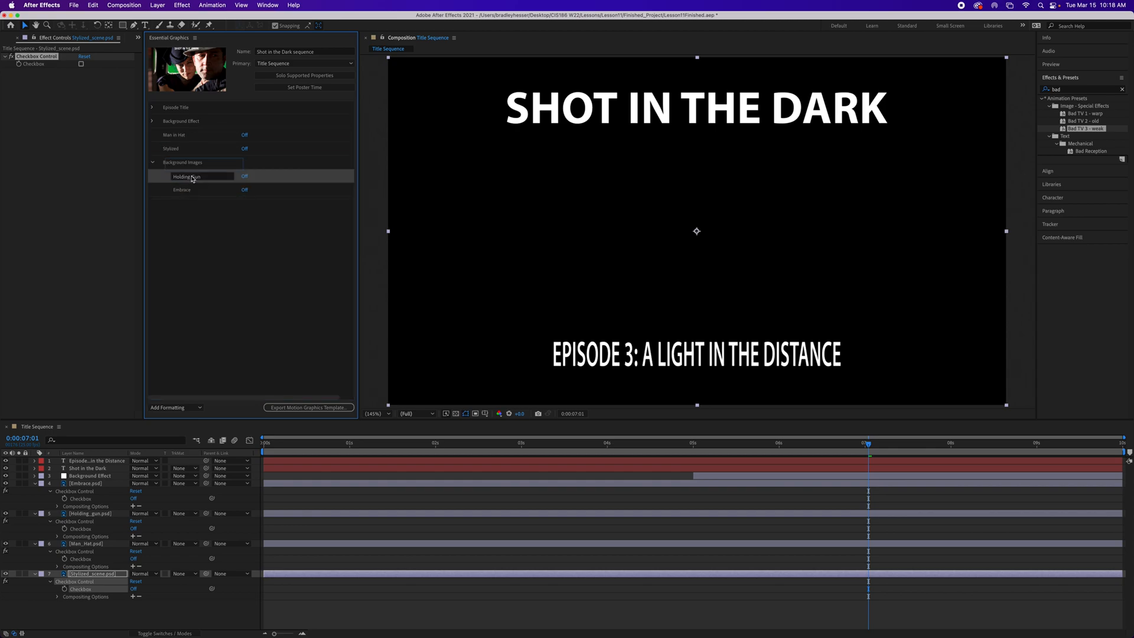
pyautogui.moveTo(184, 139)
pyautogui.mouseDown()
pyautogui.moveTo(188, 168)
pyautogui.moveTo(183, 156)
pyautogui.mouseUp()
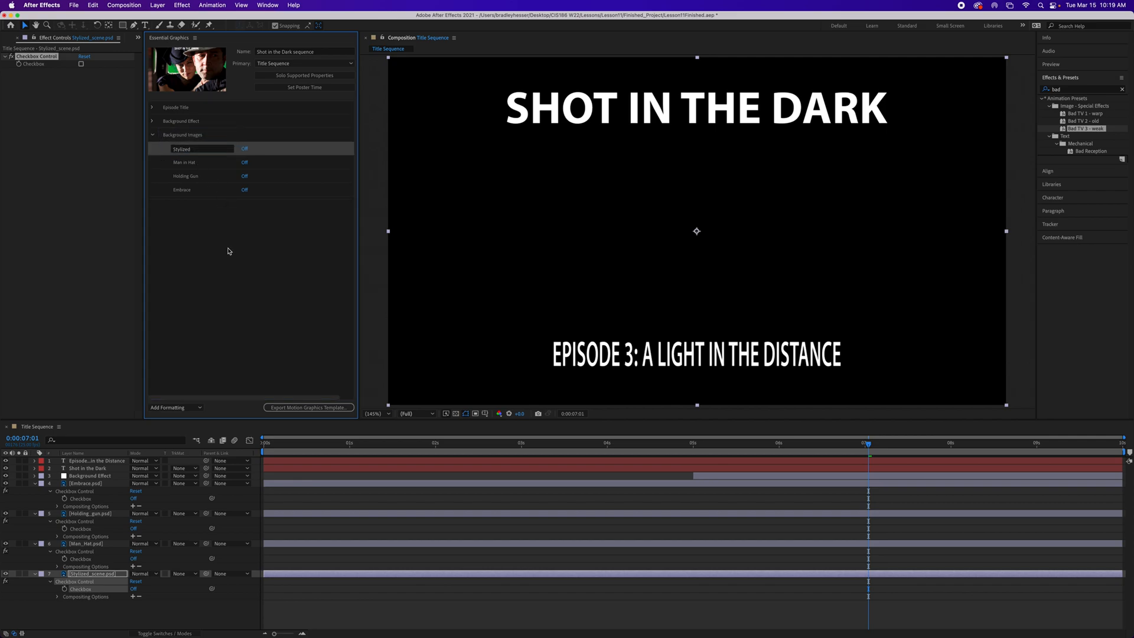
# Step: Reorder the Background Images properties as Embrace, Holding Gun, Man in Hat, Stylized
pyautogui.click(168, 193)
pyautogui.moveTo(168, 192); pyautogui.dragTo(171, 148)
pyautogui.moveTo(168, 190)
pyautogui.mouseDown()
pyautogui.moveTo(168, 156)
pyautogui.moveTo(168, 175)
pyautogui.mouseUp()
pyautogui.click(165, 187)
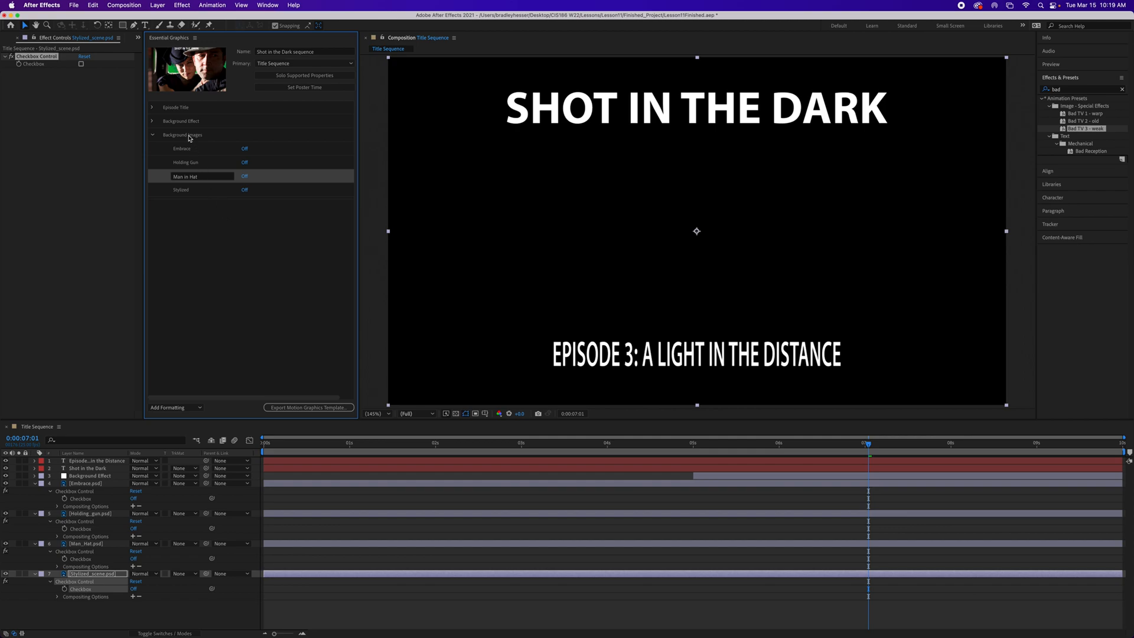
pyautogui.click(242, 243)
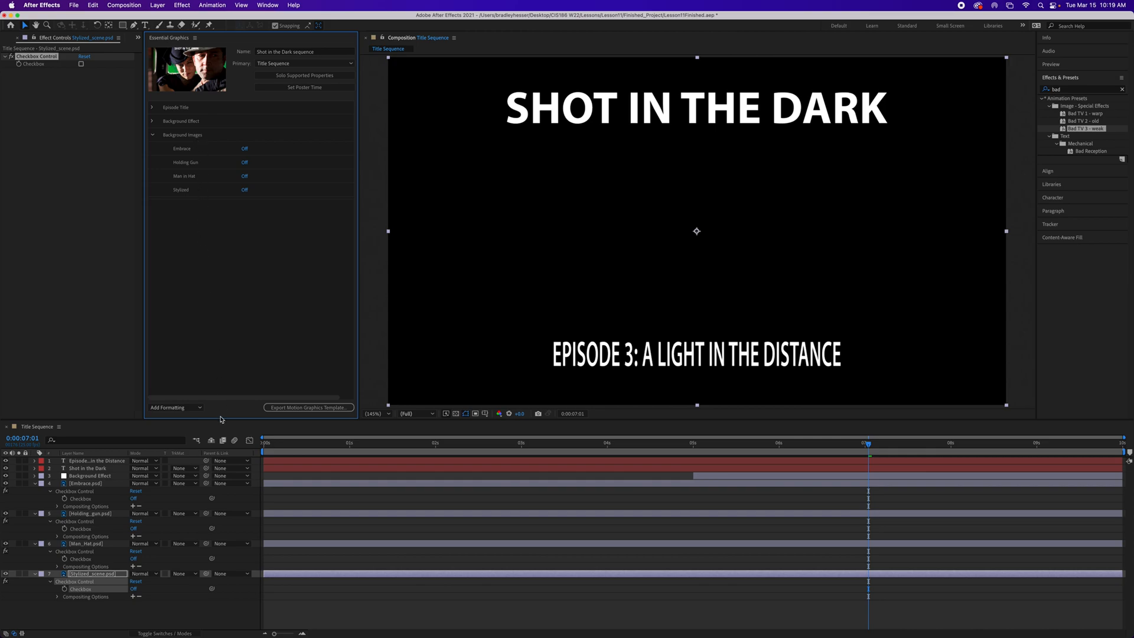
# Step: Add the comment "Toggle on the image you want to use" as the first item of the Background Images group and save the project
pyautogui.click(197, 408)
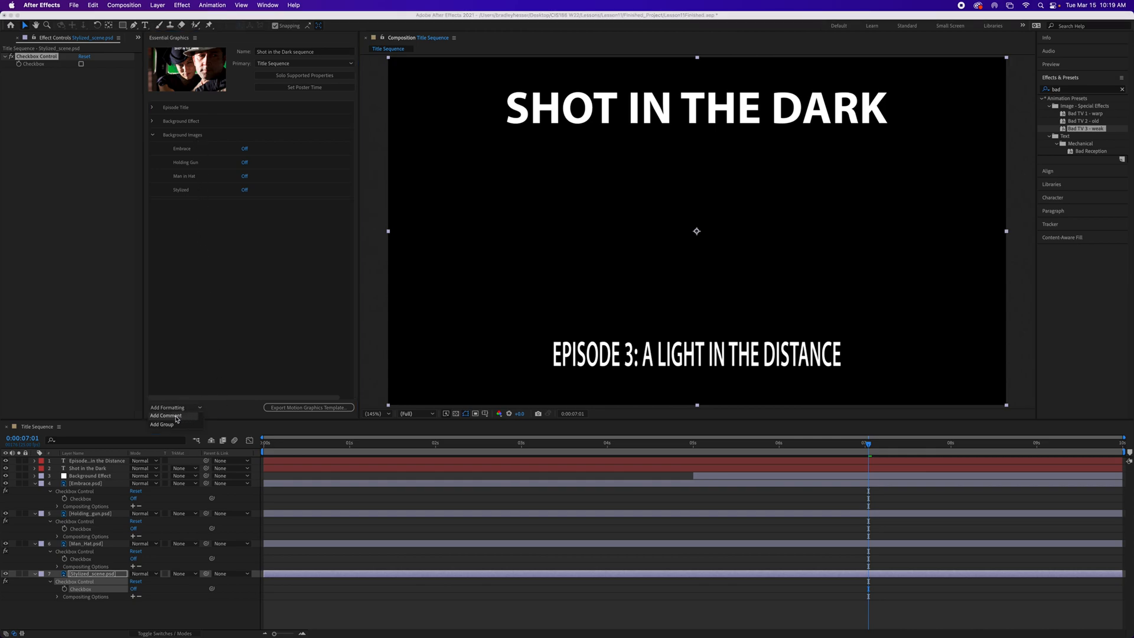
pyautogui.click(176, 416)
pyautogui.click(258, 206)
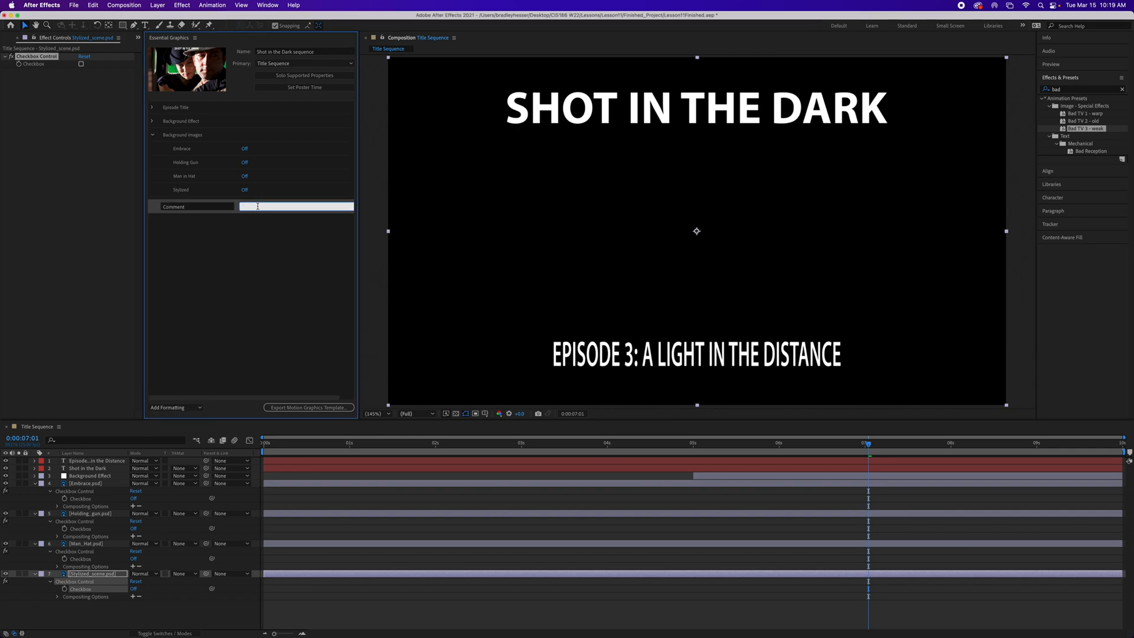
pyautogui.write('Toggle on the image you want to u')
pyautogui.write('se')
pyautogui.click(249, 226)
pyautogui.moveTo(159, 207); pyautogui.dragTo(166, 141)
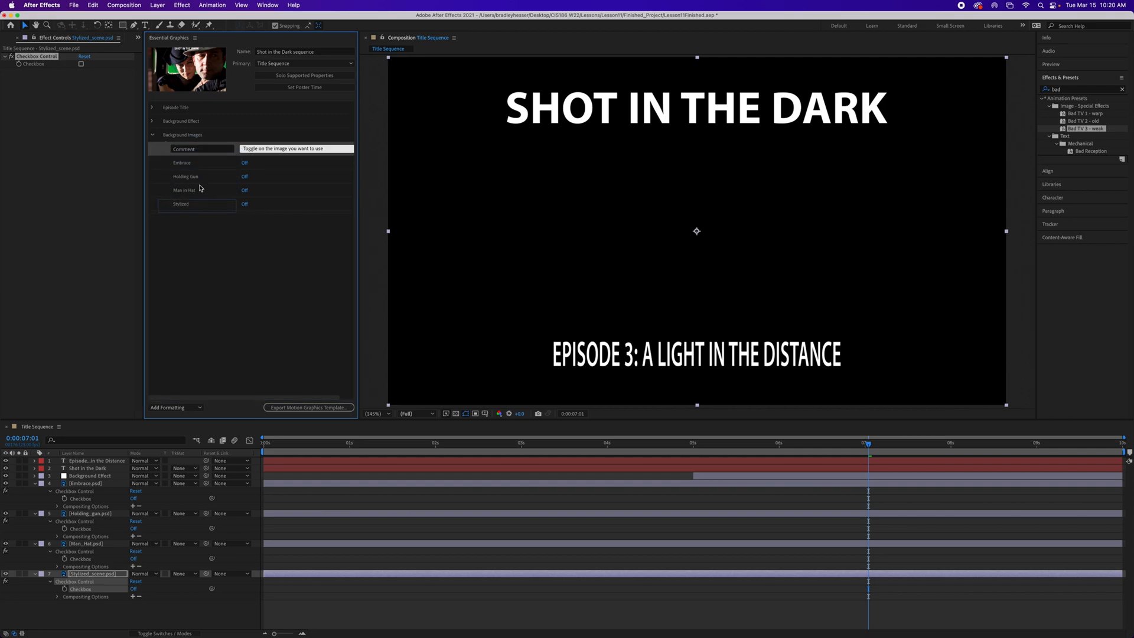
pyautogui.click(237, 266)
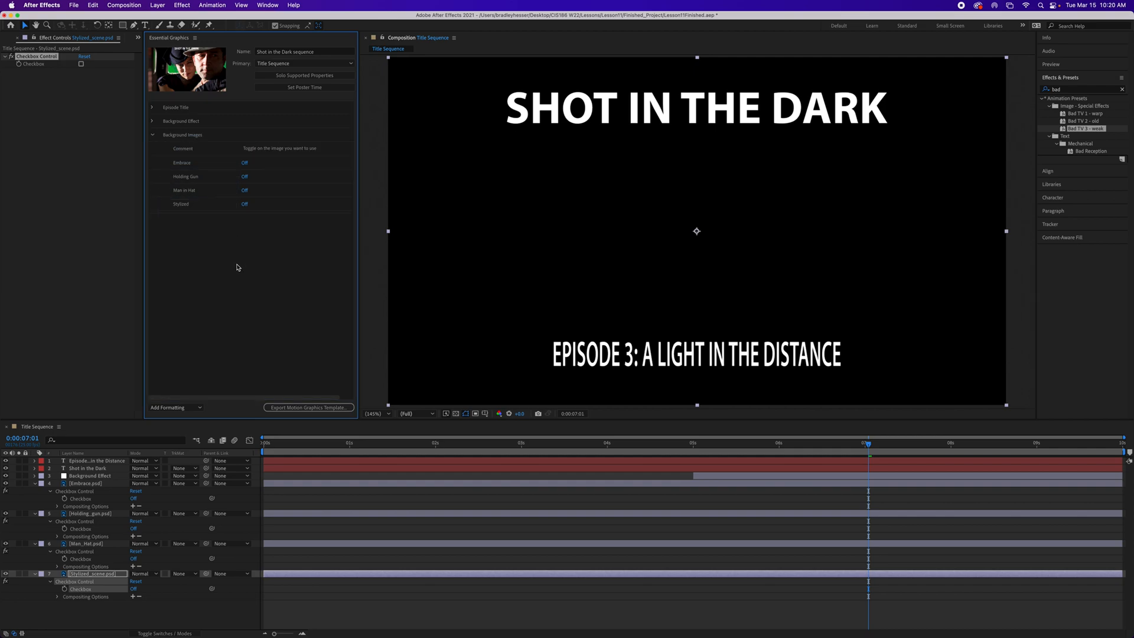
pyautogui.press('super+s')
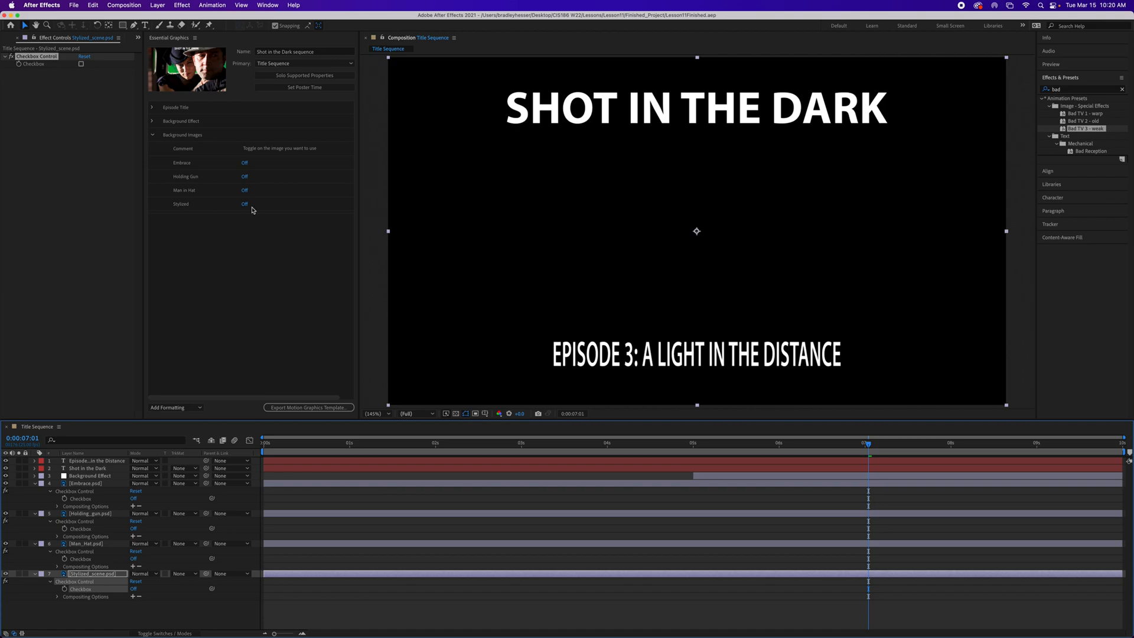
# Step: Test the template's Embrace, Holding Gun and Man in Hat checkboxes by switching each one on and back off
pyautogui.click(244, 164)
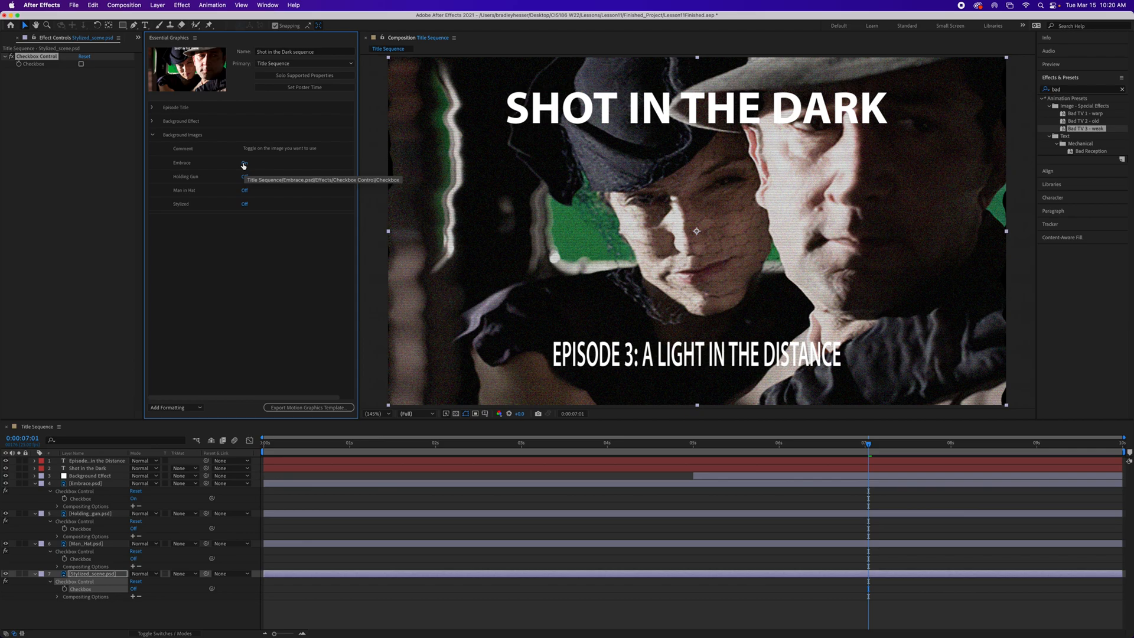
pyautogui.click(244, 163)
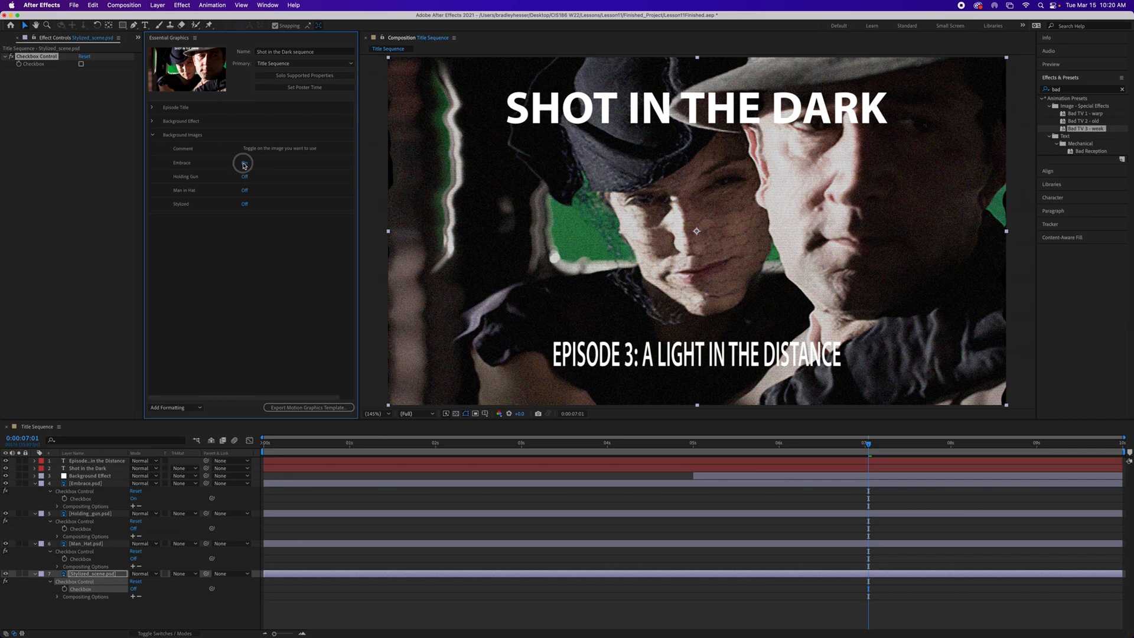
pyautogui.click(245, 177)
pyautogui.click(245, 177)
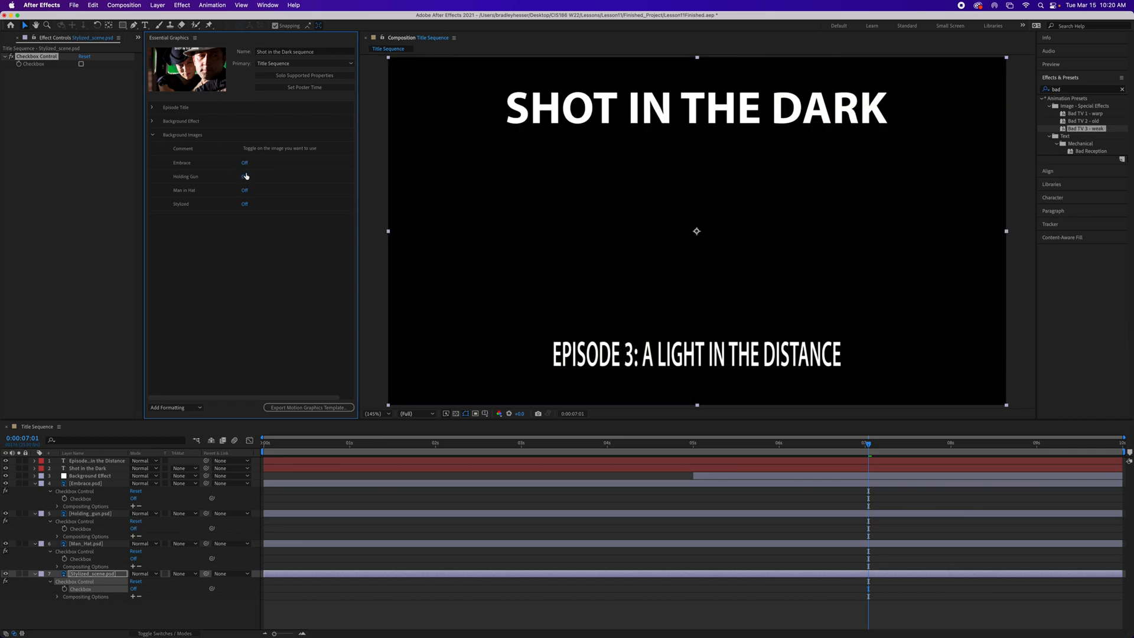
pyautogui.click(245, 191)
pyautogui.click(245, 191)
# Step: Collapse the effect properties of the four image layers in the timeline and save the project
pyautogui.click(109, 483)
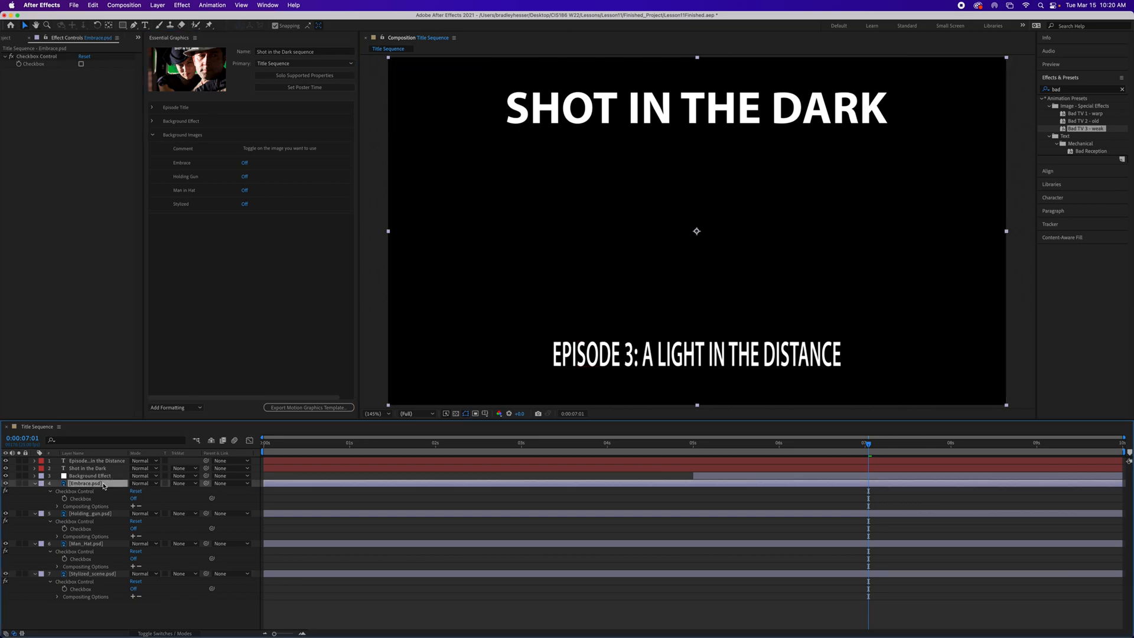
pyautogui.keyDown('shift'); pyautogui.click(92, 575); pyautogui.keyUp('shift')
pyautogui.press('e')
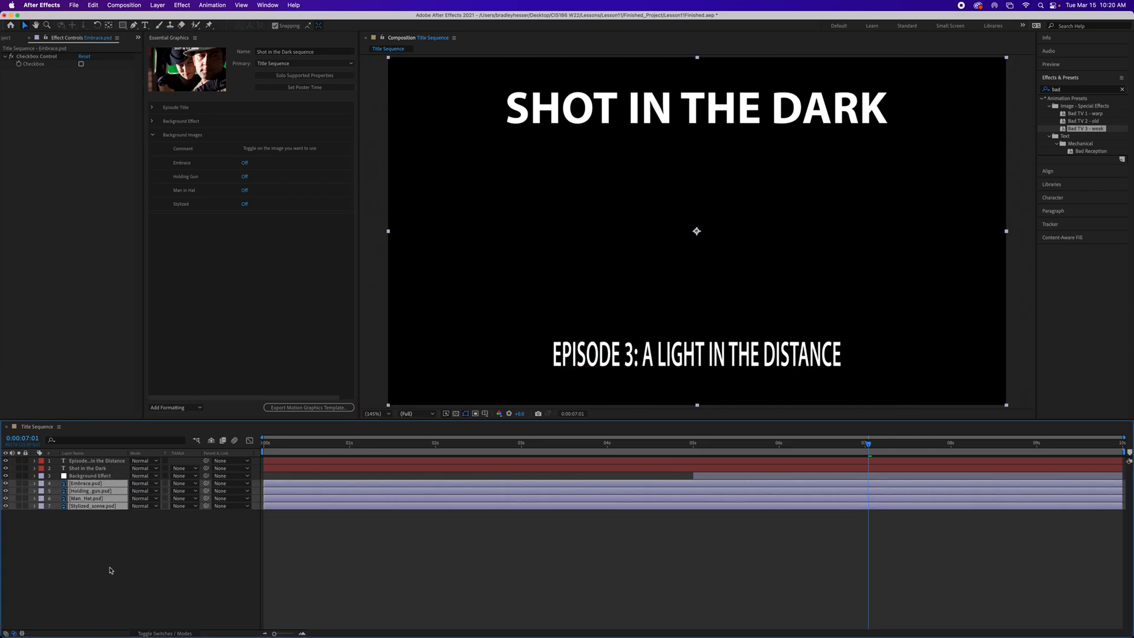
pyautogui.click(110, 569)
pyautogui.press('super+s')
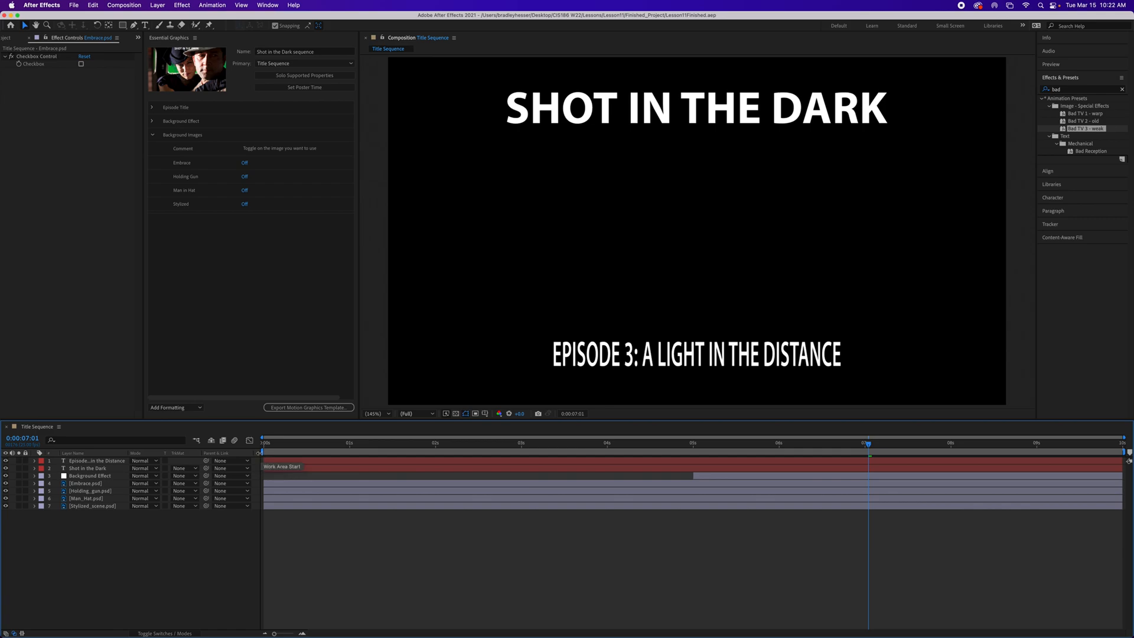
# Step: Set the Title Sequence work area to run from 2 seconds to 5 seconds, with the current time at 0:00:05:00
pyautogui.moveTo(261, 452)
pyautogui.mouseDown()
pyautogui.moveTo(404, 456)
pyautogui.moveTo(336, 461)
pyautogui.moveTo(384, 460)
pyautogui.mouseUp()
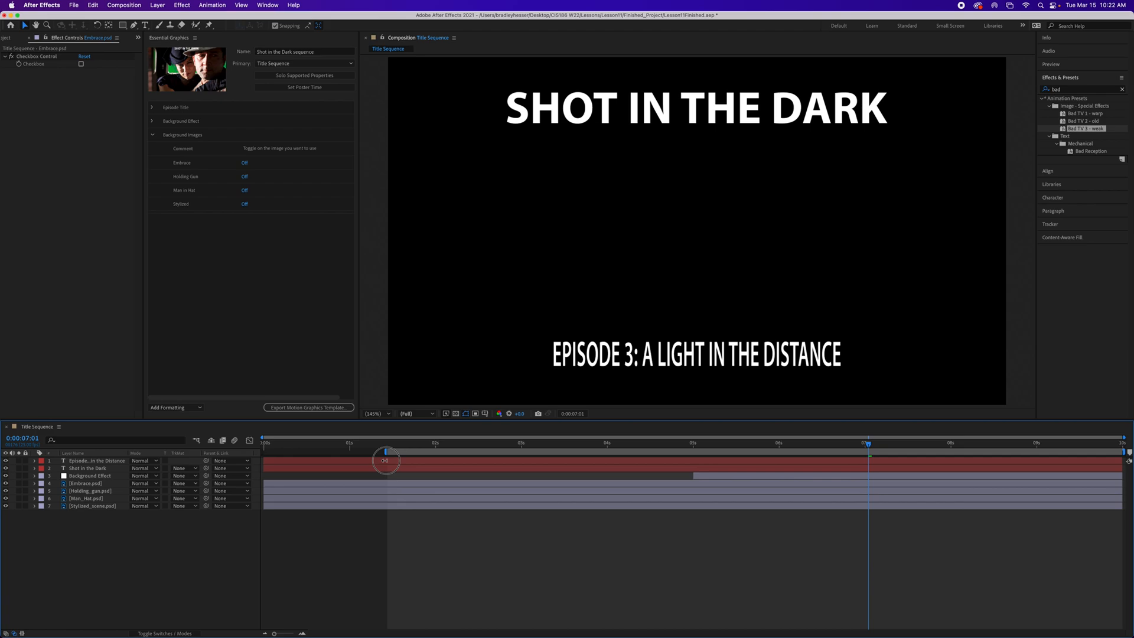
pyautogui.moveTo(385, 461); pyautogui.dragTo(434, 452)
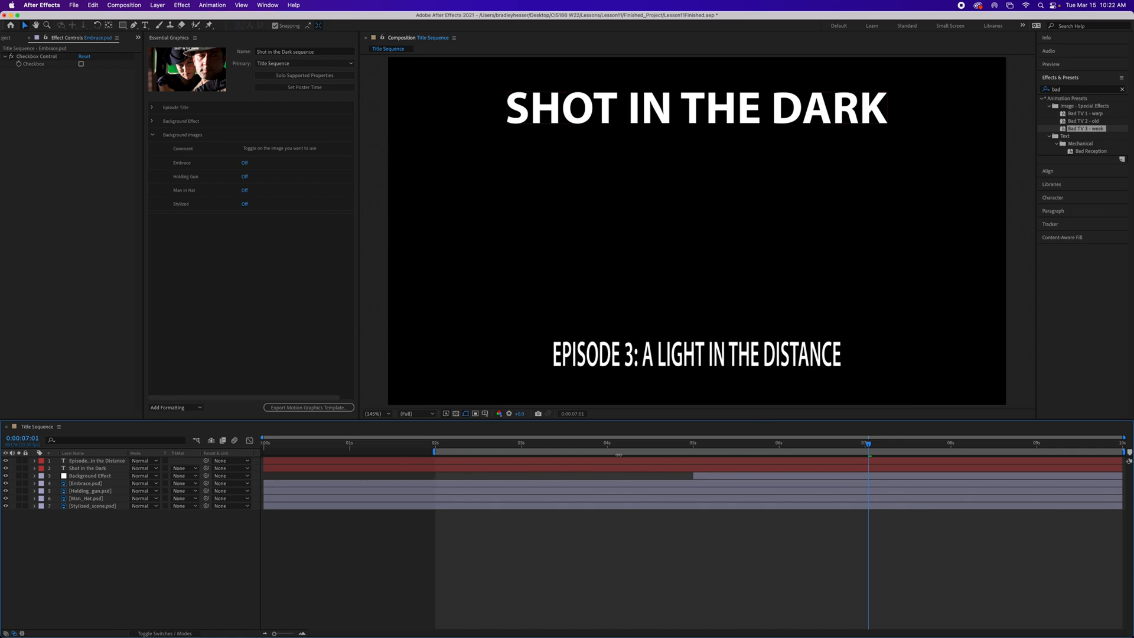
pyautogui.moveTo(868, 444); pyautogui.dragTo(435, 448)
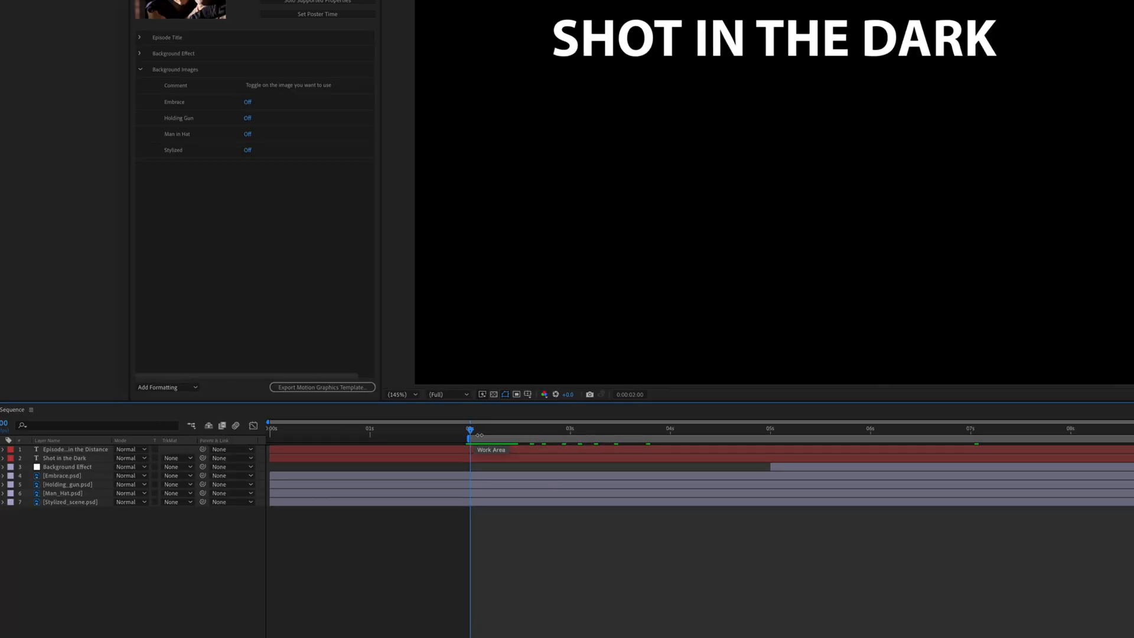
pyautogui.moveTo(471, 429); pyautogui.dragTo(759, 437)
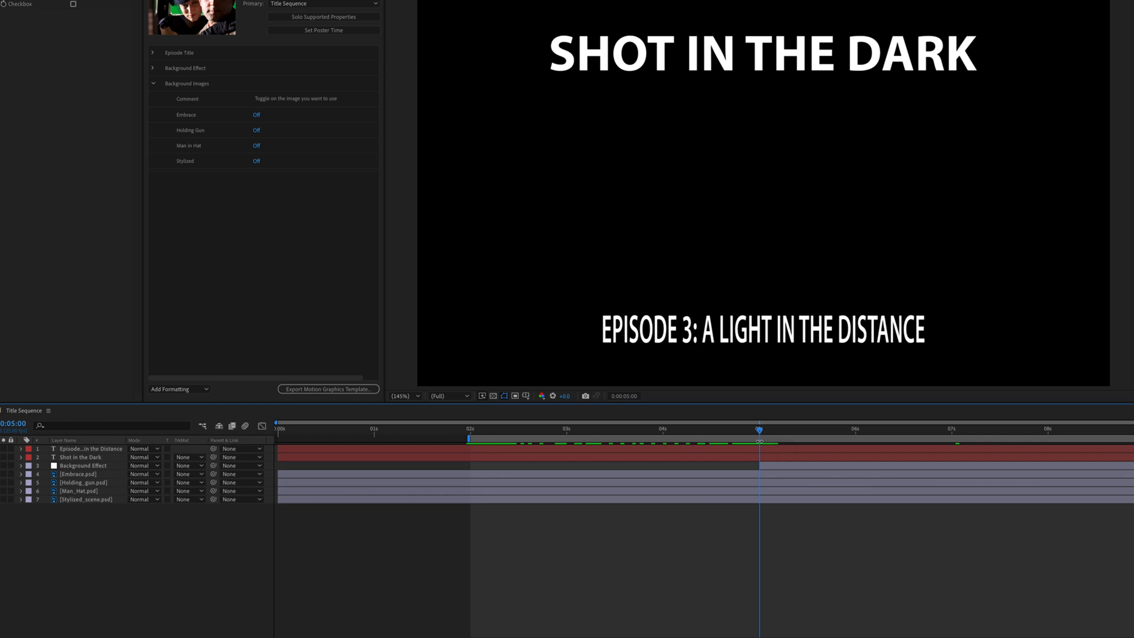
pyautogui.rightClick(764, 442)
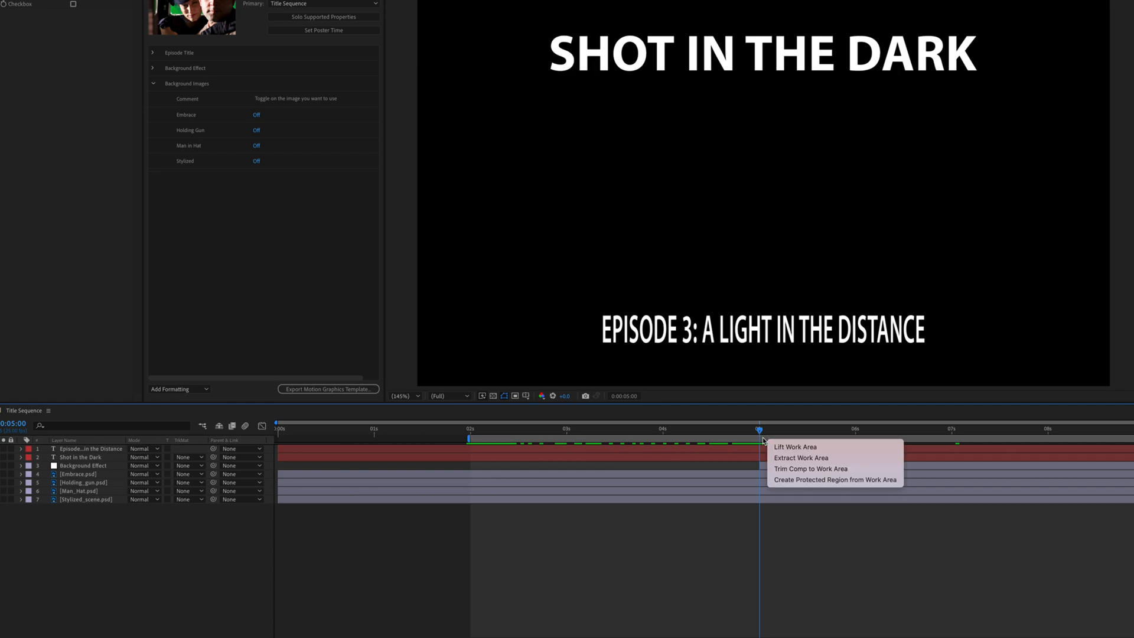
pyautogui.click(764, 438)
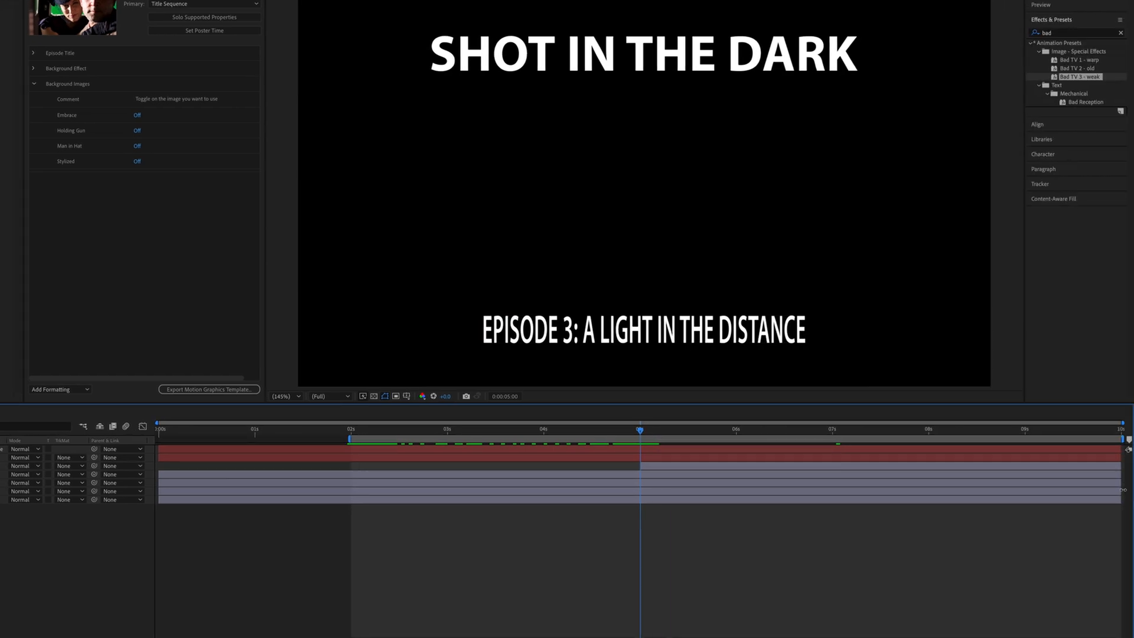
pyautogui.moveTo(1122, 439); pyautogui.dragTo(645, 456)
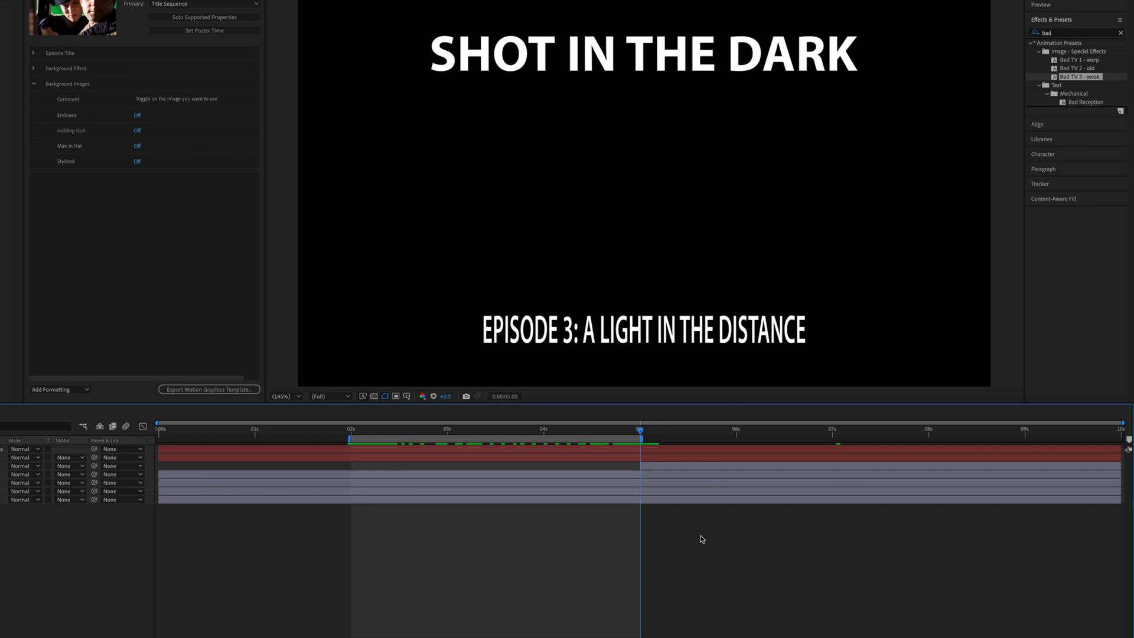
# Step: Create a Responsive Design protected region from the work area and save the project
pyautogui.rightClick(588, 440)
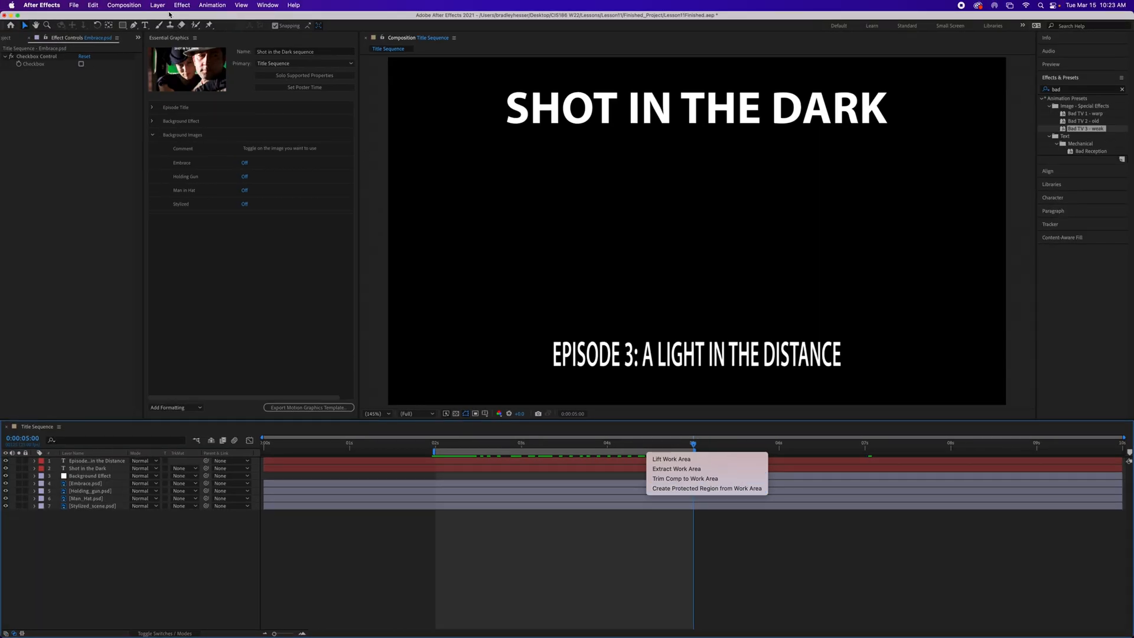
pyautogui.click(129, 7)
pyautogui.click(129, 7)
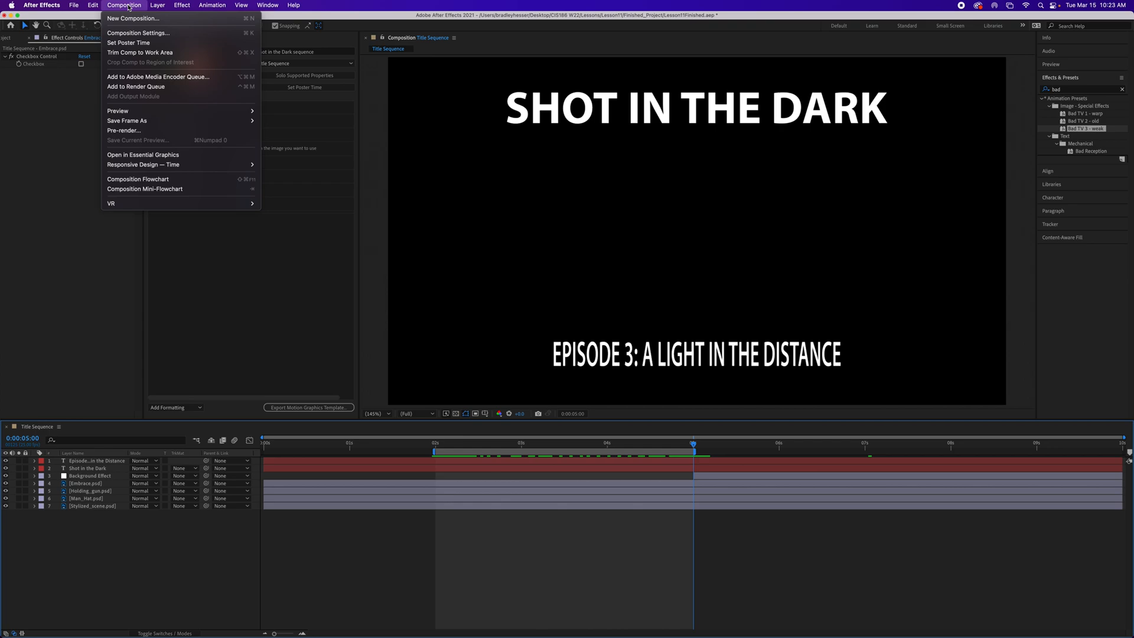
pyautogui.moveTo(171, 168)
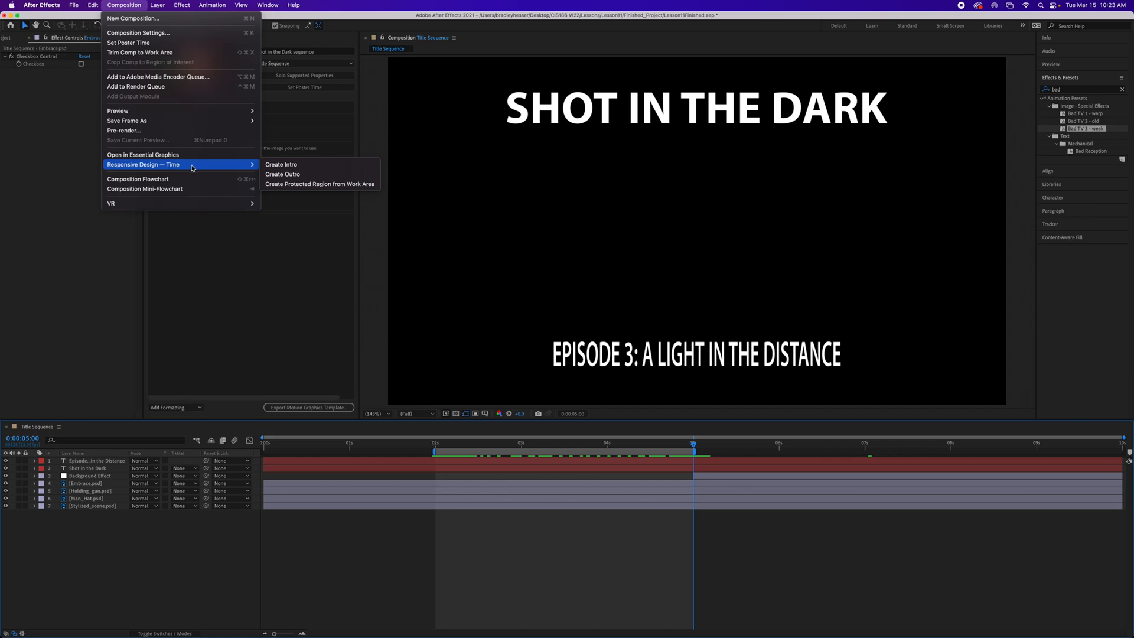
pyautogui.click(327, 185)
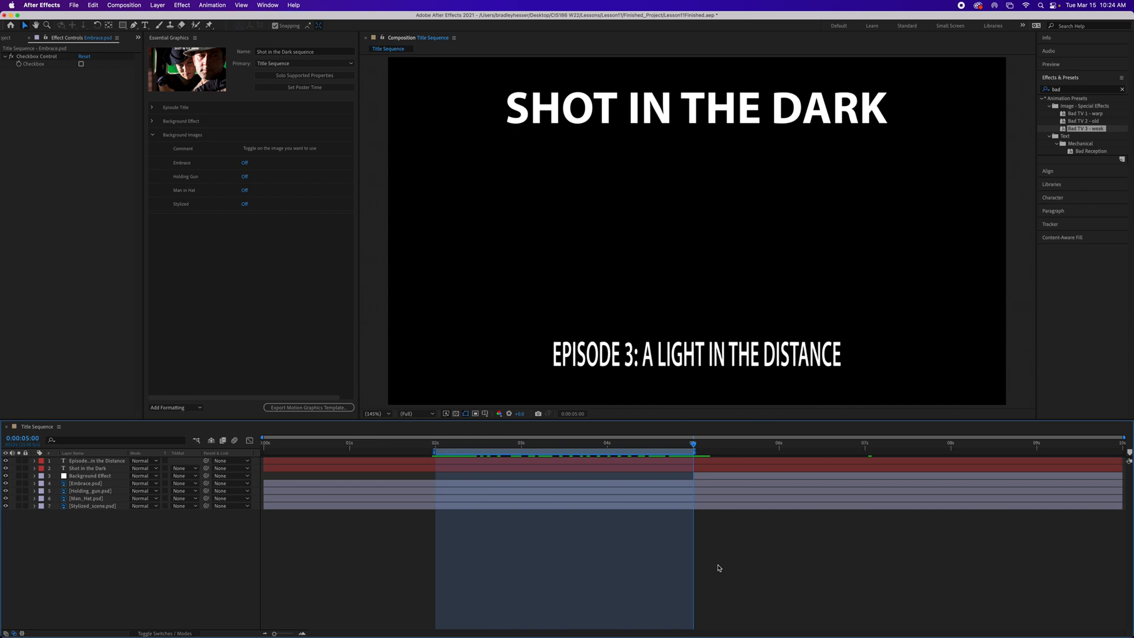
pyautogui.press('super+s')
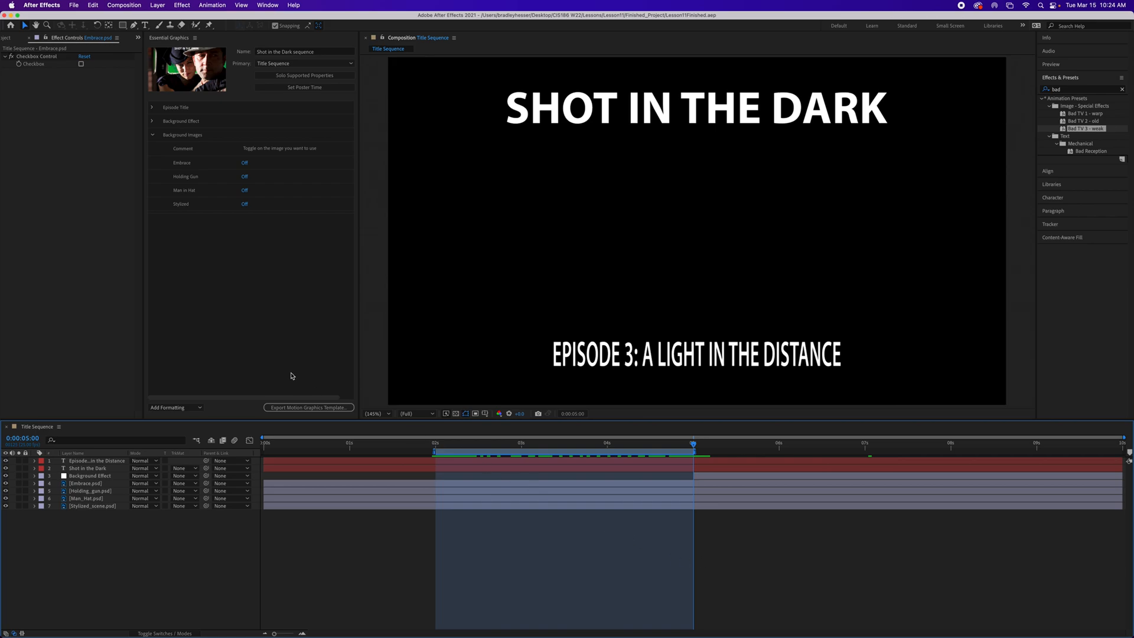
# Step: Export the motion graphics template to the Local Templates Folder with all three compatibility warnings enabled
pyautogui.click(315, 409)
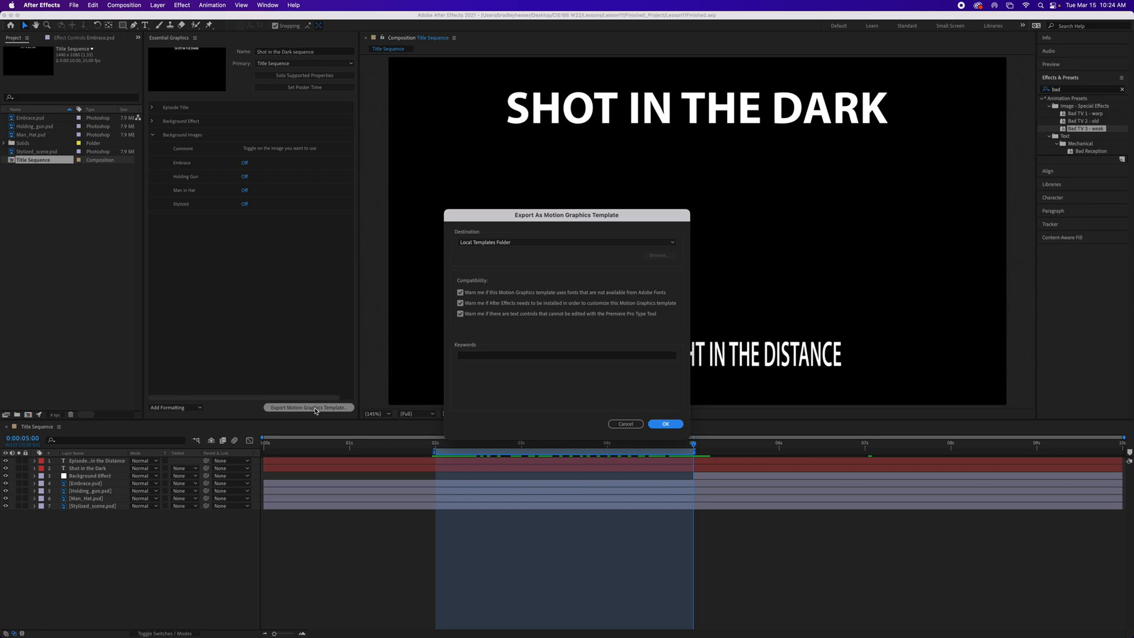
pyautogui.moveTo(543, 218); pyautogui.dragTo(509, 206)
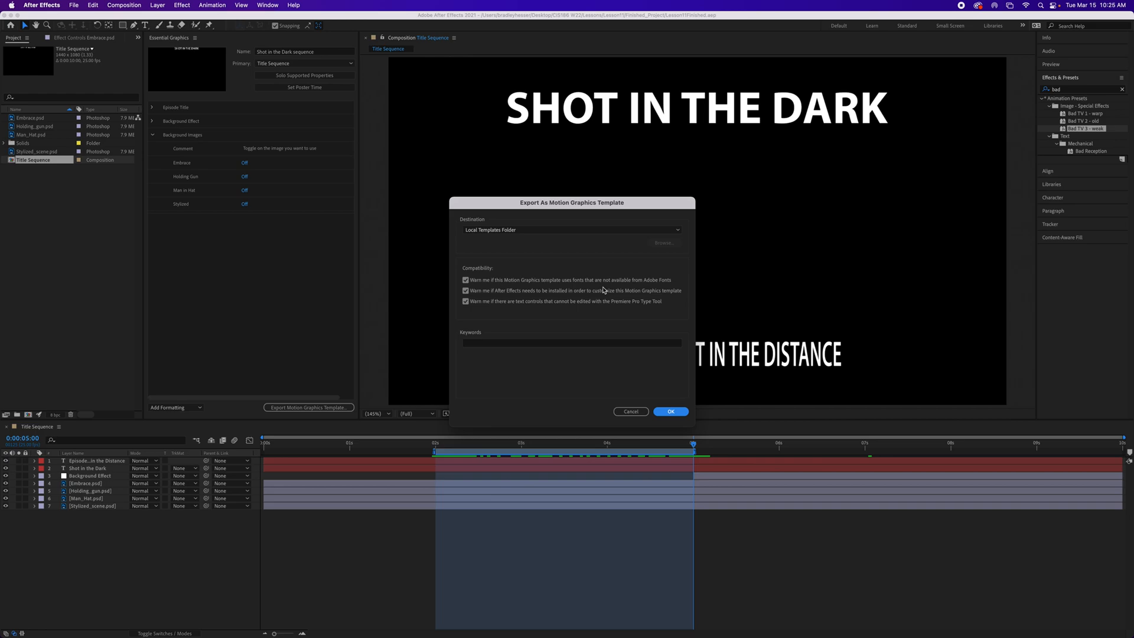
pyautogui.click(677, 413)
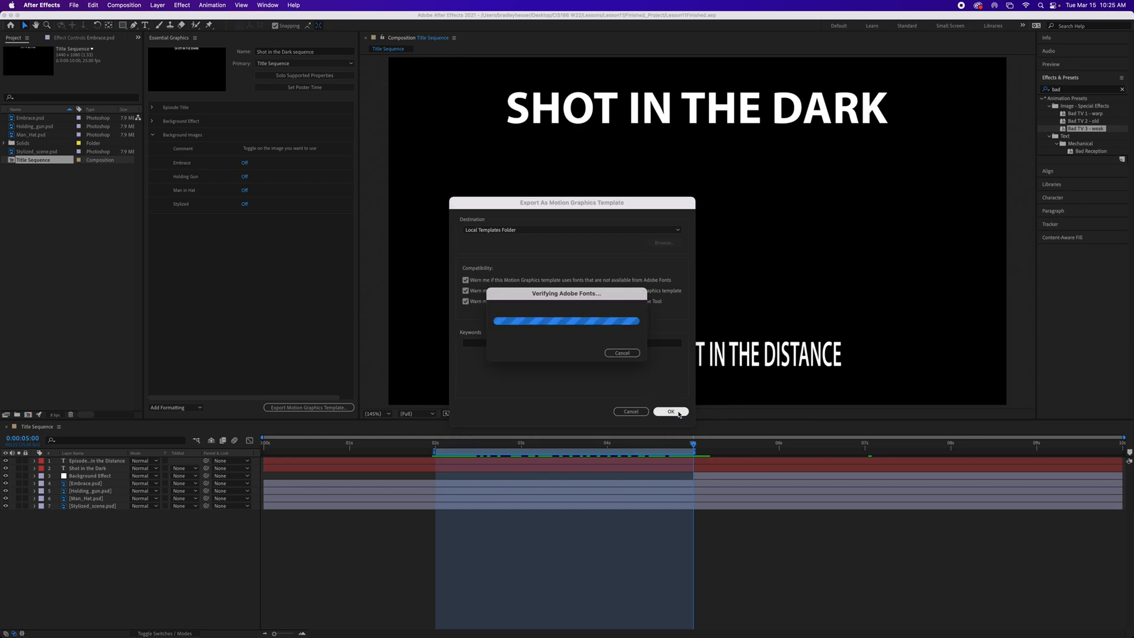